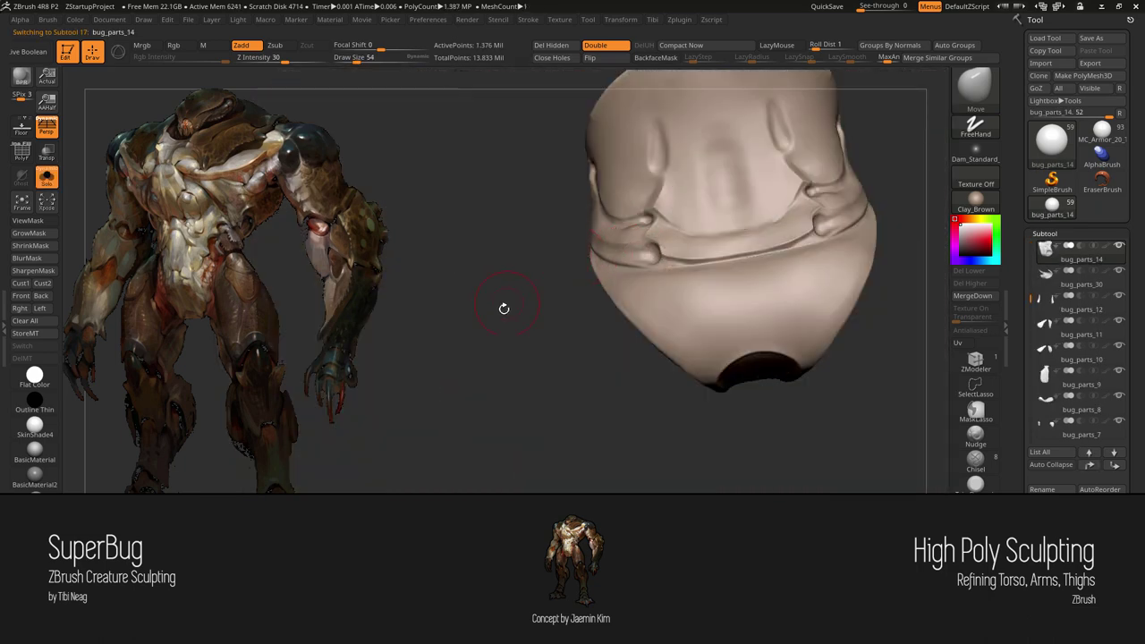
- Isolate bug_parts_30 with Solo and show its polygroups and wireframe with PolyF
click(47, 178)
click(20, 151)
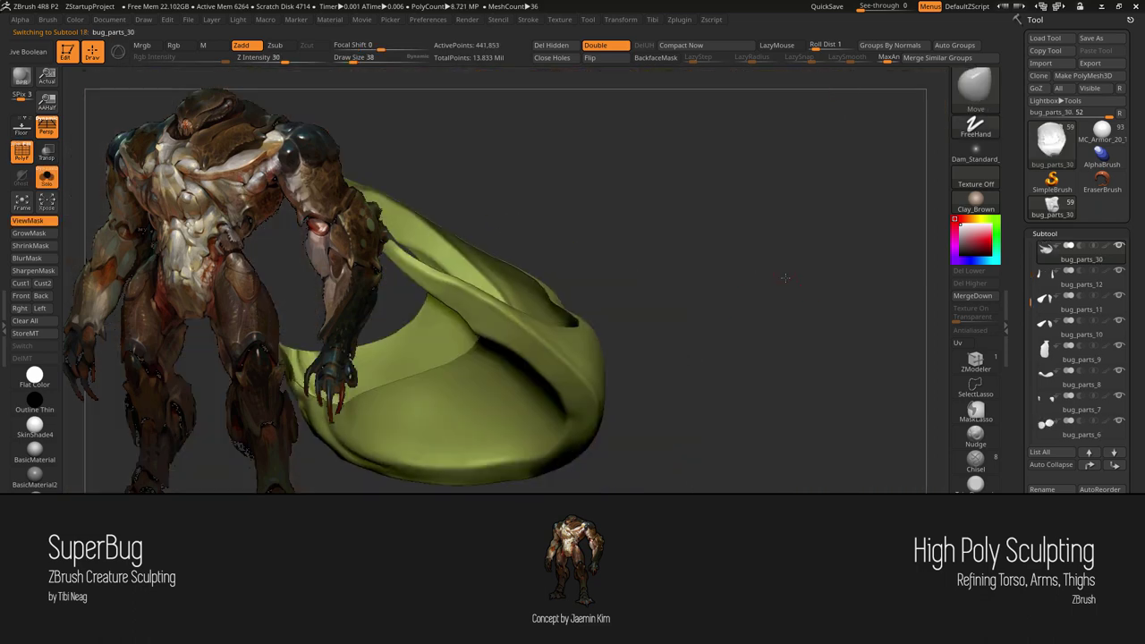
scroll(1065, 394, down, 3)
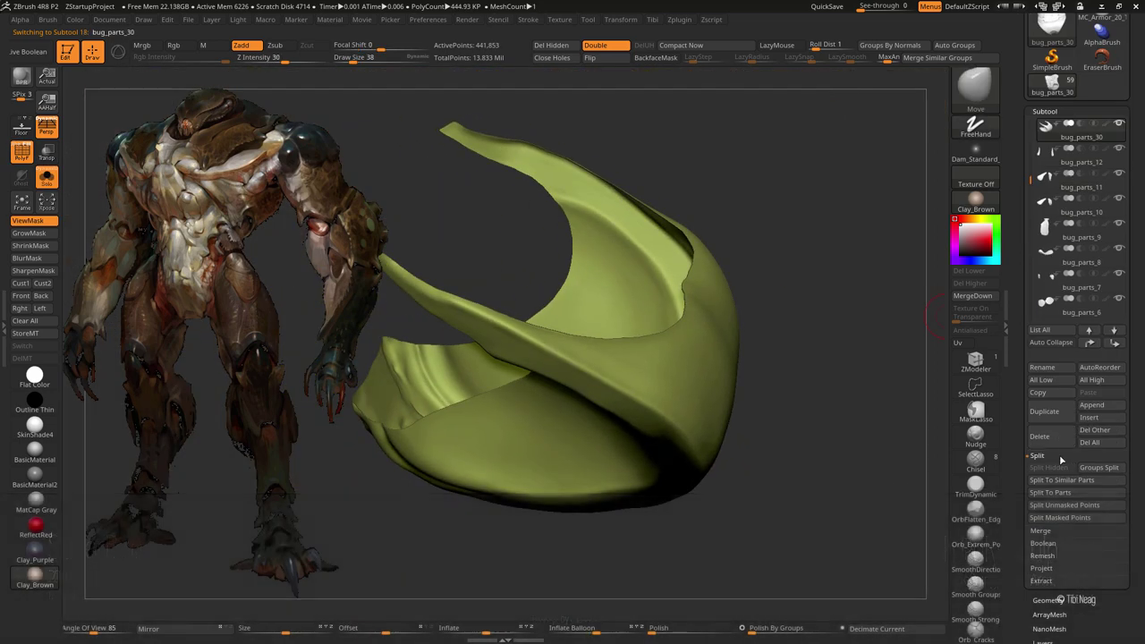
scroll(1074, 393, down, 2)
scroll(1083, 395, down, 1)
scroll(1100, 397, down, 1)
scroll(1109, 398, down, 3)
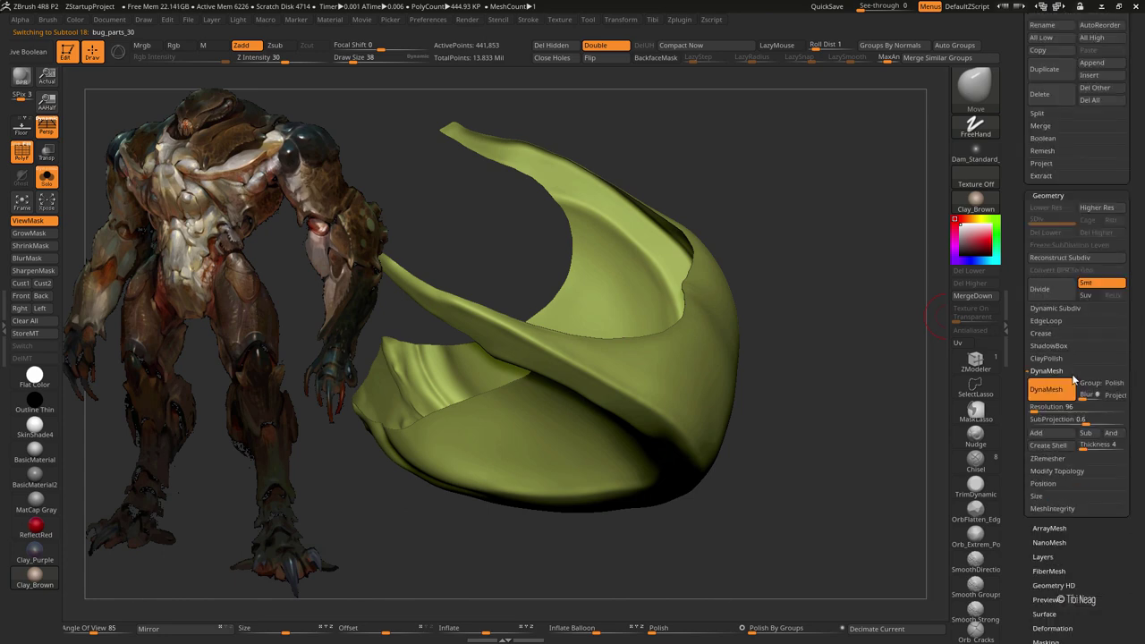
- Try a first Panel Loops pass on the shell, then undo it
click(1047, 371)
click(1052, 321)
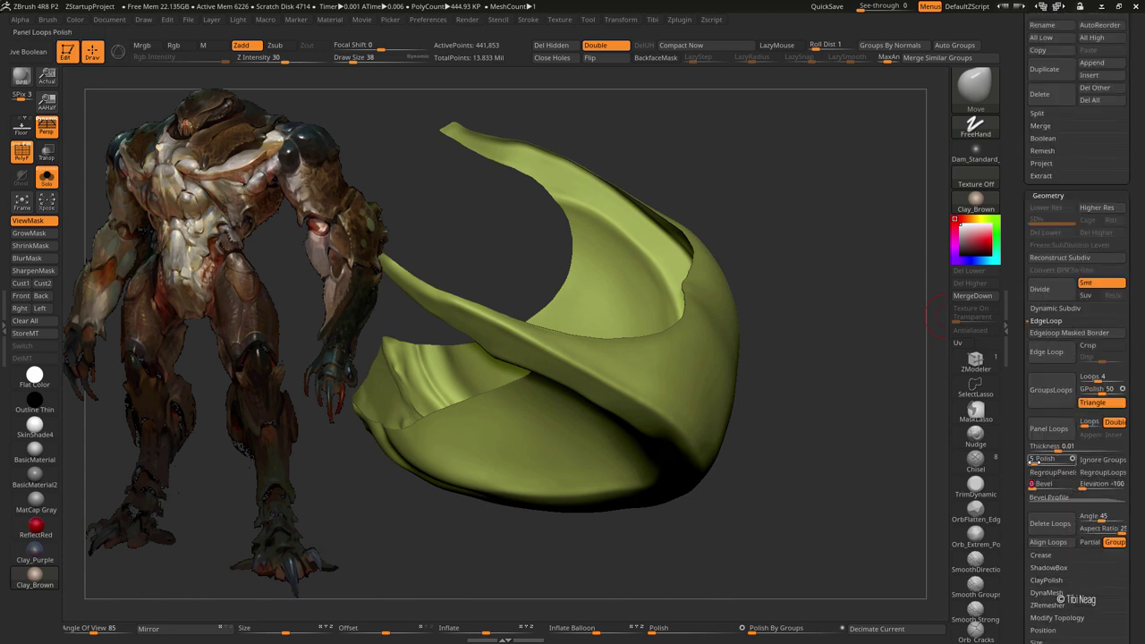
drag(1031, 460, 1029, 460)
click(1049, 429)
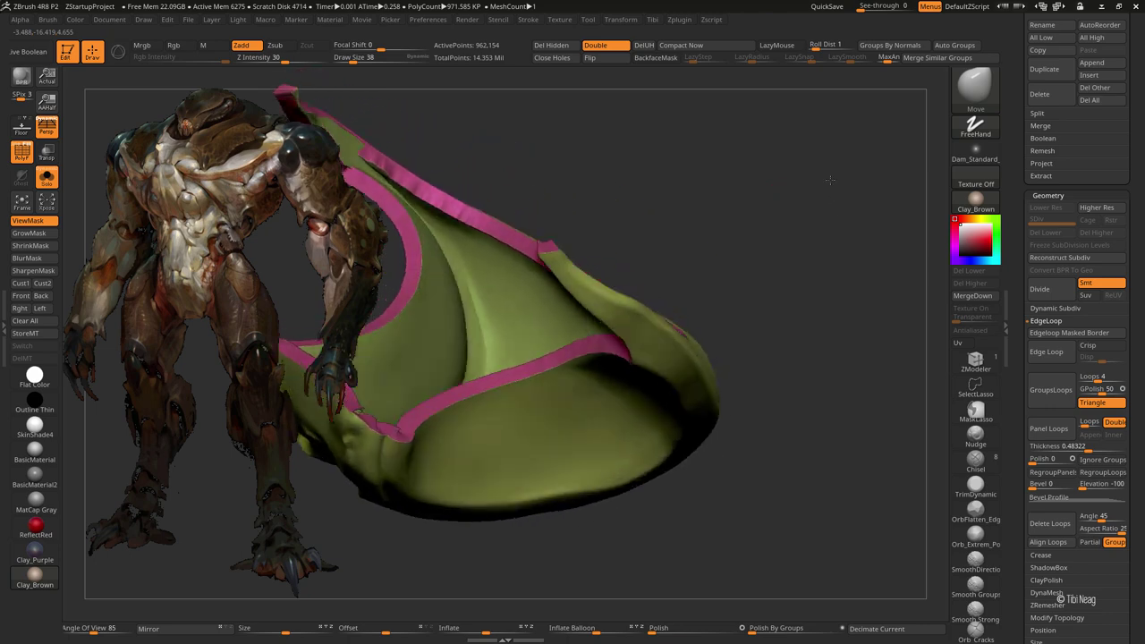
key(ctrl+z)
- Rerun Panel Loops with Thickness about 0.26 and Double on for a thick panelled border
key(ctrl+z)
drag(1110, 446, 1105, 447)
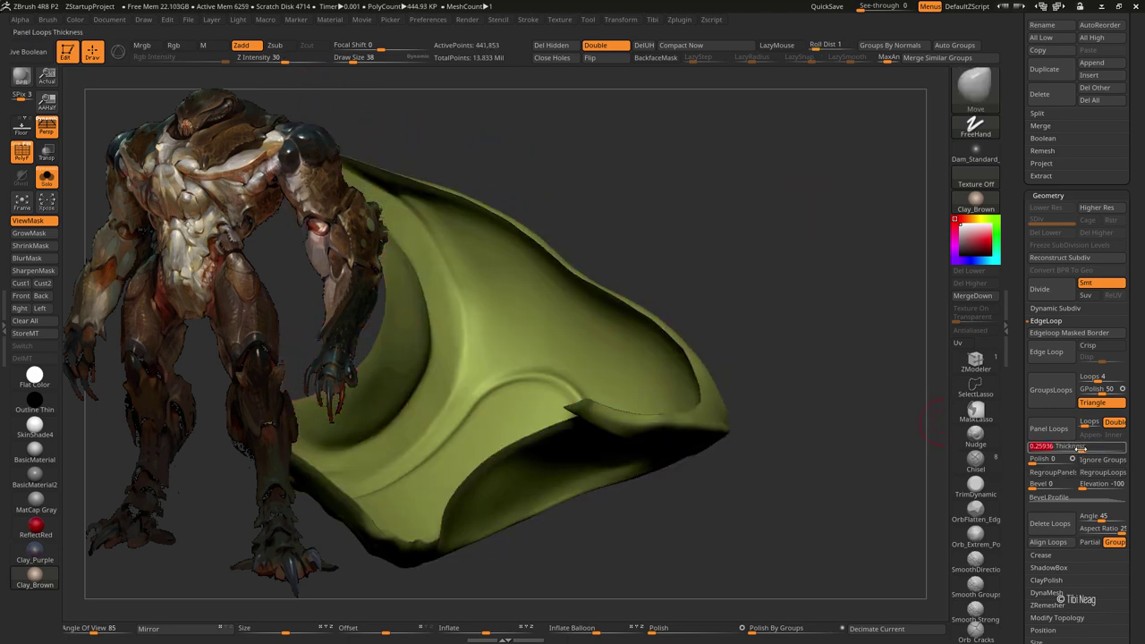
click(1049, 435)
click(614, 46)
click(597, 44)
key(ctrl+z)
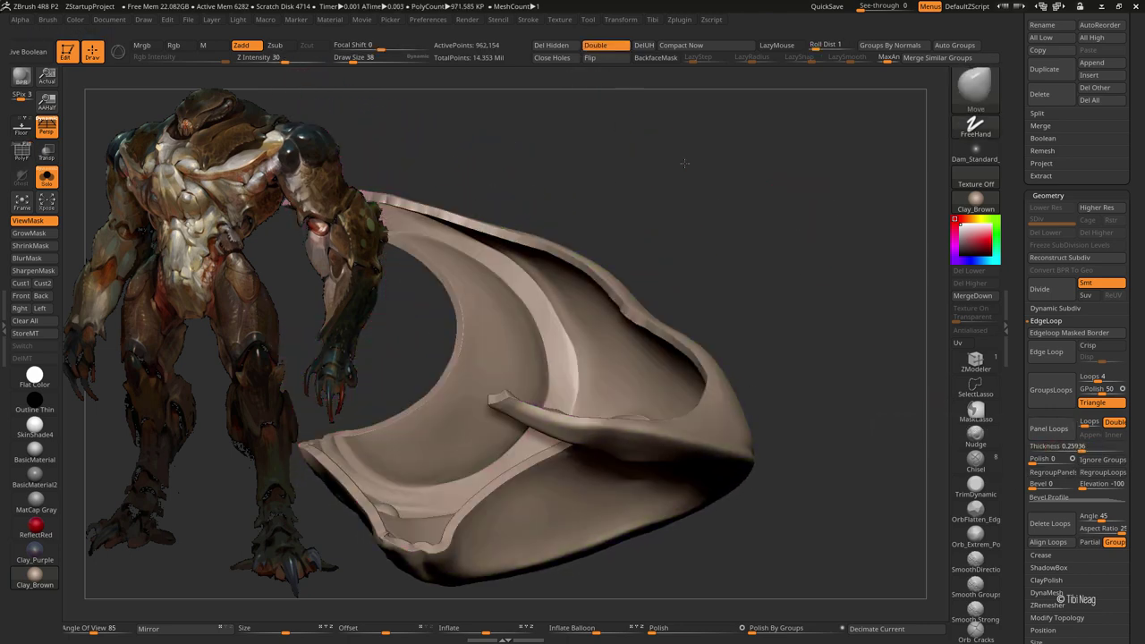
scroll(1143, 589, down, 5)
key(ctrl+z)
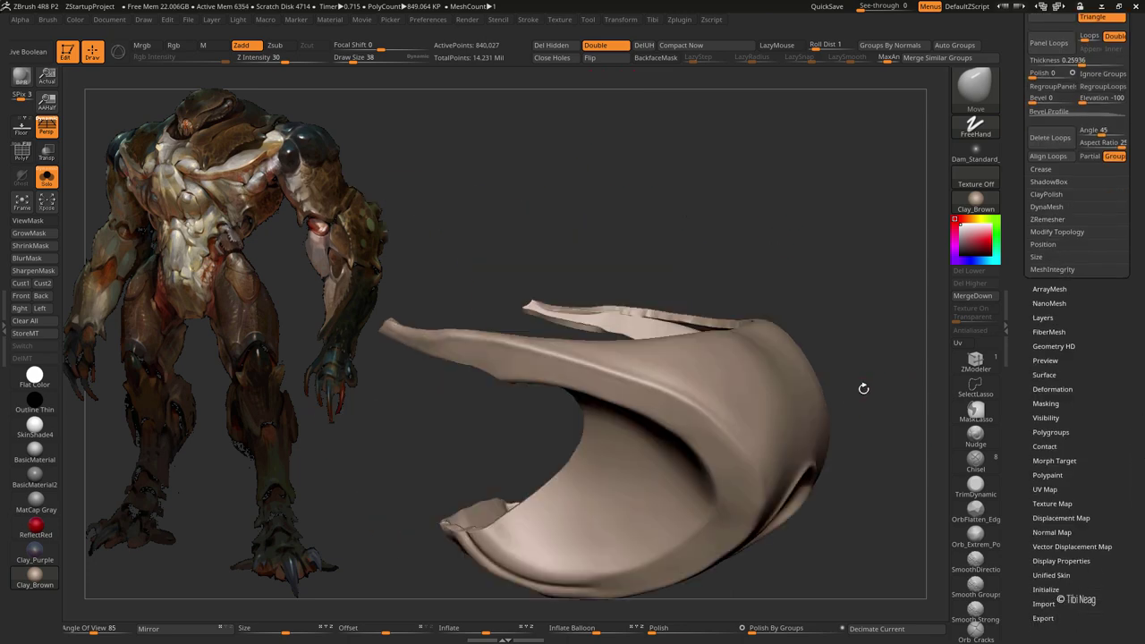
key(ctrl+z)
click(1074, 380)
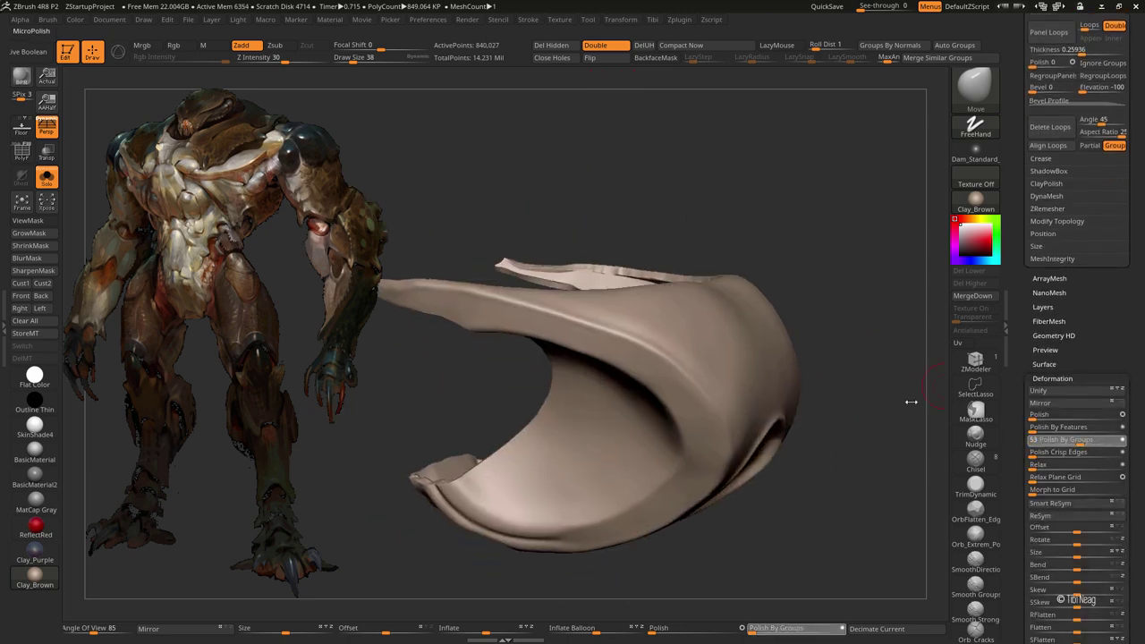
- Switch to the hPolish brush and frame the thickened shell
drag(895, 373, 777, 234)
mouse_move(777, 235)
right_down()
mouse_move(823, 199)
mouse_move(737, 189)
mouse_move(487, 360)
mouse_move(431, 258)
right_up()
key(b)
key(h)
key(p)
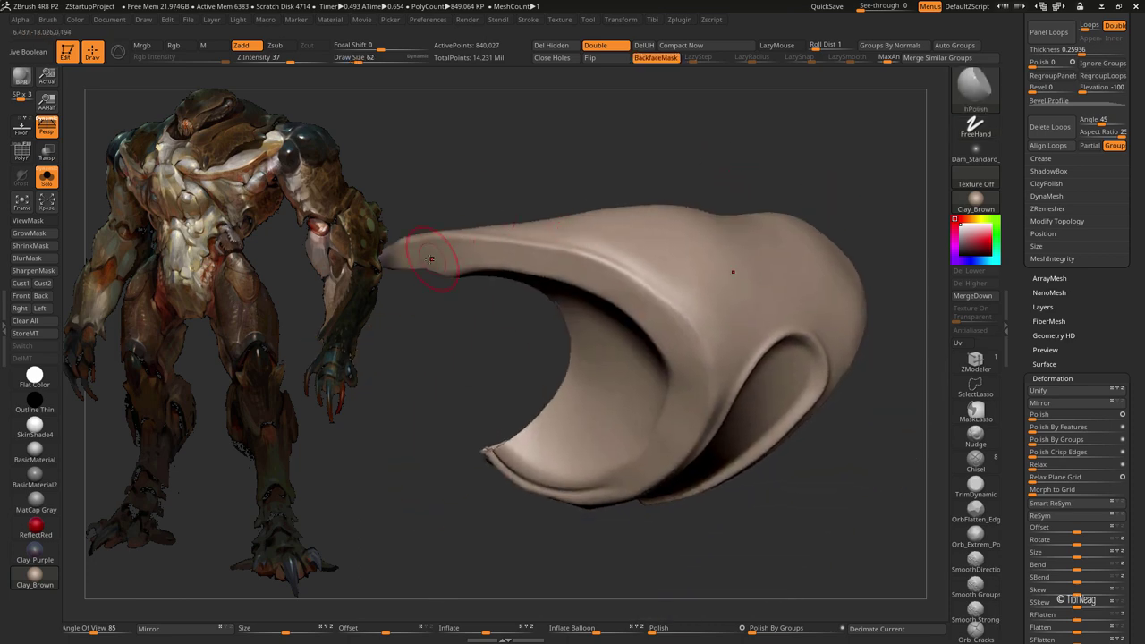
mouse_move(684, 340)
right_down()
mouse_move(678, 396)
mouse_move(593, 338)
mouse_move(598, 436)
mouse_move(696, 324)
mouse_move(581, 358)
mouse_move(511, 312)
mouse_move(491, 378)
mouse_move(486, 343)
right_up()
key(f)
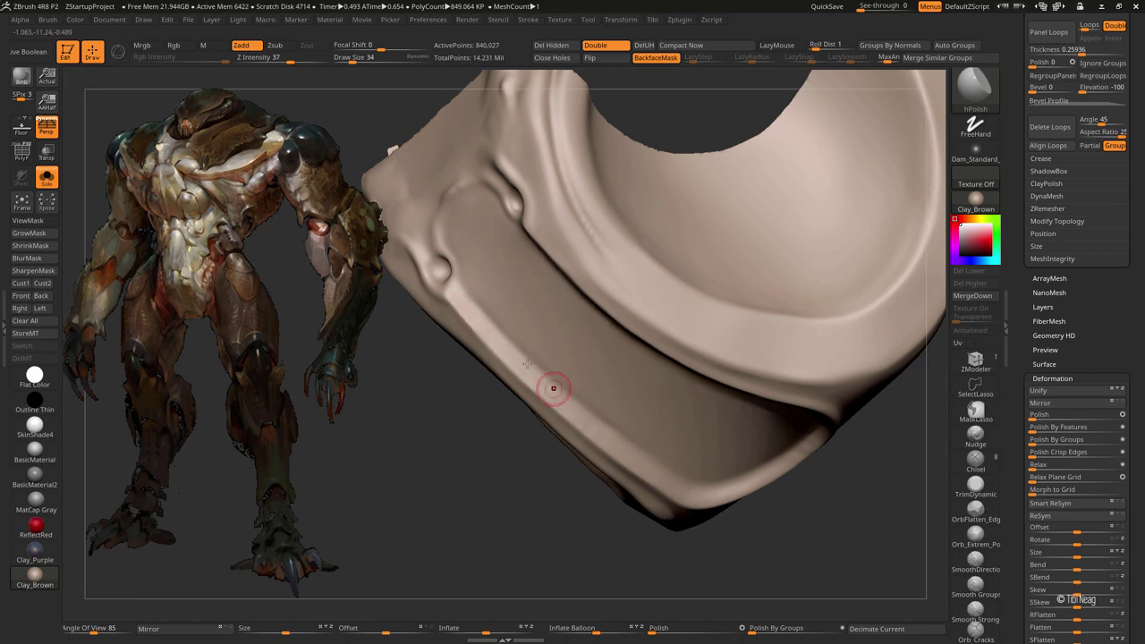
- Polish the shell's groove, rim and lower edge, then select the forearm plate bug_parts_14
right_drag(548, 400, 593, 421)
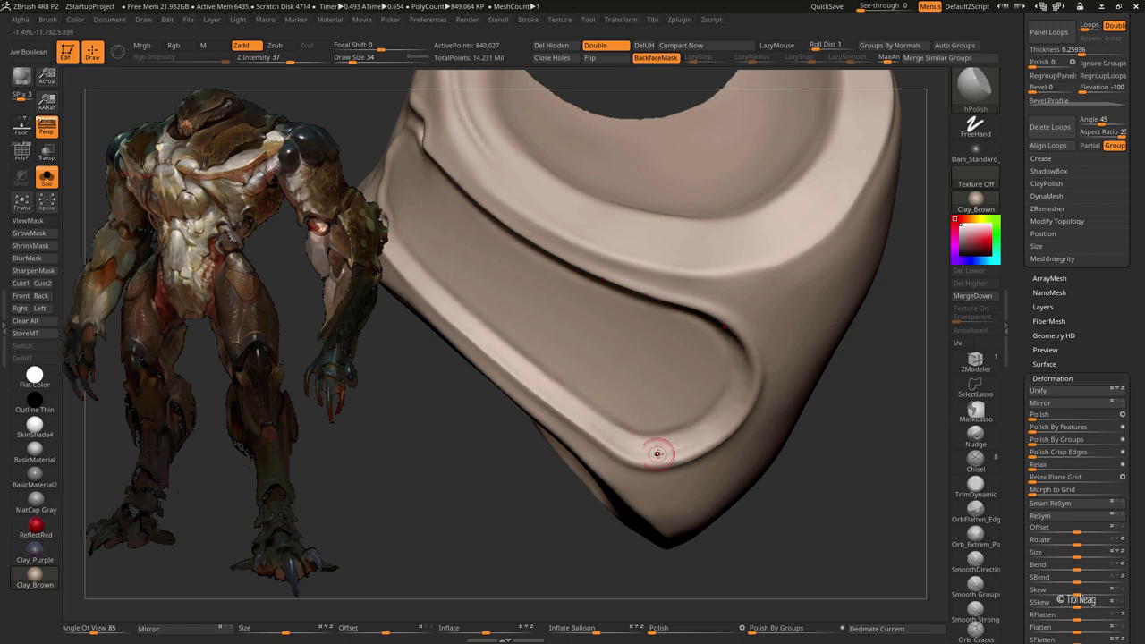
mouse_move(657, 454)
right_down()
mouse_move(483, 335)
mouse_move(478, 255)
right_up()
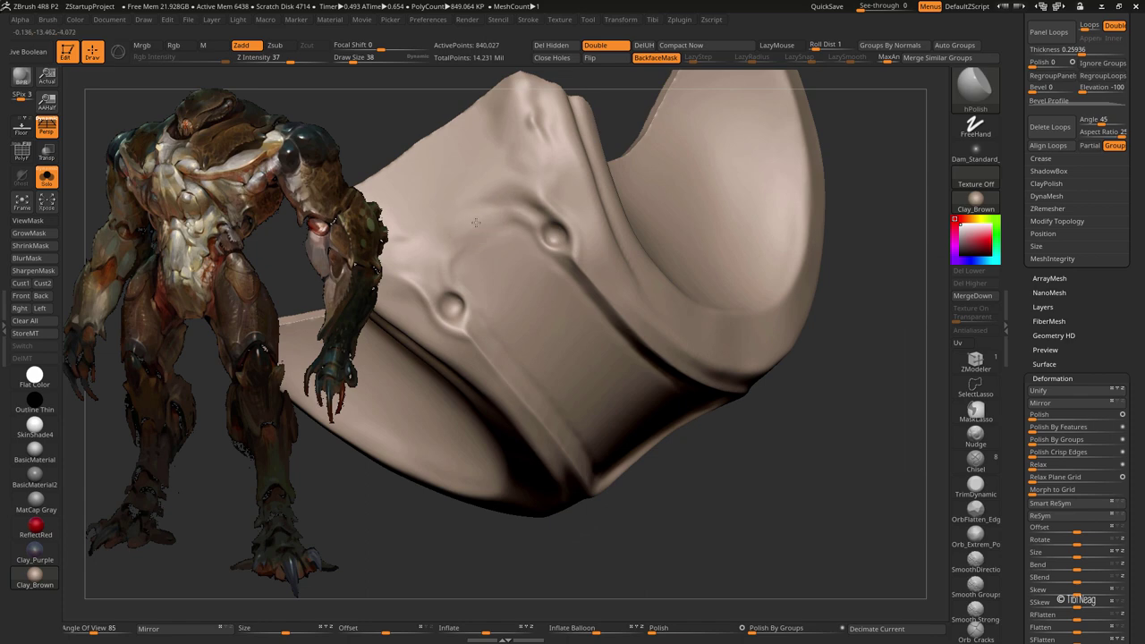
right_drag(482, 212, 531, 238)
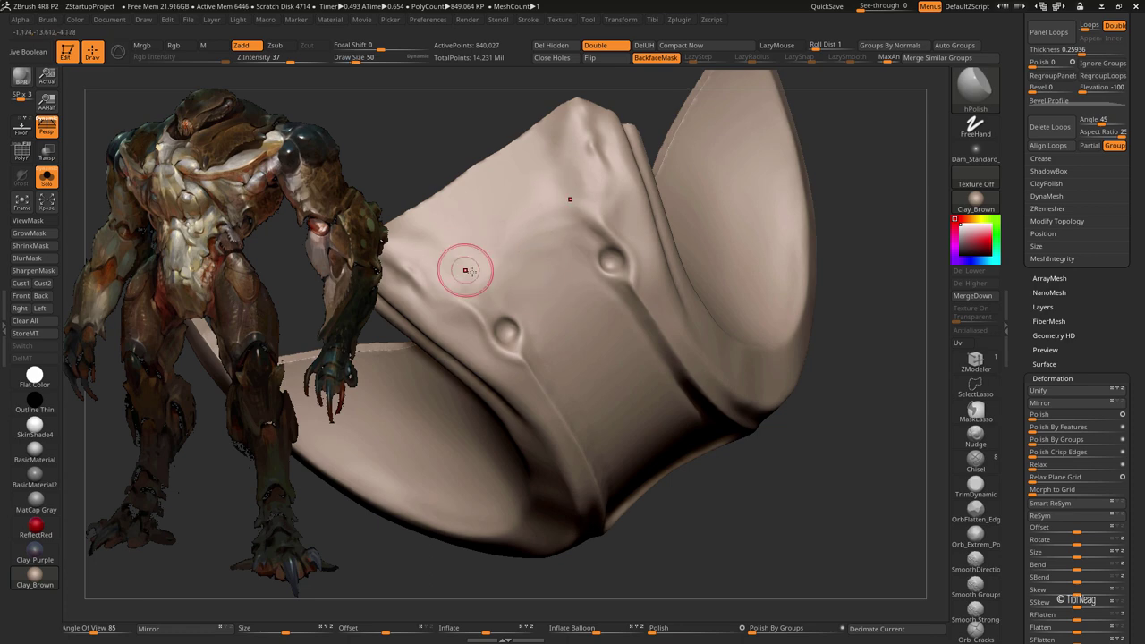
right_drag(430, 236, 447, 294)
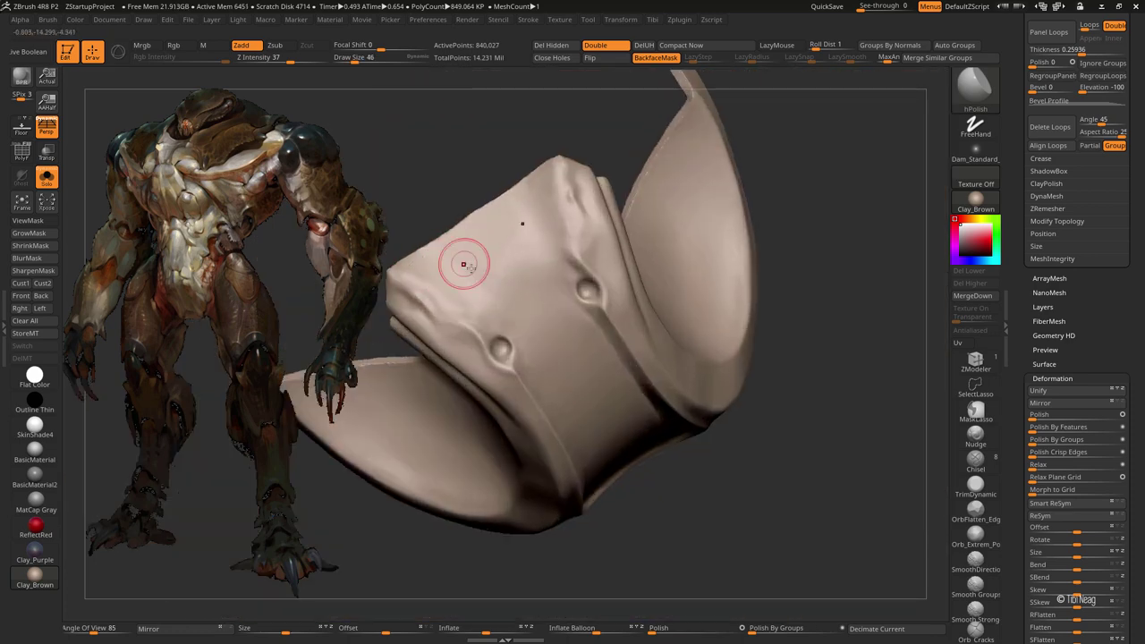
right_drag(500, 308, 501, 208)
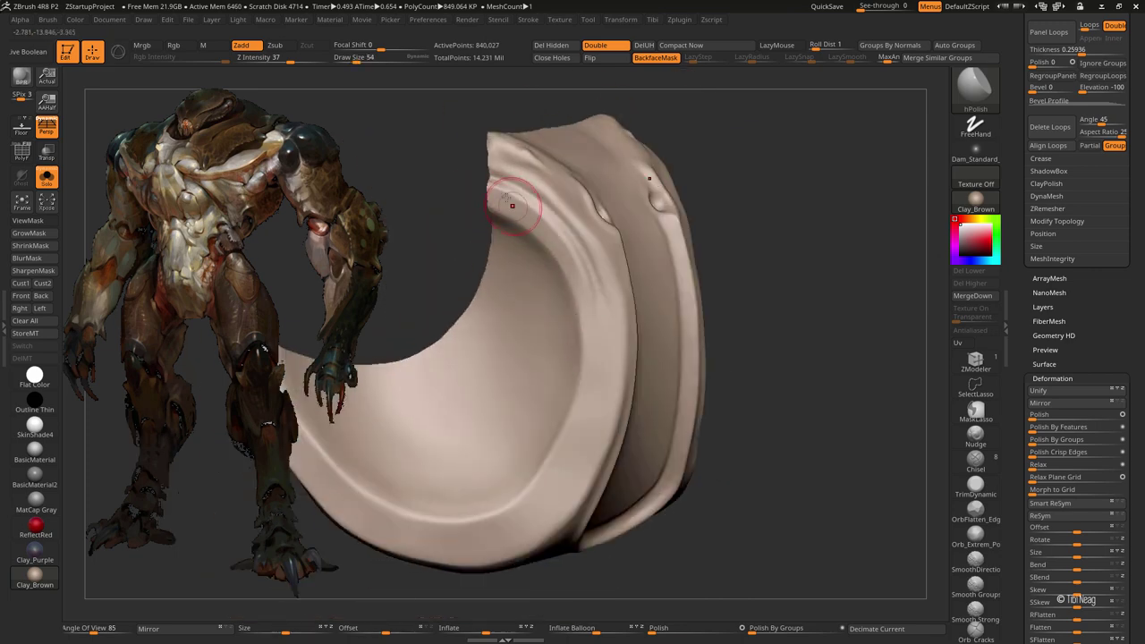
right_drag(591, 335, 504, 138)
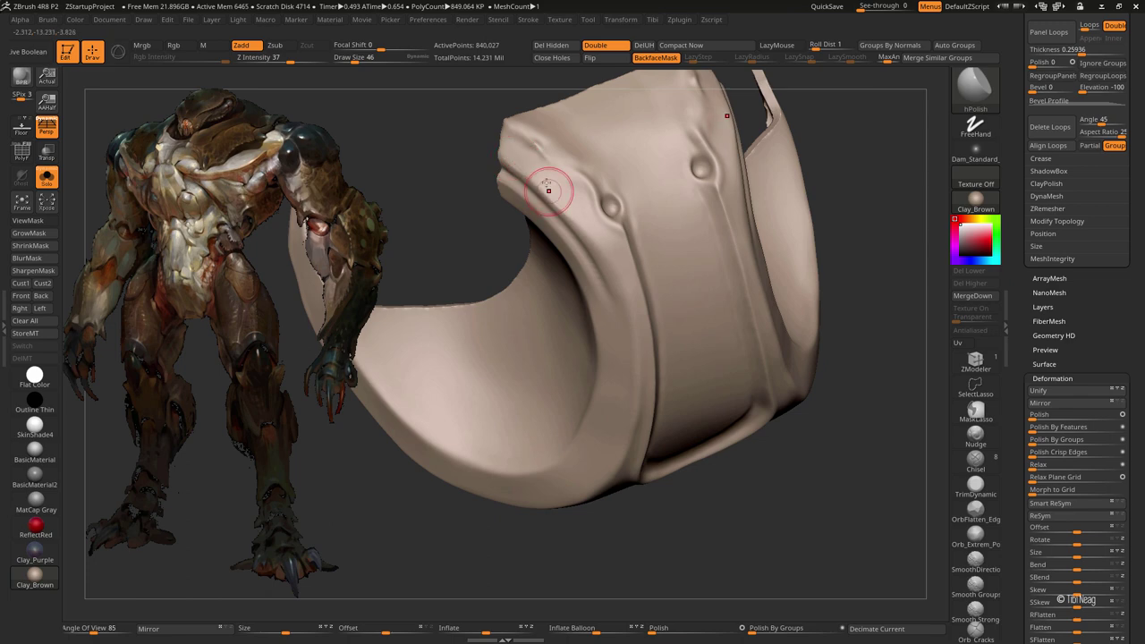
right_drag(627, 310, 504, 164)
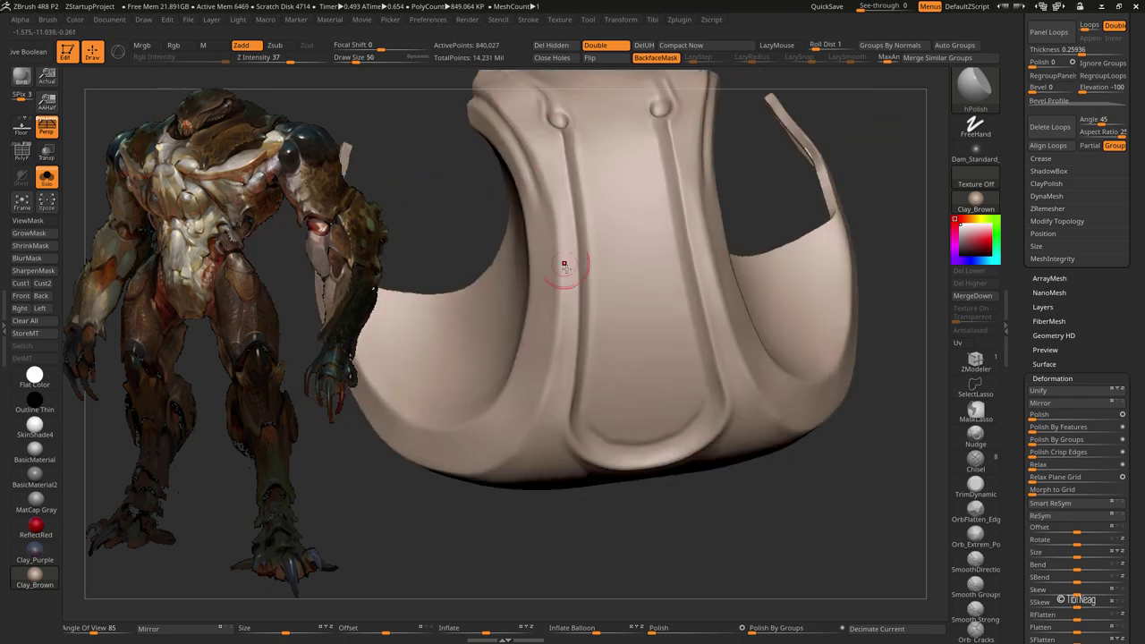
mouse_move(563, 383)
right_down()
mouse_move(541, 428)
mouse_move(450, 353)
mouse_move(537, 346)
mouse_move(444, 332)
right_up()
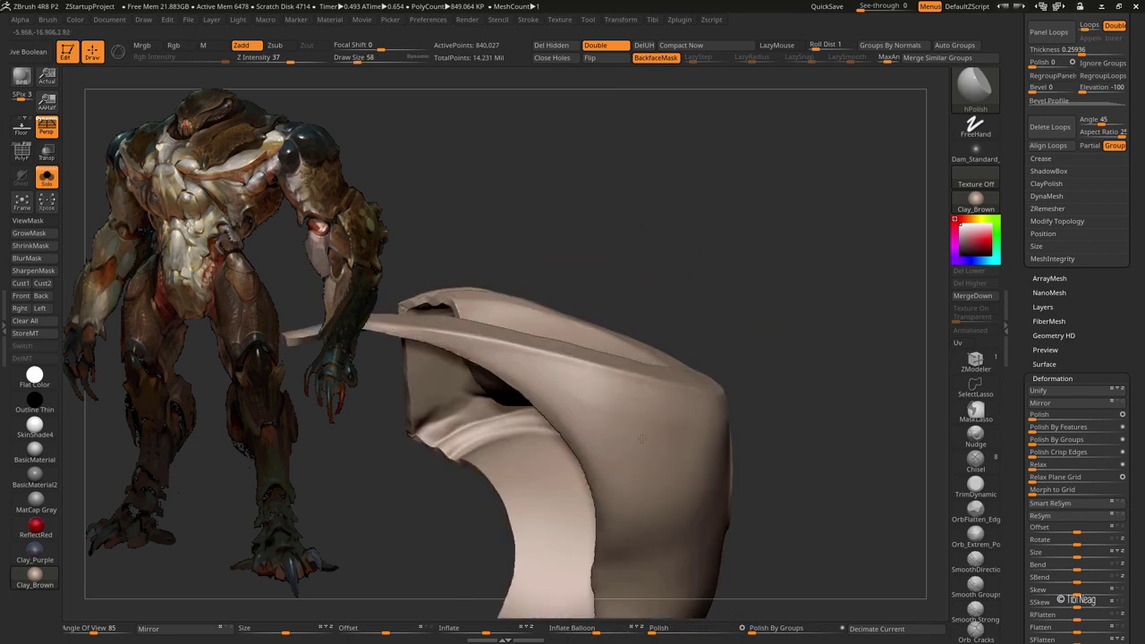
right_drag(623, 506, 585, 402)
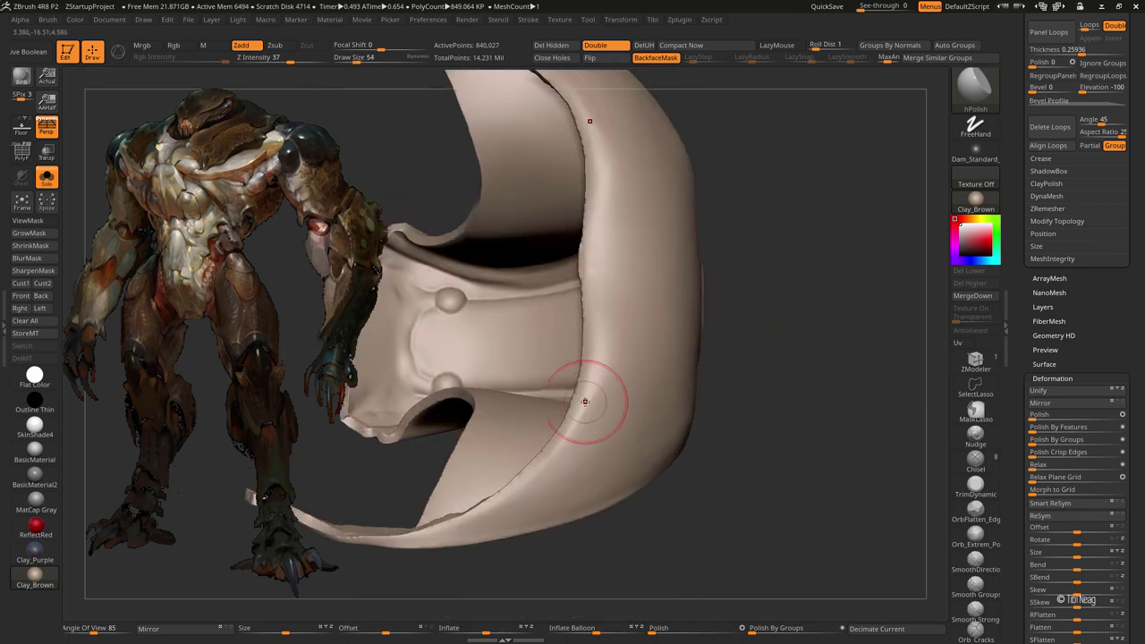
drag(480, 517, 540, 468)
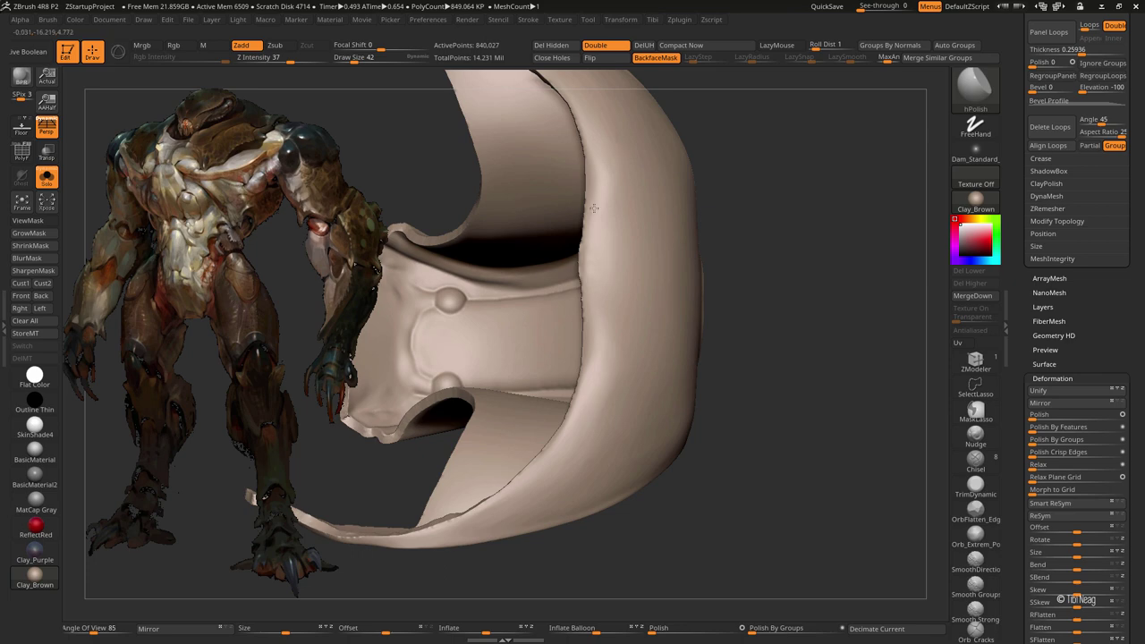
right_drag(617, 332, 685, 149)
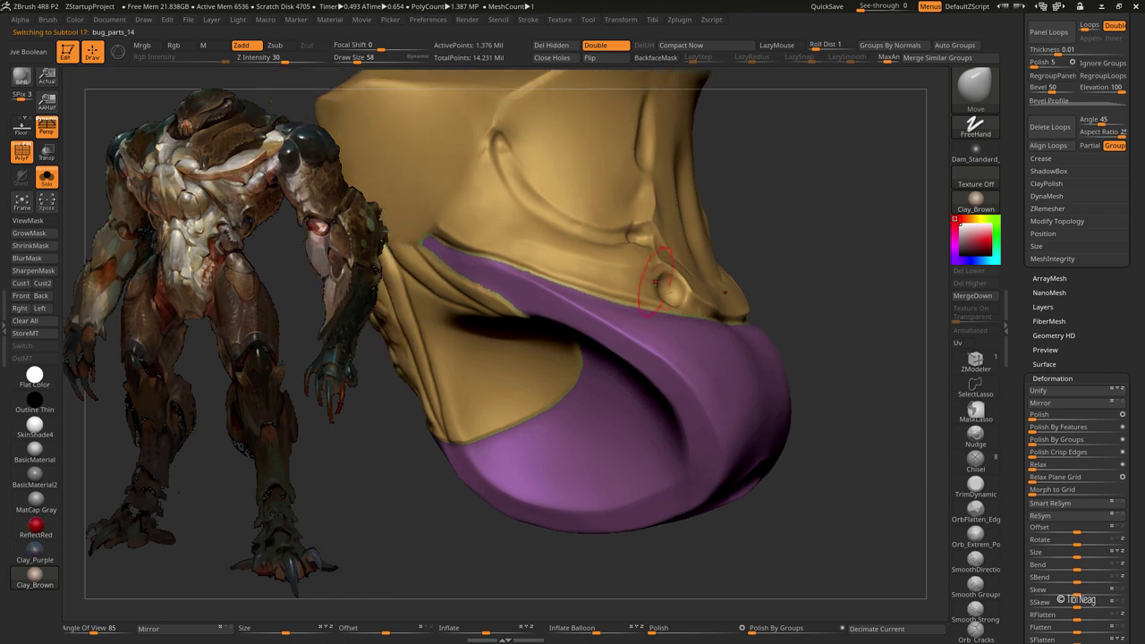
- Hide the yellow and purple cuff band polygroups of the forearm plate
ctrl+shift+click(656, 280)
drag(614, 325, 535, 143)
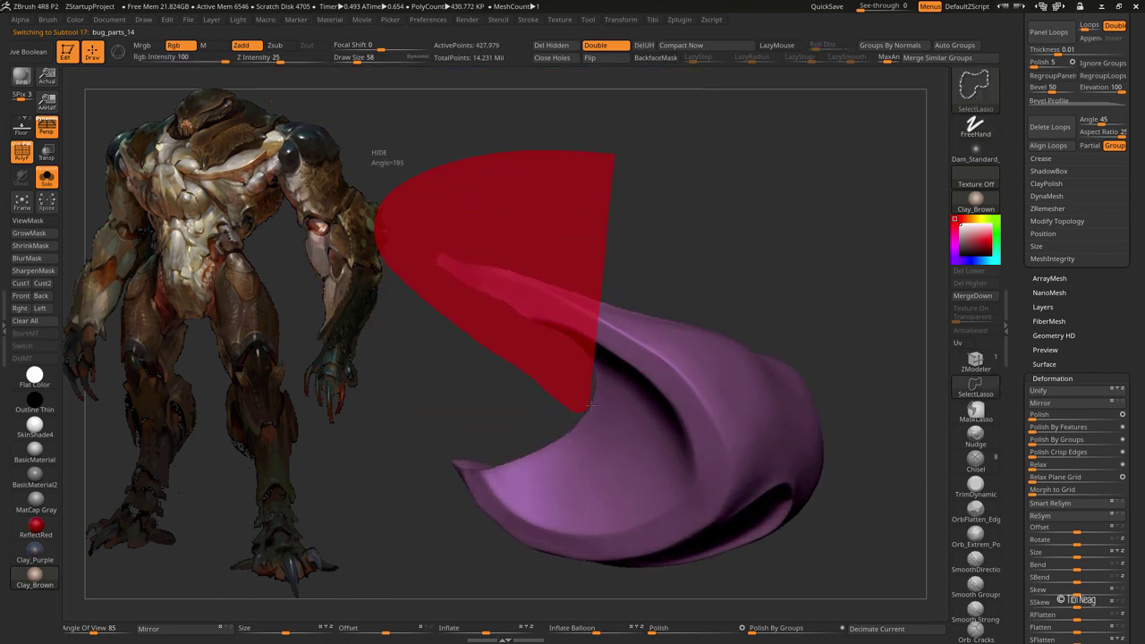
ctrl+shift+drag(589, 405, 627, 349)
mouse_move(733, 269)
mouse_down()
mouse_move(711, 256)
mouse_move(644, 304)
mouse_move(704, 193)
mouse_move(484, 224)
mouse_move(396, 339)
mouse_up()
ctrl+shift+drag(473, 322, 516, 248)
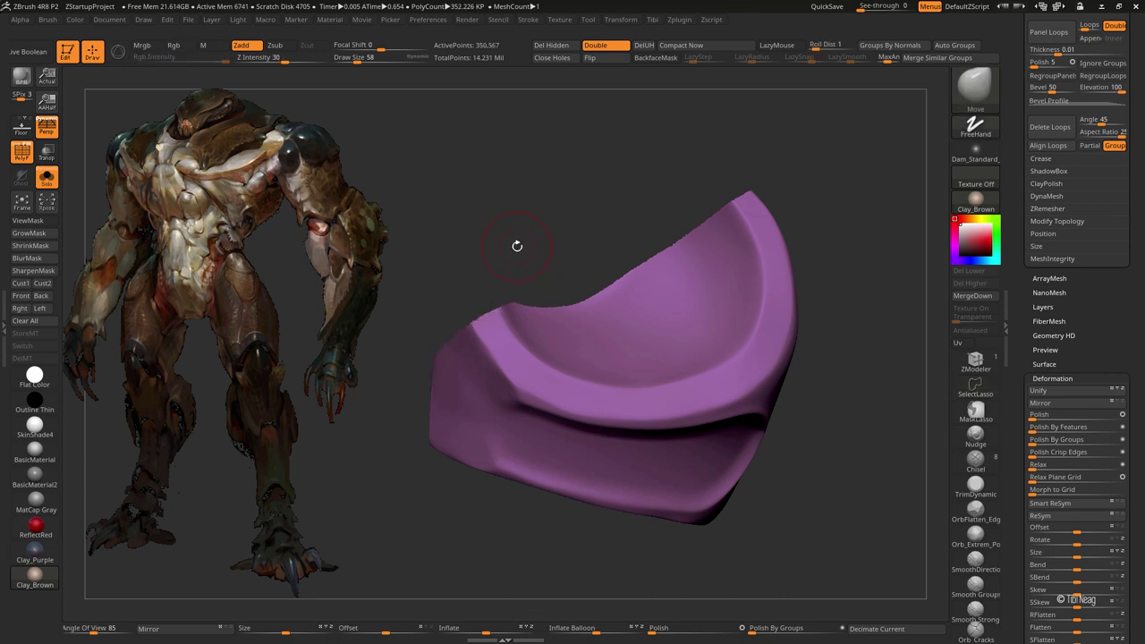
ctrl+shift+drag(412, 421, 404, 230)
ctrl+shift+click(487, 195)
ctrl+shift+click(396, 376)
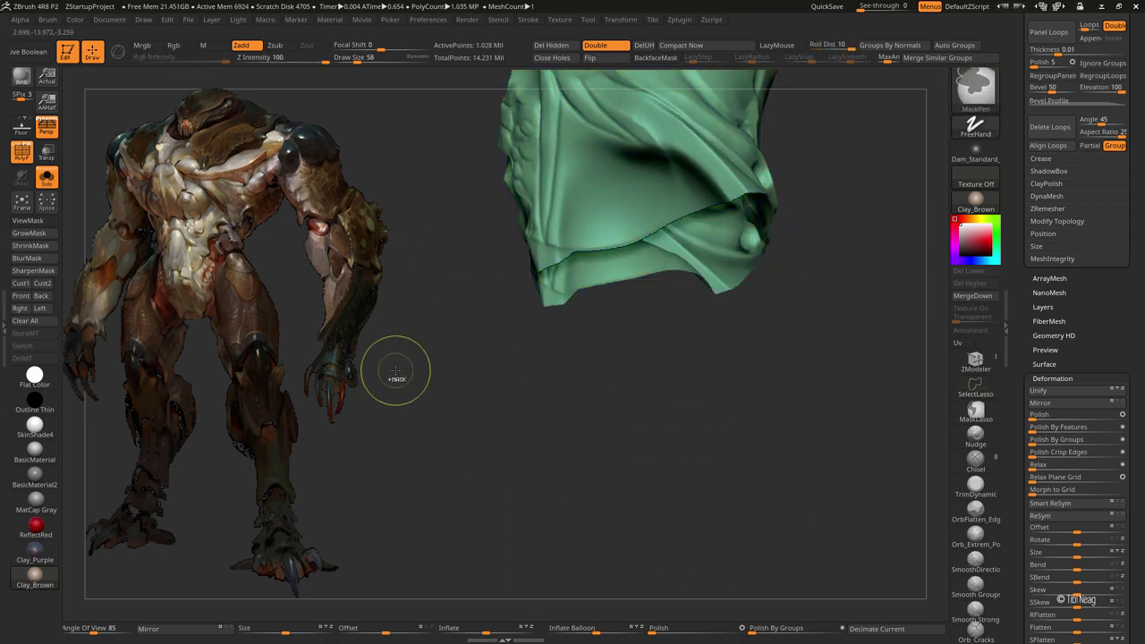
- Delete the hidden lower band, close the holes and show the whole creature
mouse_move(396, 376)
mouse_down()
mouse_move(479, 489)
mouse_move(632, 435)
mouse_up()
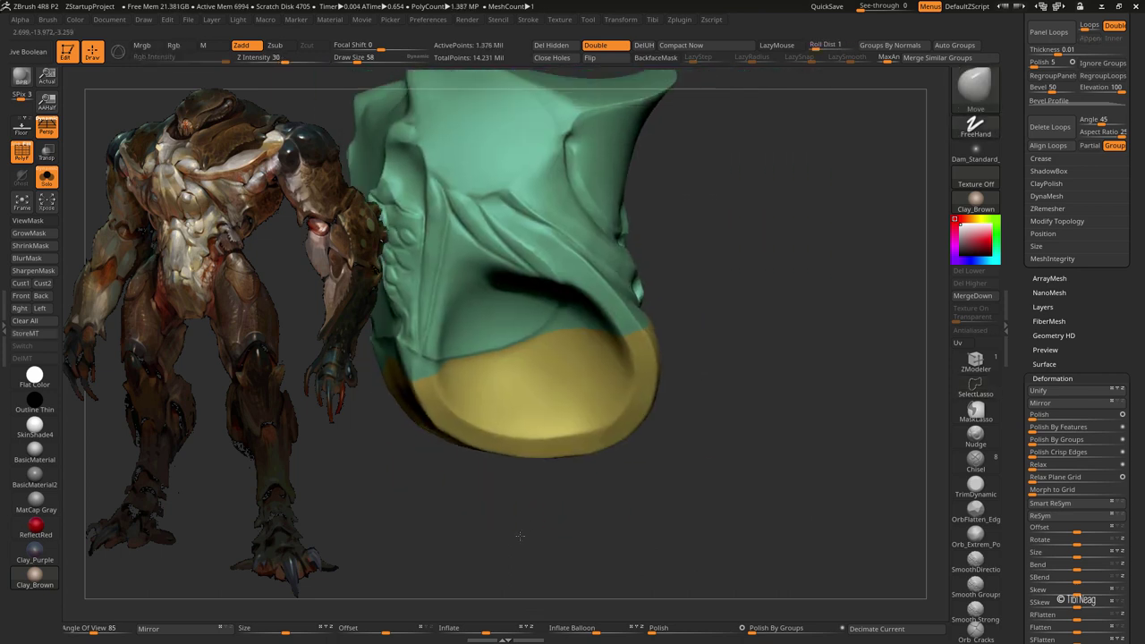
ctrl+shift+click(650, 106)
click(562, 58)
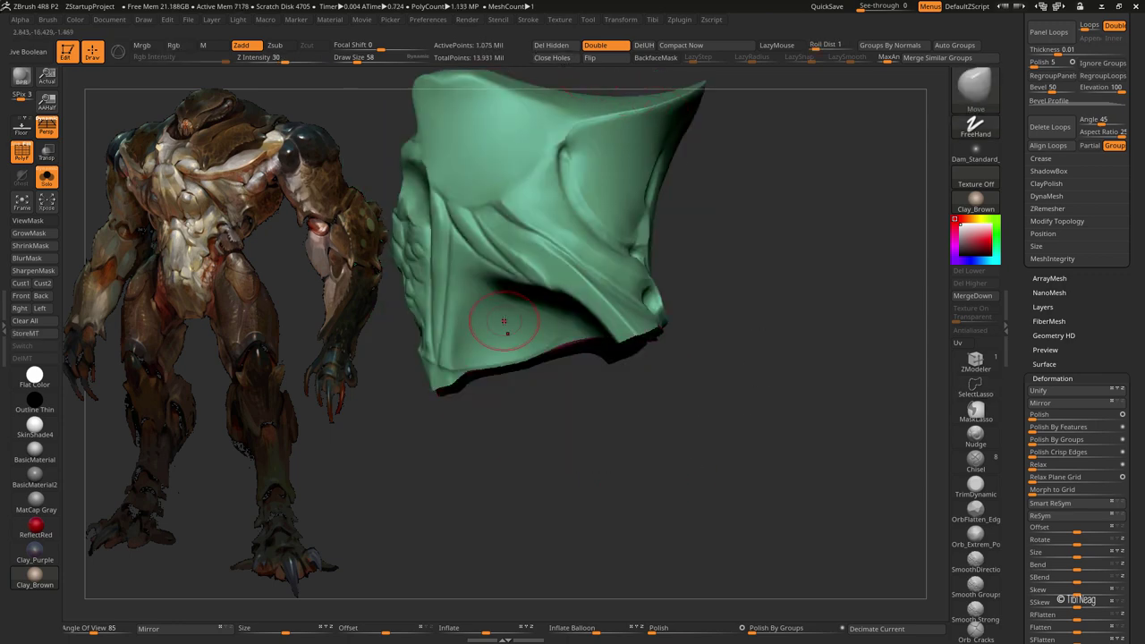
drag(743, 376, 785, 259)
key(w)
key(shift+f)
- Remesh the armor plate with DynaMesh at resolution 64
key(alt+shift+s)
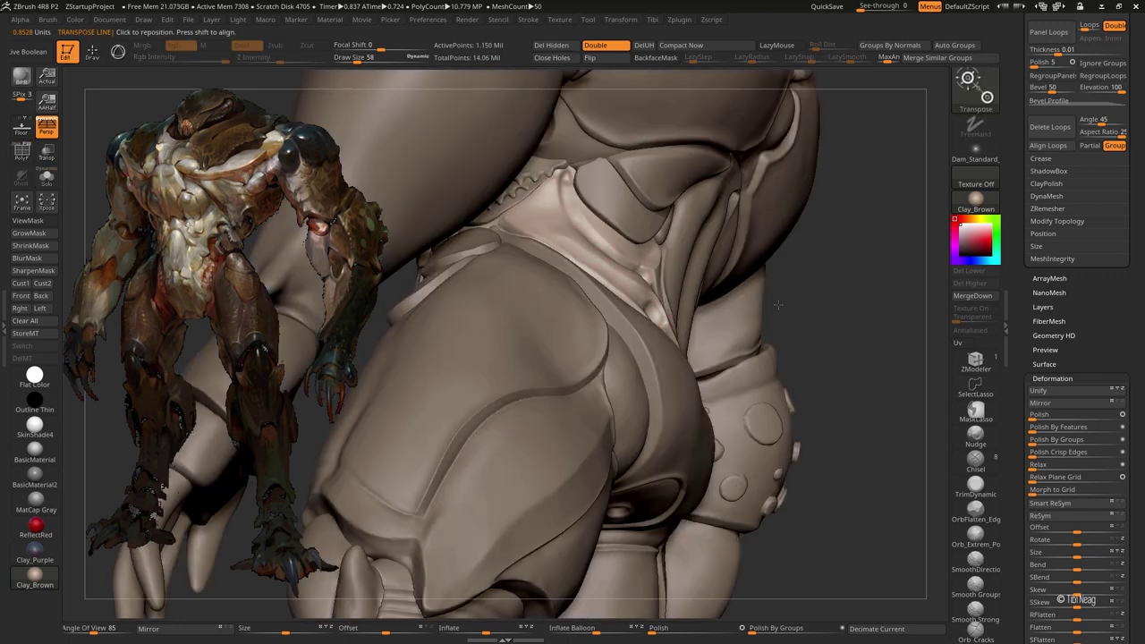
key(q)
drag(627, 358, 818, 294)
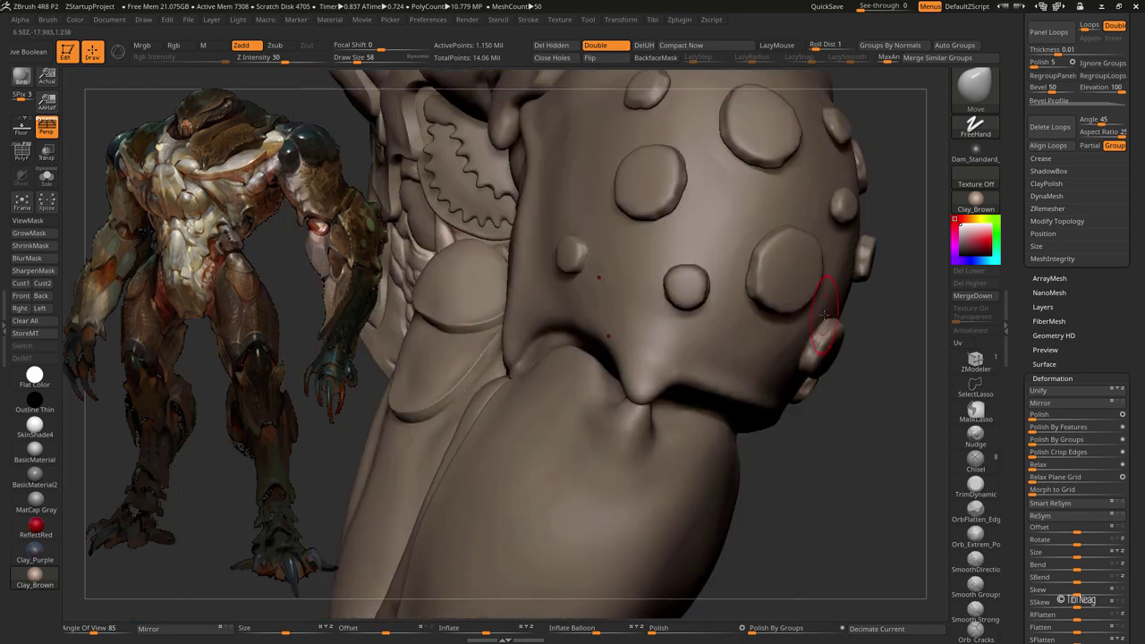
key(alt+shift+s)
mouse_move(831, 336)
mouse_down()
mouse_move(813, 379)
mouse_move(751, 295)
mouse_move(650, 220)
mouse_up()
drag(557, 197, 626, 269)
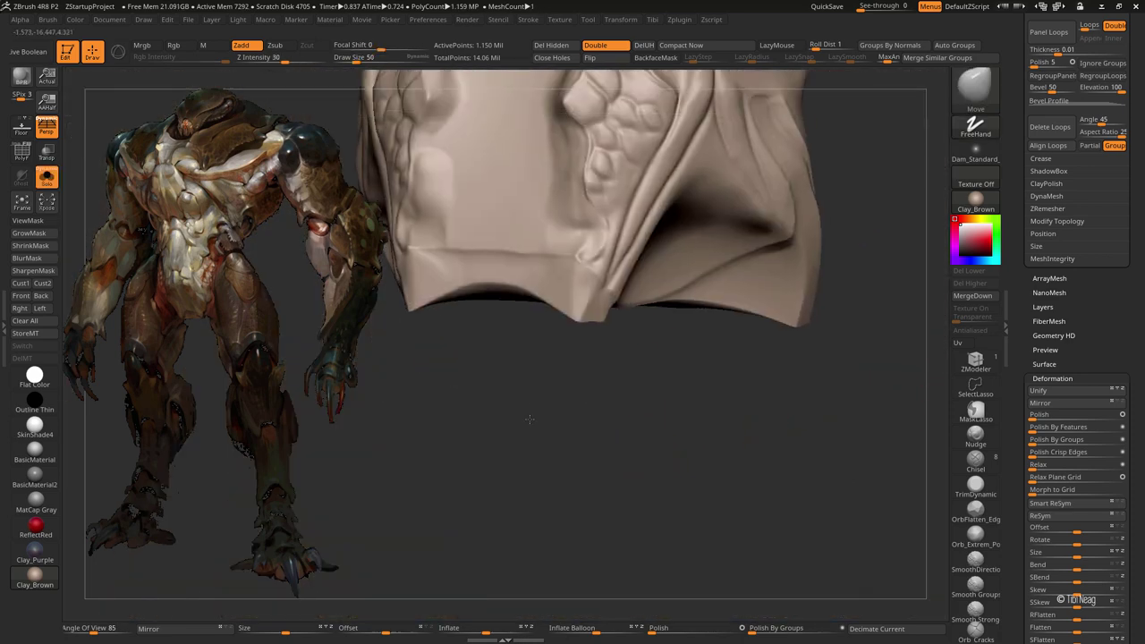
click(1053, 379)
click(1046, 197)
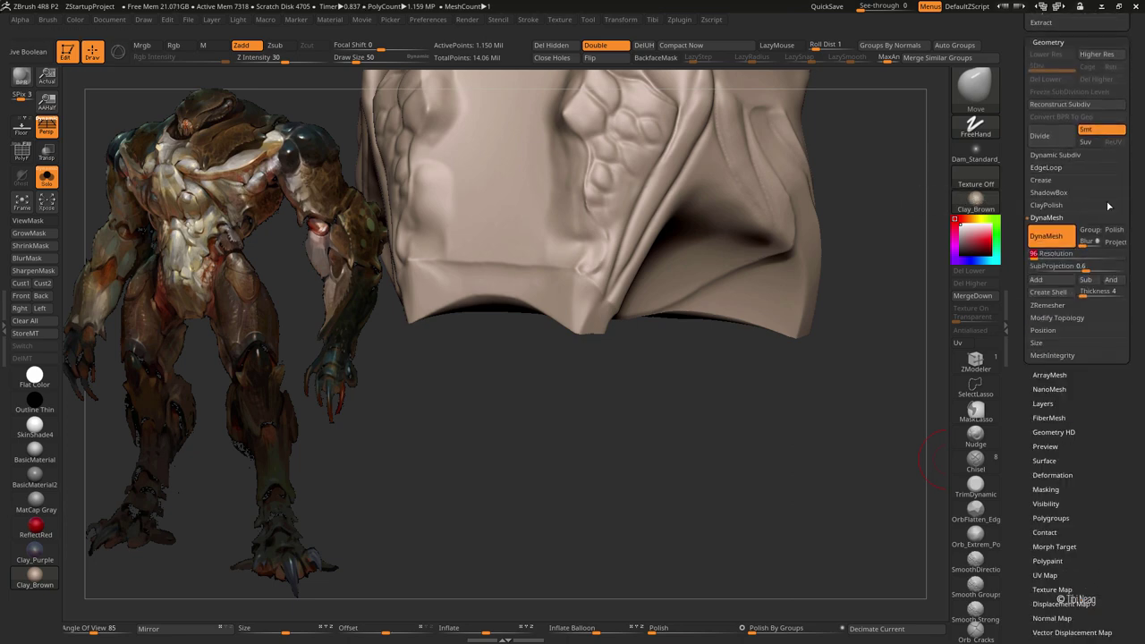
key(shift)
ctrl+drag(621, 435, 626, 439)
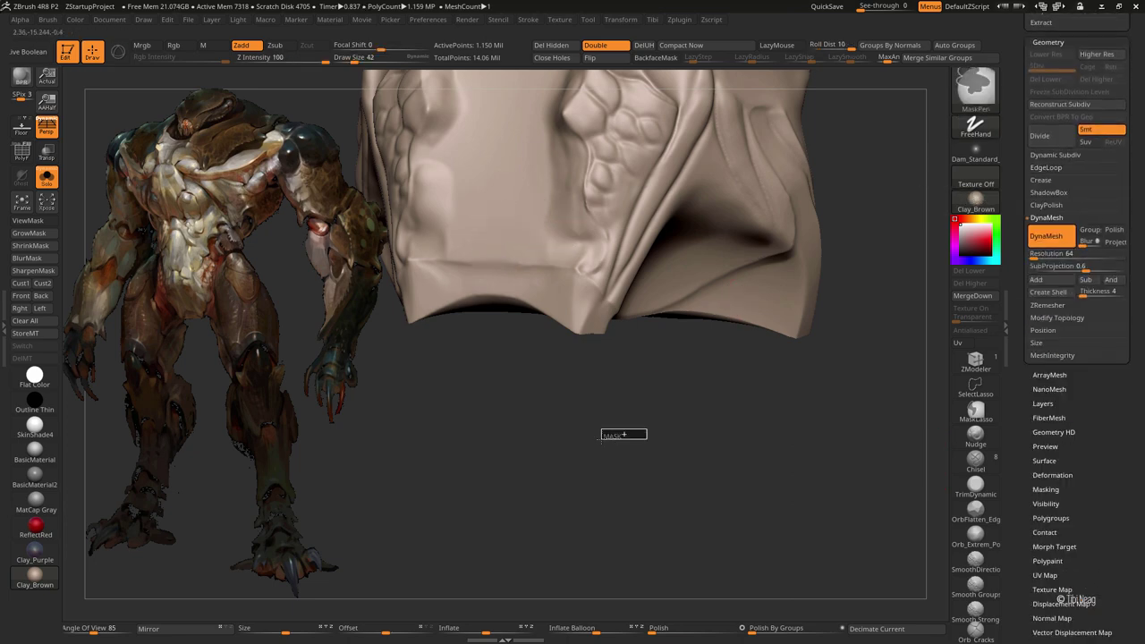
- Solo the plate and mask a symmetric hexagonal panel outline across its front
mouse_move(504, 322)
mouse_down()
mouse_move(567, 511)
mouse_move(618, 551)
mouse_move(692, 303)
mouse_move(575, 368)
mouse_up()
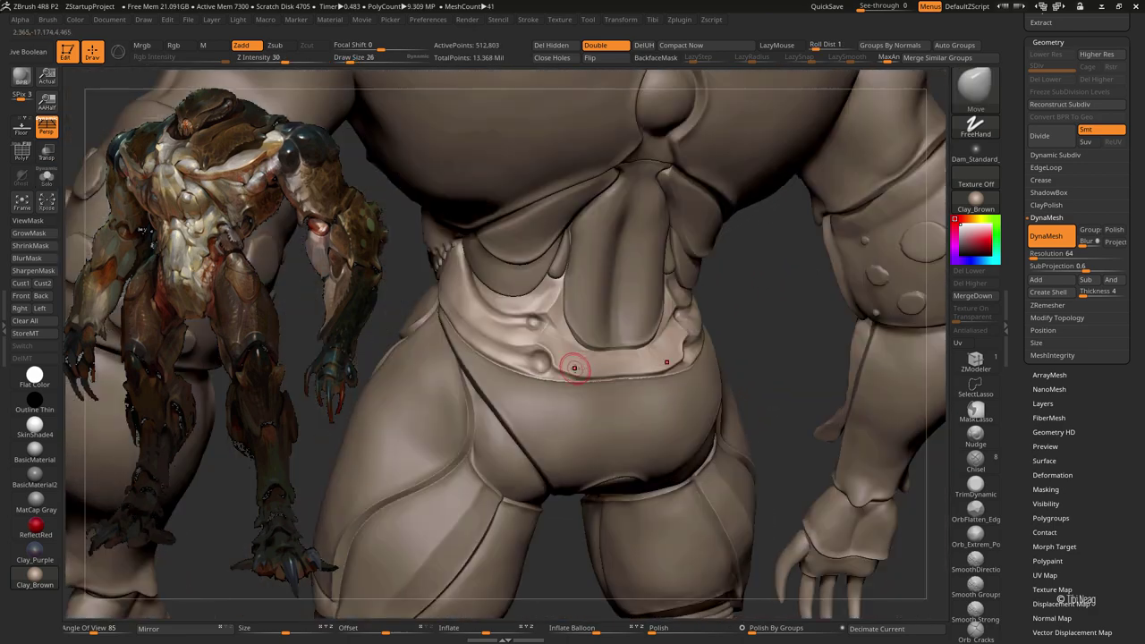
alt+drag(537, 327, 576, 345)
key(alt+s)
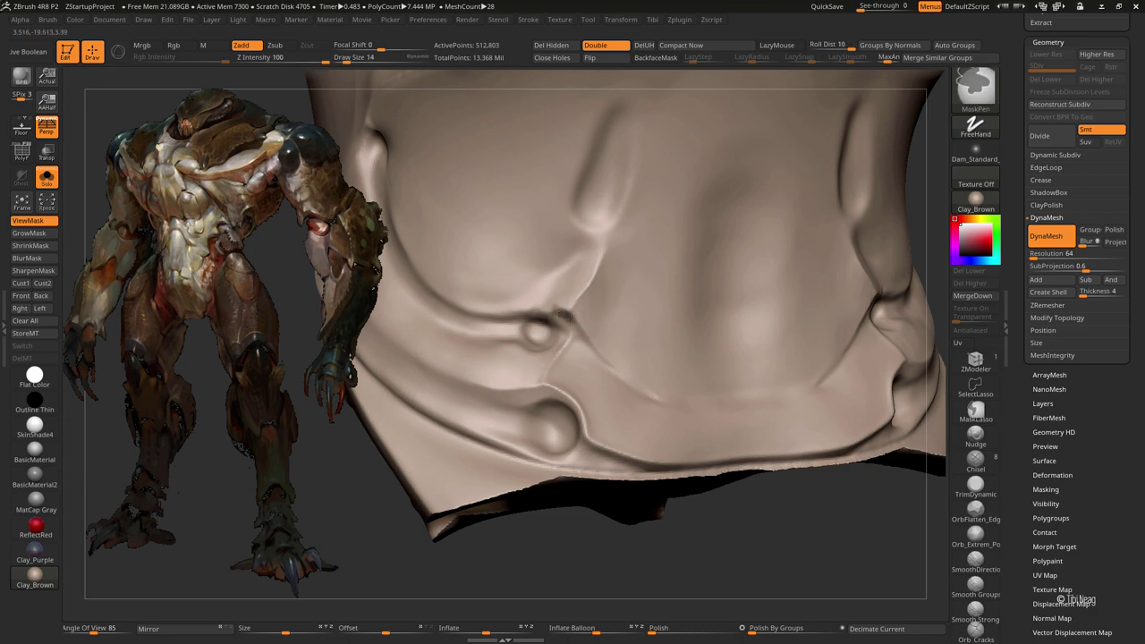
mouse_move(596, 395)
mouse_down()
mouse_move(585, 308)
mouse_move(610, 283)
mouse_move(721, 313)
mouse_up()
mouse_move(603, 328)
ctrl+mouse_down()
mouse_move(680, 394)
mouse_move(753, 395)
ctrl+mouse_up()
- Group the masked panel and split it off as its own subtool, bug_parts_30
key(shift+f)
key(ctrl+w)
scroll(1074, 358, up, 5)
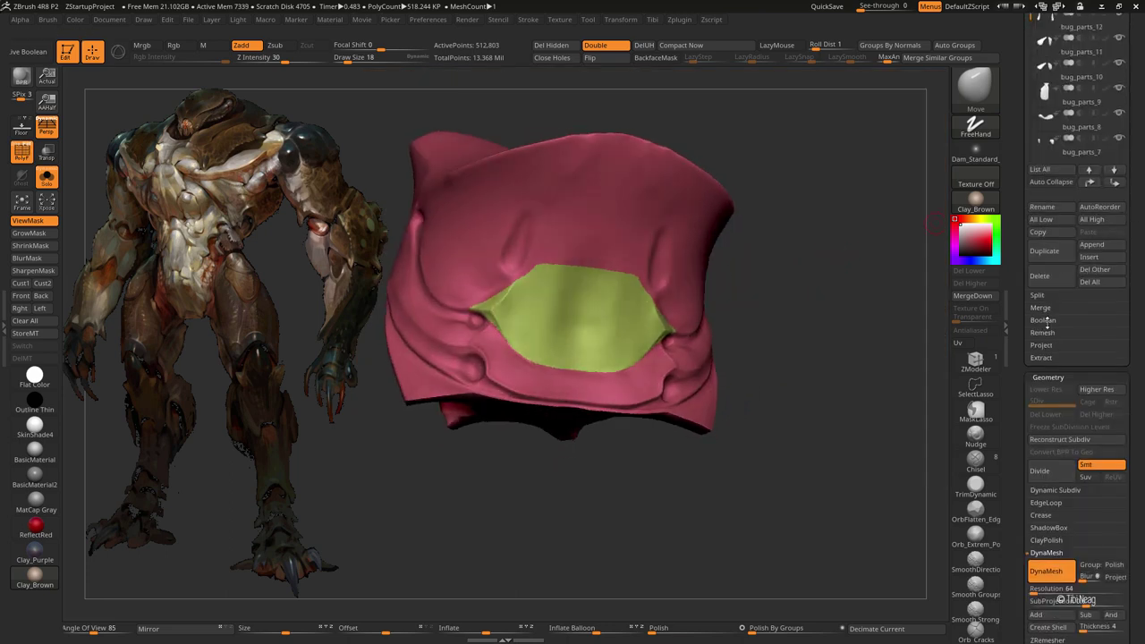
click(1056, 344)
click(941, 334)
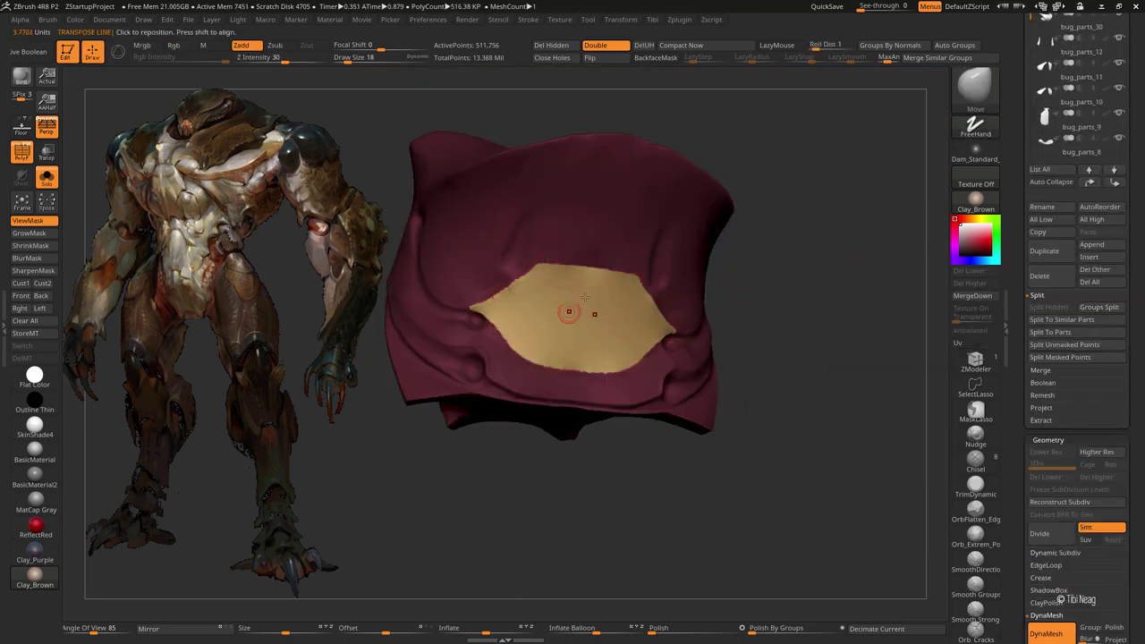
- Smooth and remesh the split panel, shape a vertical groove, then select bug_parts_14
key(shift+f)
key(d)
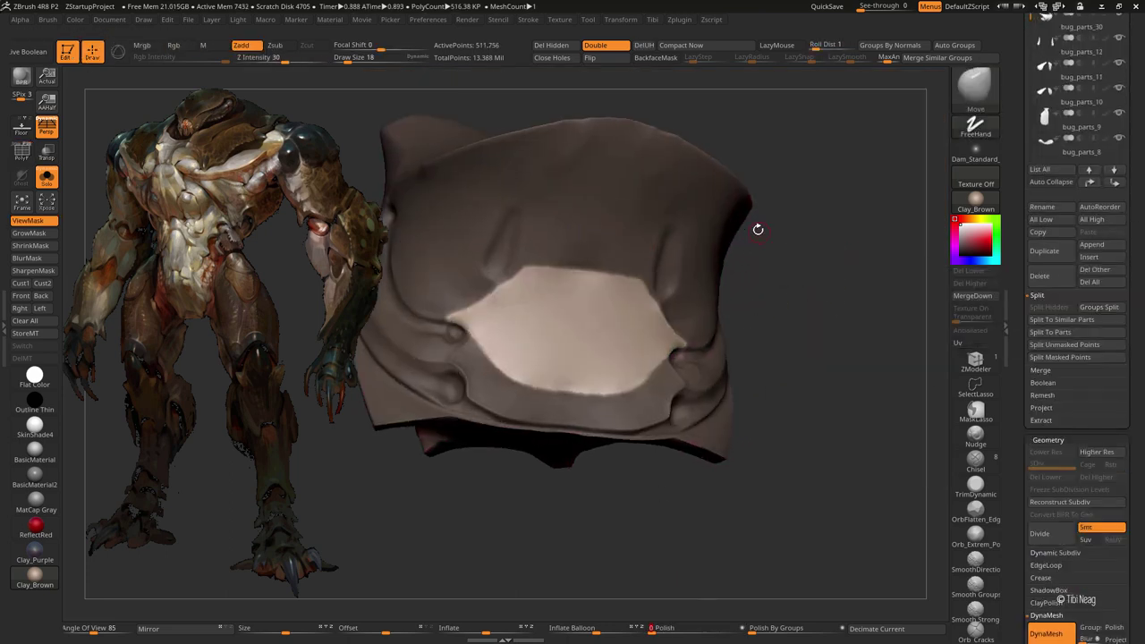
ctrl+drag(812, 320, 830, 264)
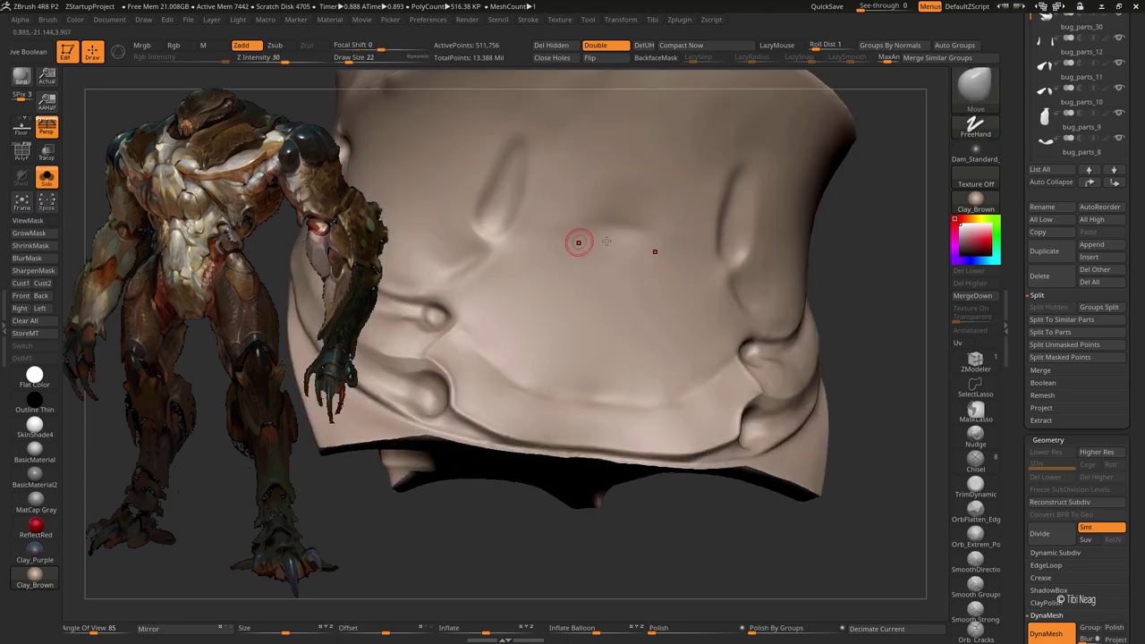
key(alt+s)
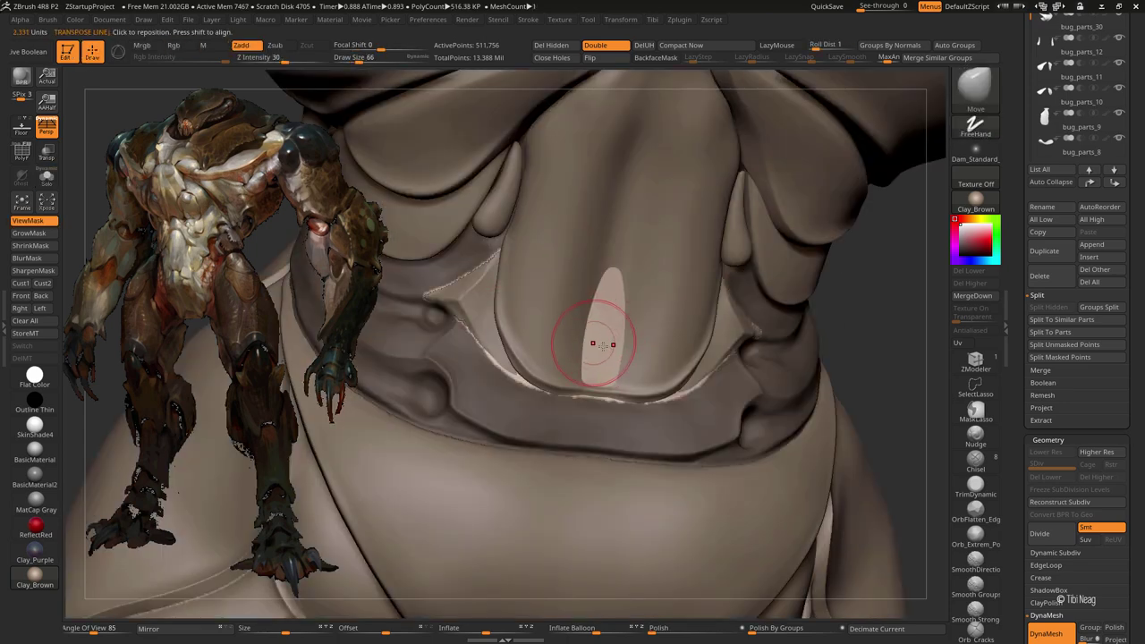
key(alt+s)
drag(601, 316, 617, 255)
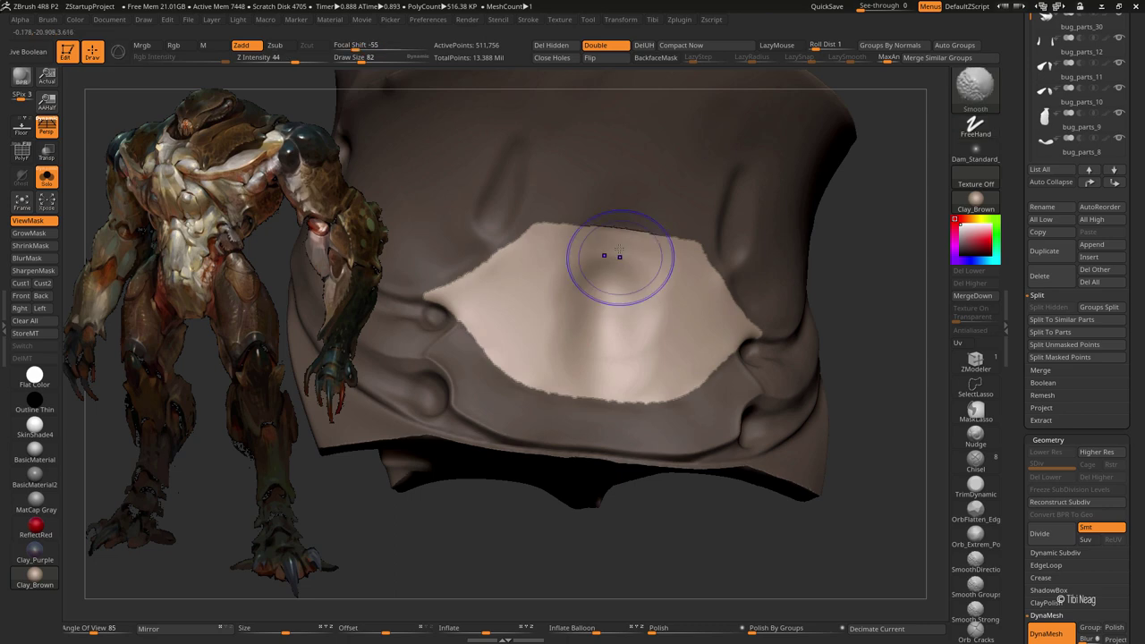
key(ctrl+h)
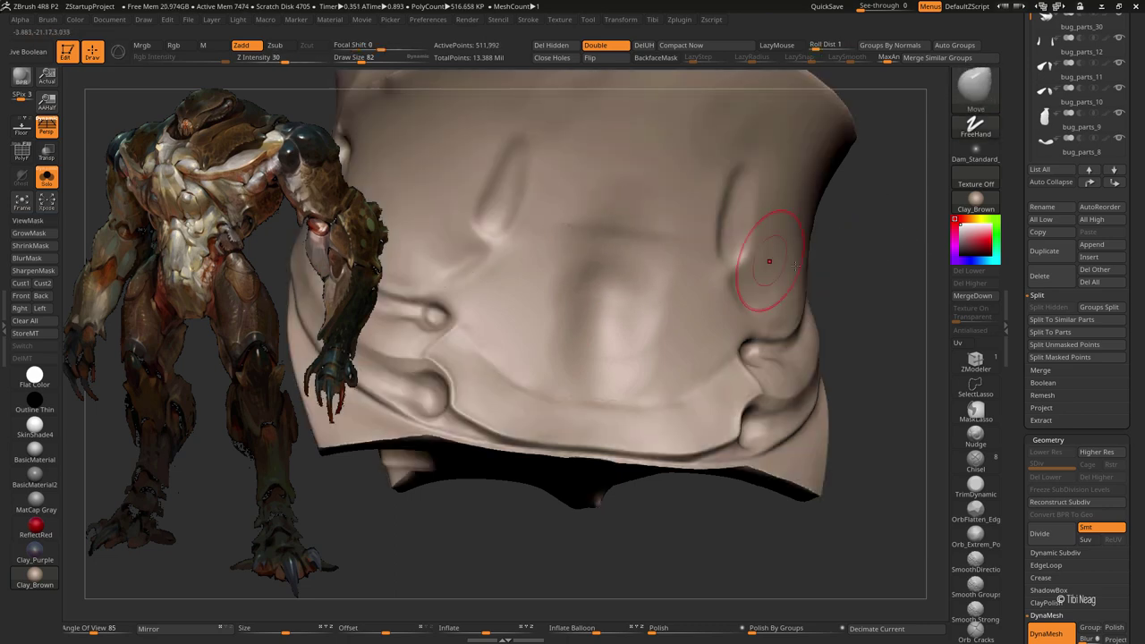
key(alt+s)
alt+click(498, 334)
- Hide the middle of bug_parts_14, leaving only two triangular spikes
key(alt+s)
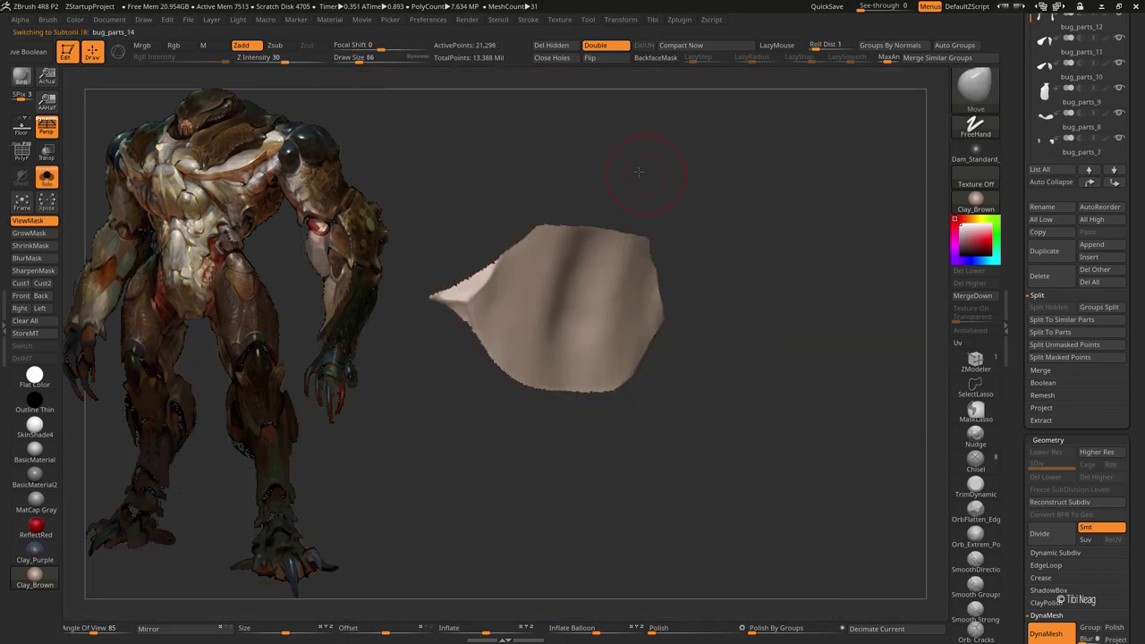
drag(670, 174, 706, 176)
key(alt+s)
key(alt+s)
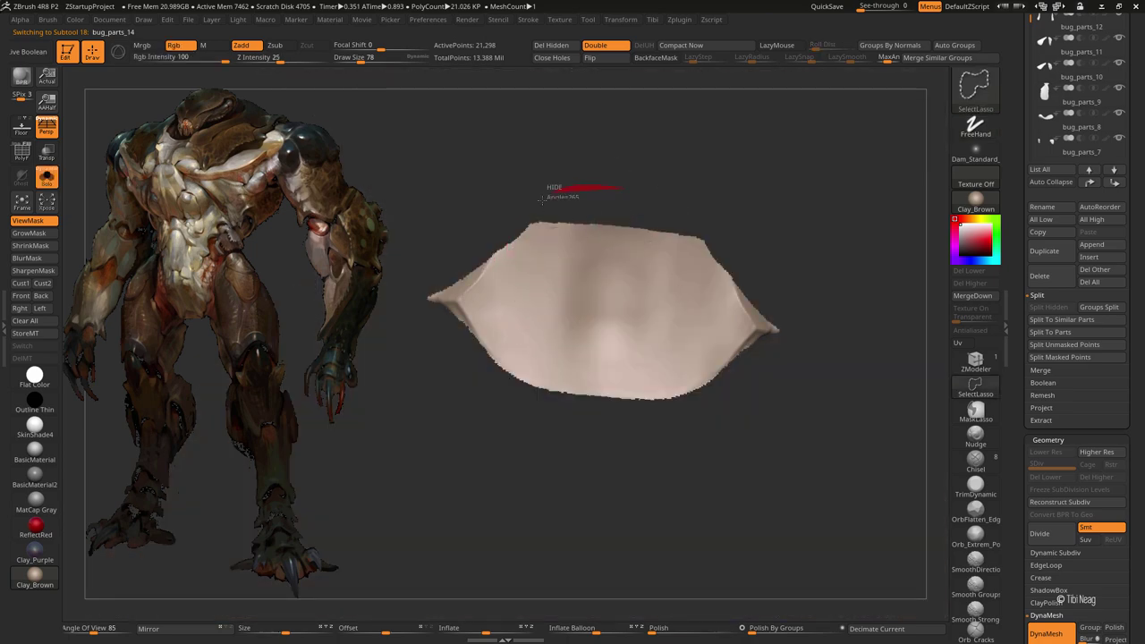
ctrl+alt+shift+drag(530, 197, 704, 399)
key(alt+s)
key(alt+s)
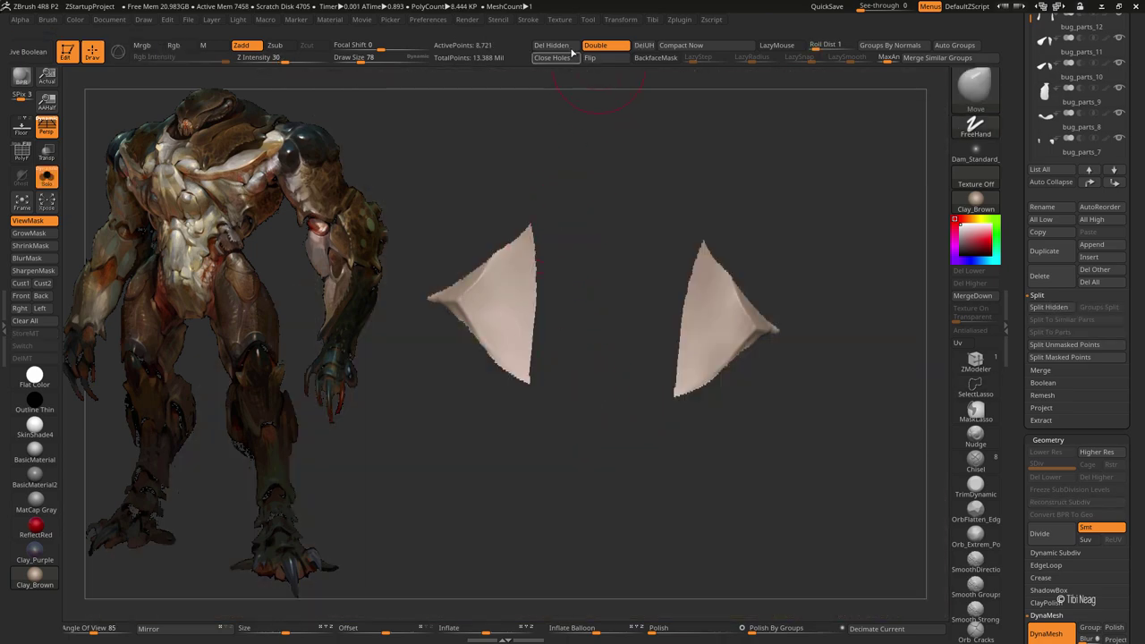
mouse_move(591, 108)
mouse_down()
mouse_move(614, 153)
mouse_move(670, 197)
mouse_up()
- Reposition both spikes with Transpose Move
key(w)
drag(779, 314, 603, 224)
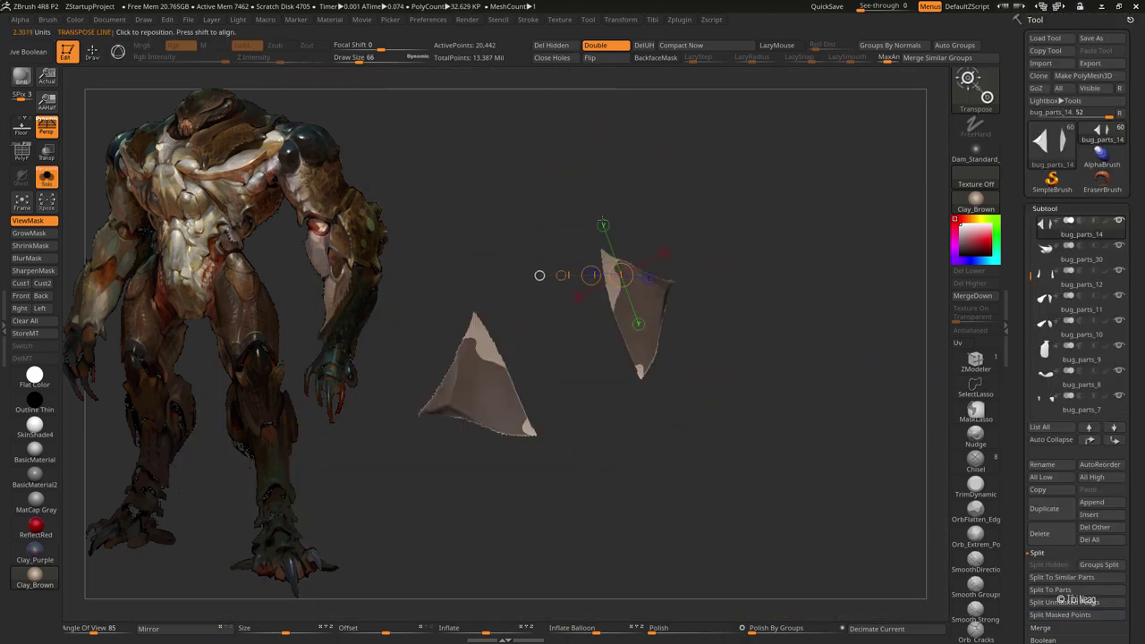
key(q)
drag(581, 177, 141, 217)
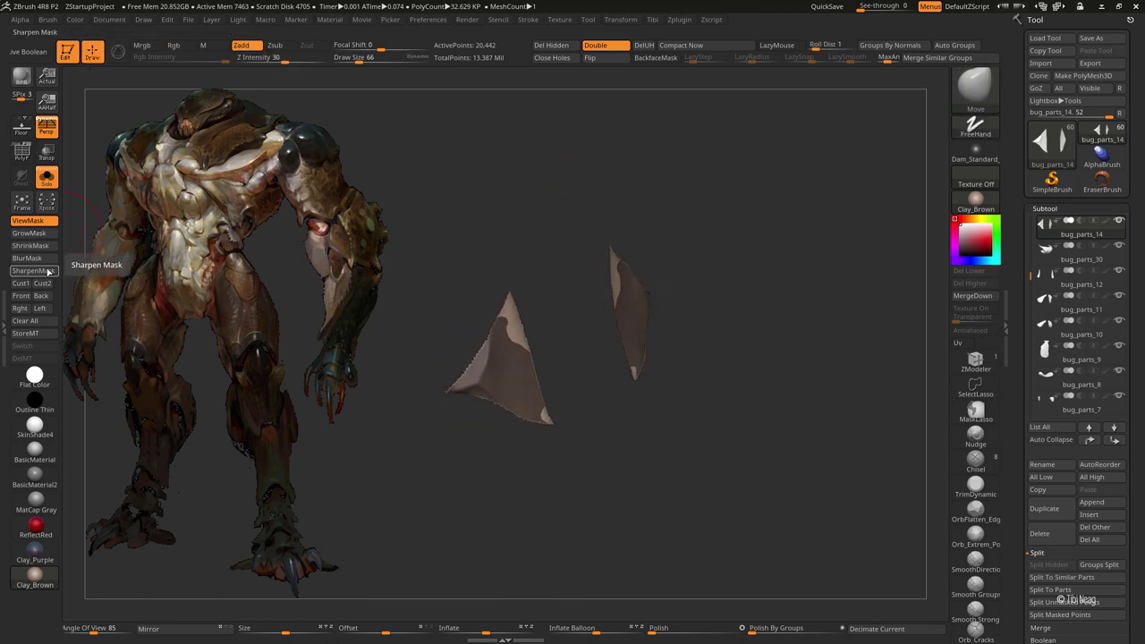
drag(450, 250, 557, 212)
key(w)
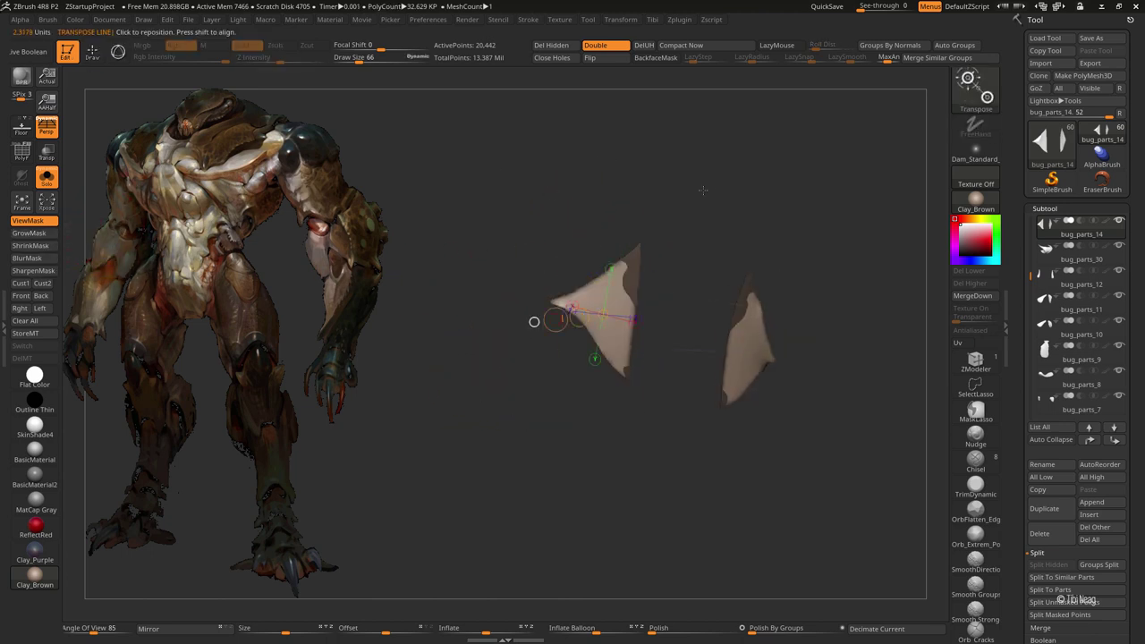
drag(601, 307, 524, 391)
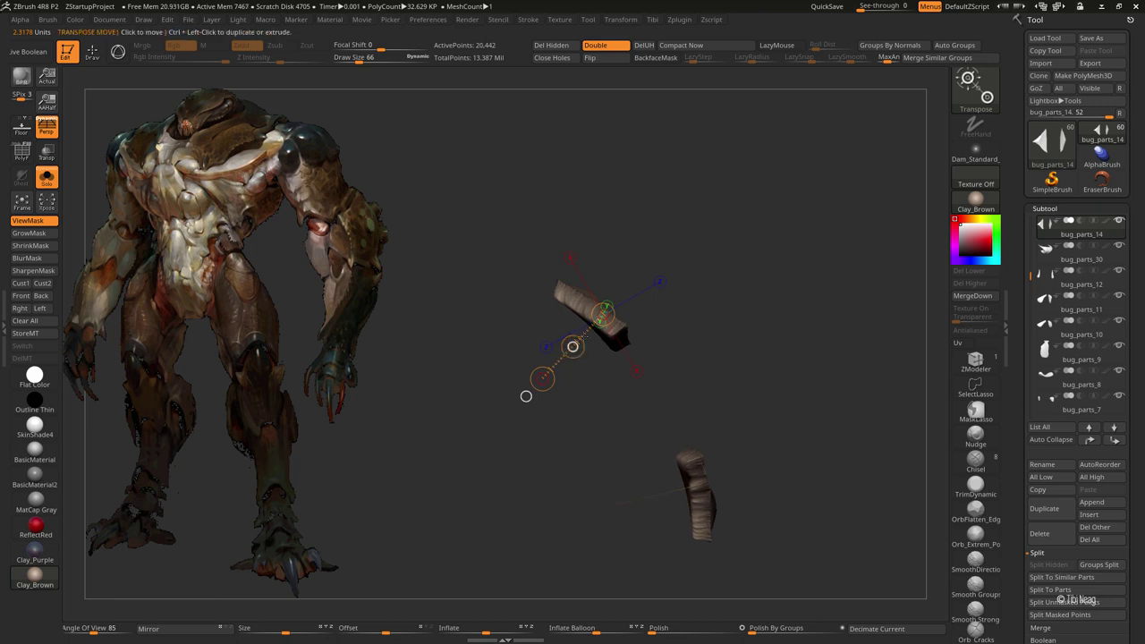
key(q)
drag(626, 209, 724, 248)
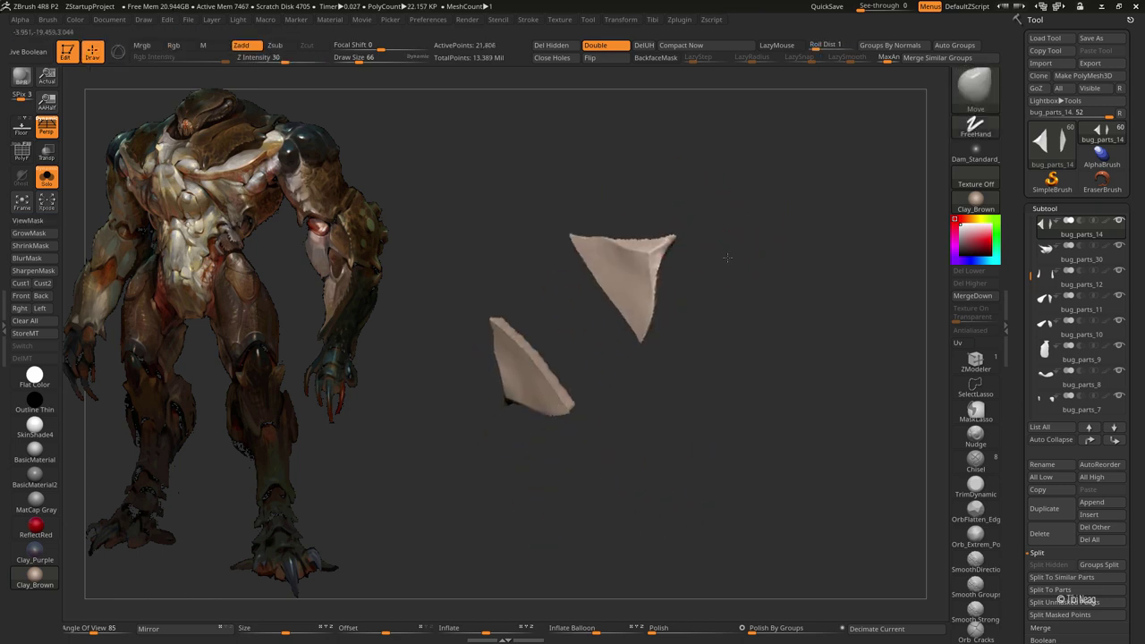
- Polish the faces of both triangular spikes with hPolish and BackfaceMask on
key(b)
key(h)
key(p)
mouse_move(626, 302)
mouse_down()
mouse_move(680, 268)
mouse_move(658, 285)
mouse_up()
drag(707, 228, 740, 205)
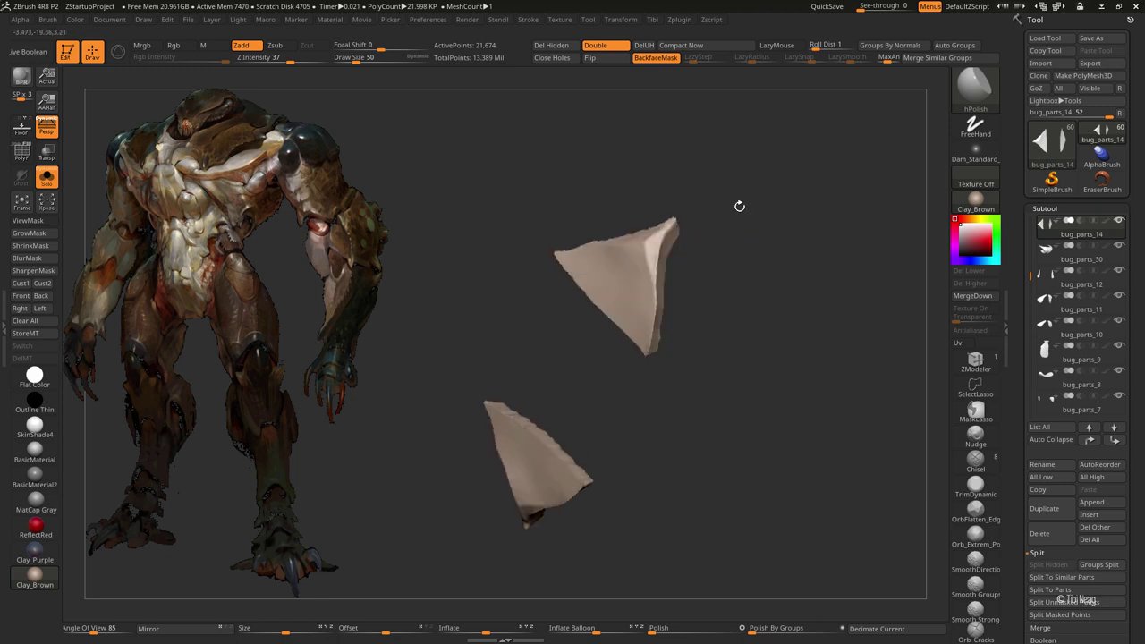
drag(723, 270, 653, 269)
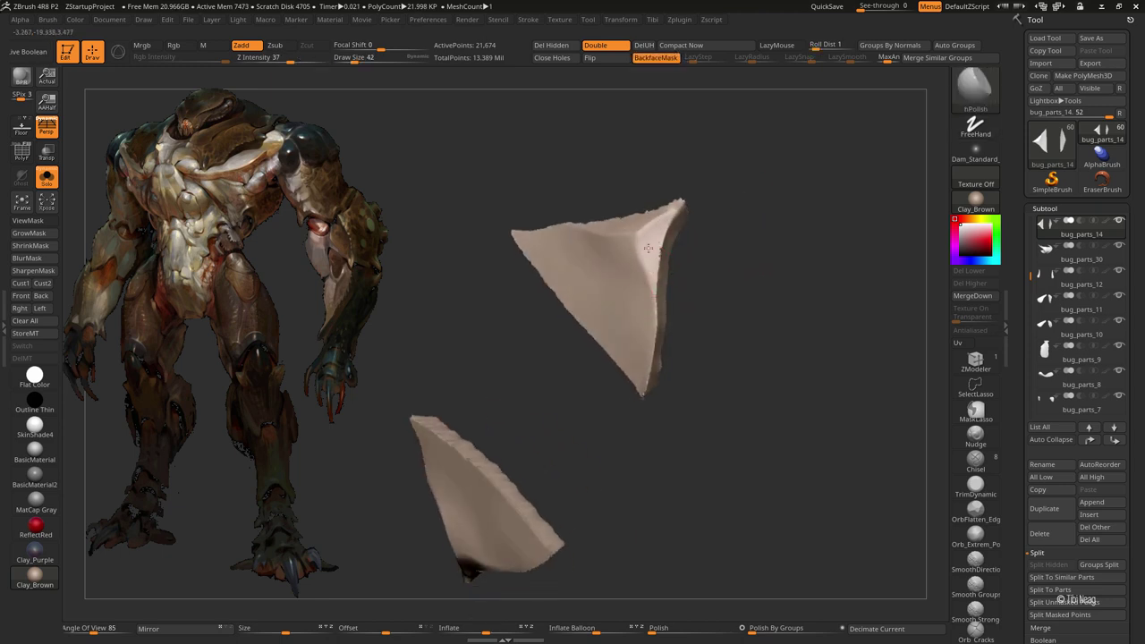
drag(617, 127, 567, 259)
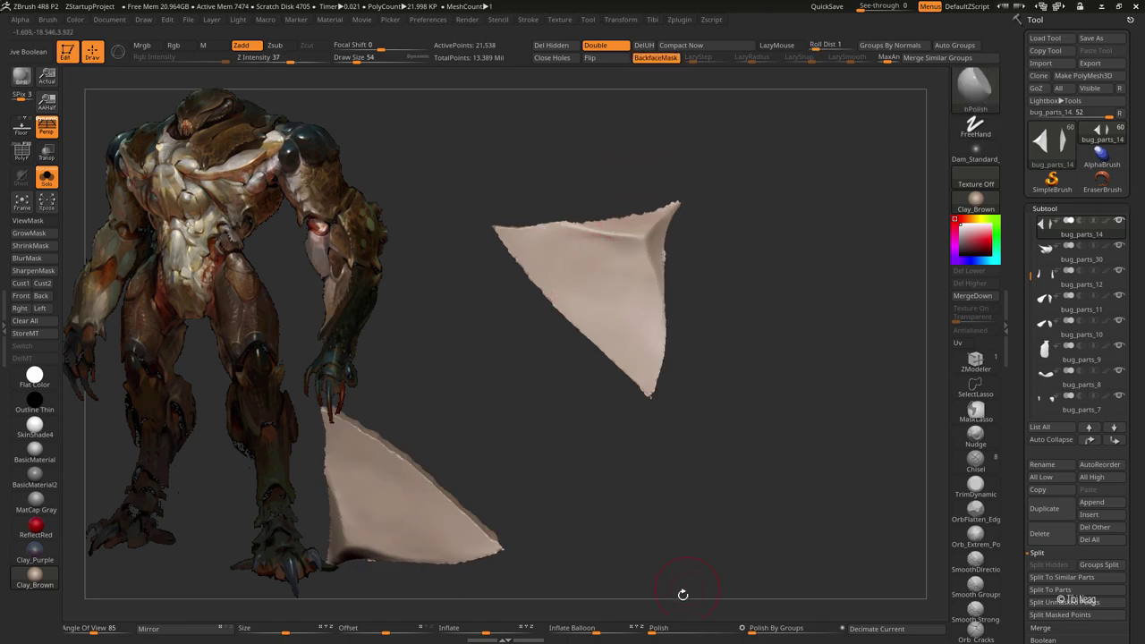
mouse_move(683, 595)
mouse_down()
mouse_move(677, 473)
mouse_move(647, 480)
mouse_move(708, 417)
mouse_move(494, 325)
mouse_up()
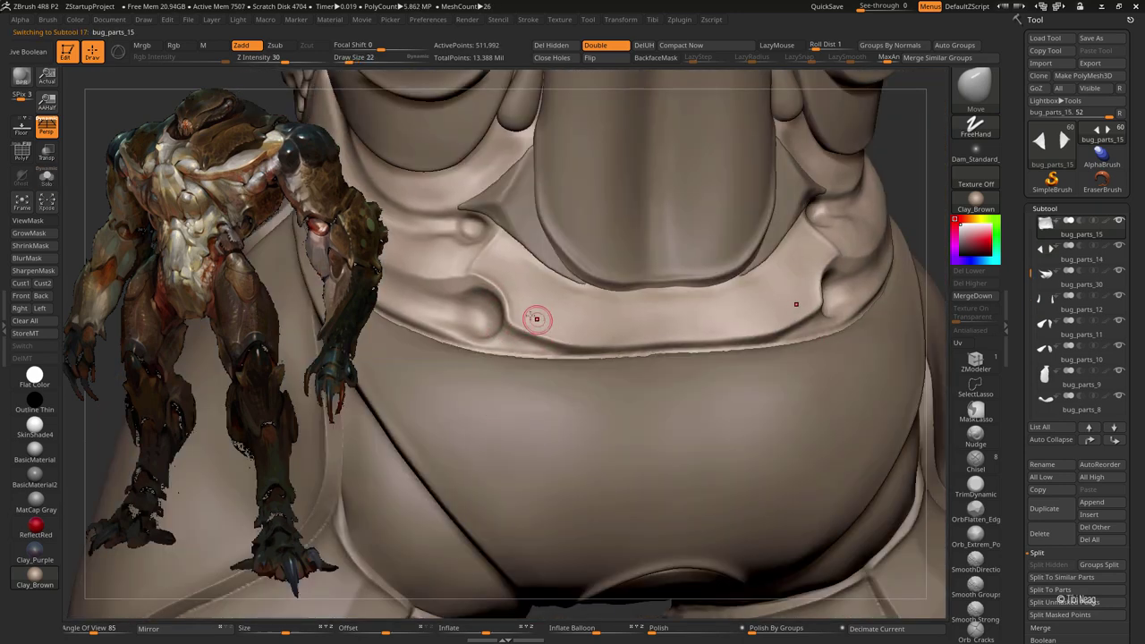
- Mask the waist band's ends and lower edge, slice the band off and hide it
mouse_move(515, 264)
ctrl+mouse_down()
mouse_move(528, 271)
mouse_move(498, 276)
ctrl+mouse_up()
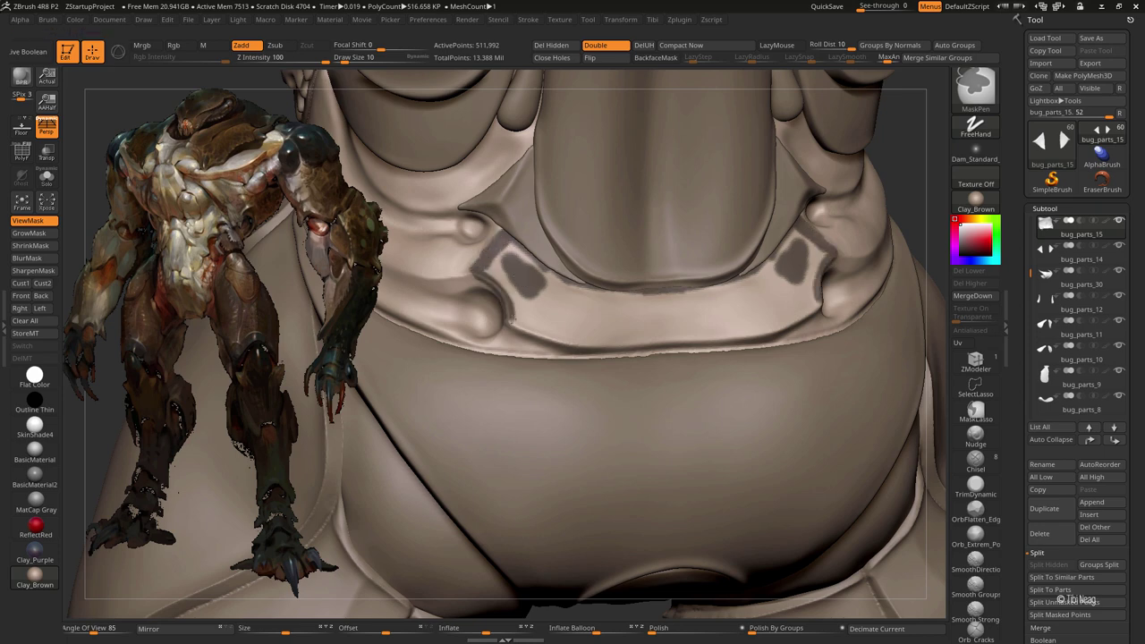
ctrl+drag(570, 343, 673, 340)
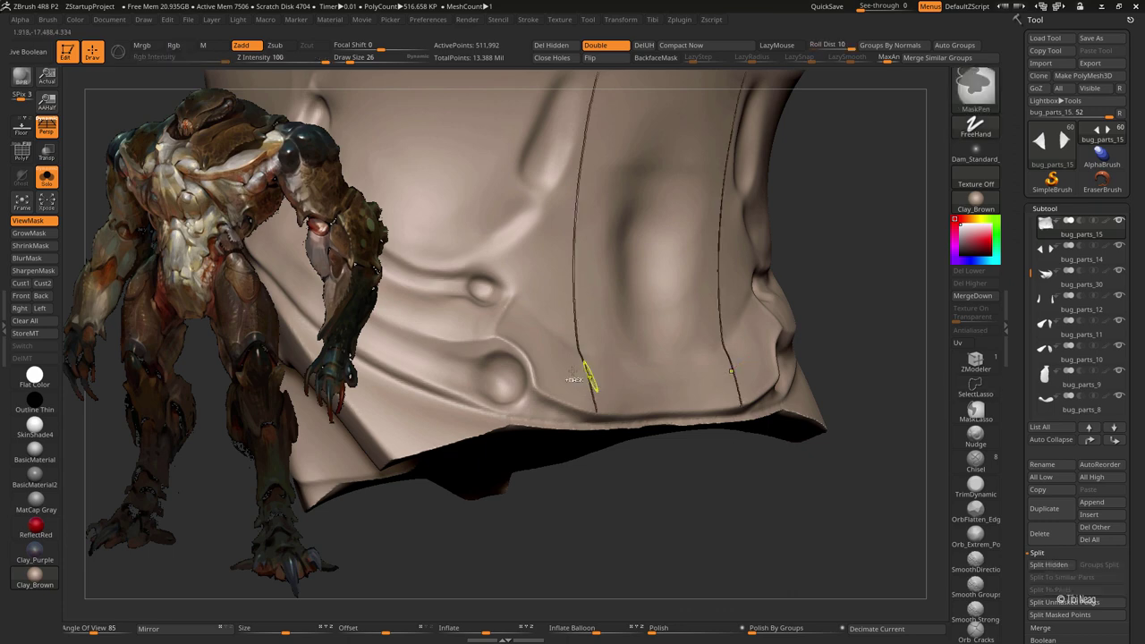
ctrl+shift+drag(582, 370, 557, 379)
ctrl+shift+click(573, 358)
ctrl+shift+click(596, 296)
- Split the hidden band into bug_parts_16 and smooth its cut edges
click(1049, 565)
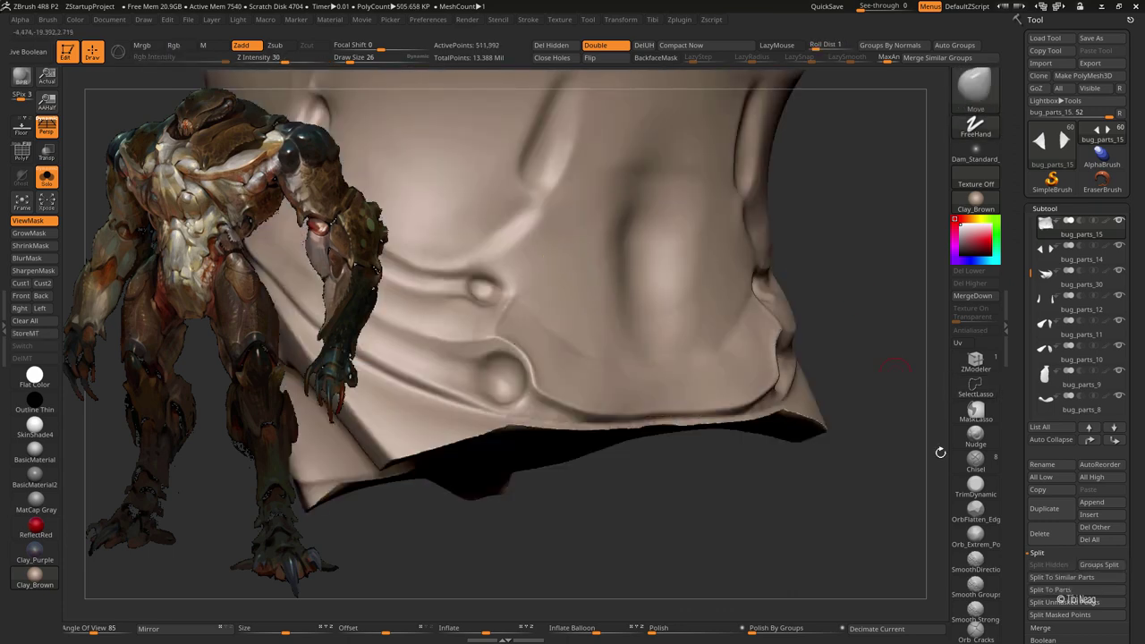
key(ctrl+h)
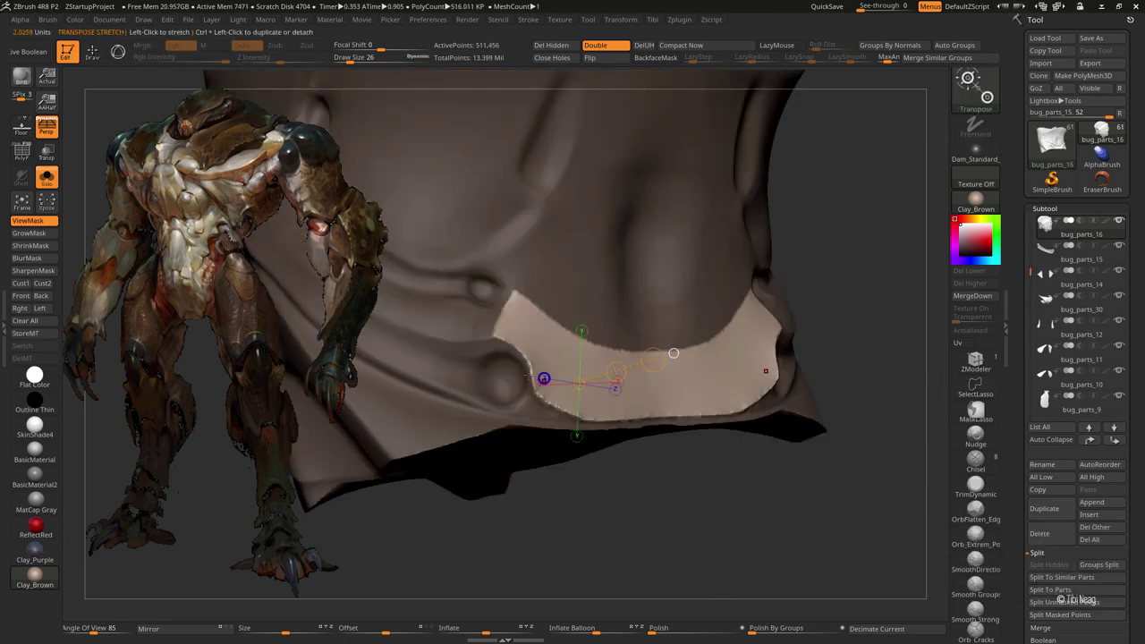
key(shift)
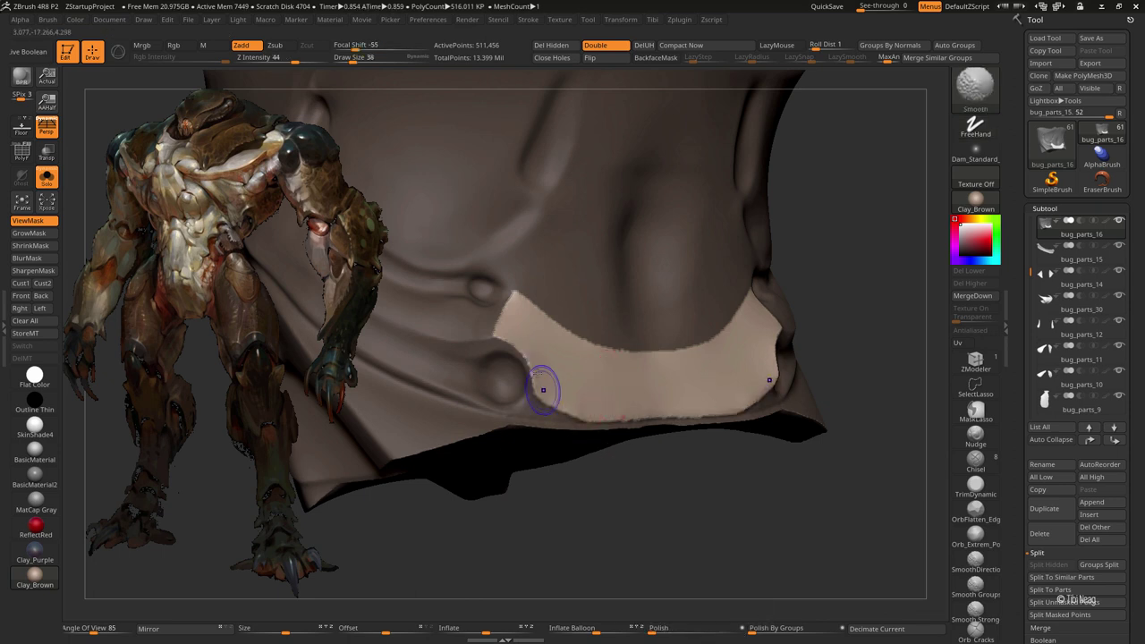
key(ctrl+h)
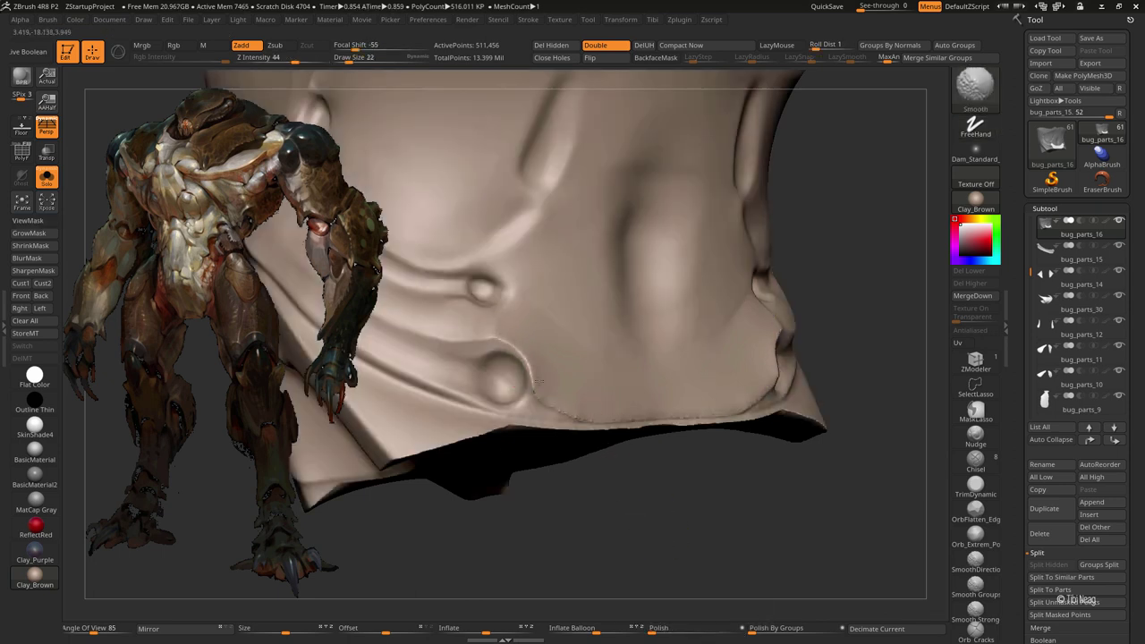
shift+drag(537, 391, 580, 423)
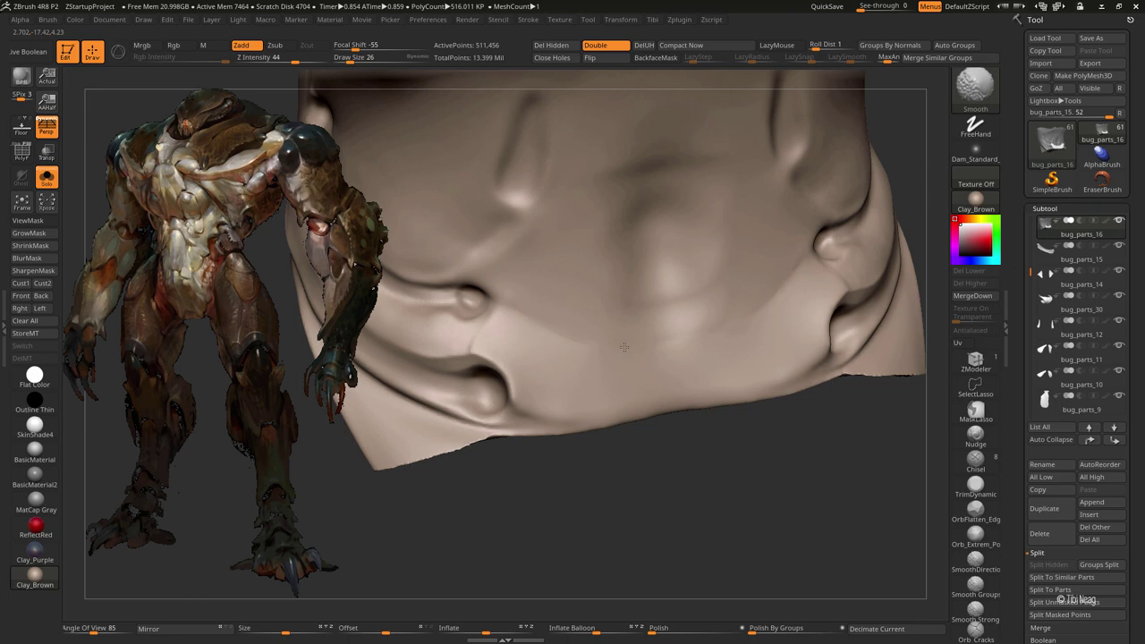
- Select the bug_parts_15 plate, isolate it with Solo and frame it
key(b)
key(m)
key(v)
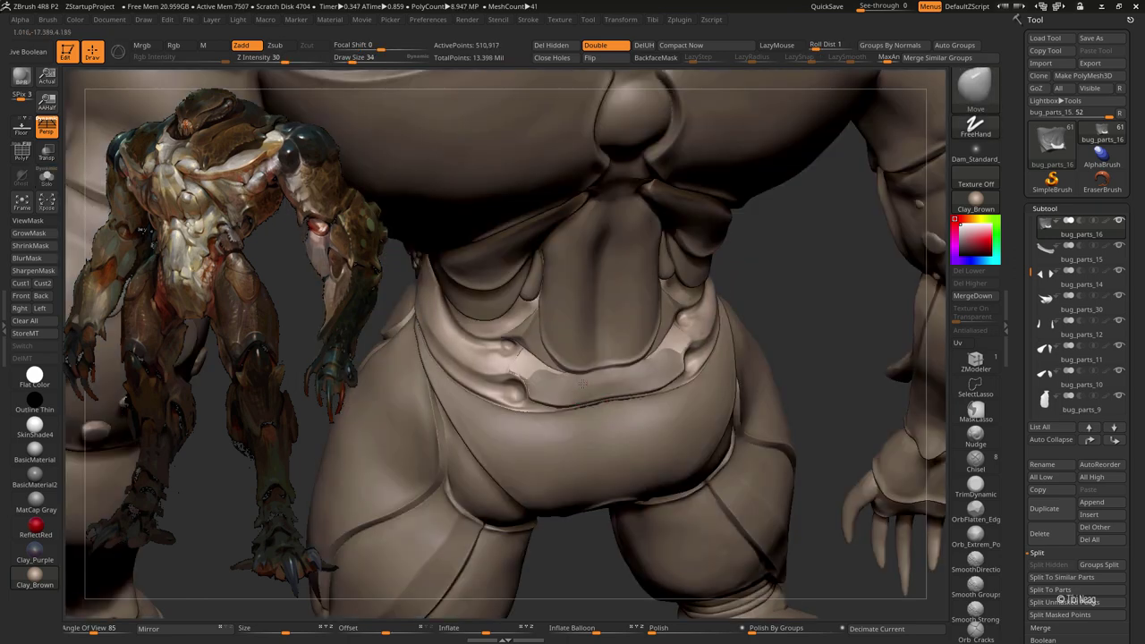
alt+click(582, 383)
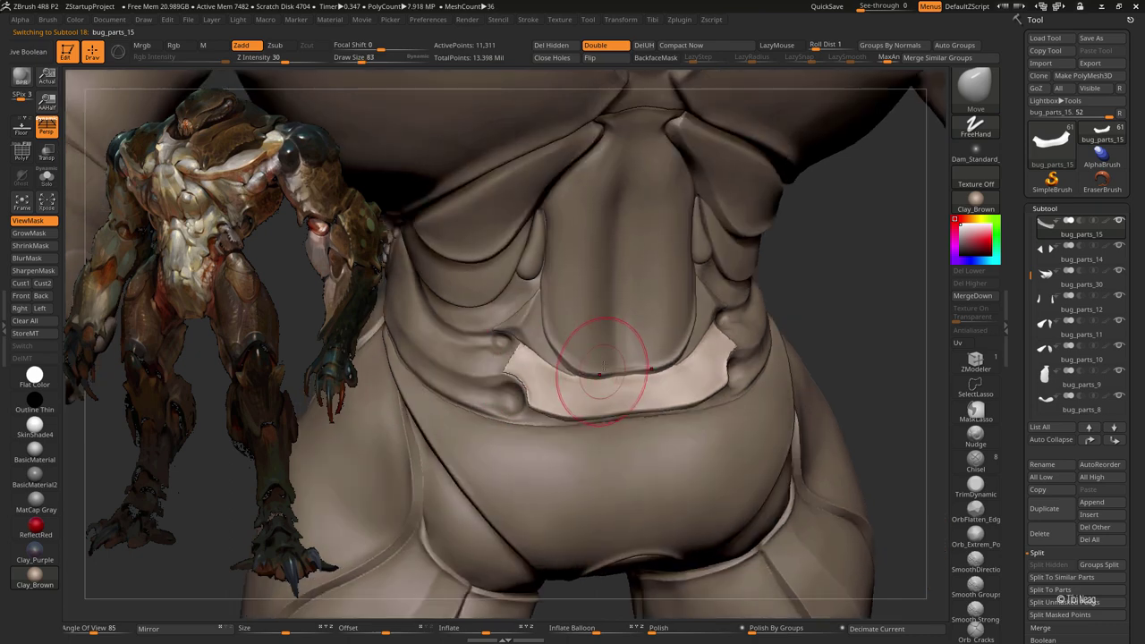
key(ctrl+shift+s)
key(f)
- Polish the plate's surface with hPolish strokes along its bend
key(b)
key(h)
key(p)
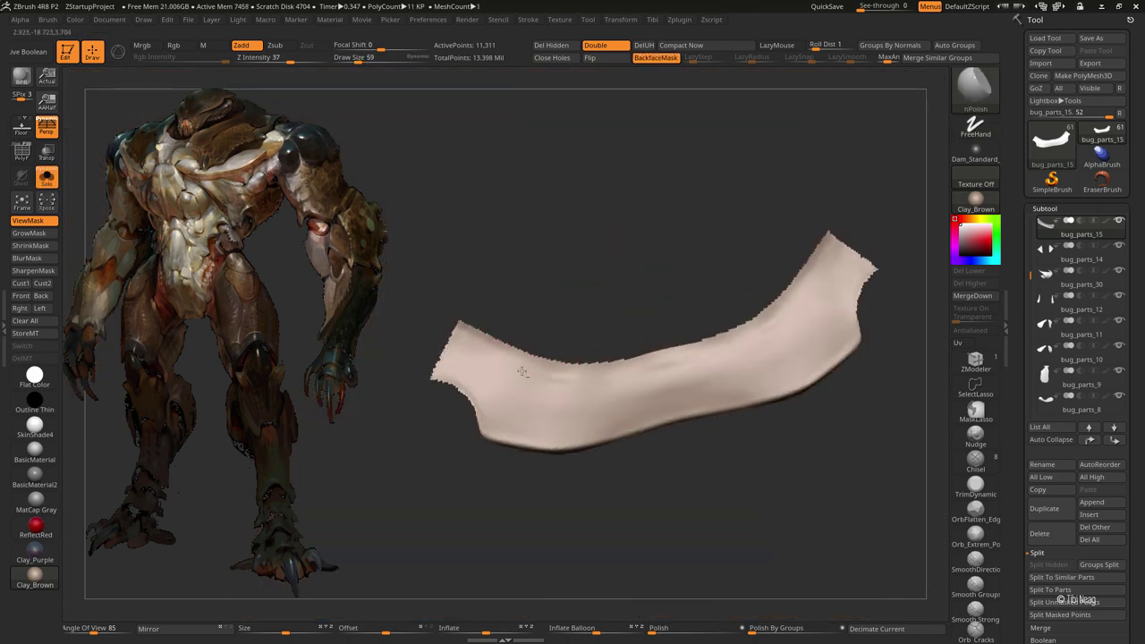
drag(619, 394, 728, 366)
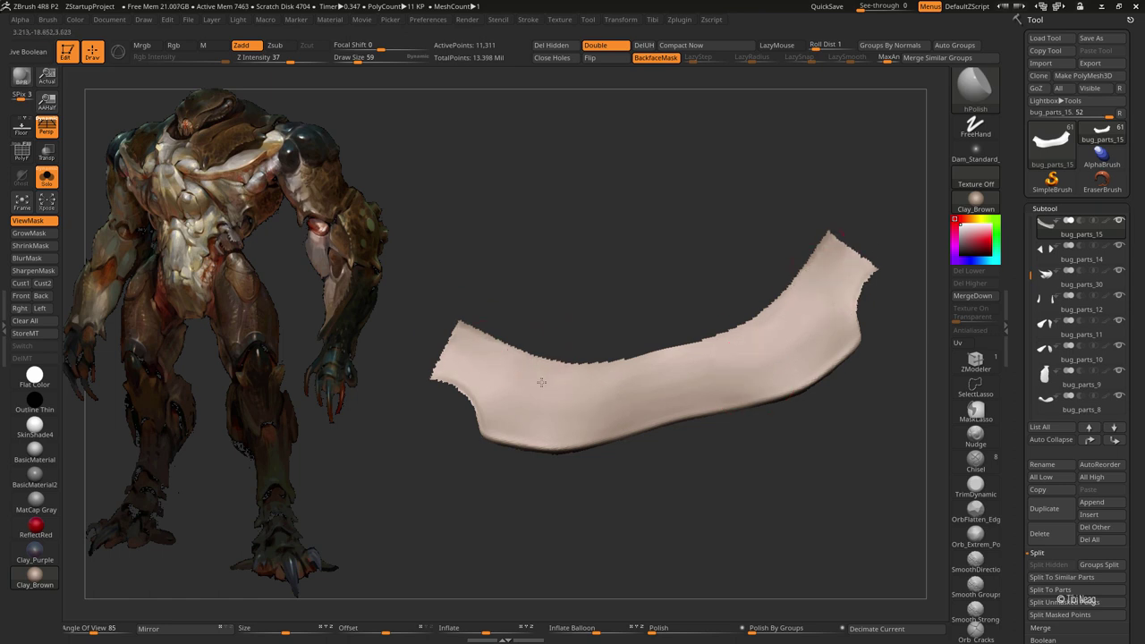
right_drag(541, 382, 507, 242)
drag(585, 392, 714, 337)
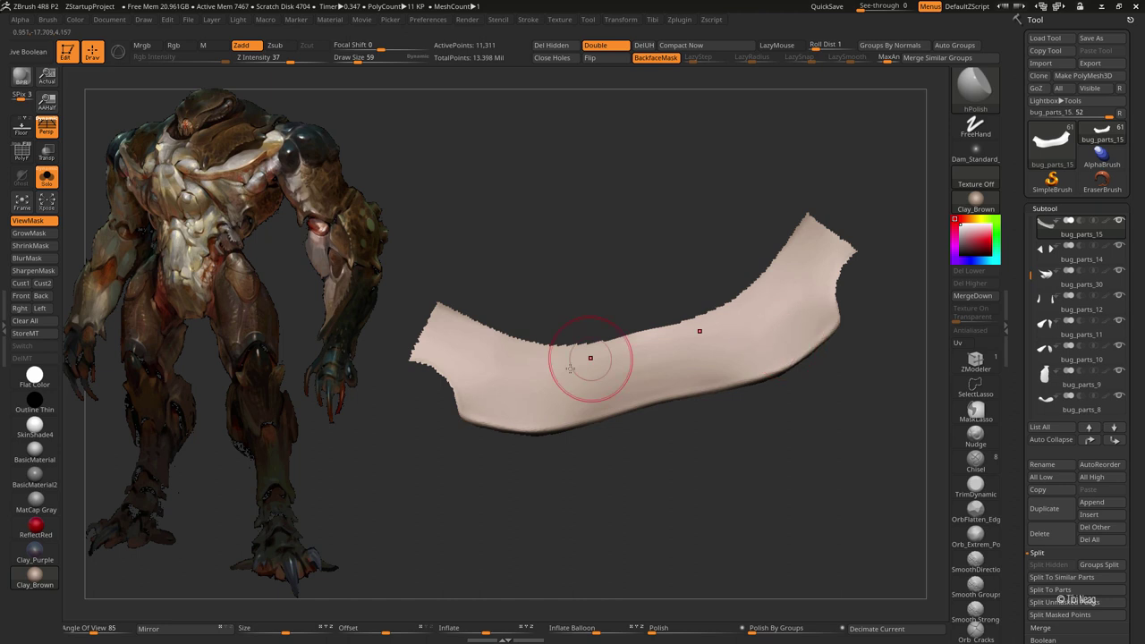
mouse_move(570, 369)
right_down()
mouse_move(494, 327)
mouse_move(624, 184)
mouse_move(624, 199)
mouse_move(536, 224)
right_up()
scroll(1057, 316, down, 5)
- Apply Panel Loops to the plate with Thickness 0.13649
click(1046, 470)
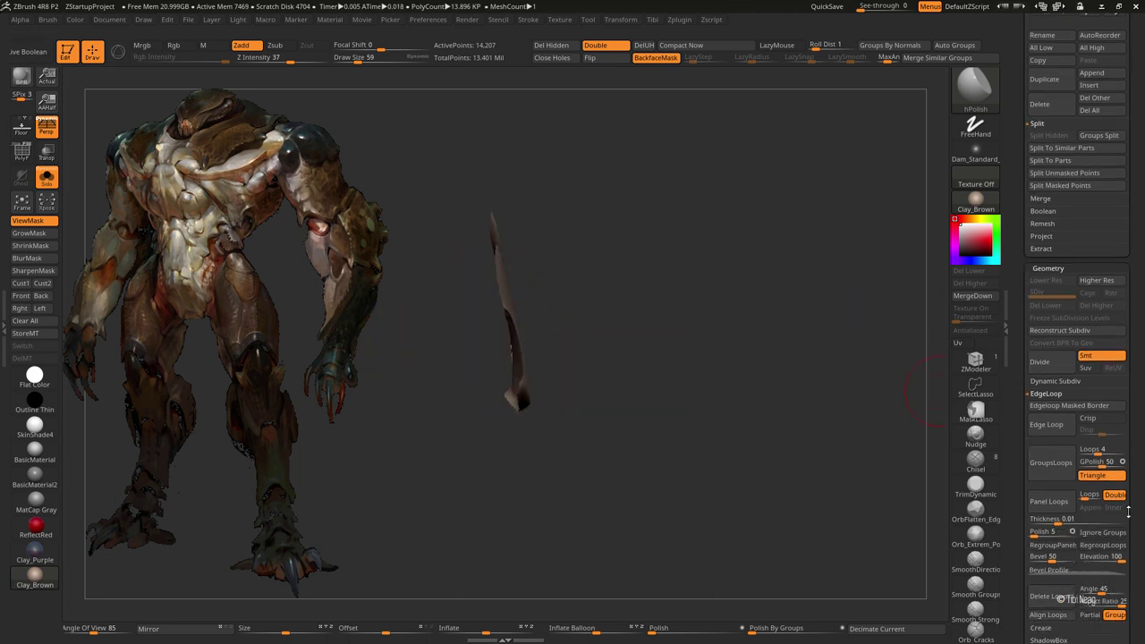
scroll(1083, 510, down, 2)
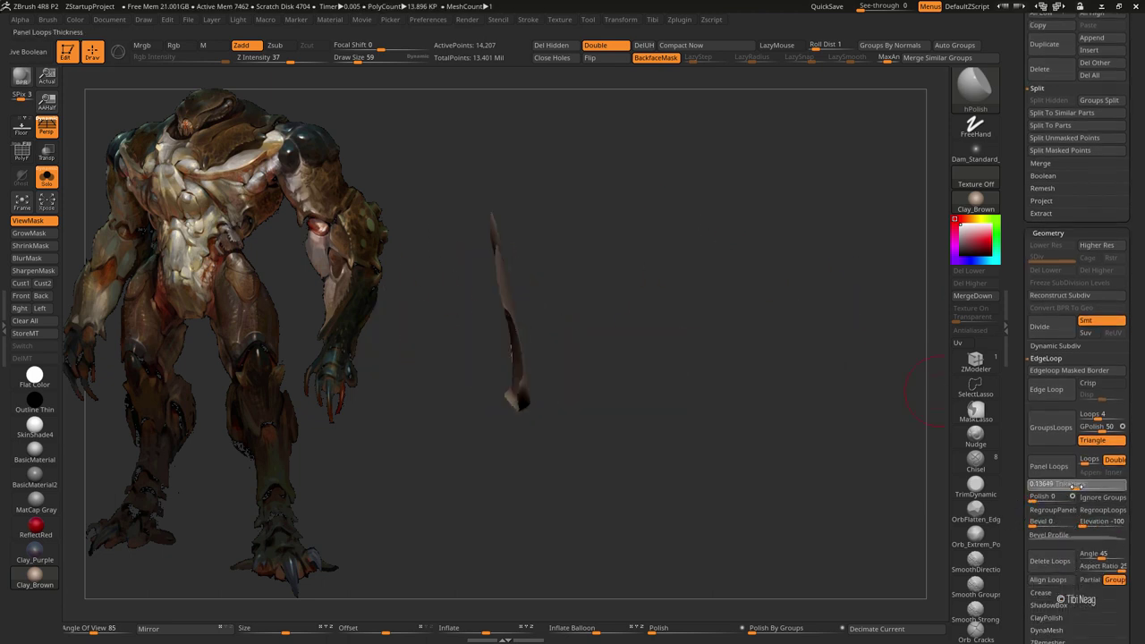
mouse_move(895, 452)
right_down()
mouse_move(790, 435)
mouse_move(555, 226)
right_up()
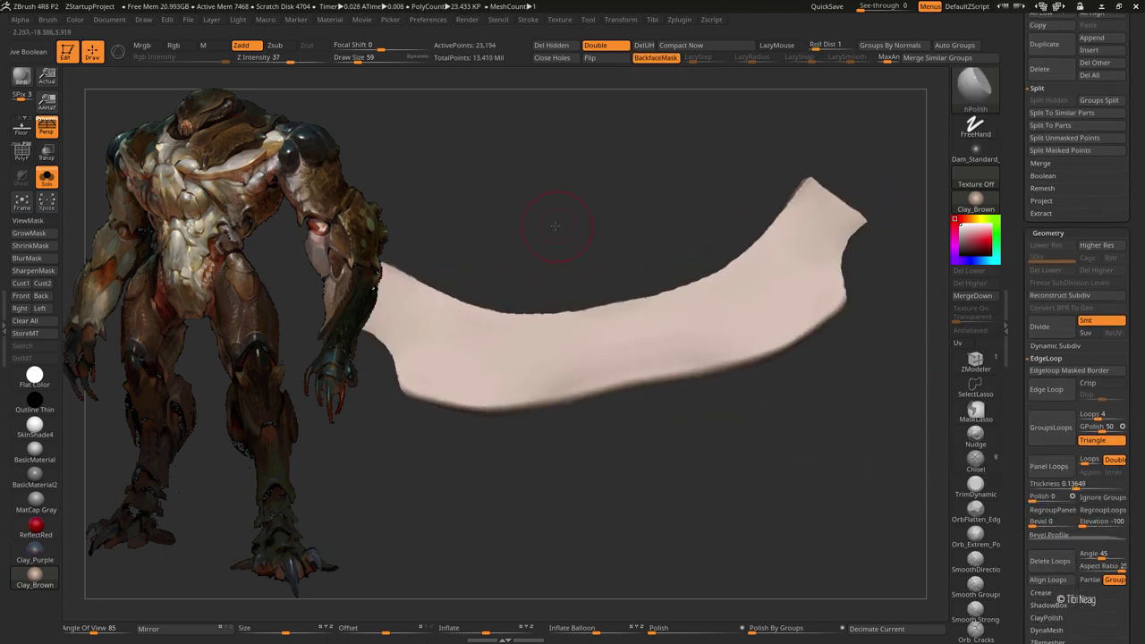
- Inspect the thickened plate from several angles with Solo toggled on and off
key(shift+ctrl+s)
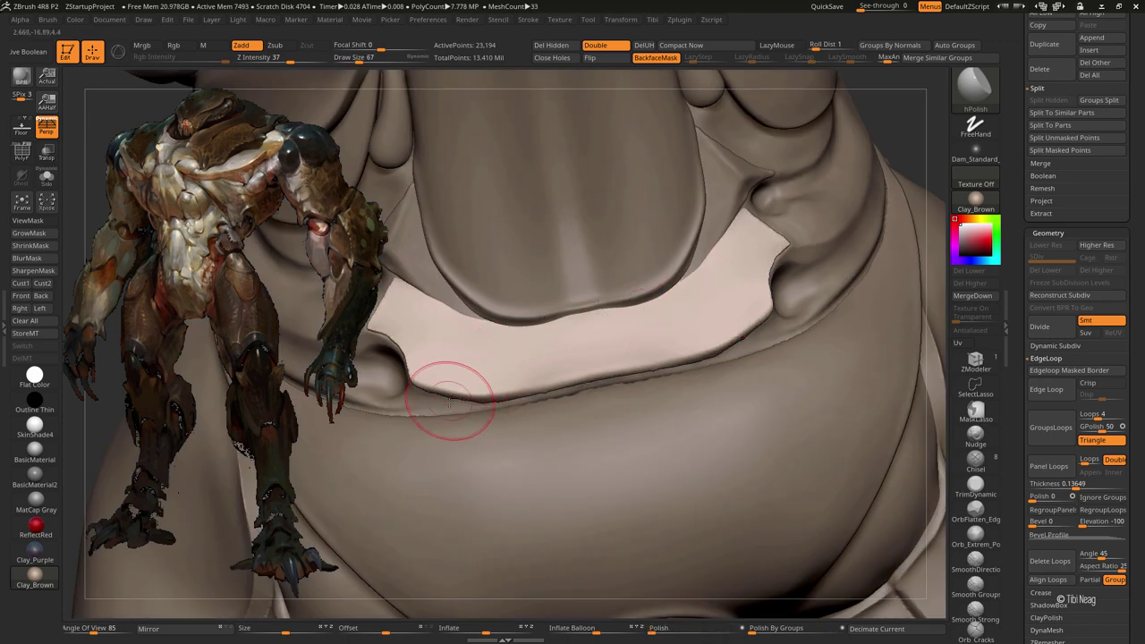
right_drag(448, 417, 435, 370)
key(shift+ctrl+s)
mouse_move(443, 442)
right_down()
mouse_move(410, 378)
mouse_move(422, 358)
right_up()
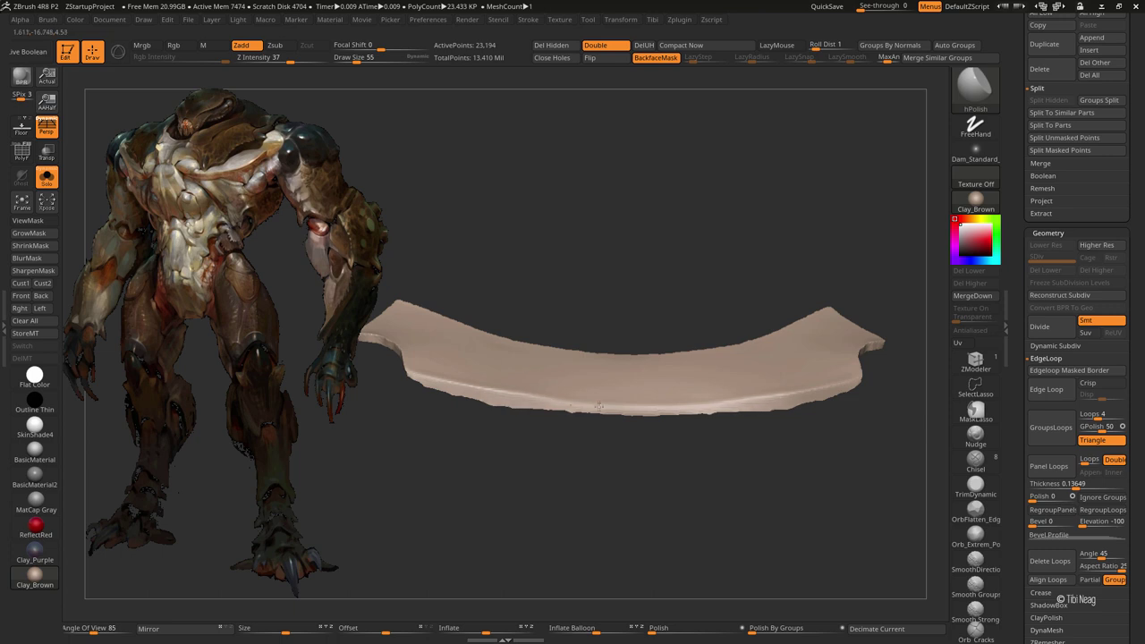
right_drag(599, 406, 437, 374)
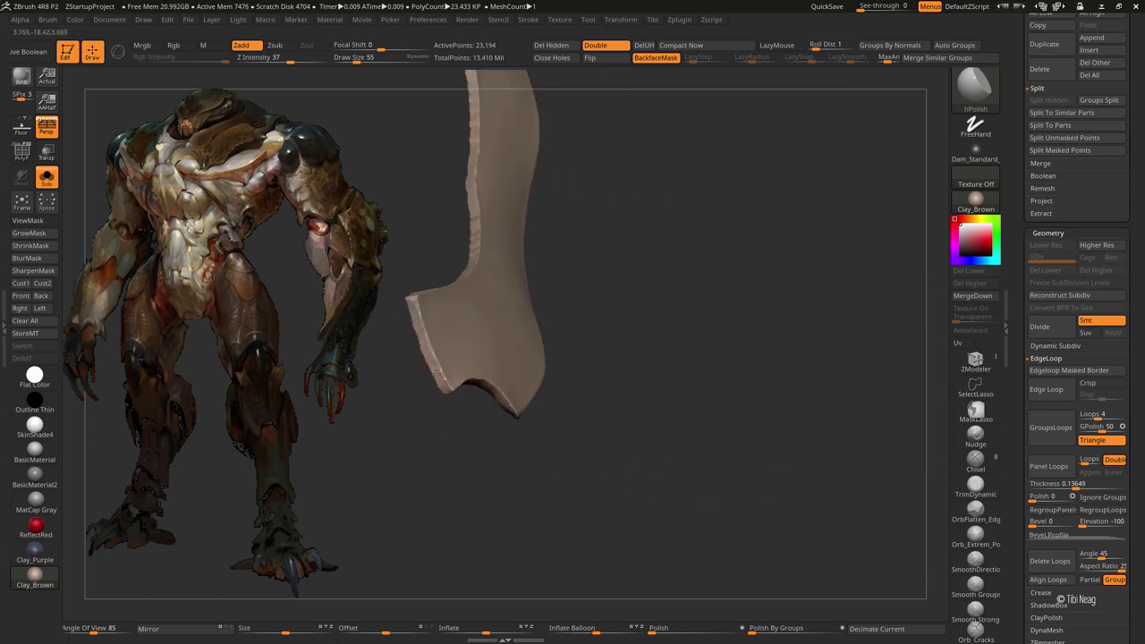
mouse_move(416, 320)
right_down()
mouse_move(609, 232)
mouse_move(563, 392)
right_up()
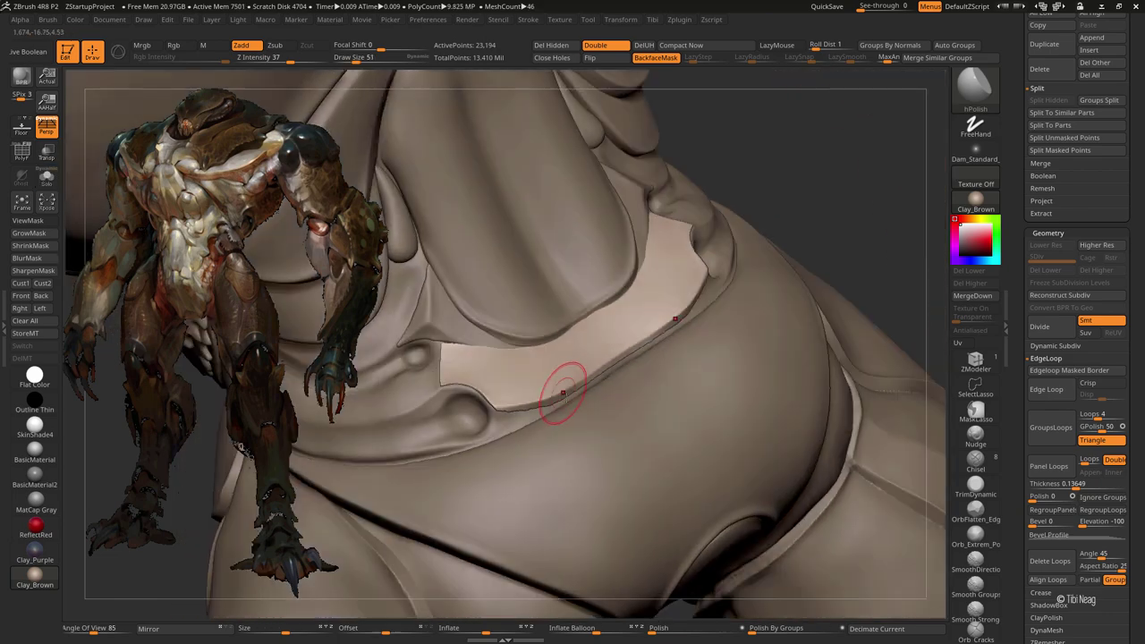
key(alt+shift+s)
right_drag(583, 284, 559, 415)
- DynaMesh the belly plate at resolution 104 and polish the remeshed surface
key(b)
key(m)
key(v)
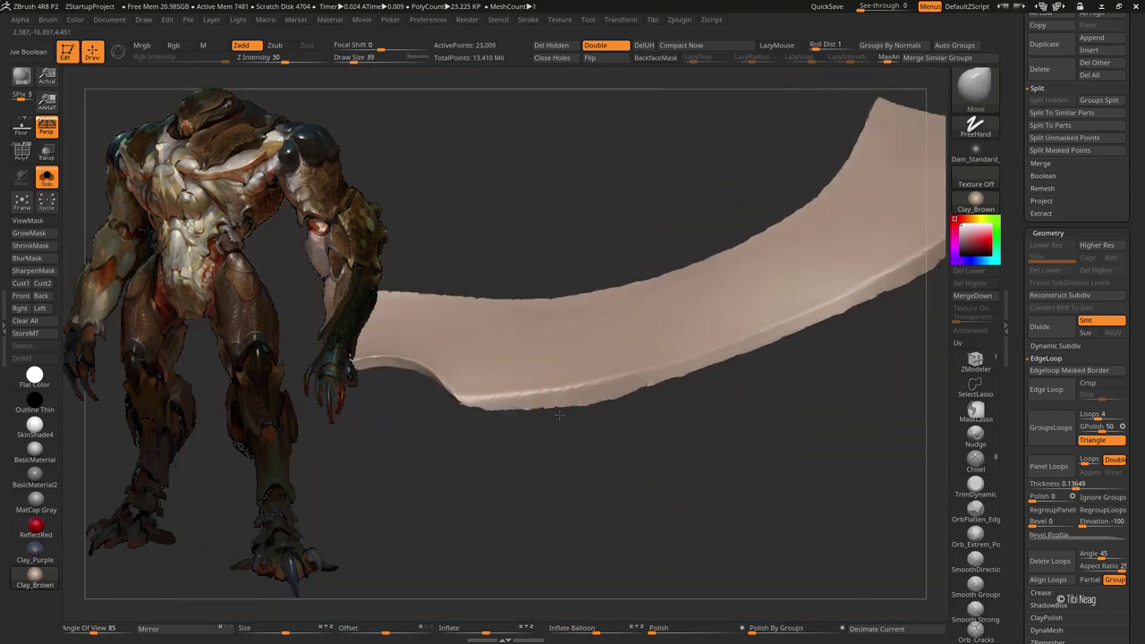
scroll(1089, 528, down, 3)
click(1058, 512)
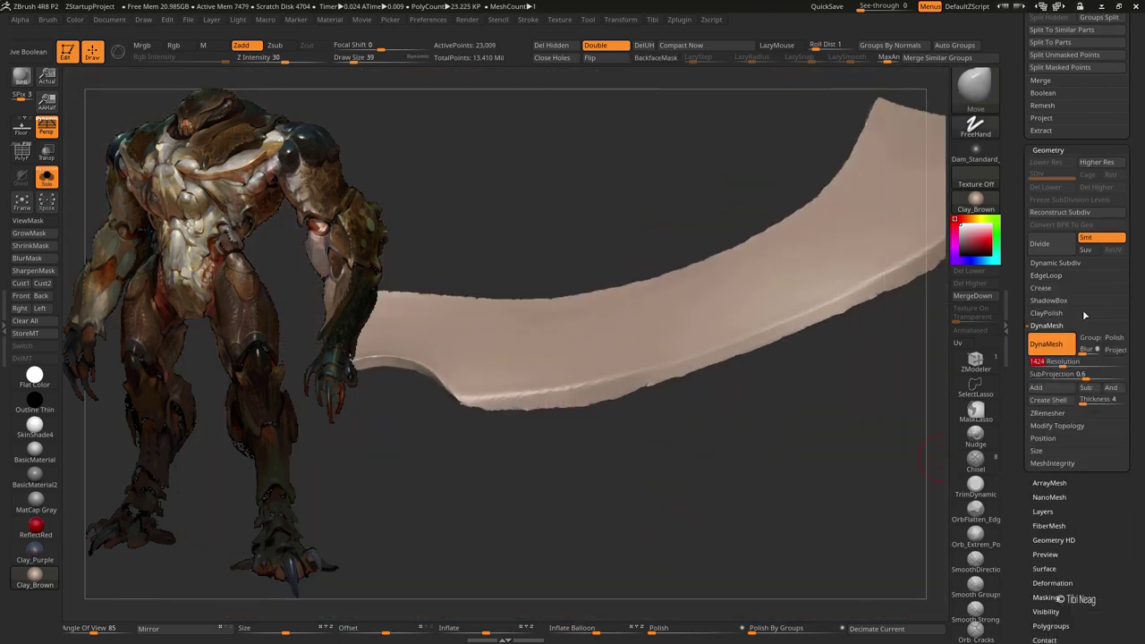
text(104)
key(Return)
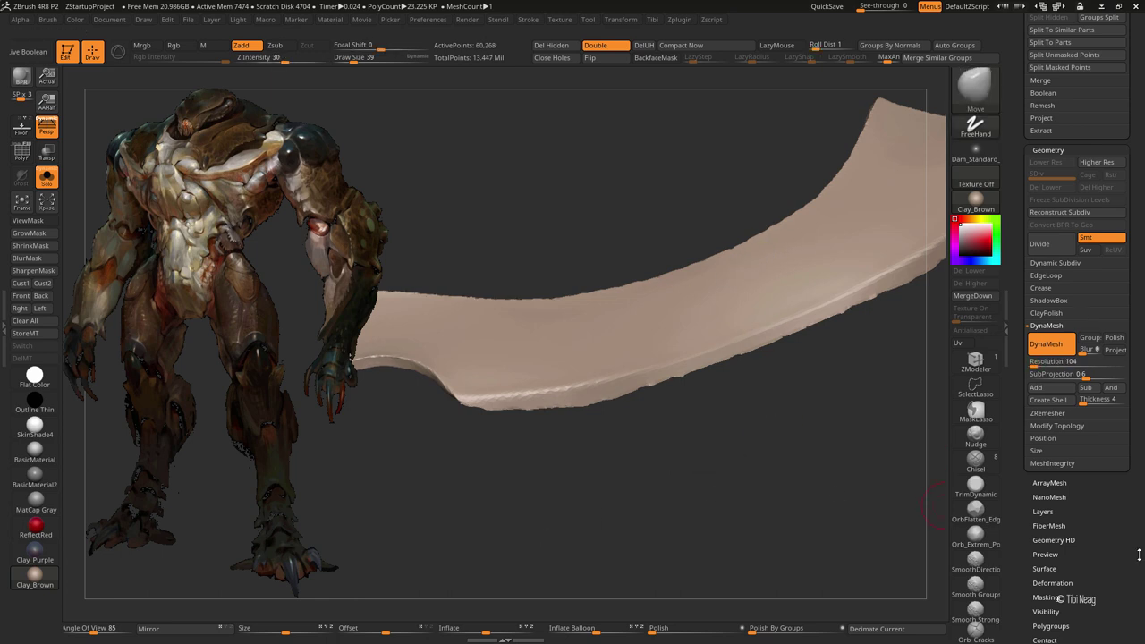
scroll(1139, 555, down, 1)
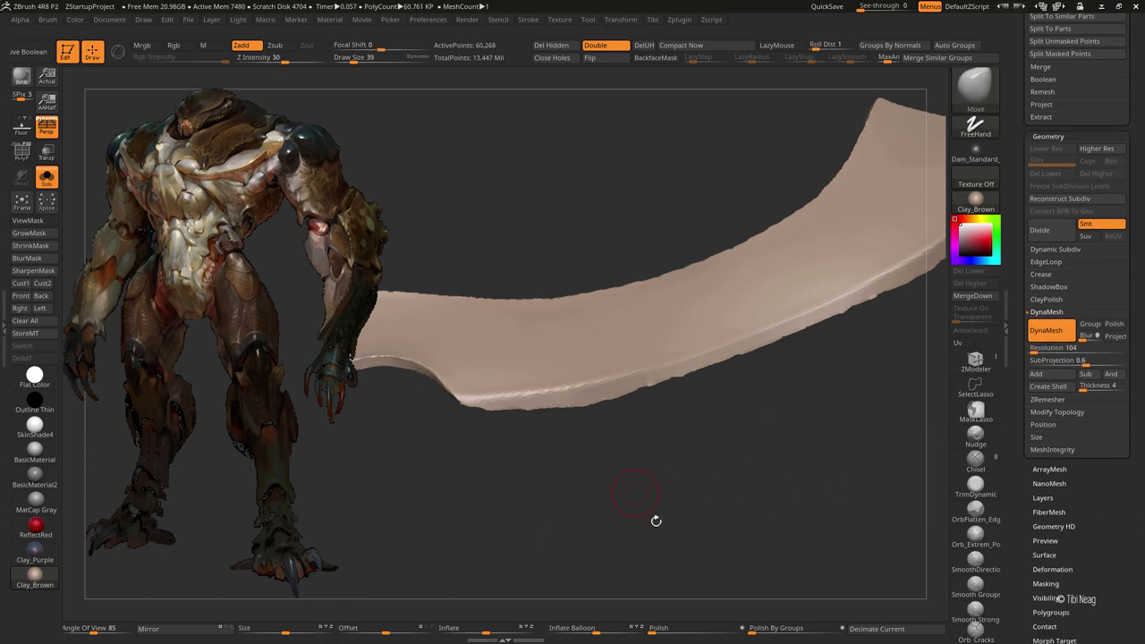
click(658, 628)
- Pull the plate's lower edge upward with the Move brush, then show the full body
mouse_move(625, 456)
mouse_down()
mouse_move(650, 526)
mouse_move(644, 421)
mouse_up()
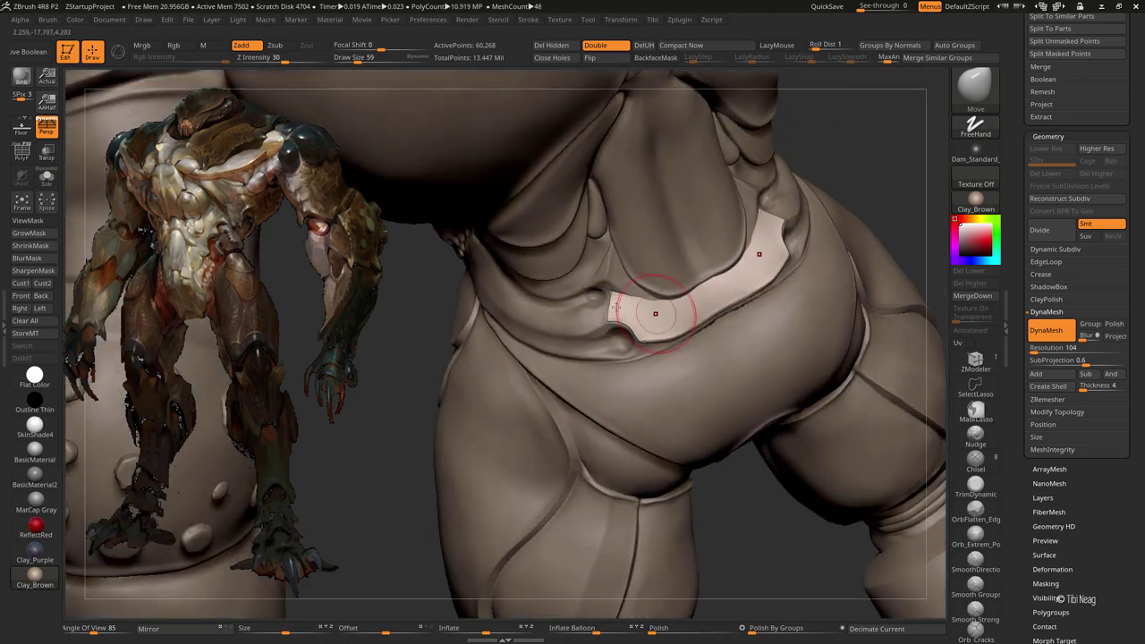
right_drag(656, 316, 588, 319)
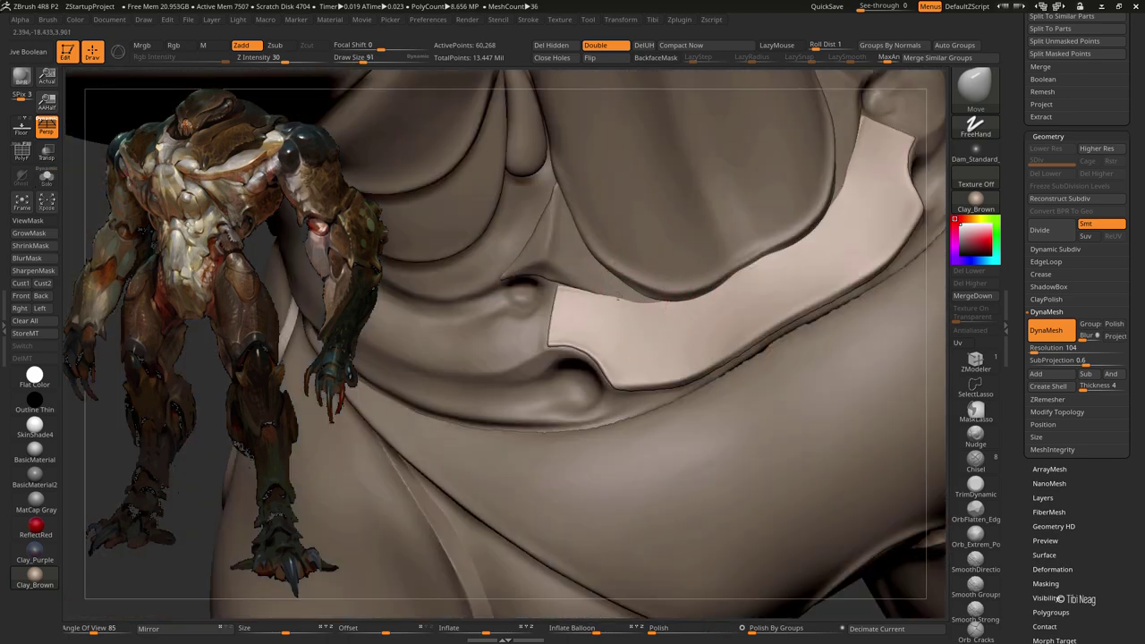
right_drag(714, 280, 742, 263)
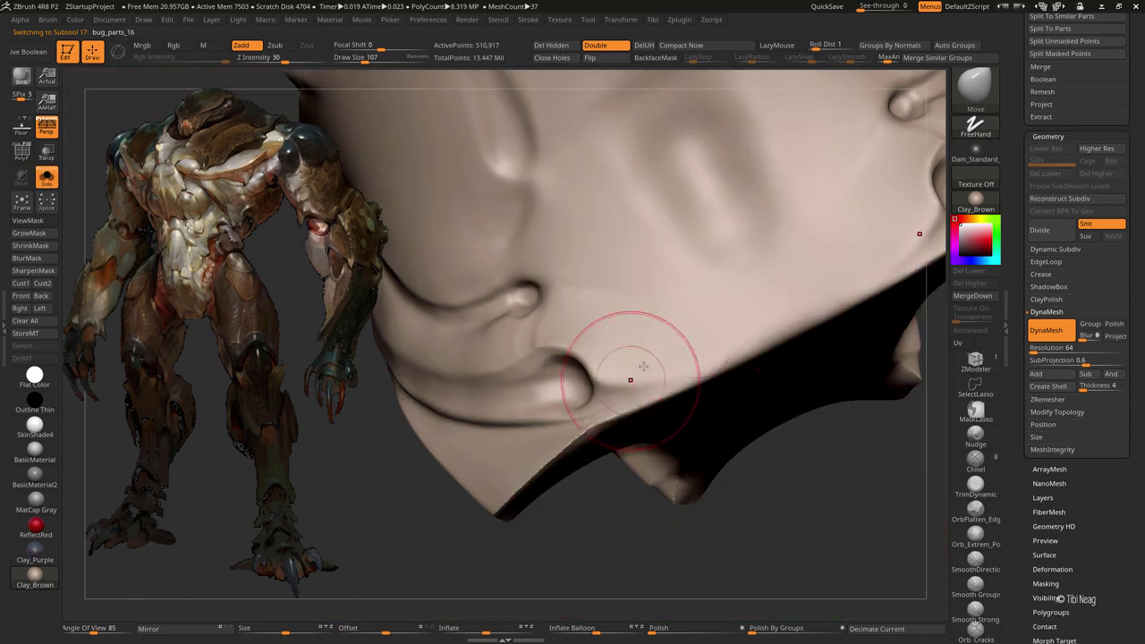
right_drag(618, 379, 724, 440)
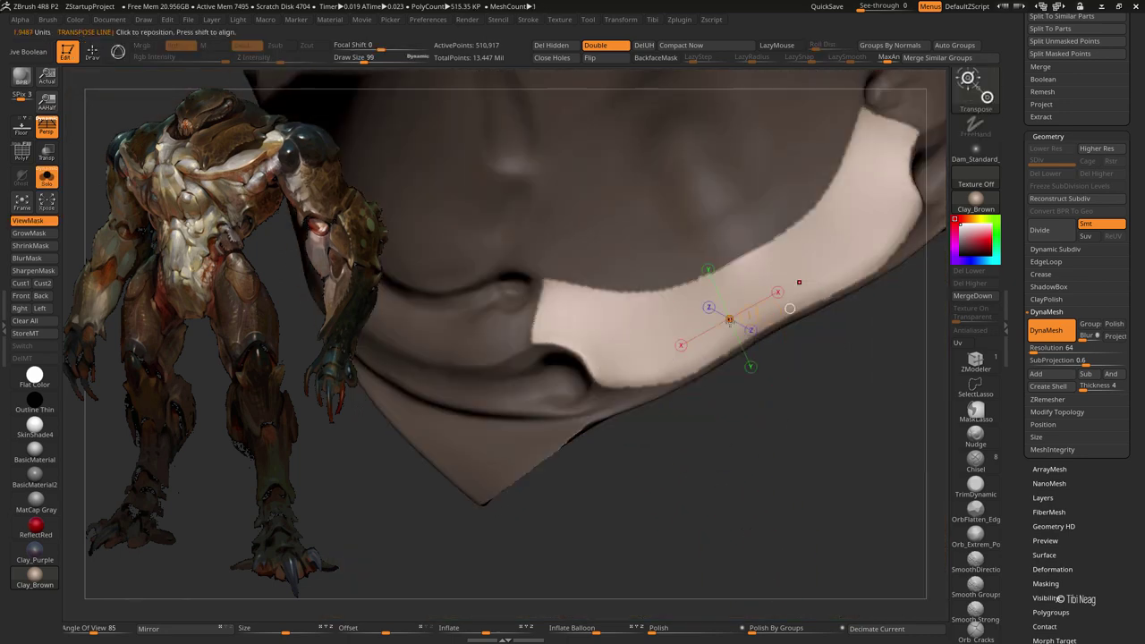
mouse_move(761, 243)
shift+mouse_down()
mouse_move(810, 209)
mouse_move(614, 302)
shift+mouse_up()
key(ctrl+shift+s)
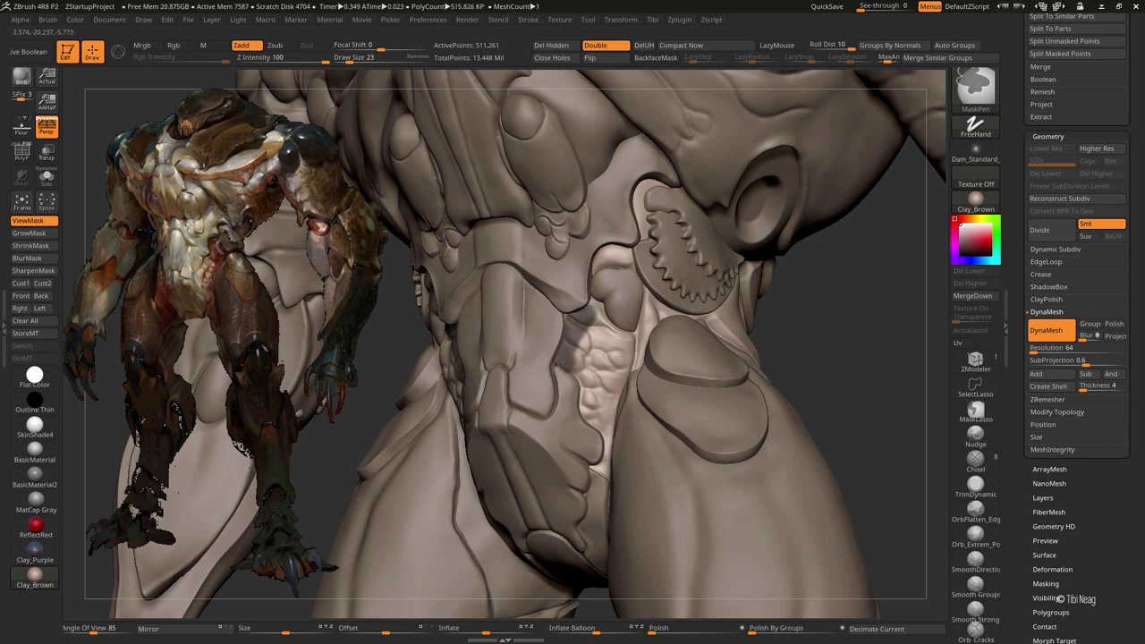
- Mask the ribbed abdominal area and toggle Transp to inspect the mesh's right side
drag(599, 473, 627, 363)
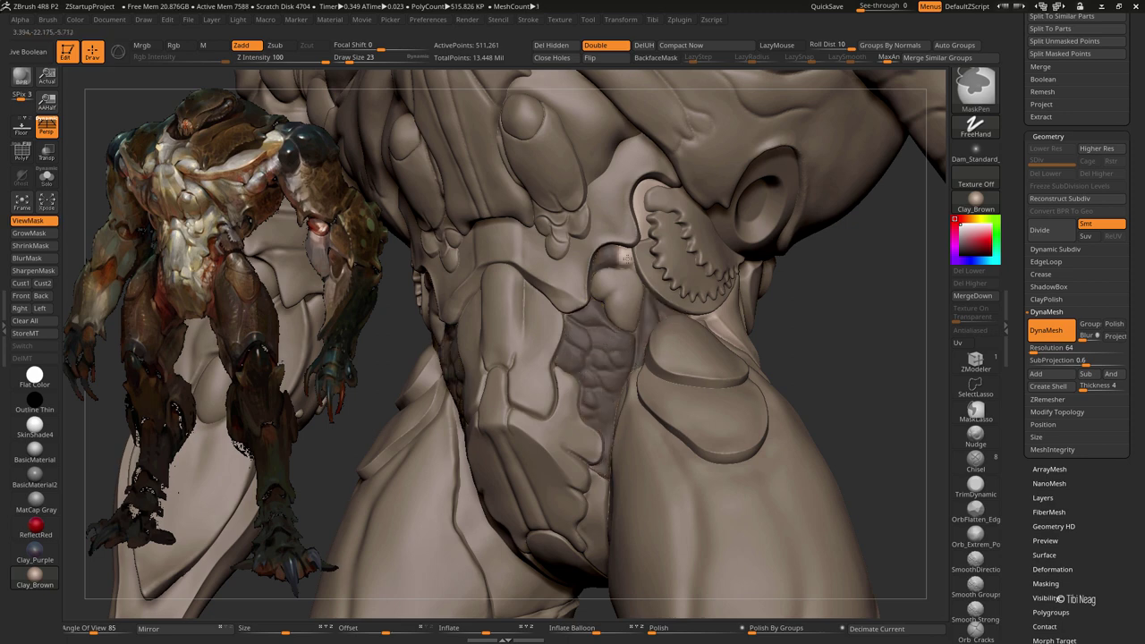
click(47, 150)
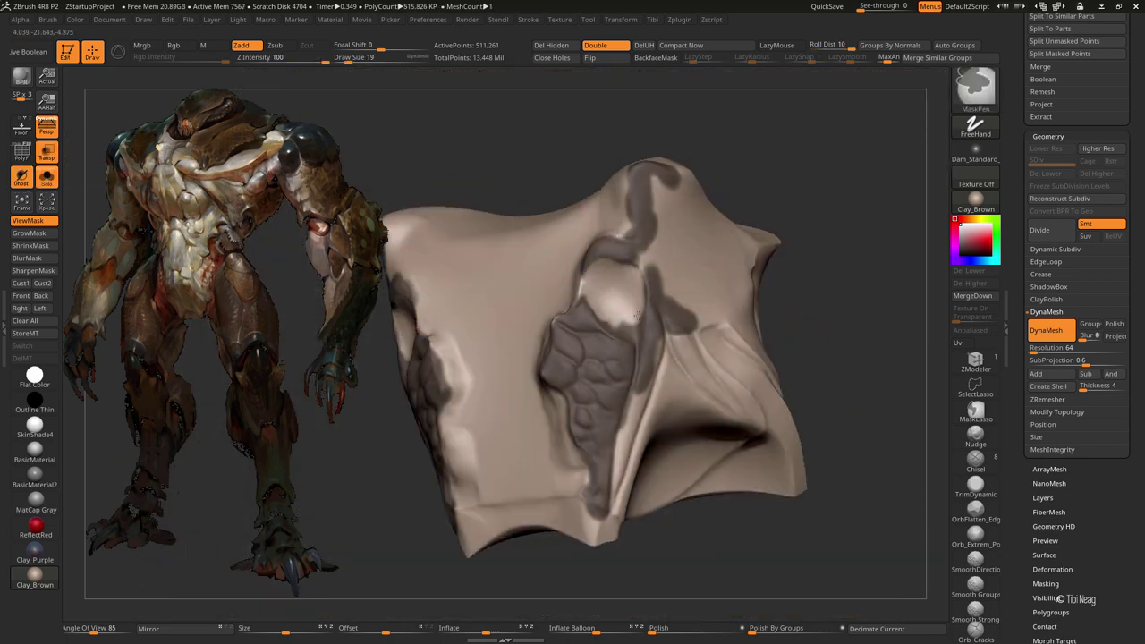
mouse_move(613, 326)
right_down()
mouse_move(582, 274)
mouse_move(620, 399)
right_up()
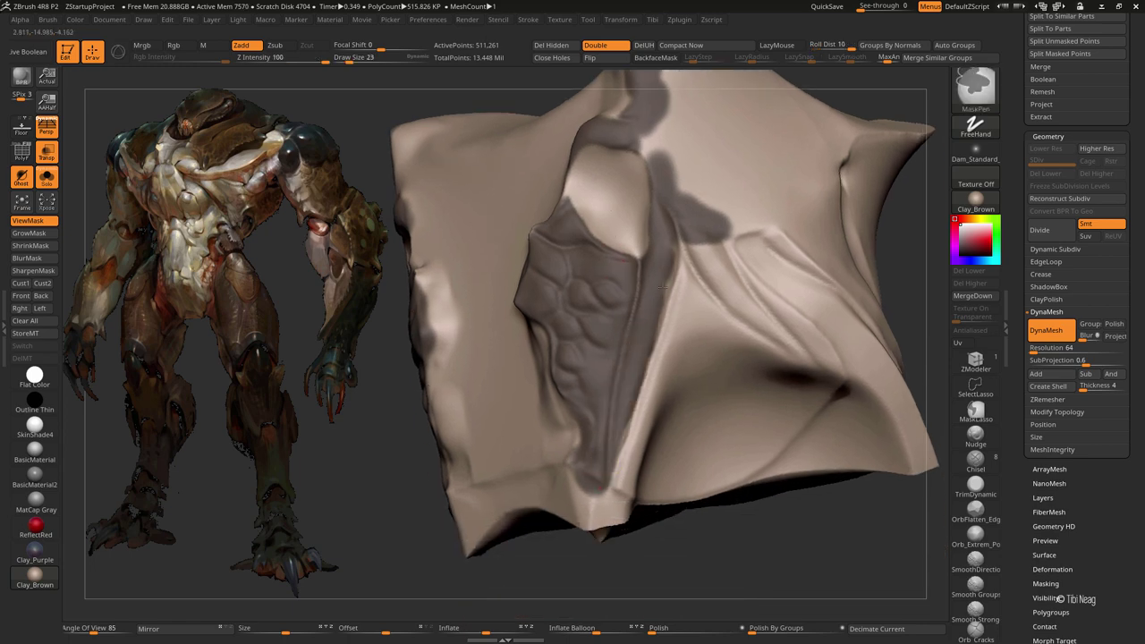
right_drag(529, 414, 536, 340)
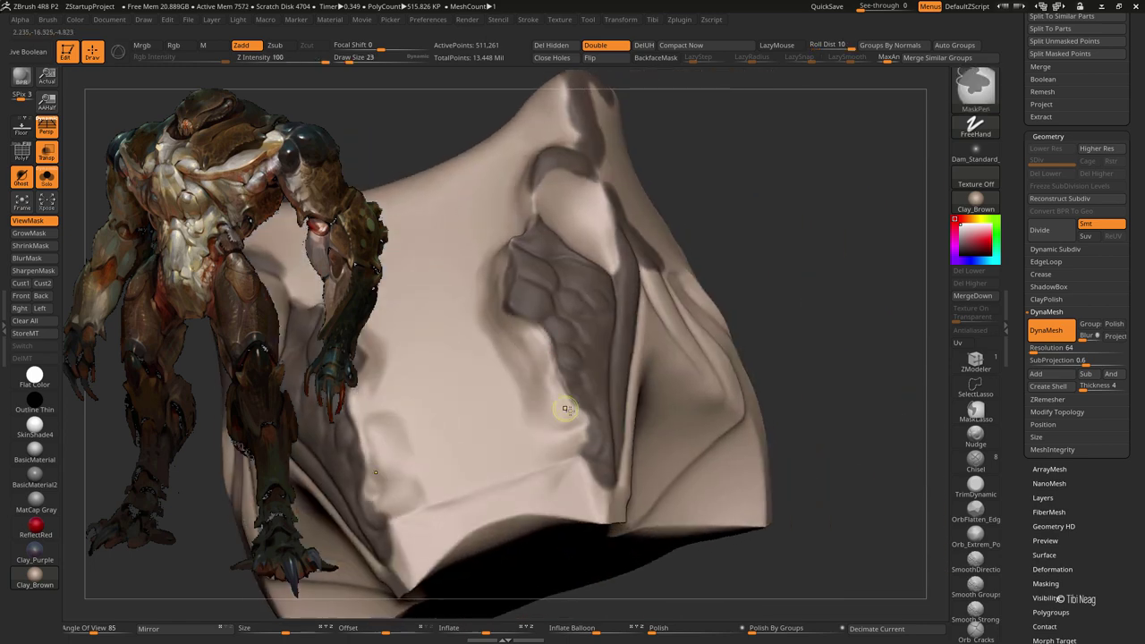
right_drag(589, 462, 608, 472)
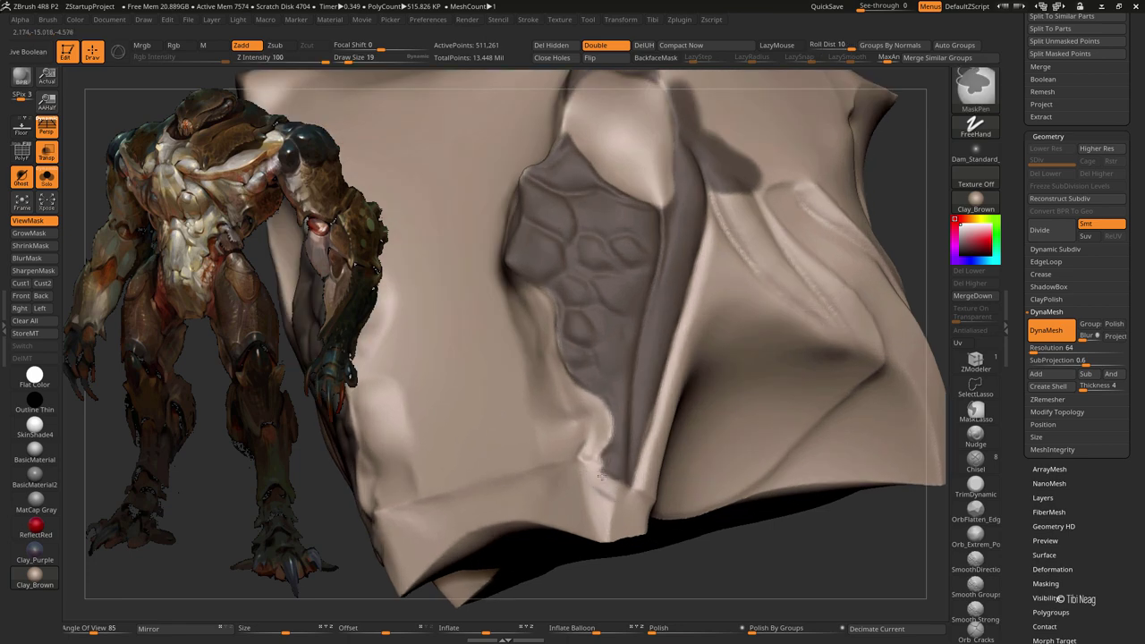
ctrl+right_drag(535, 327, 585, 391)
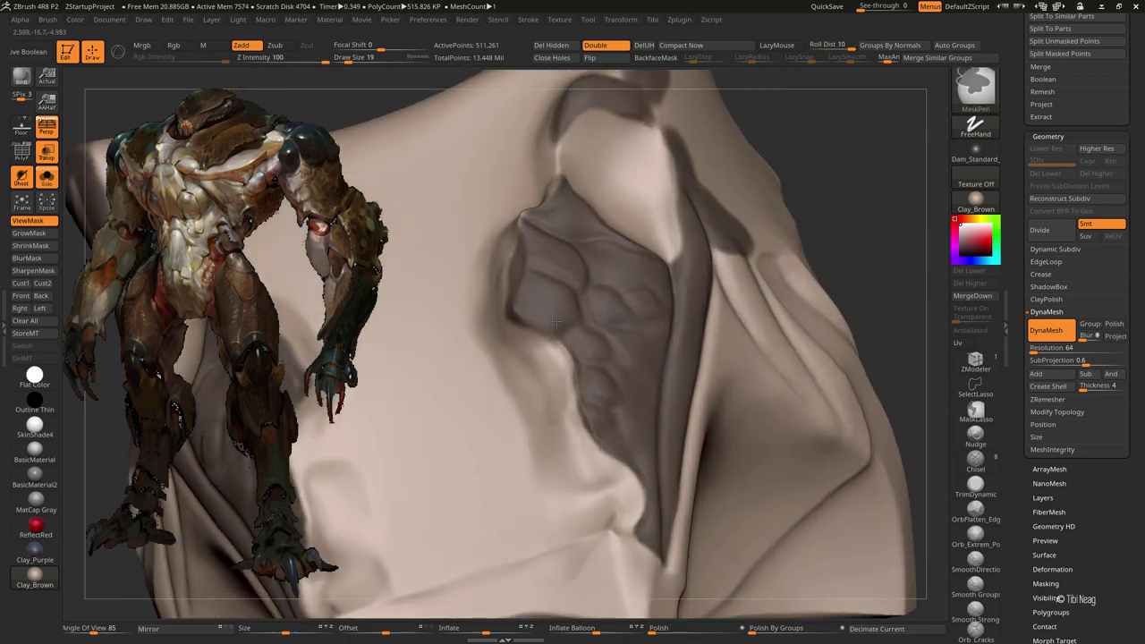
right_drag(556, 323, 499, 322)
right_drag(478, 274, 501, 318)
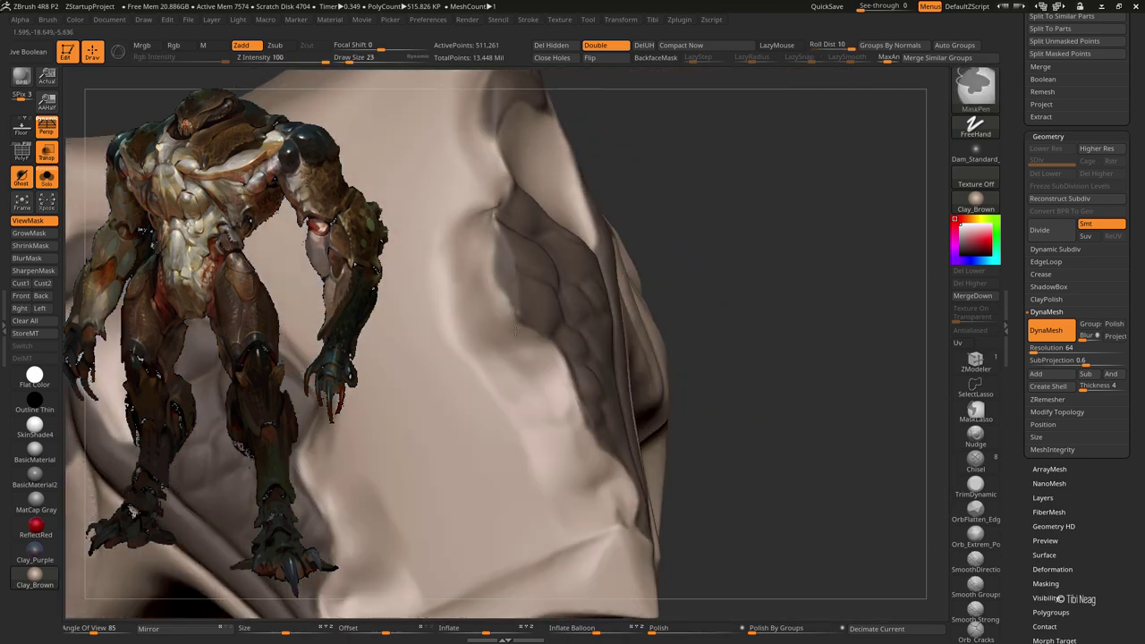
mouse_move(477, 220)
right_down()
mouse_move(495, 234)
mouse_move(523, 307)
mouse_move(526, 273)
mouse_move(539, 281)
right_up()
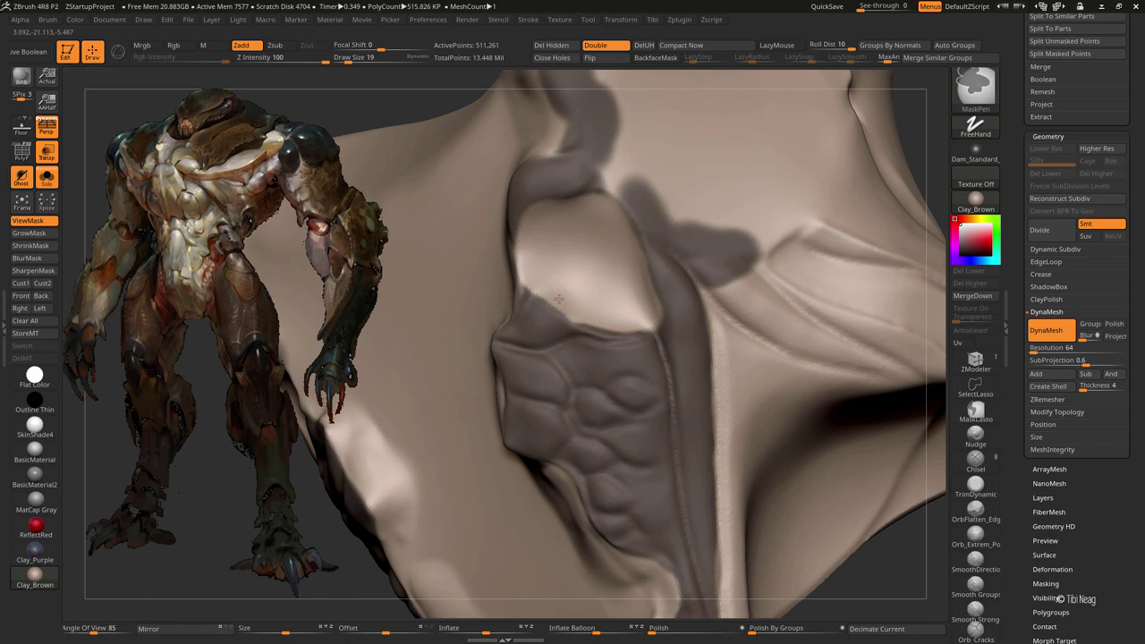
mouse_move(639, 328)
right_down()
mouse_move(582, 332)
mouse_move(621, 269)
mouse_move(588, 271)
right_up()
right_drag(524, 299, 448, 393)
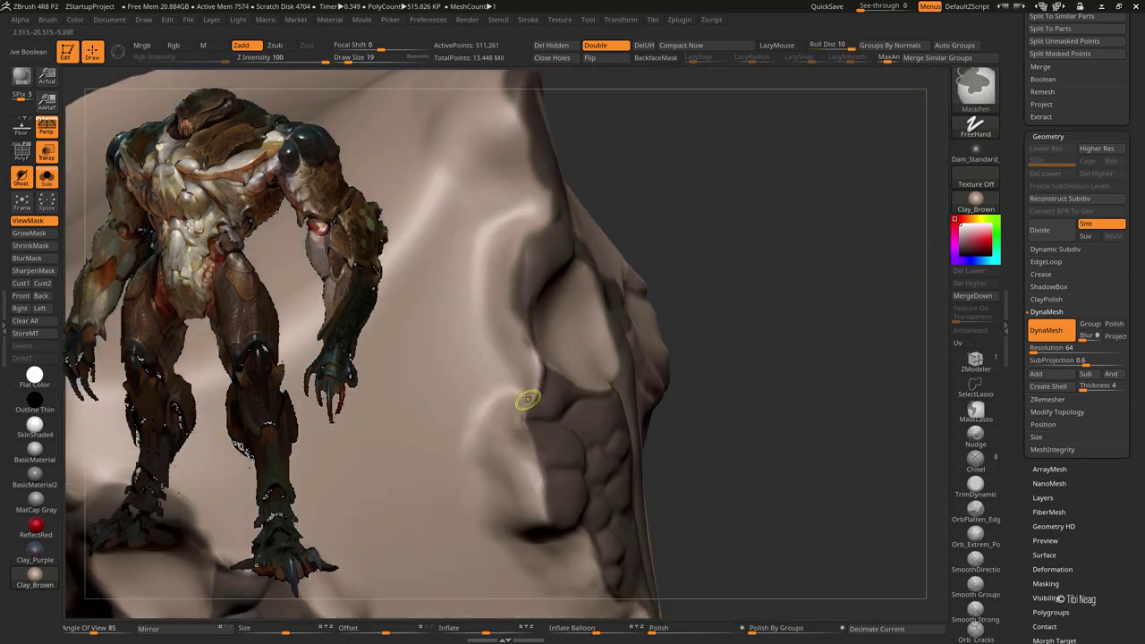
- Mask along the top of the ridge and join it to the lower masked region
drag(515, 340, 552, 225)
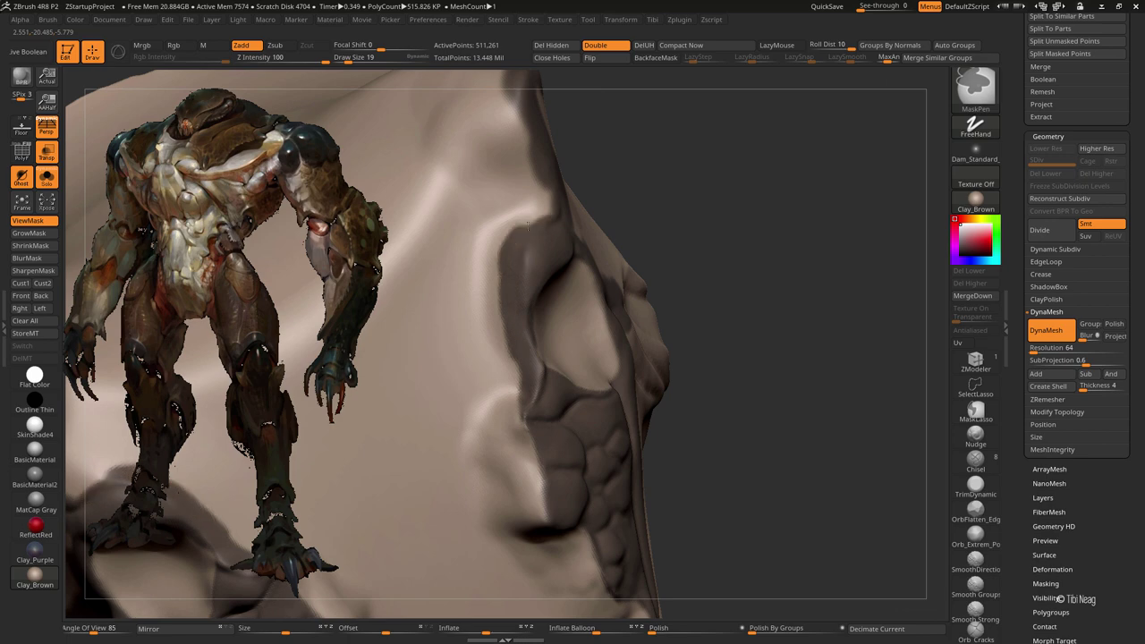
drag(529, 378, 582, 277)
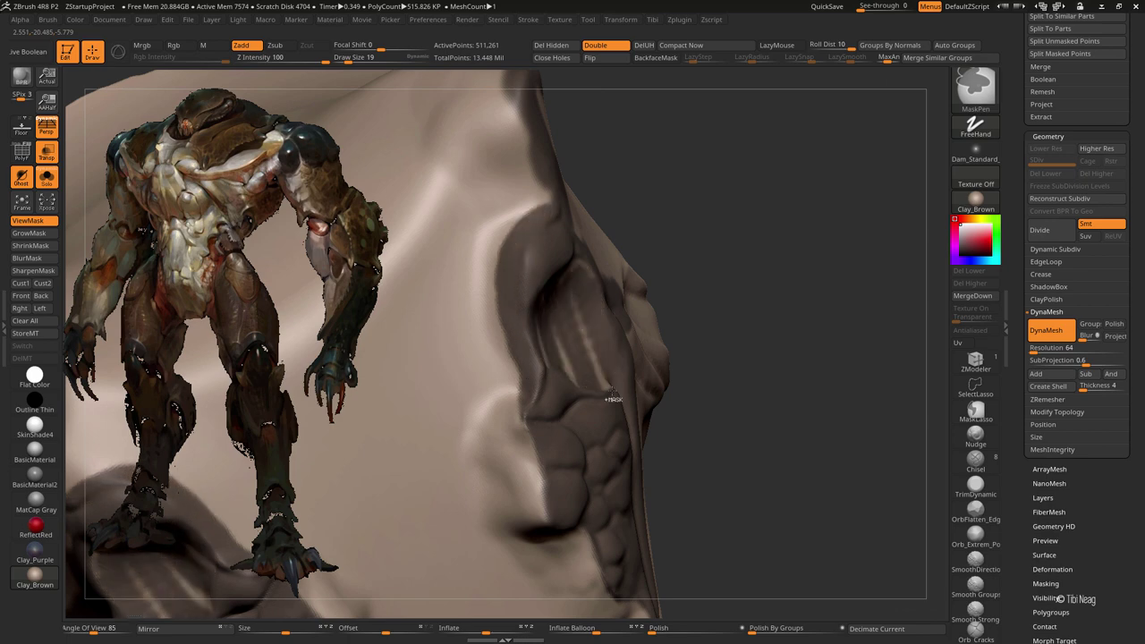
right_drag(582, 277, 537, 332)
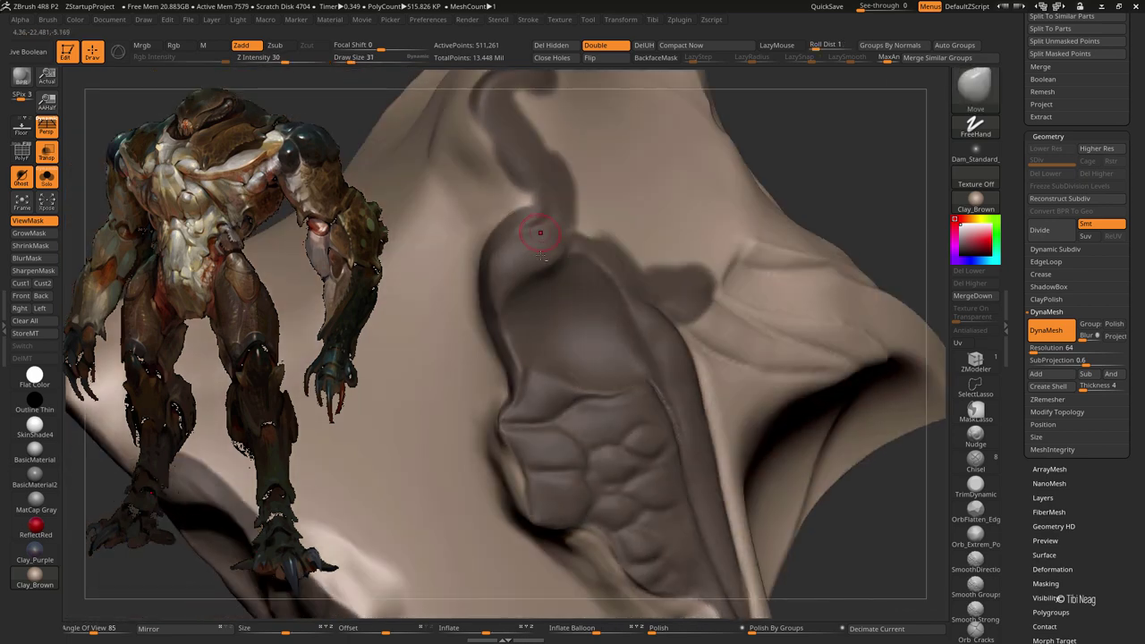
right_drag(524, 226, 563, 363)
mouse_move(562, 292)
mouse_down()
mouse_move(537, 224)
mouse_move(566, 188)
mouse_up()
right_drag(566, 192, 515, 335)
drag(498, 378, 474, 234)
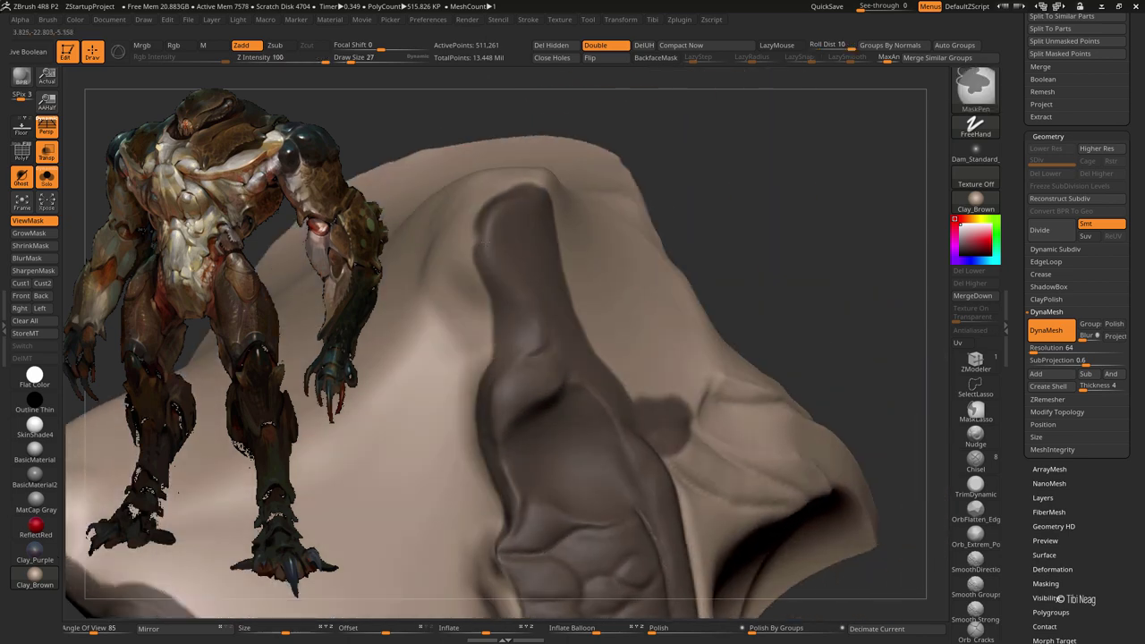
right_drag(474, 235, 560, 181)
ctrl+drag(607, 310, 666, 369)
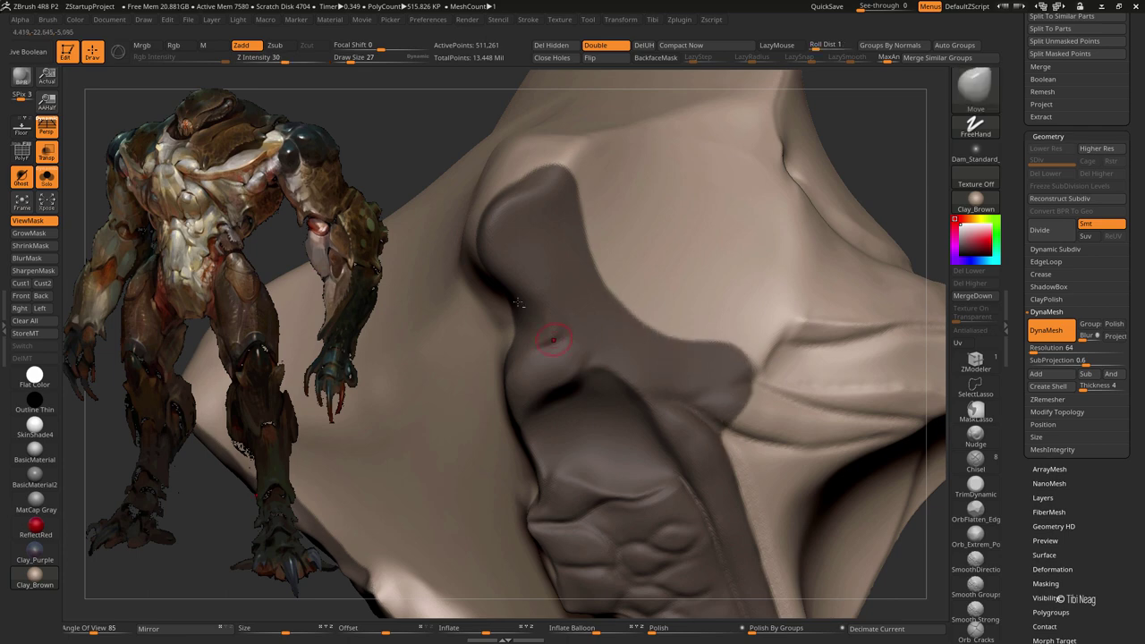
mouse_move(708, 357)
right_down()
mouse_move(634, 205)
mouse_move(656, 213)
right_up()
- With Transp off, mask down the edge folds and fill the remaining gaps
click(42, 154)
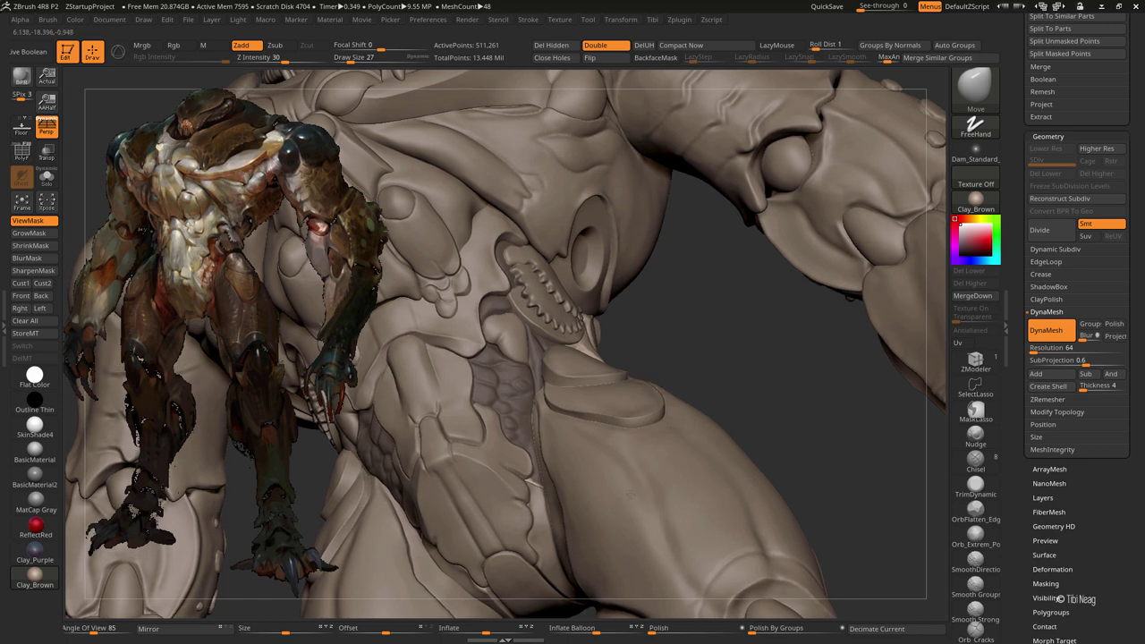
mouse_move(635, 402)
right_down()
mouse_move(686, 495)
mouse_move(794, 197)
mouse_move(486, 475)
right_up()
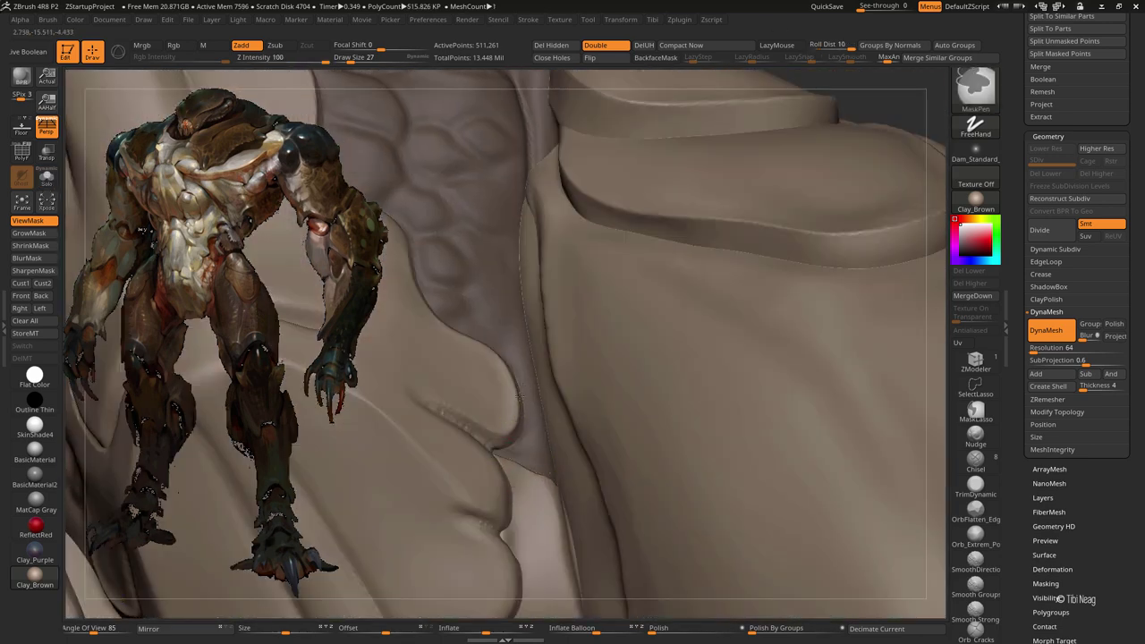
mouse_move(518, 395)
right_down()
mouse_move(489, 402)
mouse_move(452, 345)
right_up()
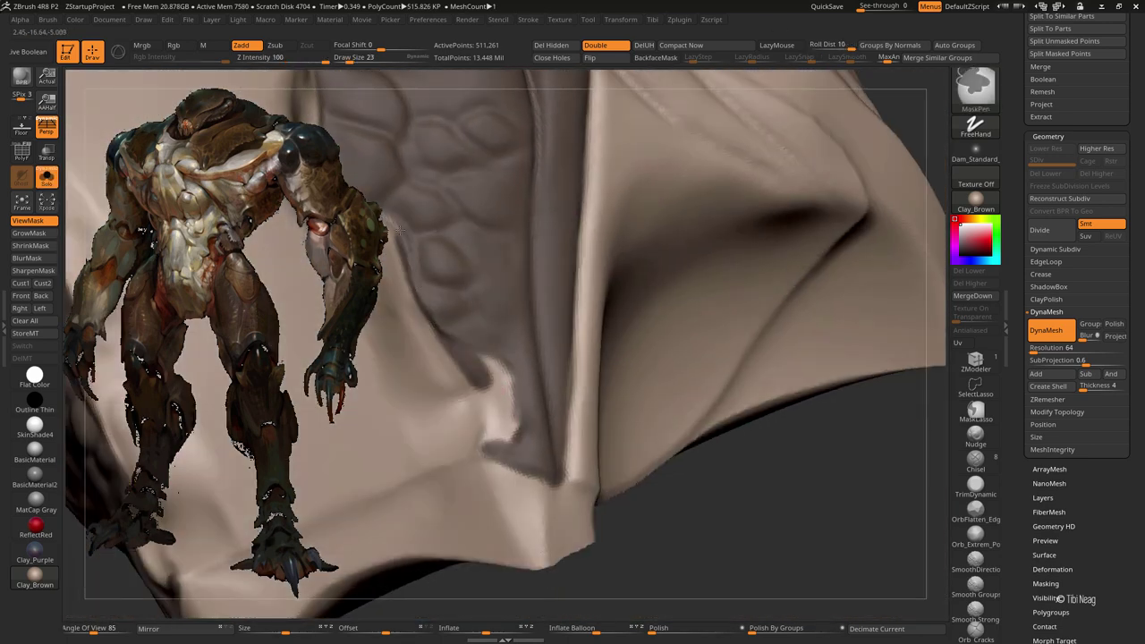
ctrl+drag(451, 334, 486, 443)
ctrl+drag(539, 479, 505, 440)
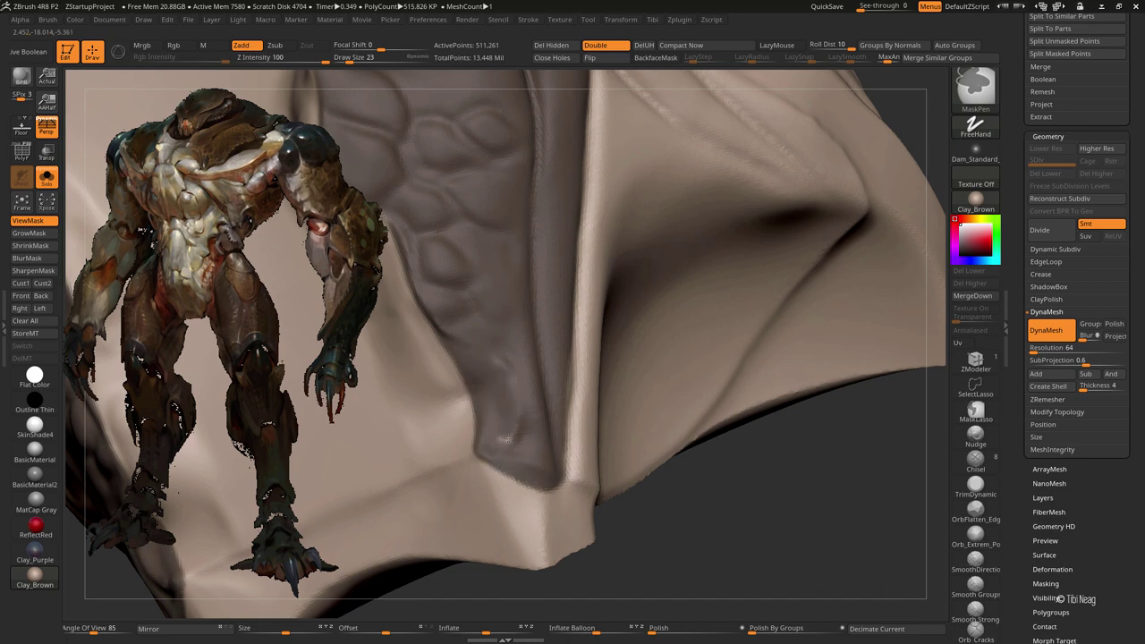
ctrl+drag(504, 485, 527, 533)
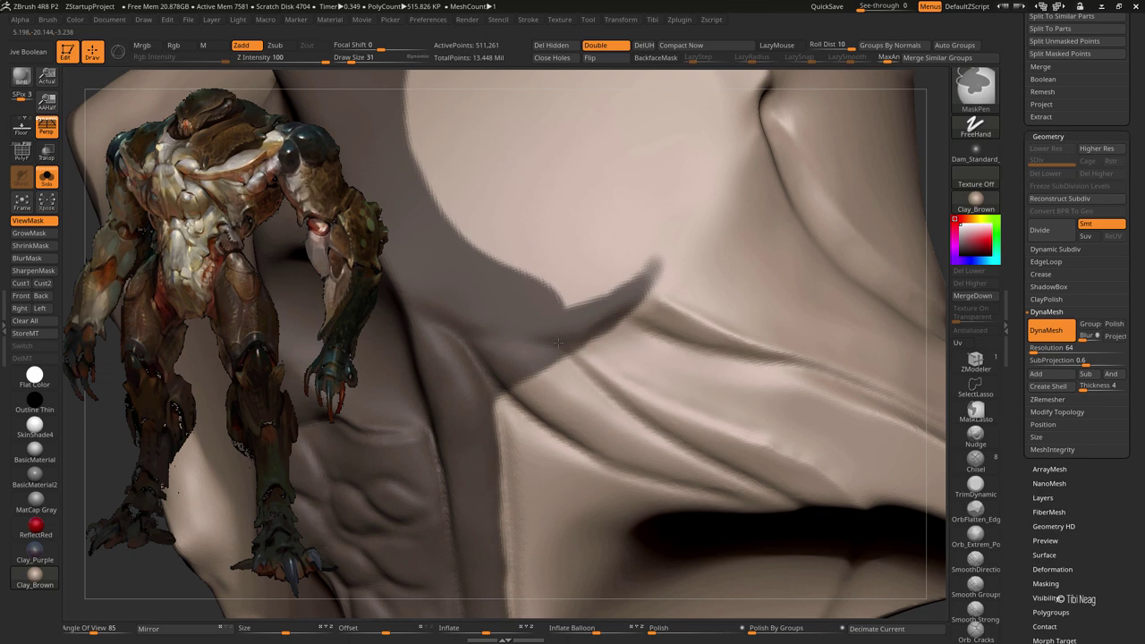
mouse_move(591, 296)
ctrl+mouse_down()
mouse_move(656, 257)
mouse_move(514, 241)
mouse_move(555, 295)
mouse_move(519, 279)
ctrl+mouse_up()
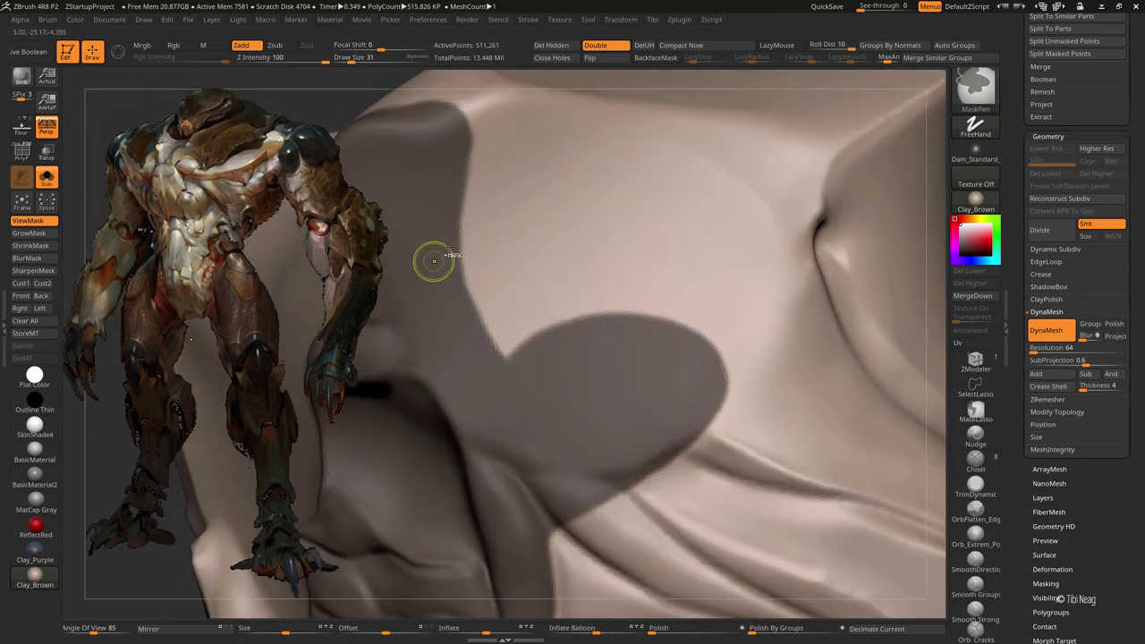
ctrl+drag(435, 256, 653, 346)
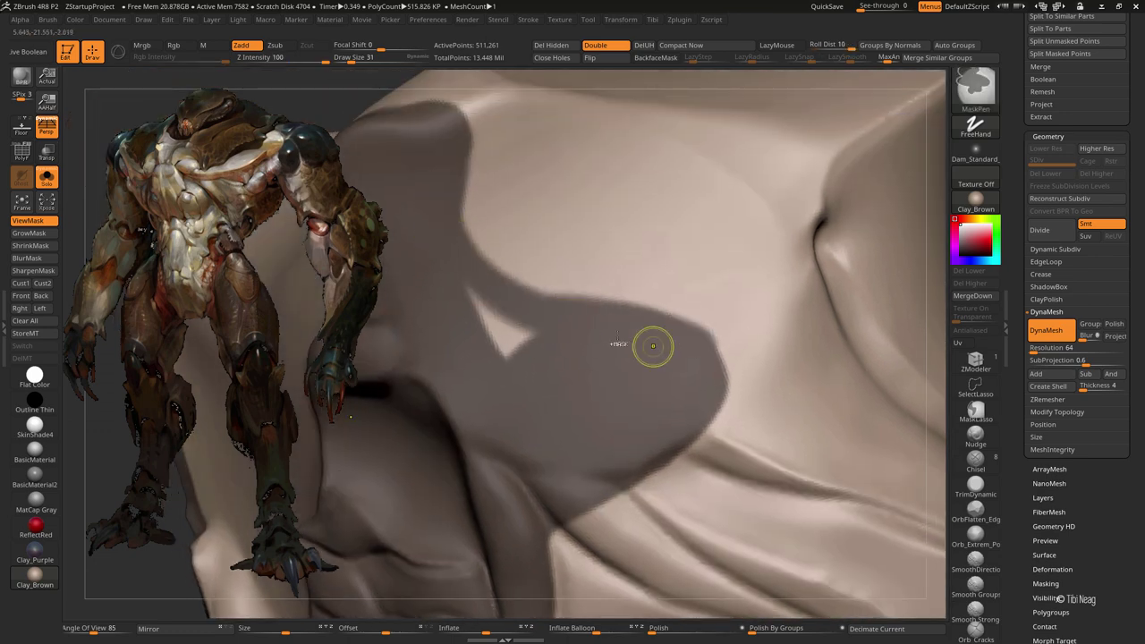
mouse_move(548, 294)
ctrl+mouse_down()
mouse_move(707, 331)
mouse_move(508, 318)
ctrl+mouse_up()
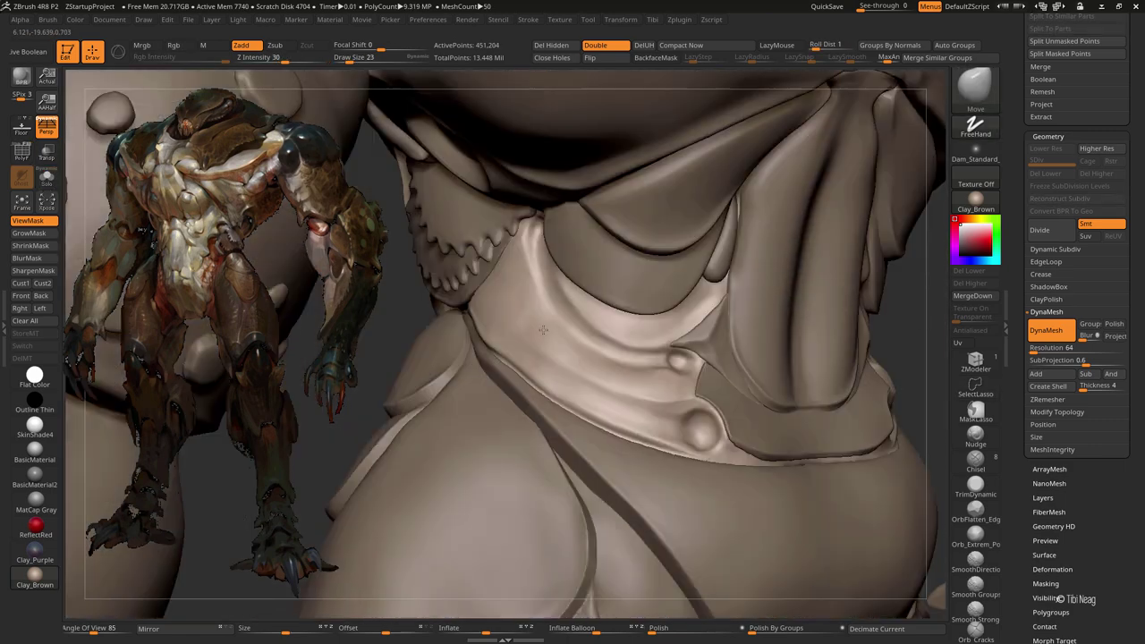
- Select bug_parts_16, raise Draw Size to 79, and mask a stroke across the collar
alt+click(574, 309)
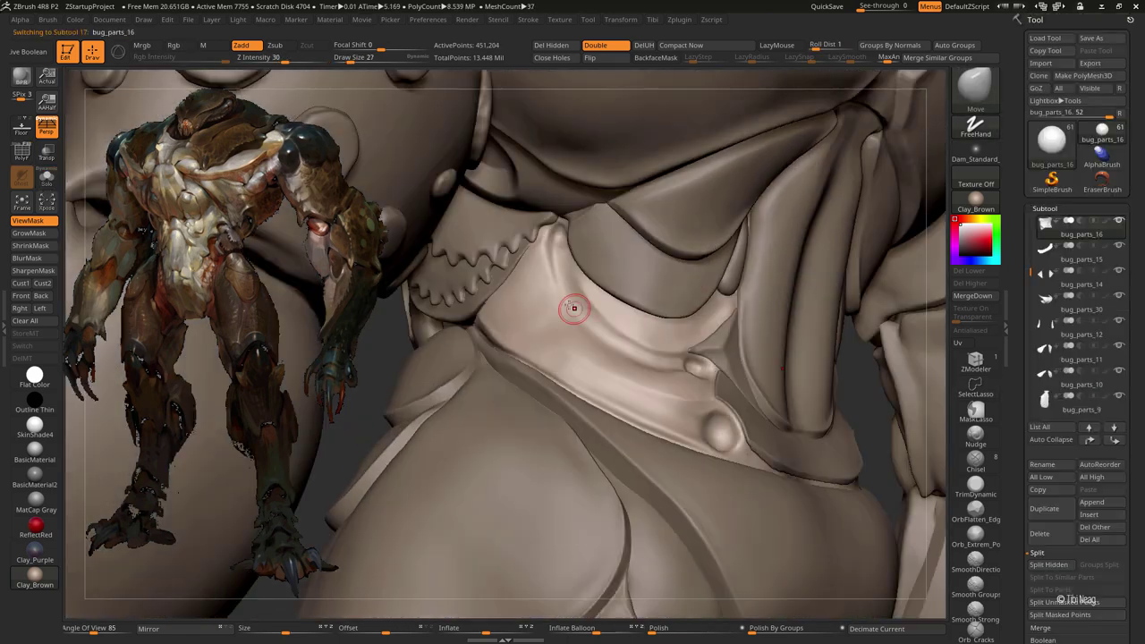
key(space)
drag(523, 274, 548, 274)
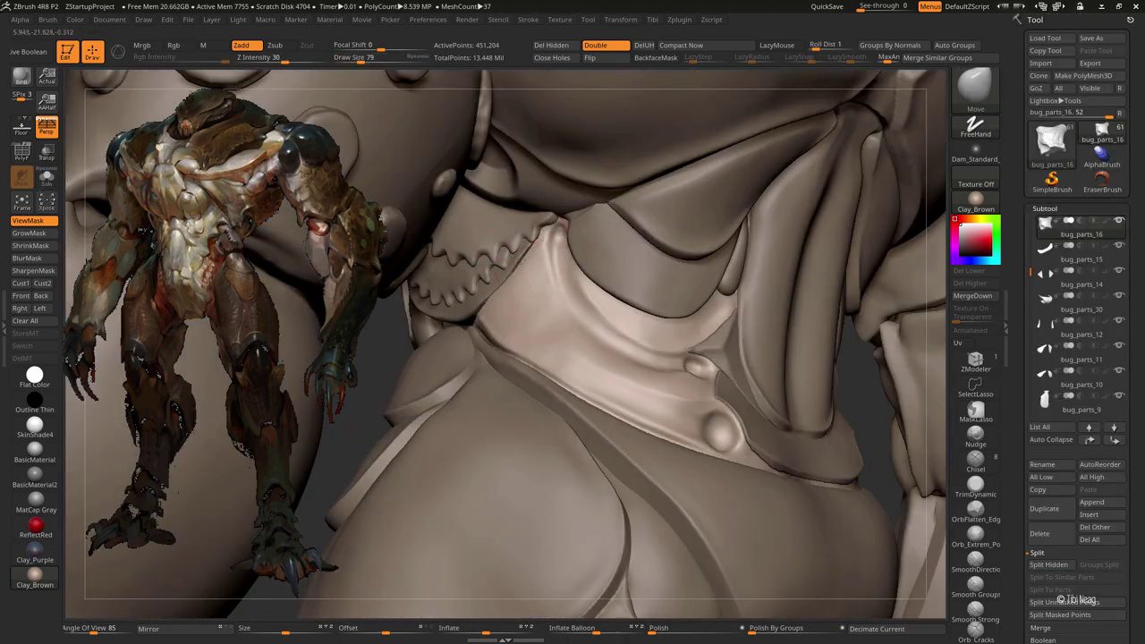
mouse_move(528, 273)
right_down()
mouse_move(573, 255)
mouse_move(527, 305)
mouse_move(523, 364)
mouse_move(484, 328)
mouse_move(497, 347)
right_up()
mouse_move(499, 299)
ctrl+mouse_down()
mouse_move(582, 358)
mouse_move(540, 237)
mouse_move(626, 376)
mouse_move(573, 447)
mouse_move(645, 483)
mouse_move(886, 494)
mouse_move(703, 413)
mouse_move(758, 227)
ctrl+mouse_up()
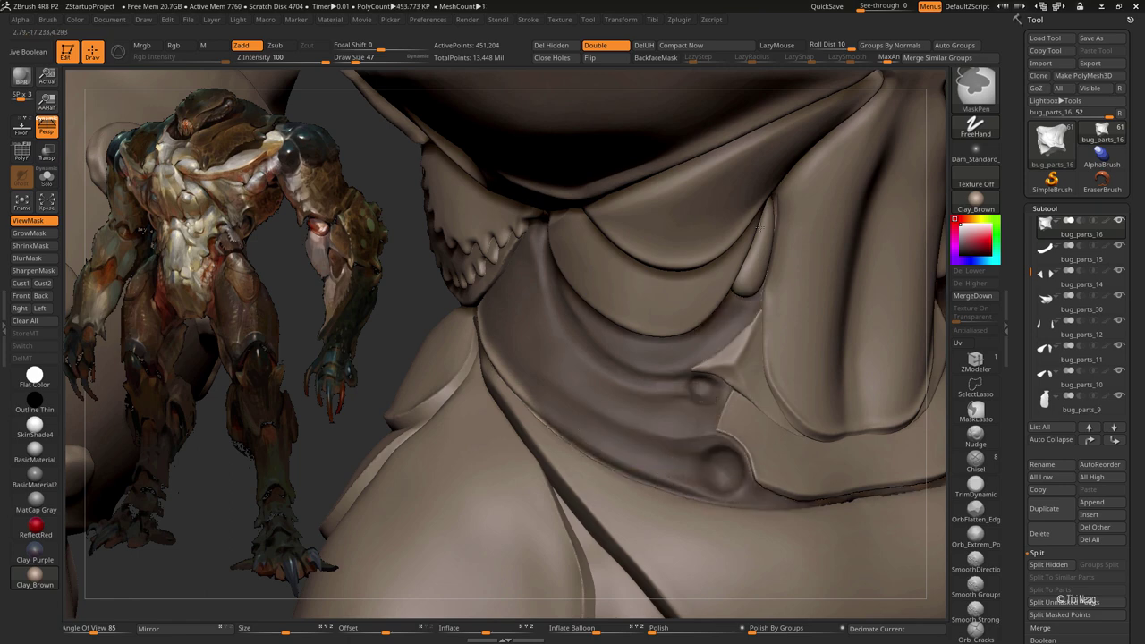
- Symmetrically mask the collar's lower bump, lower edge and both upper ridges
right_drag(478, 192, 583, 379)
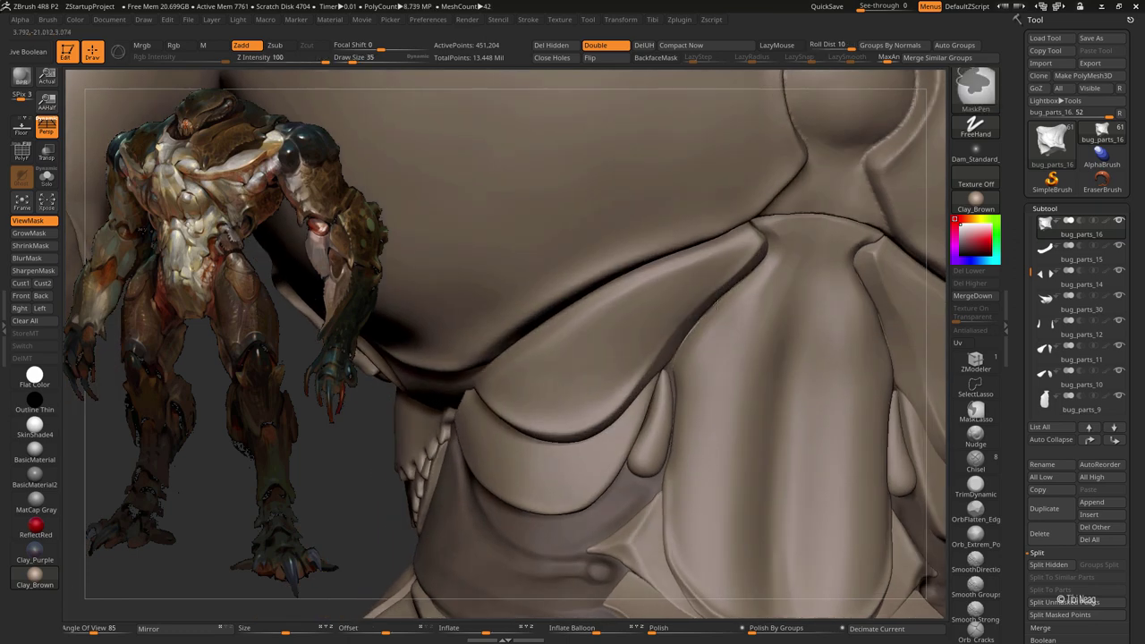
mouse_move(717, 303)
right_down()
mouse_move(603, 371)
mouse_move(555, 259)
mouse_move(565, 384)
right_up()
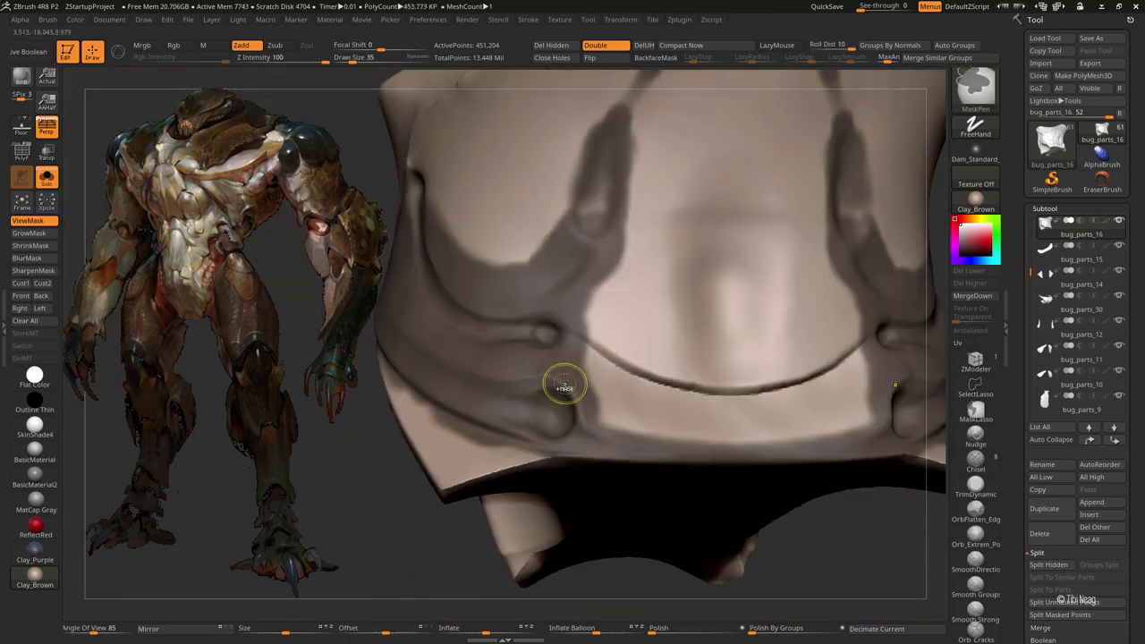
ctrl+drag(565, 385, 642, 446)
ctrl+drag(577, 388, 609, 197)
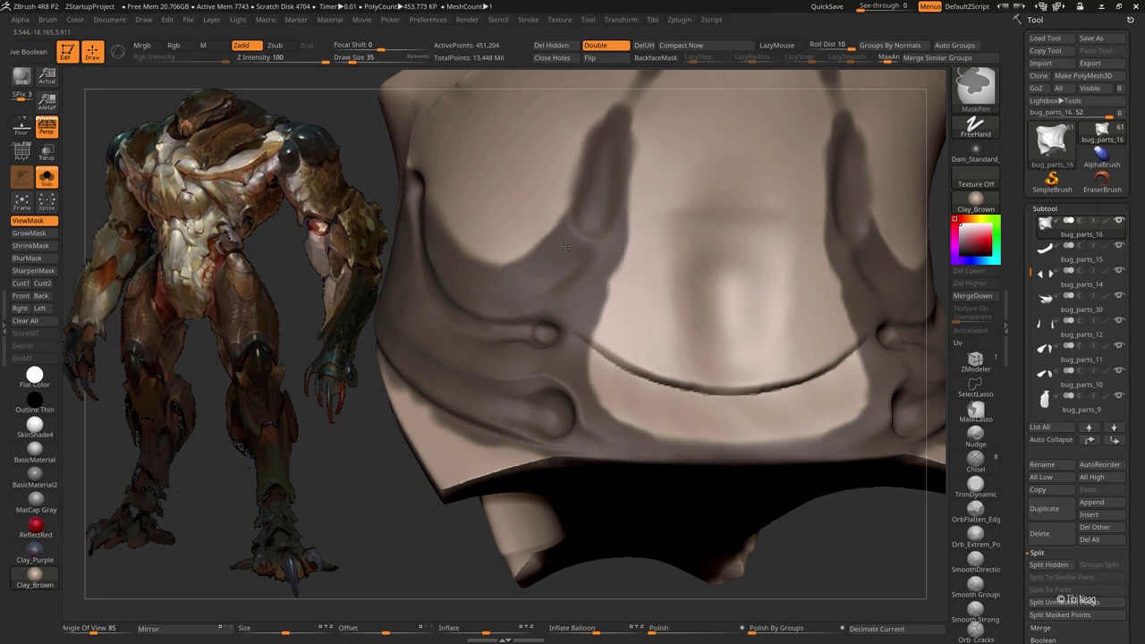
right_drag(504, 277, 546, 322)
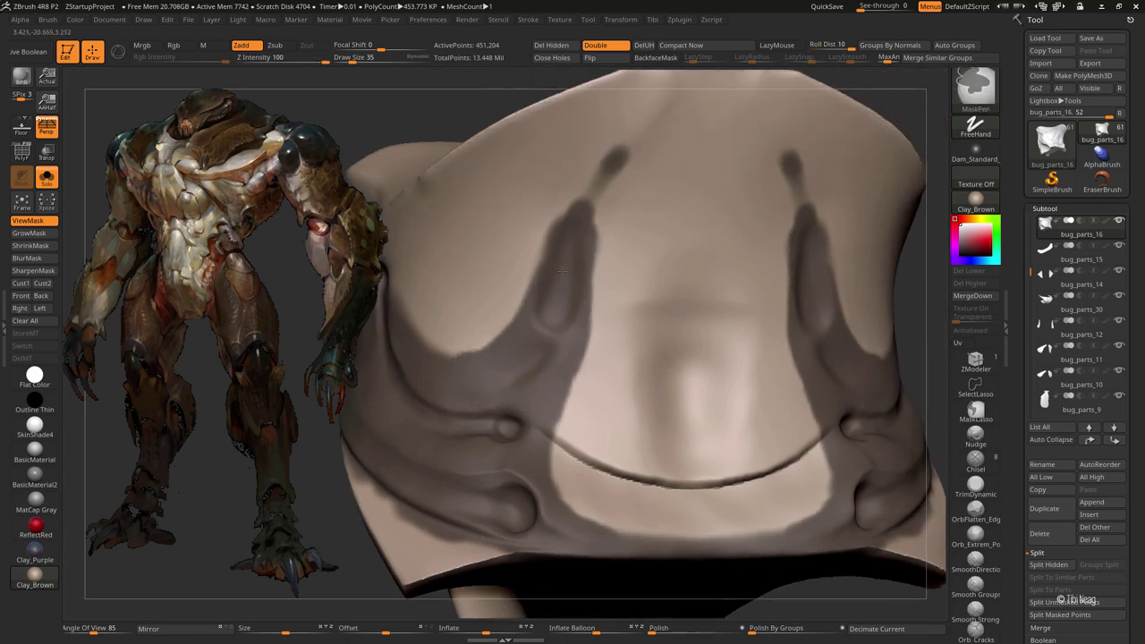
mouse_move(555, 305)
ctrl+mouse_down()
mouse_move(604, 179)
mouse_move(557, 317)
ctrl+mouse_up()
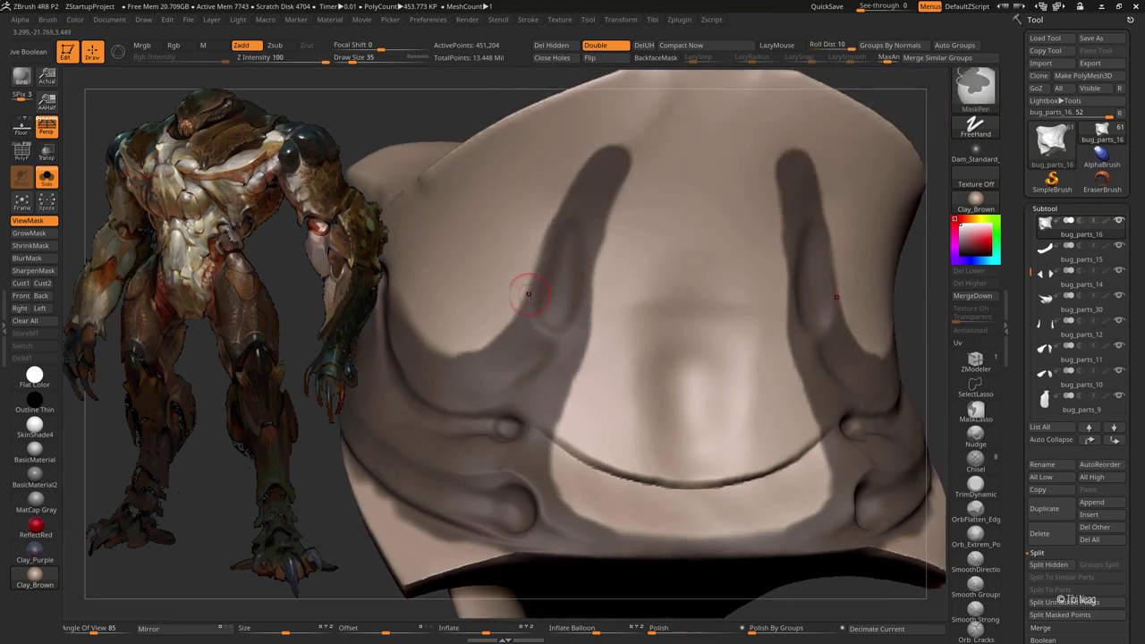
right_drag(528, 293, 447, 269)
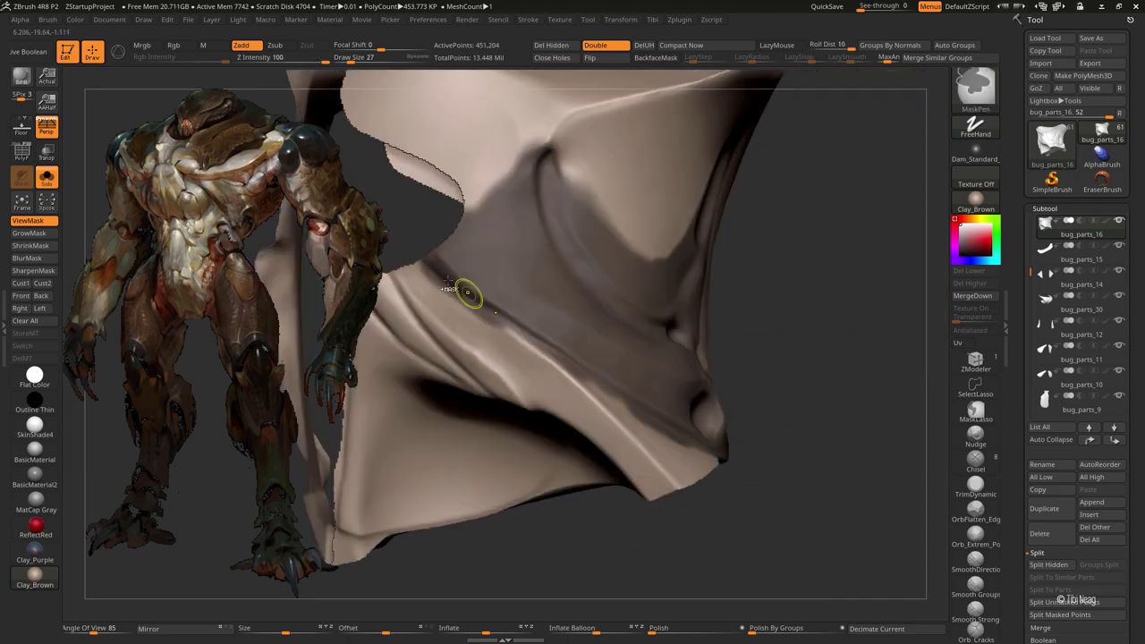
mouse_move(547, 344)
right_down()
mouse_move(635, 288)
mouse_move(486, 286)
right_up()
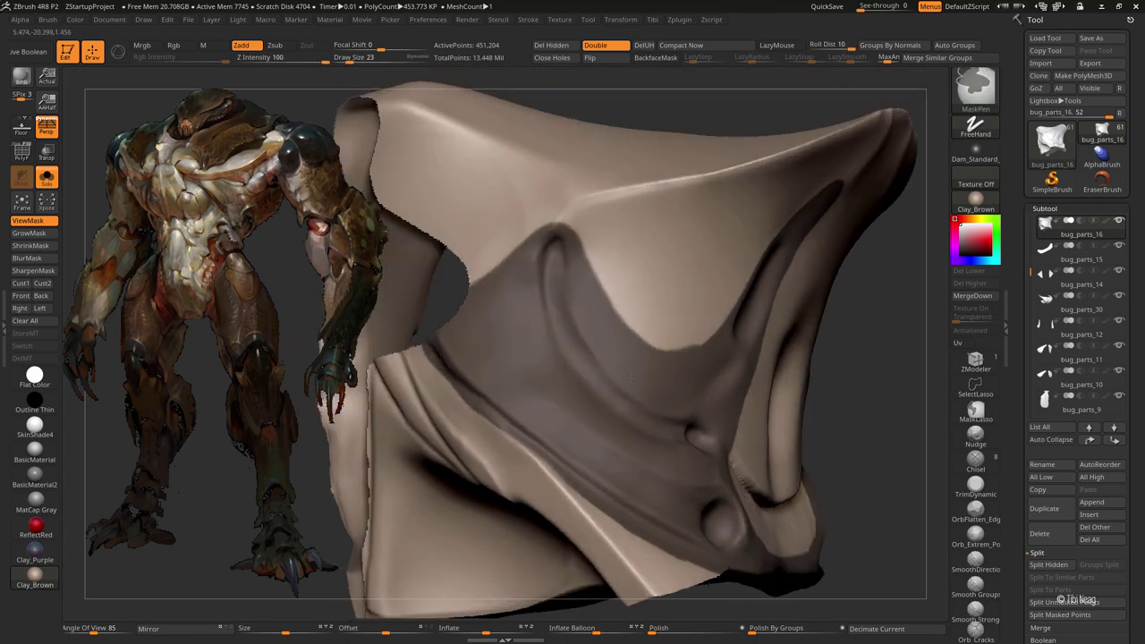
right_drag(631, 379, 701, 359)
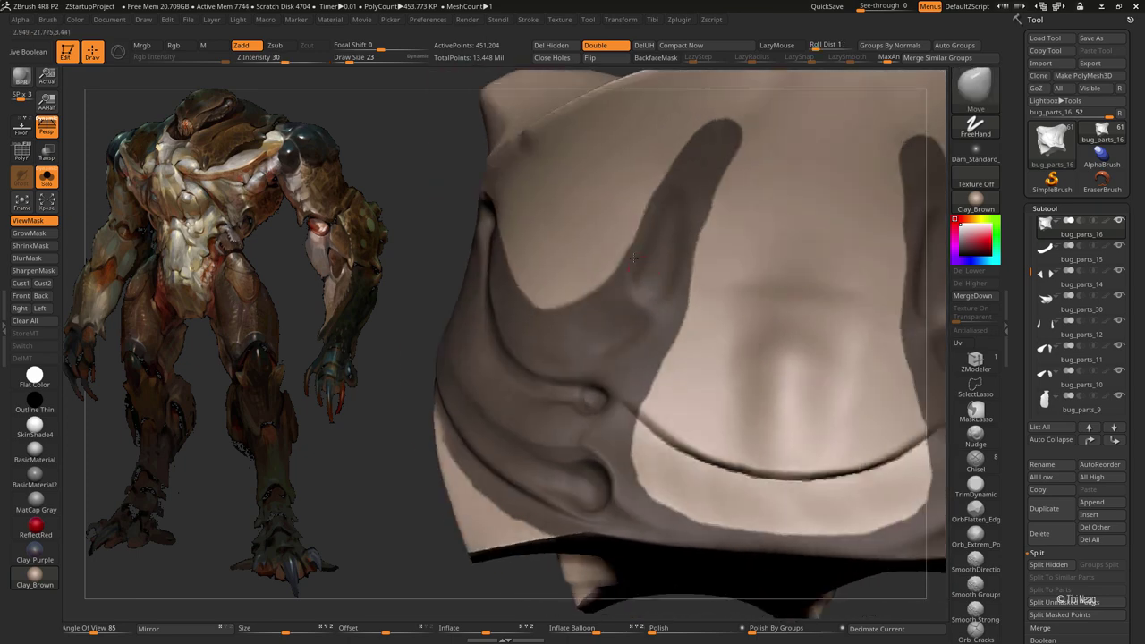
- Mask the curved grooves, reshape the ridges with the Move brush, and turn on PolyF
right_drag(790, 261, 605, 235)
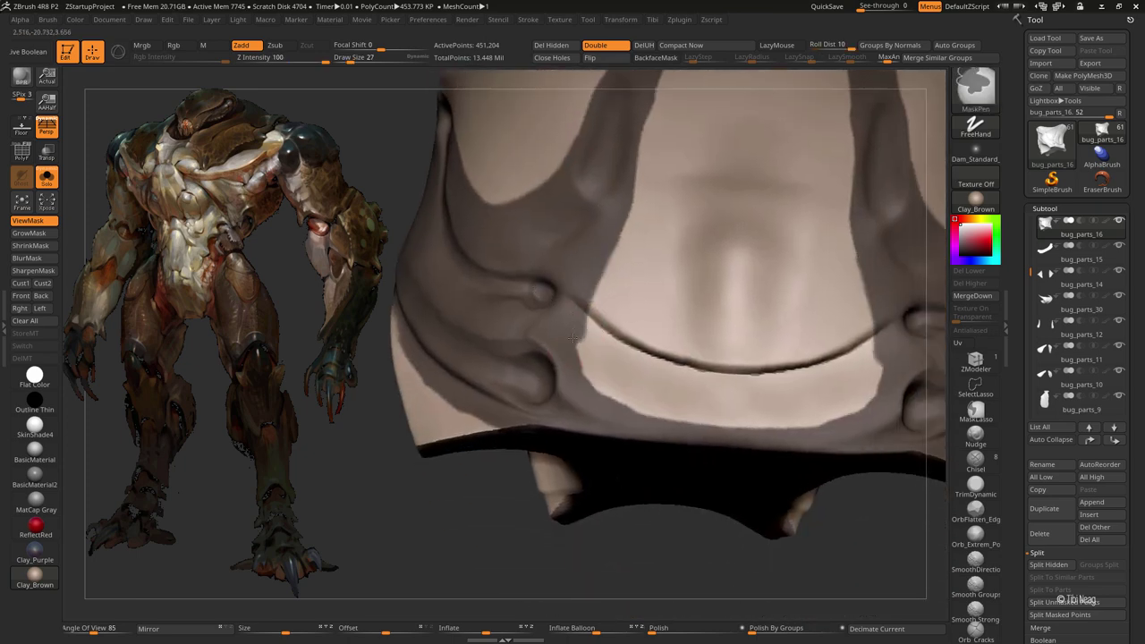
mouse_move(572, 337)
right_down()
mouse_move(601, 284)
mouse_move(551, 239)
right_up()
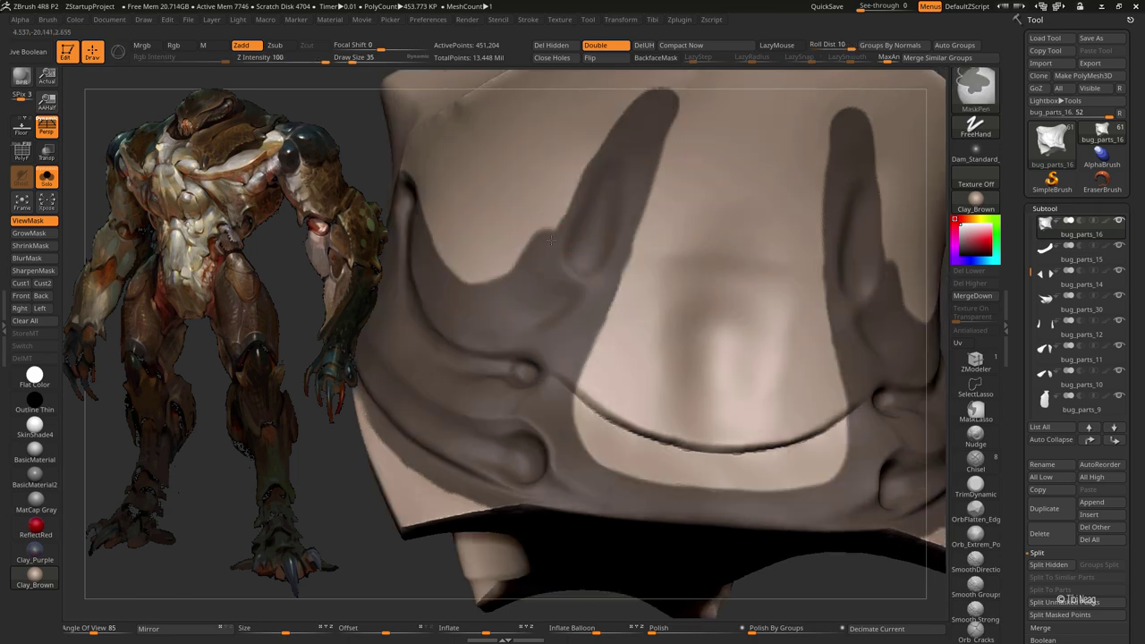
drag(506, 307, 645, 111)
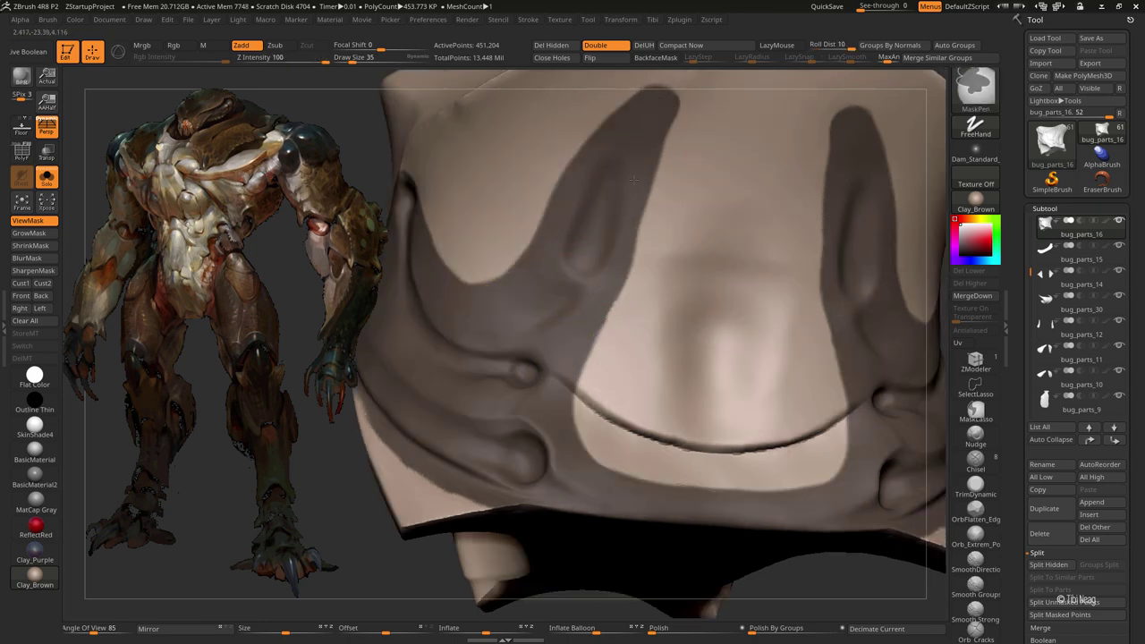
ctrl+drag(633, 179, 617, 264)
key(f)
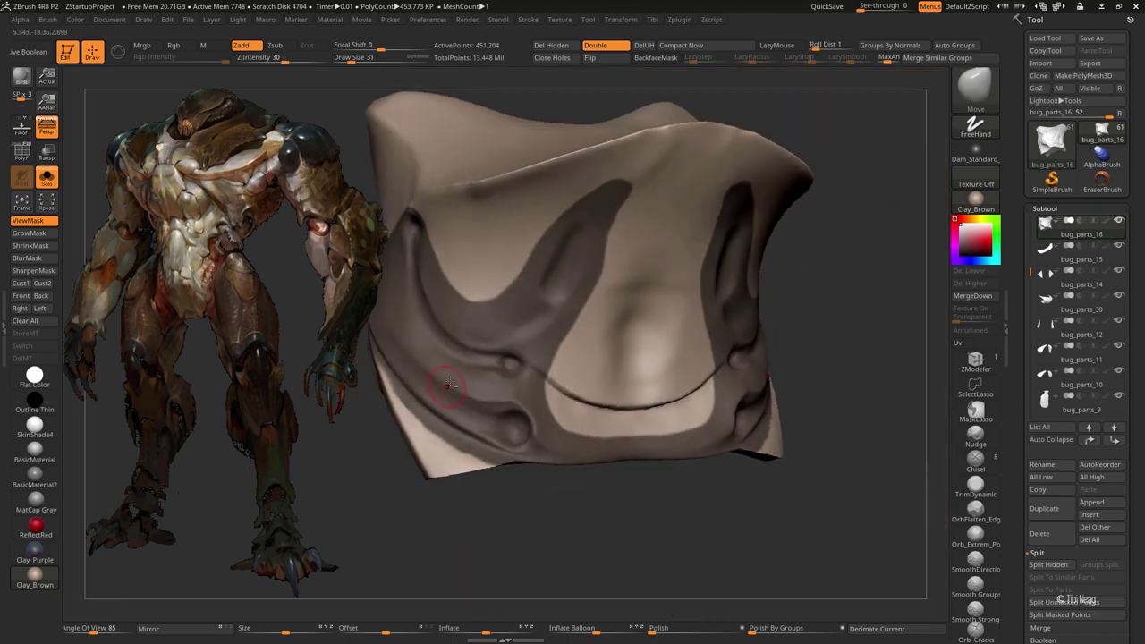
mouse_move(609, 384)
mouse_down()
mouse_move(424, 268)
mouse_move(429, 228)
mouse_up()
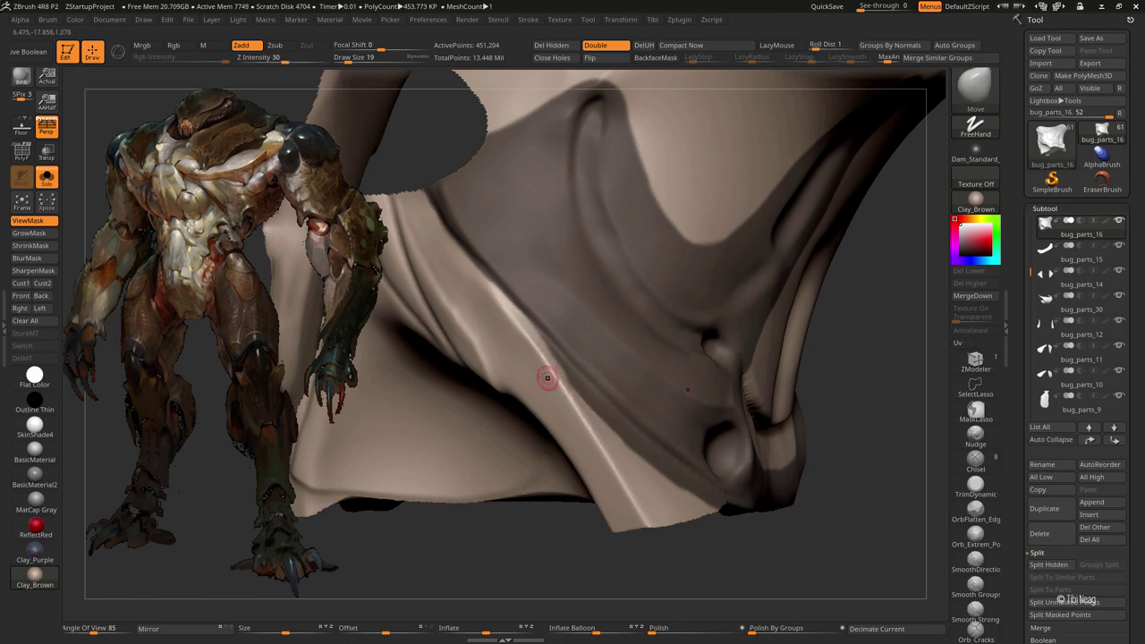
drag(545, 378, 517, 347)
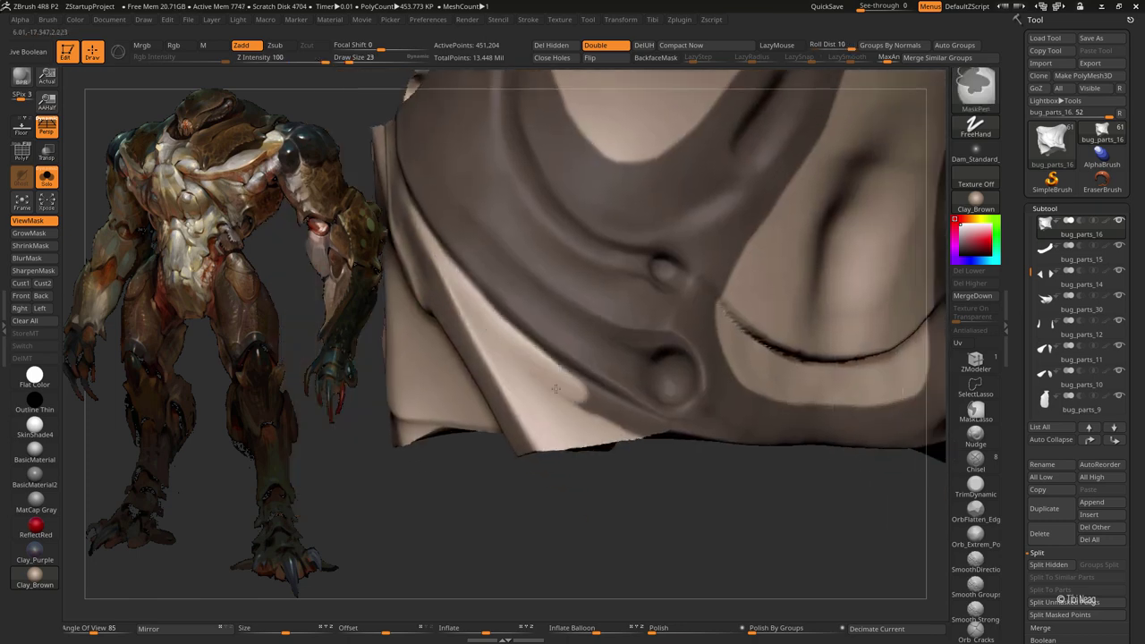
mouse_move(635, 426)
mouse_down()
mouse_move(644, 439)
mouse_move(428, 315)
mouse_move(404, 314)
mouse_up()
key(b)
key(m)
key(v)
key(ctrl)
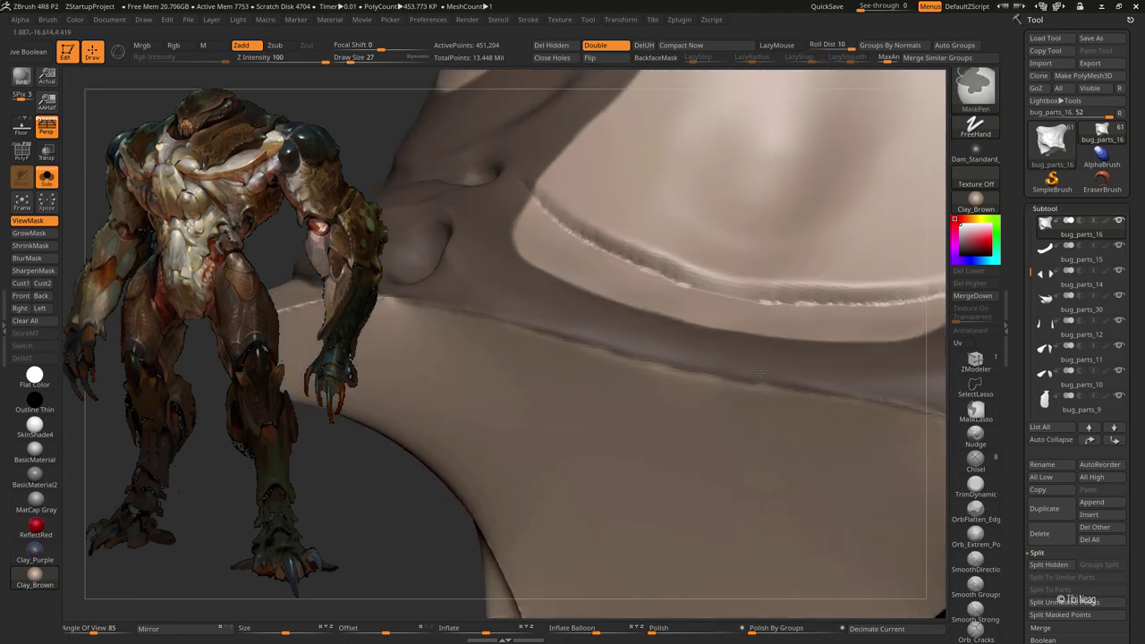
mouse_move(762, 375)
mouse_down()
mouse_move(441, 223)
mouse_move(650, 333)
mouse_move(805, 253)
mouse_up()
key(shift+f)
- Isolate the shell's purple polygroup and reframe the isolated shell
key(b)
key(m)
key(v)
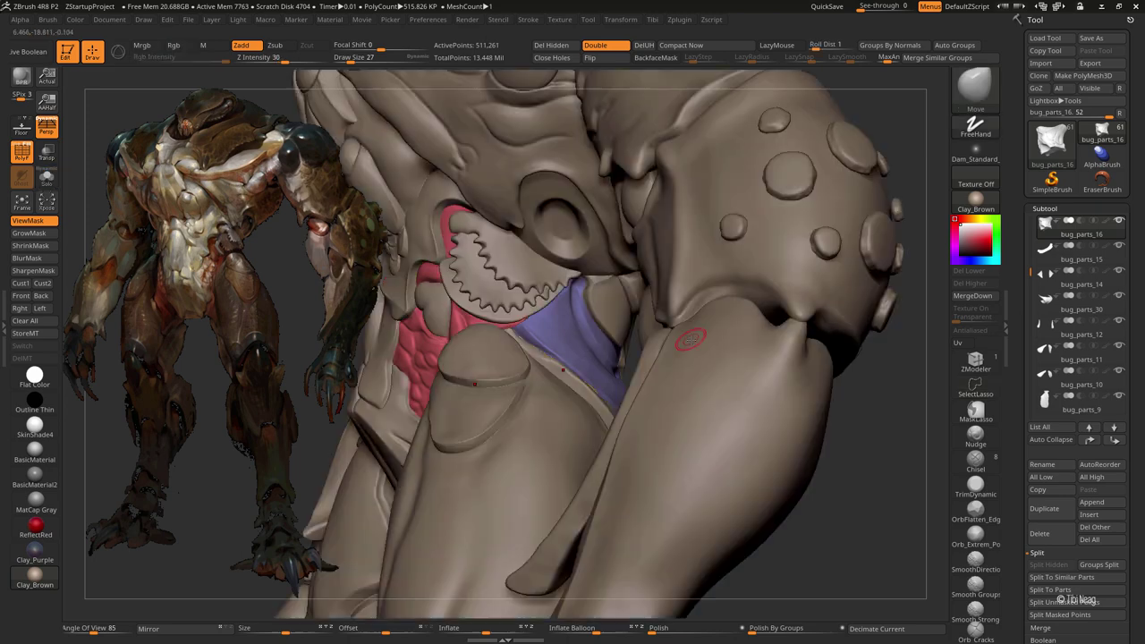
key(shift+s)
mouse_move(593, 336)
mouse_down()
mouse_move(753, 476)
mouse_move(713, 460)
mouse_move(677, 274)
mouse_up()
key(shift+s)
ctrl+shift+click(665, 332)
key(shift+s)
key(shift+s)
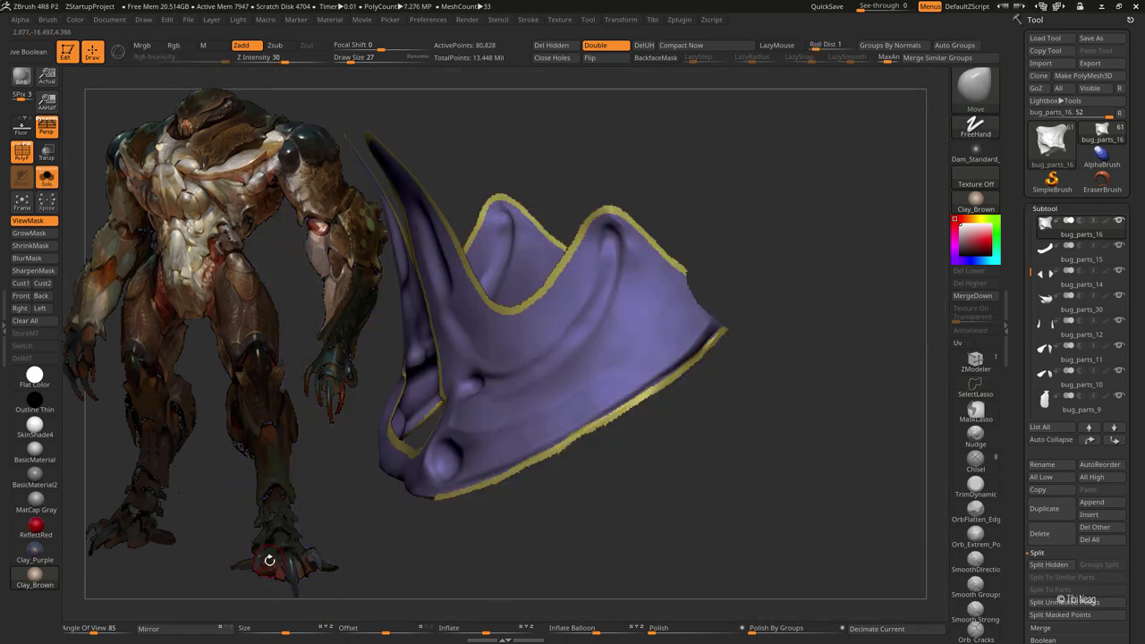
key(ctrl+w)
key(shift+s)
key(shift+s)
key(ctrl+z)
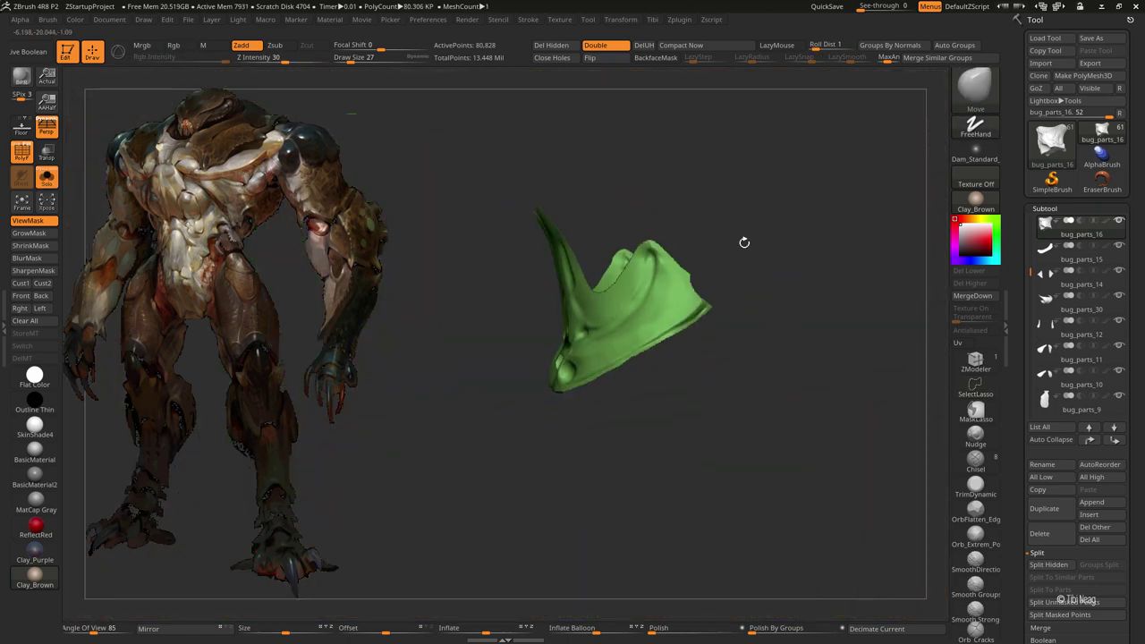
key(ctrl+z)
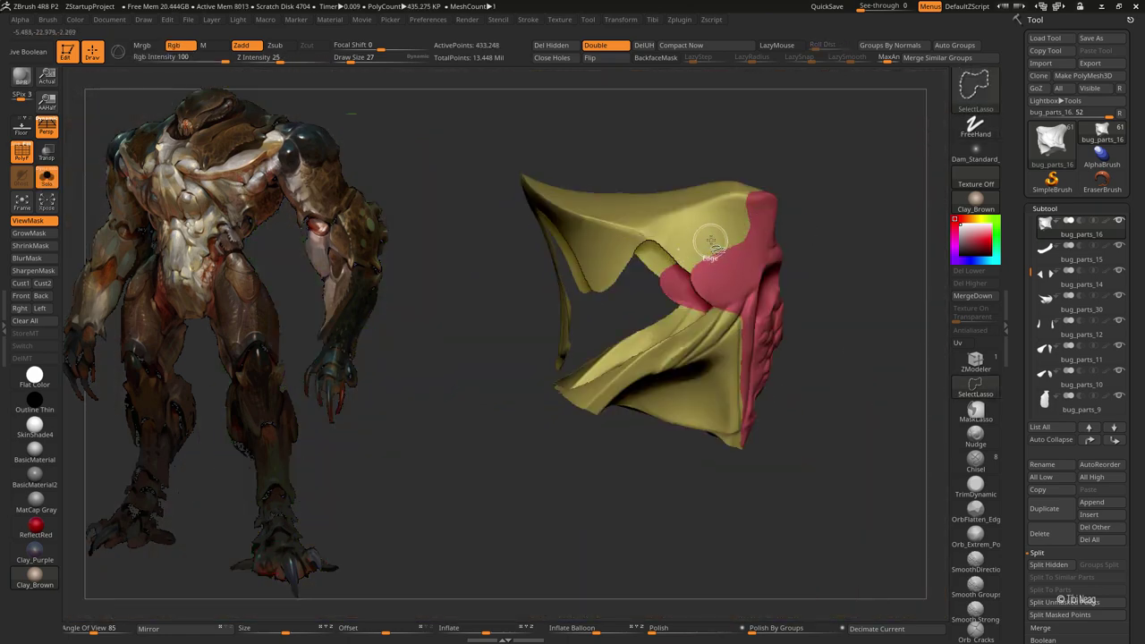
- Check the pink polygroup, show all again, and Groups Split the shell into subtools
ctrl+shift+click(693, 255)
ctrl+shift+drag(796, 179, 866, 164)
ctrl+shift+click(836, 166)
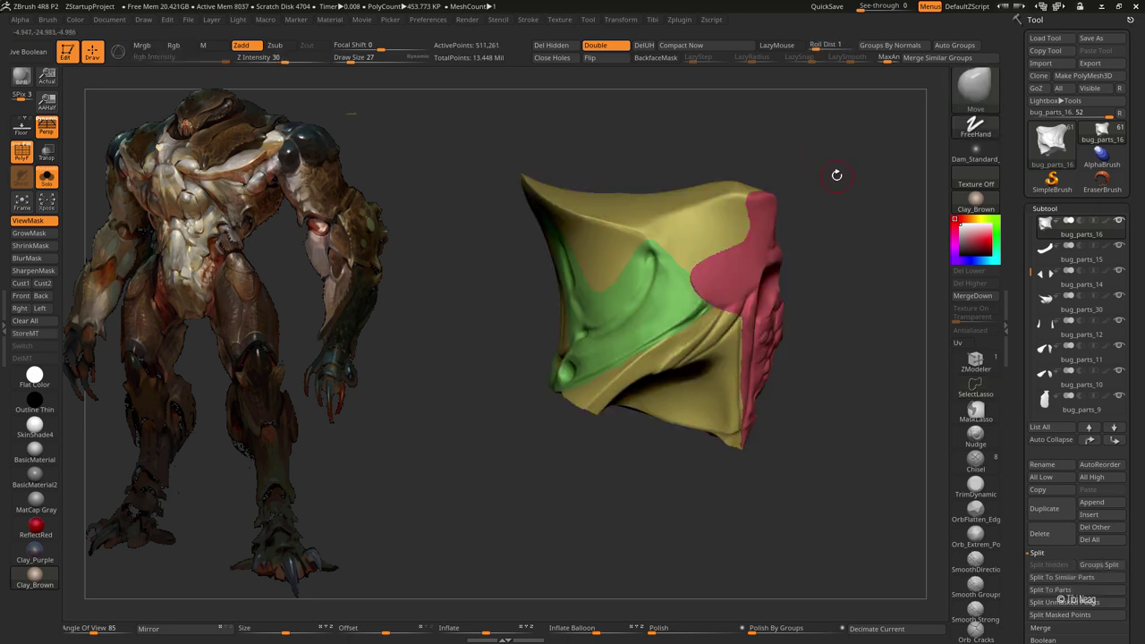
click(1099, 564)
click(976, 562)
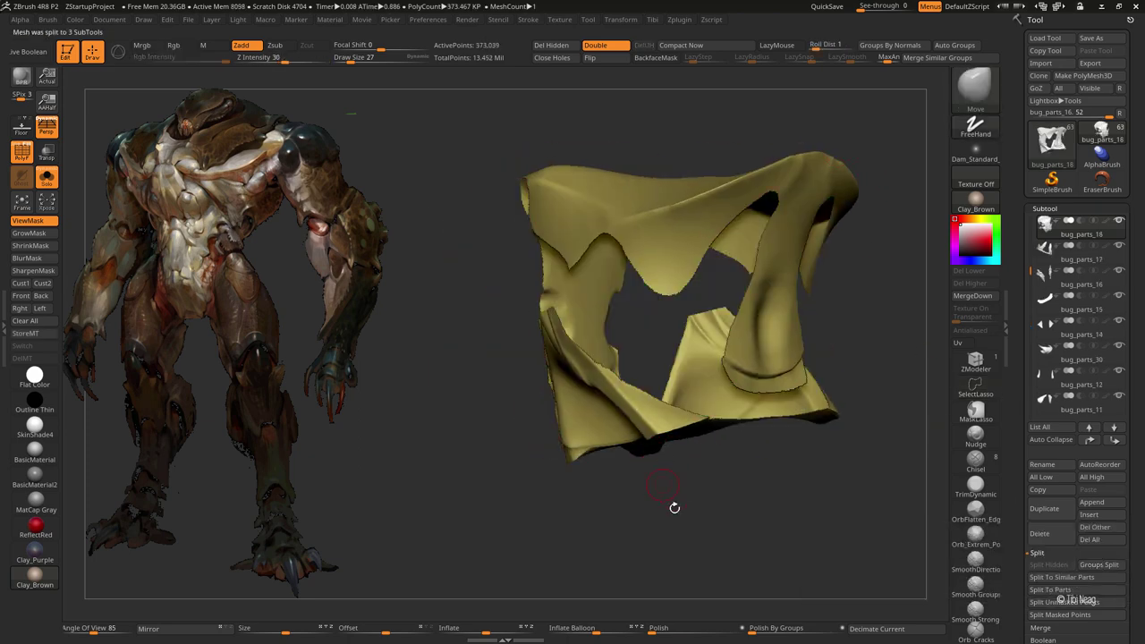
- Delete the unwanted split subtool and turn on Solo for the remaining shell
key(f)
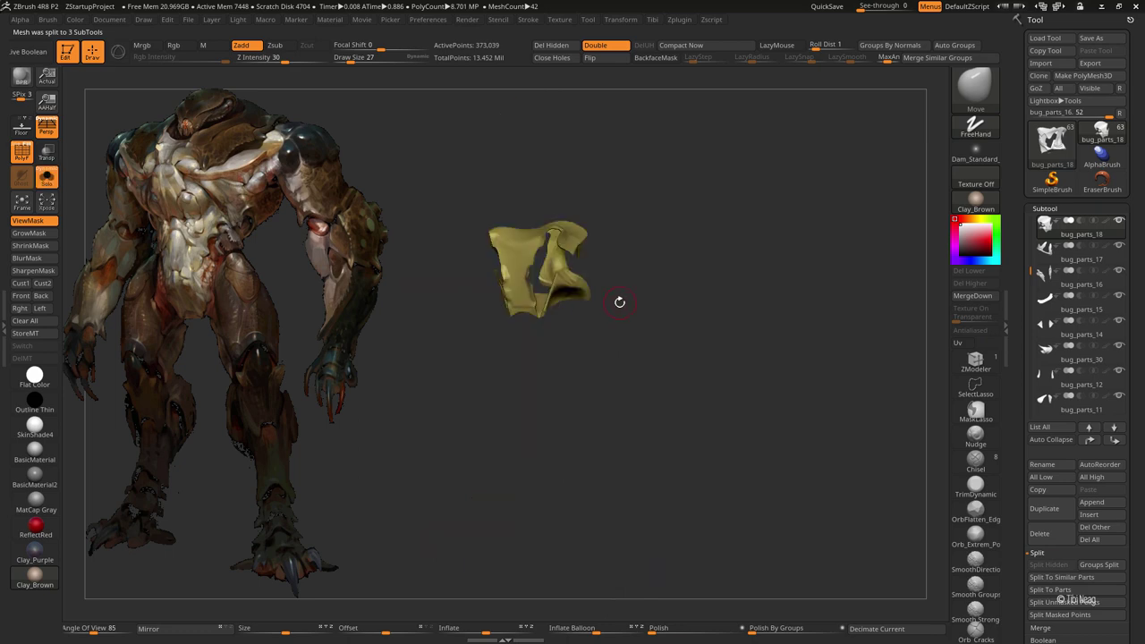
click(1039, 534)
click(942, 562)
click(47, 177)
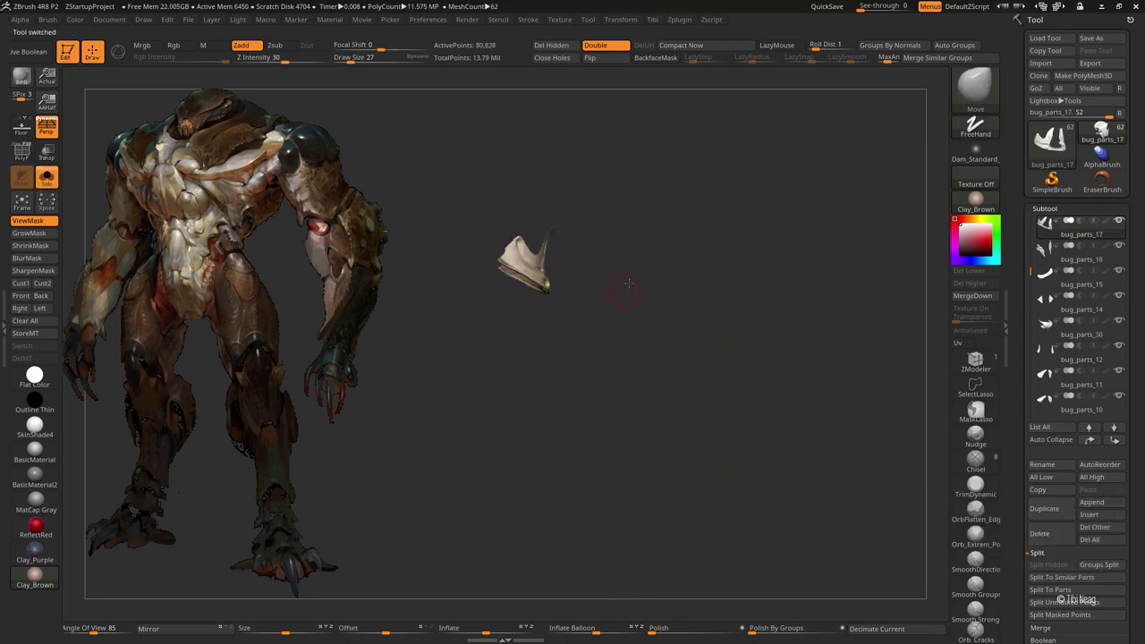
- Apply Panel Loops with Elevation -100, Bevel 0 and Polish 0 to make a solid plate
scroll(1143, 293, down, 5)
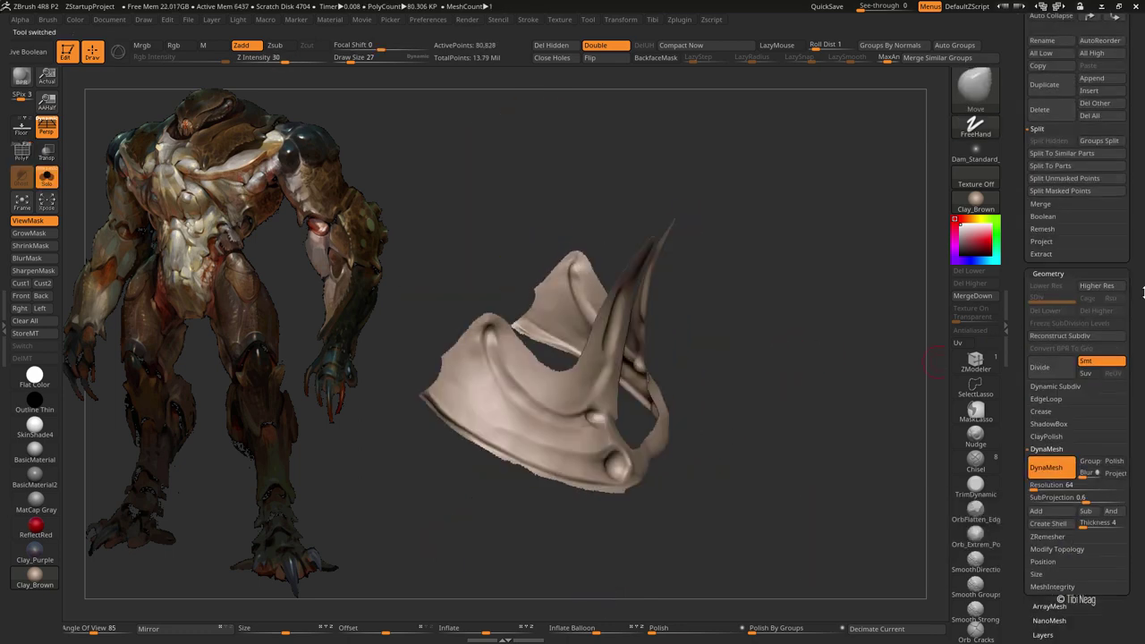
click(1053, 400)
scroll(1102, 431, down, 3)
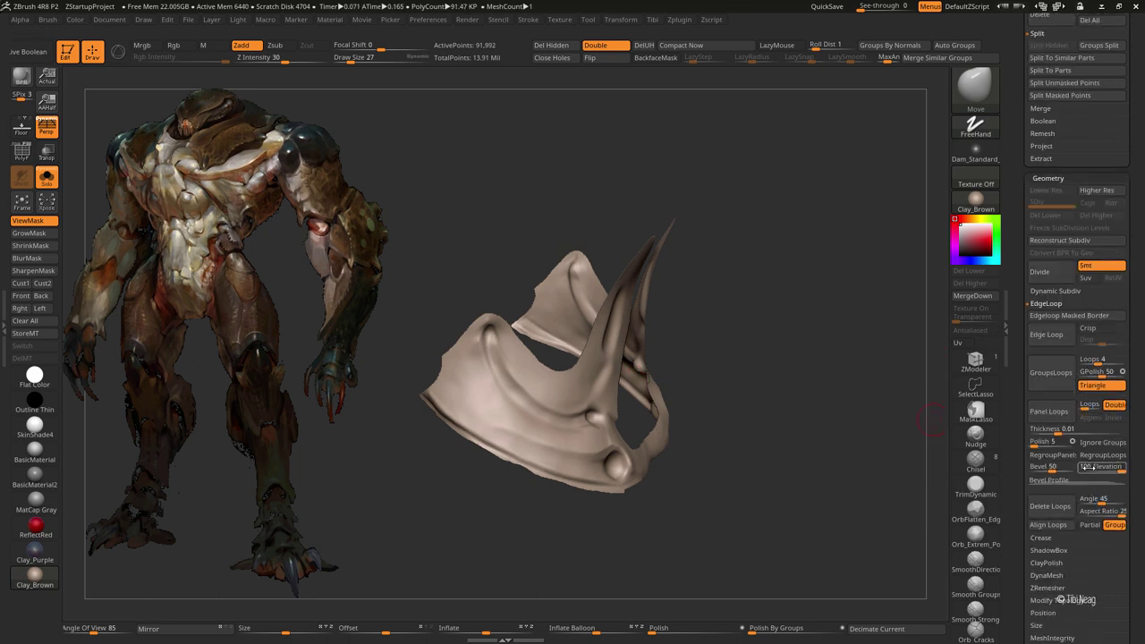
mouse_move(1092, 467)
mouse_down()
mouse_move(1029, 442)
mouse_move(1101, 429)
mouse_up()
click(1050, 411)
mouse_move(701, 364)
mouse_down()
mouse_move(779, 340)
mouse_move(605, 402)
mouse_move(593, 499)
mouse_up()
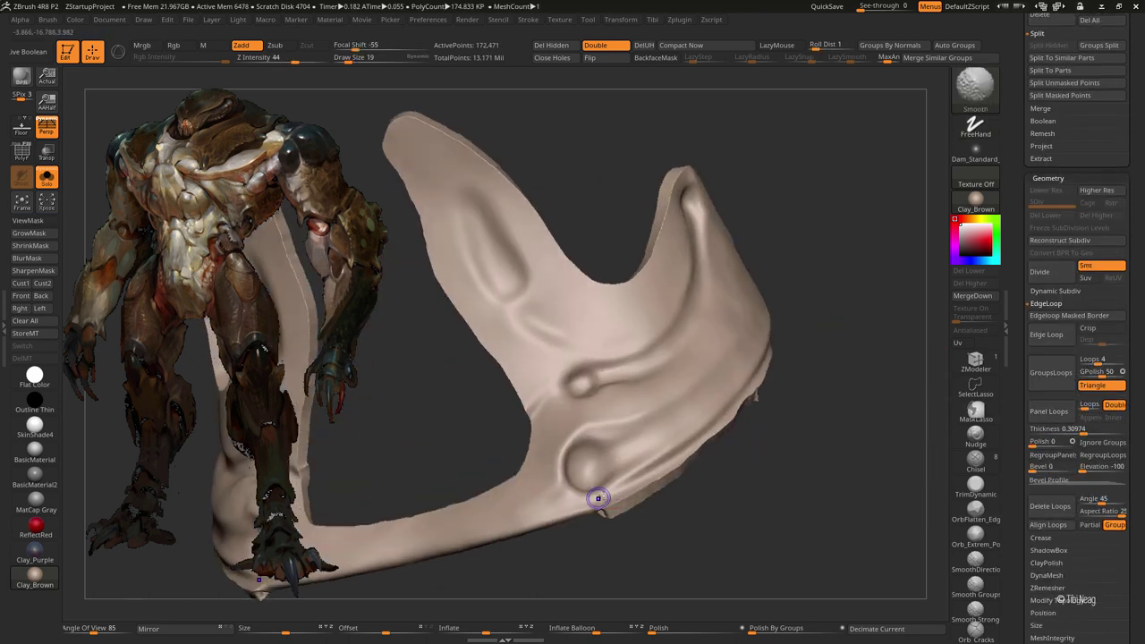
mouse_move(684, 470)
mouse_down()
mouse_move(707, 471)
mouse_move(704, 542)
mouse_move(670, 421)
mouse_move(679, 362)
mouse_move(646, 332)
mouse_up()
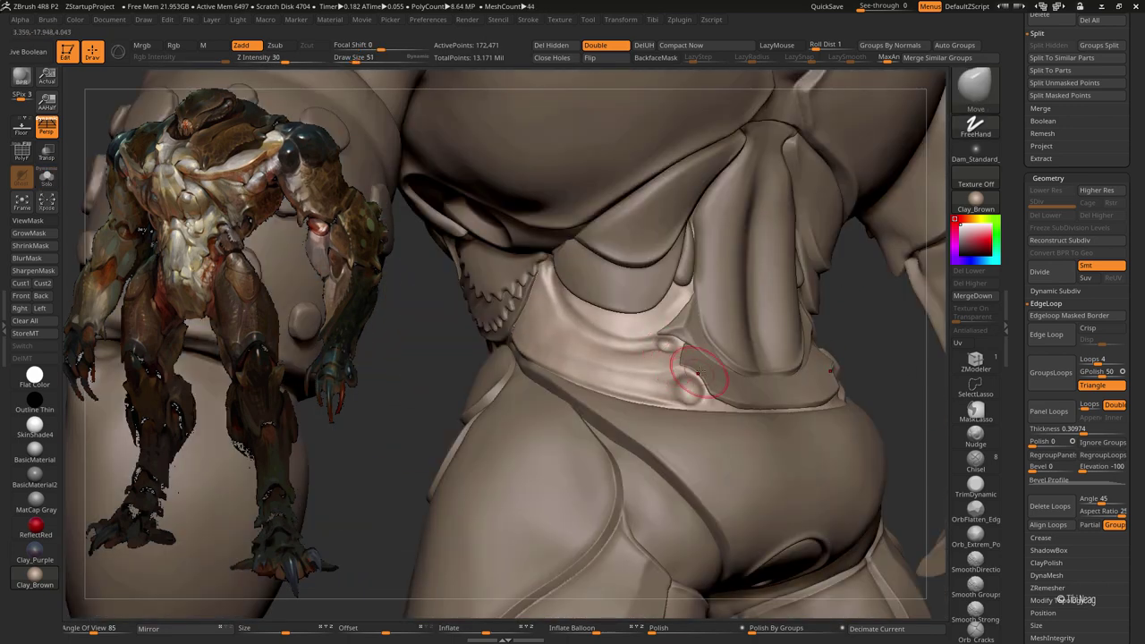
- Make the ribbed armor plate active in Solo and thicken it with Panel Loops
alt+click(707, 373)
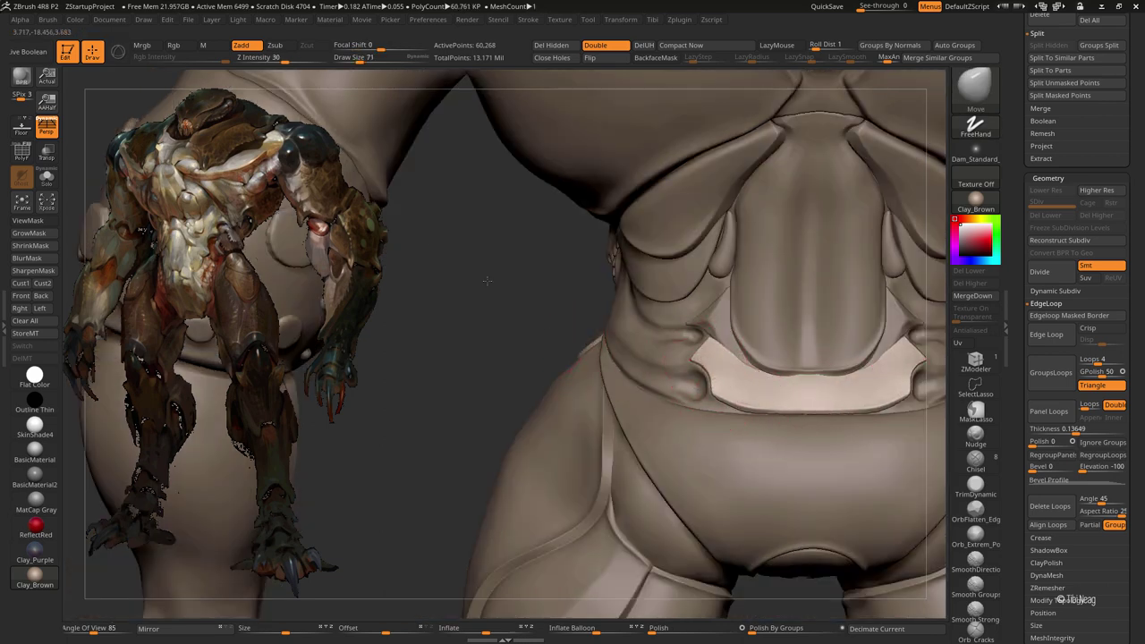
key(f)
mouse_move(466, 179)
mouse_down()
mouse_move(440, 246)
mouse_move(801, 424)
mouse_up()
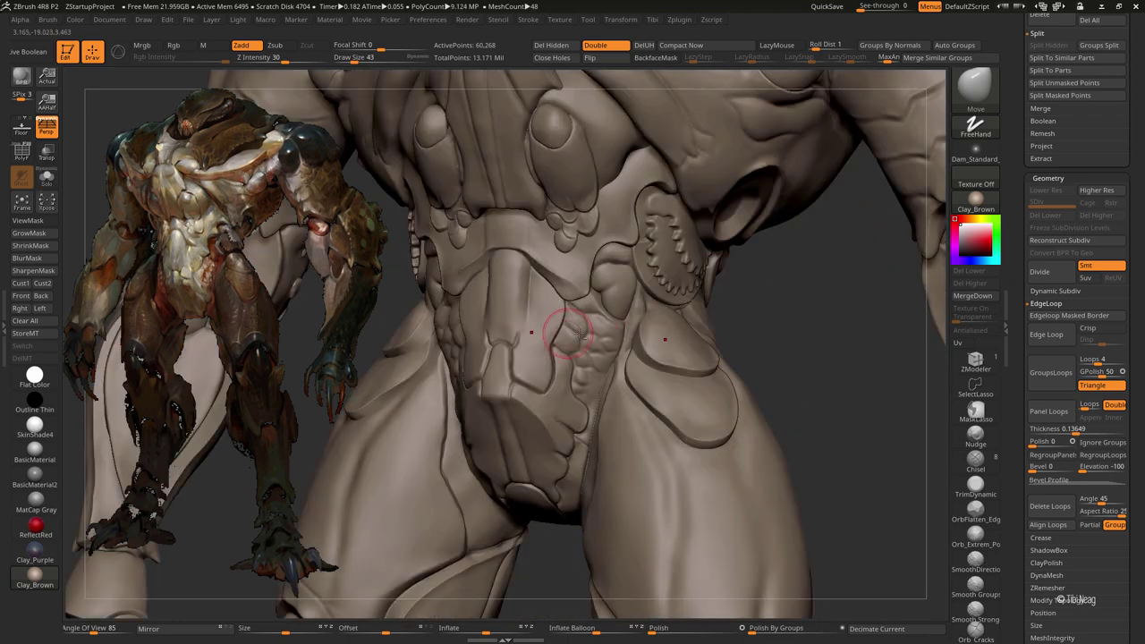
alt+click(519, 322)
mouse_move(767, 407)
mouse_down()
mouse_move(752, 391)
mouse_move(788, 435)
mouse_move(1061, 459)
mouse_move(1029, 441)
mouse_move(1060, 433)
mouse_up()
click(1049, 411)
mouse_move(741, 444)
mouse_down()
mouse_move(742, 414)
mouse_move(726, 407)
mouse_up()
- Remesh the plate with DynaMesh at resolution 96 and set Polish to 0
key(ctrl)
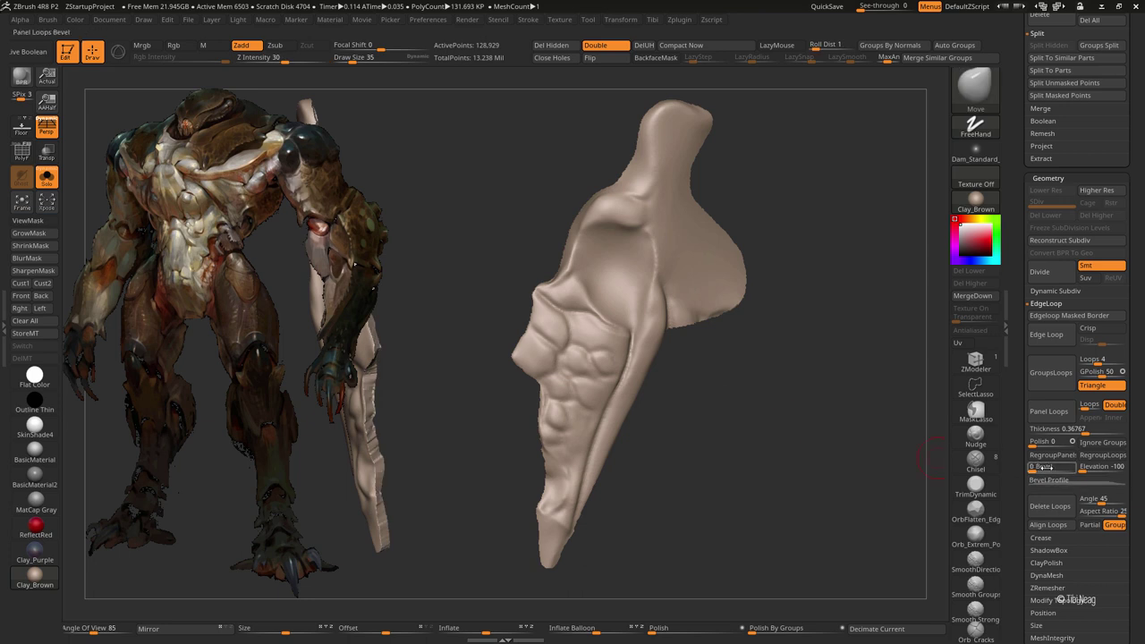
click(1046, 303)
click(1063, 494)
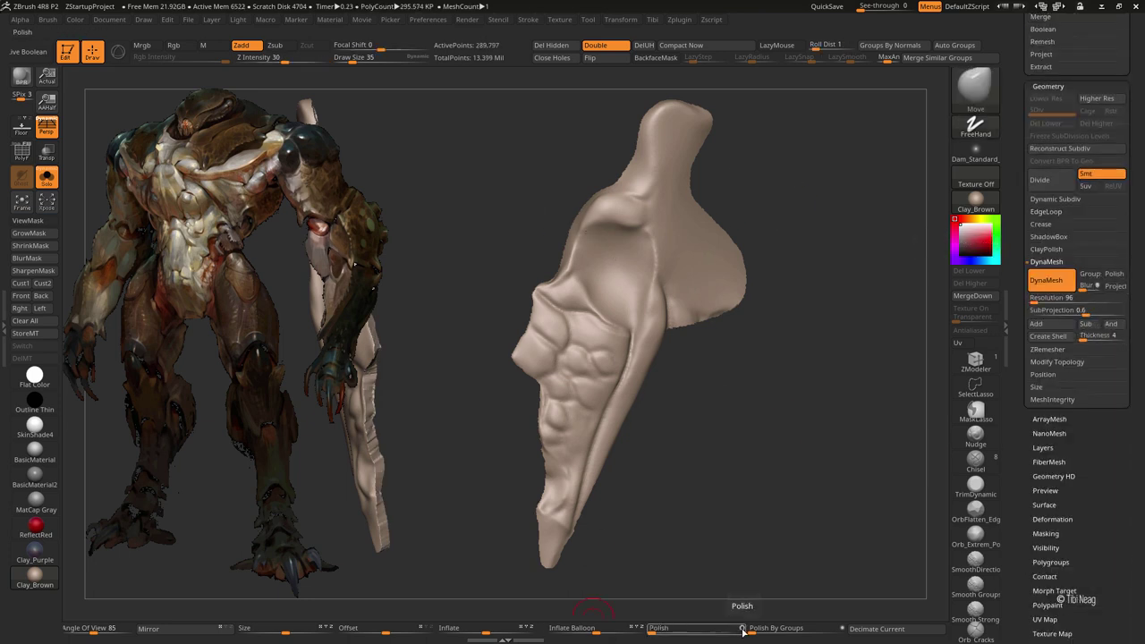
drag(743, 631, 670, 620)
drag(675, 519, 417, 458)
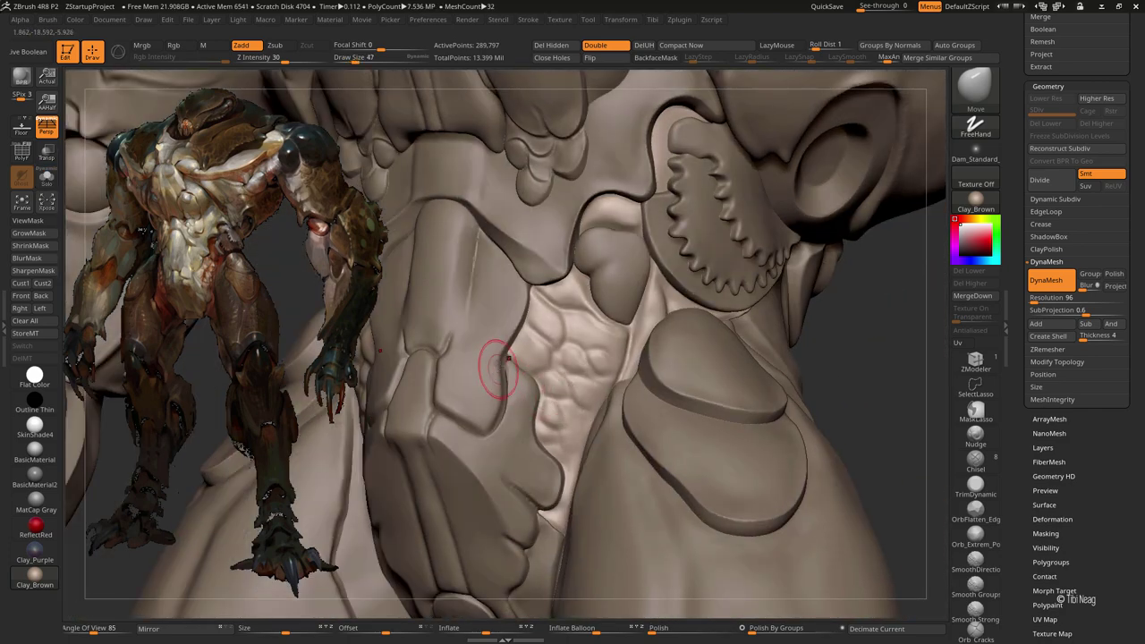
- Carve a sharper crease near the ribbed plate's tip with DamStandard
mouse_move(560, 391)
mouse_down()
mouse_move(543, 362)
mouse_move(527, 243)
mouse_up()
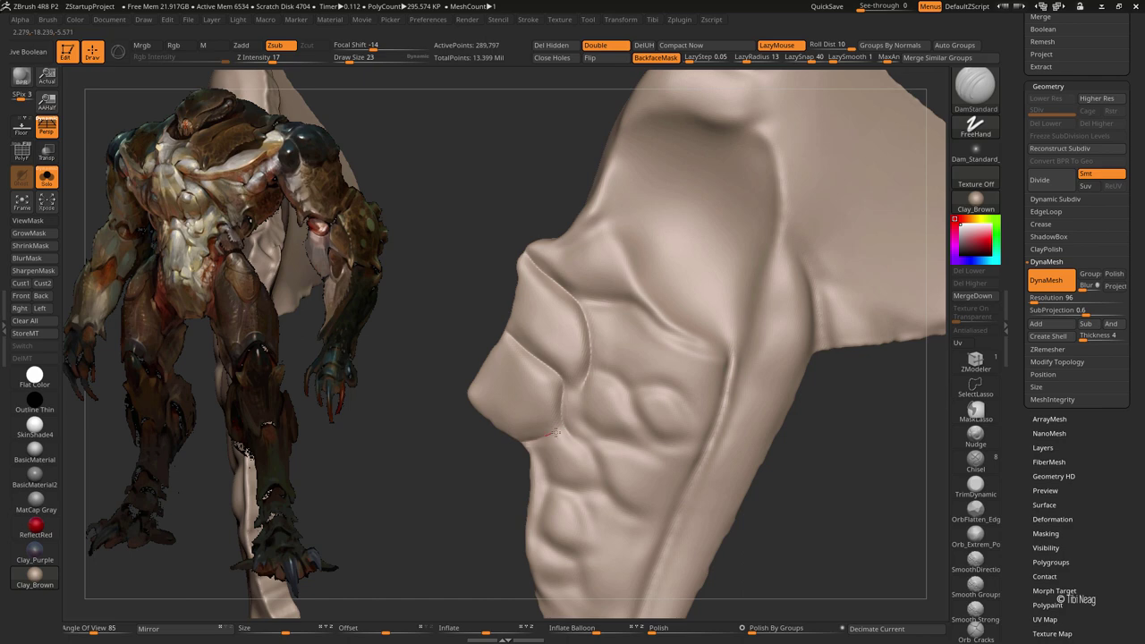
drag(562, 481, 581, 202)
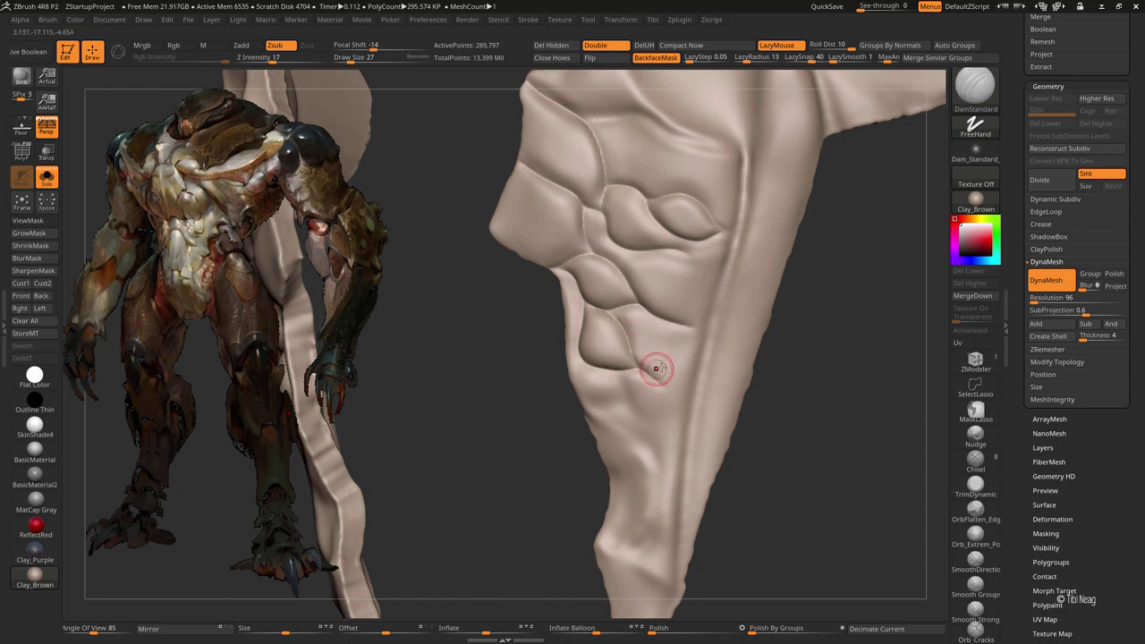
drag(656, 368, 636, 238)
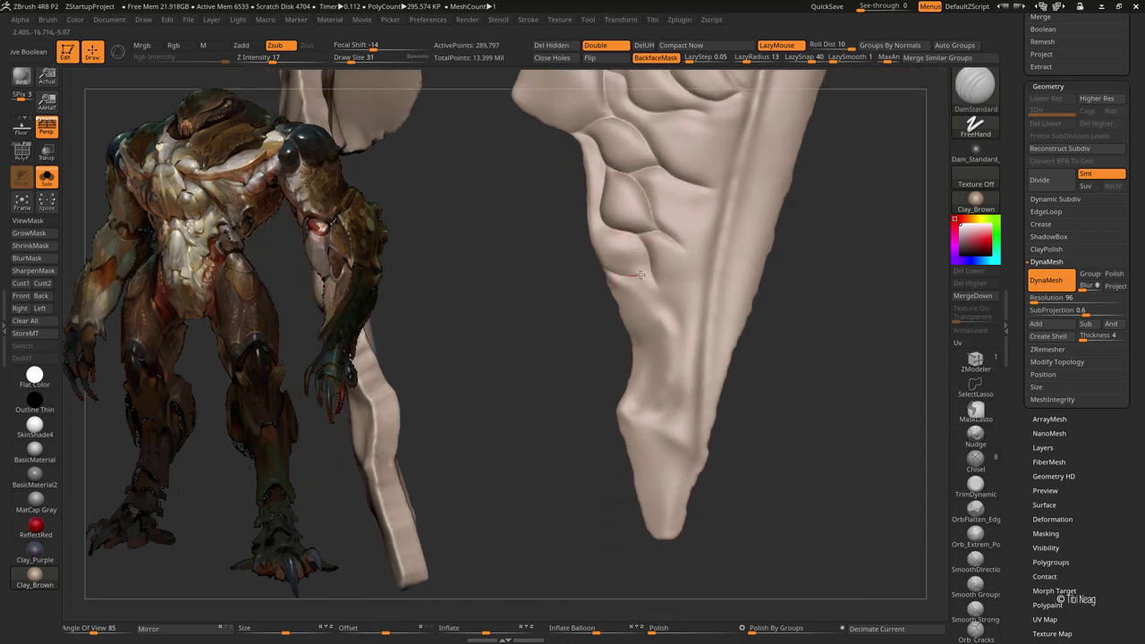
drag(668, 306, 680, 325)
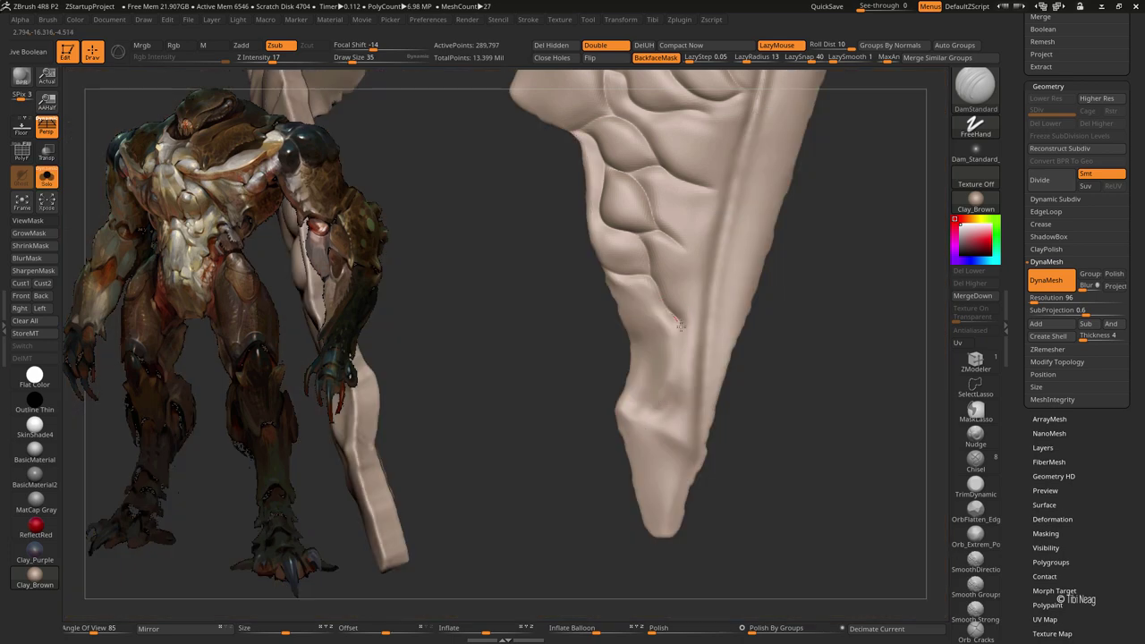
drag(566, 380, 669, 409)
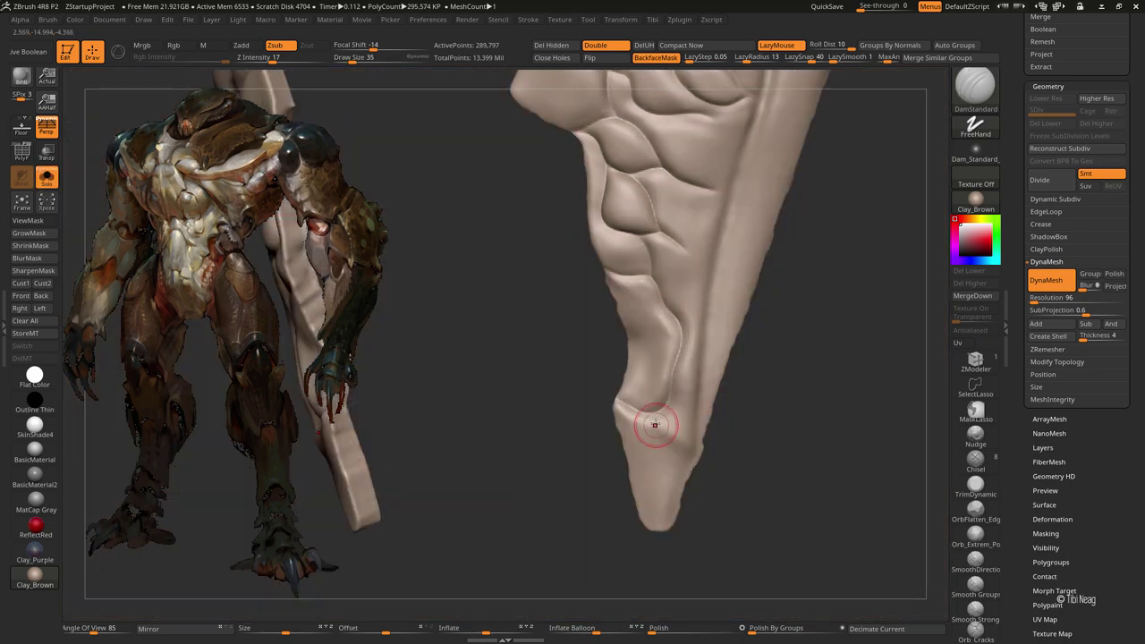
alt+drag(719, 439, 658, 421)
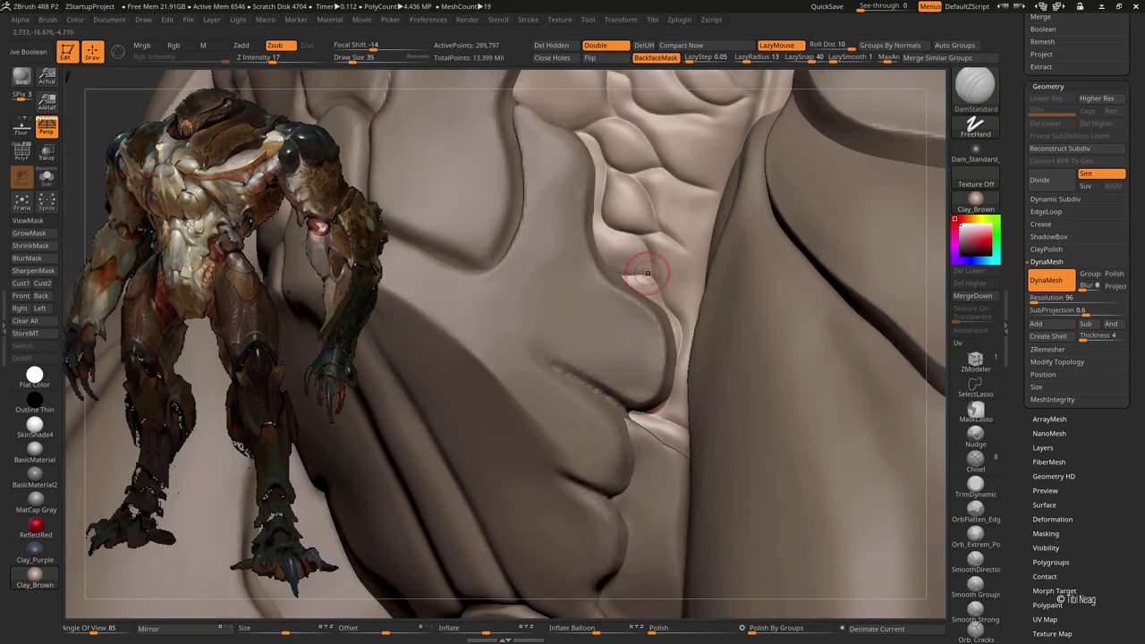
- Touch up the crease with the Clay and Inflate brushes, then view the torso in three-quarter
key(b)
key(c)
key(l)
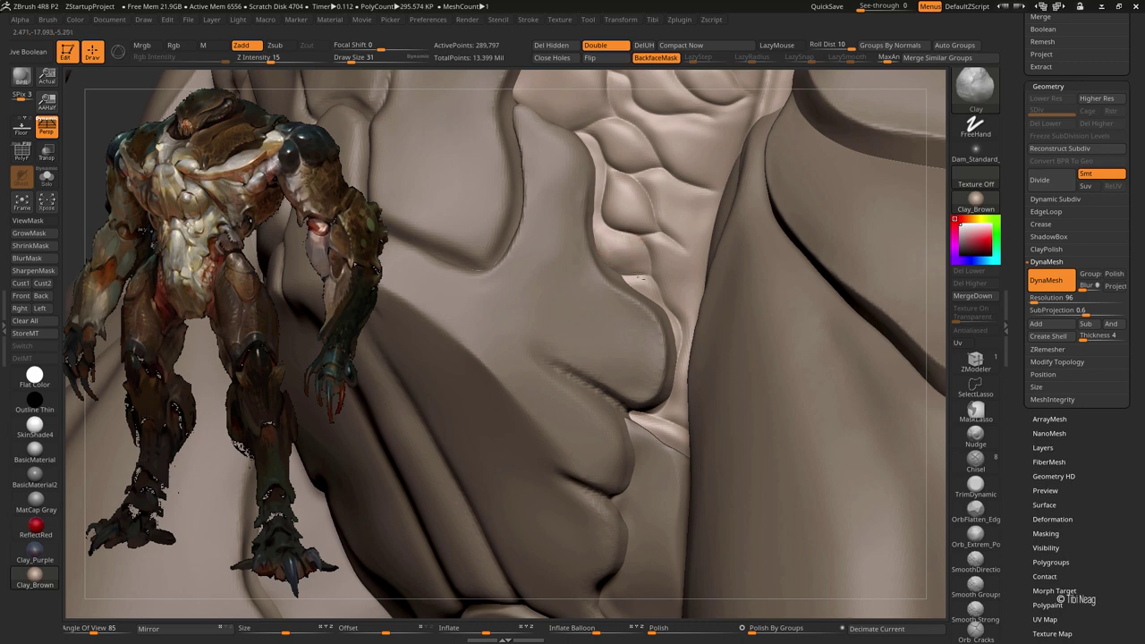
key(b)
key(i)
key(n)
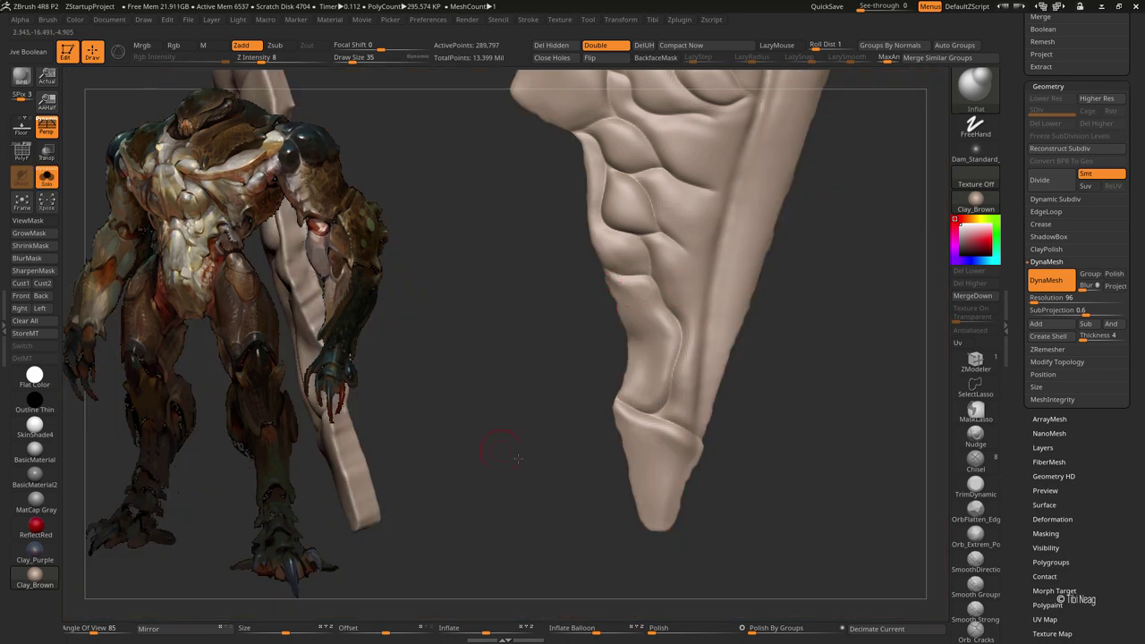
mouse_move(683, 215)
ctrl+right_down()
mouse_move(383, 383)
mouse_move(394, 358)
ctrl+right_up()
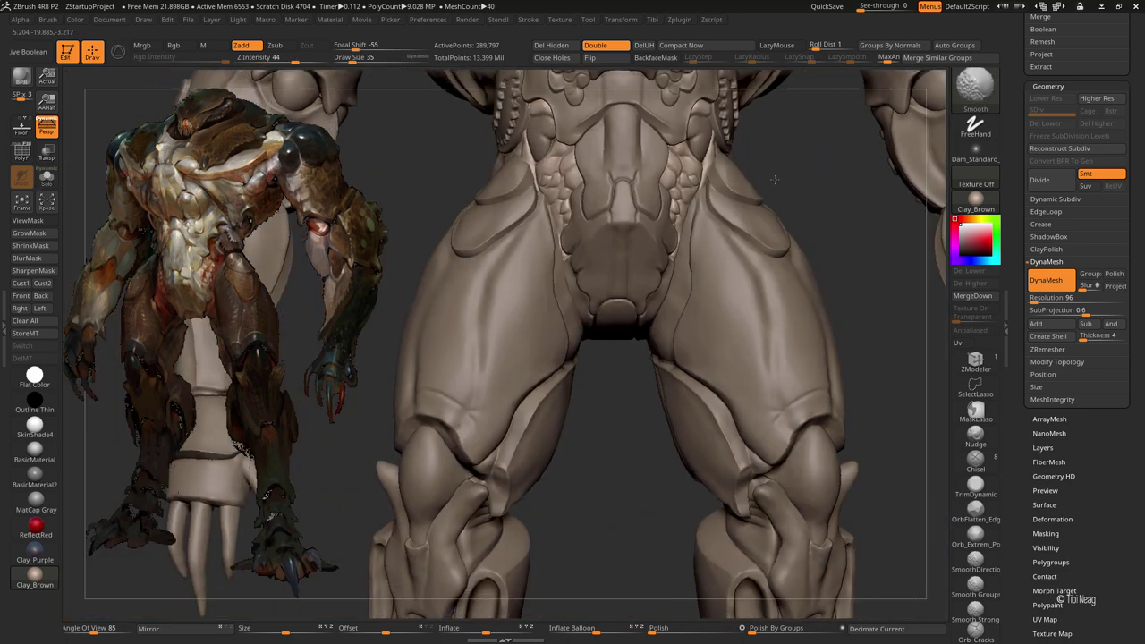
right_drag(716, 268, 795, 186)
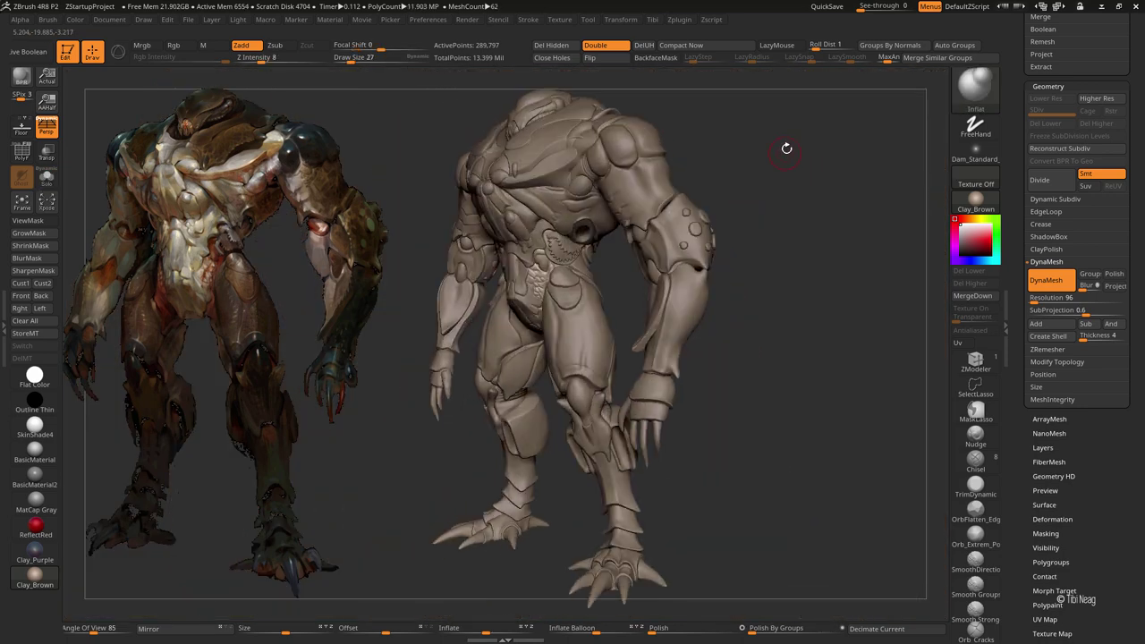
- Make the bug_parts_10 forearm plate active and select the DamStandard brush
mouse_move(787, 147)
mouse_down()
mouse_move(764, 153)
mouse_move(829, 153)
mouse_move(876, 358)
mouse_move(480, 344)
mouse_move(445, 328)
mouse_up()
alt+click(566, 311)
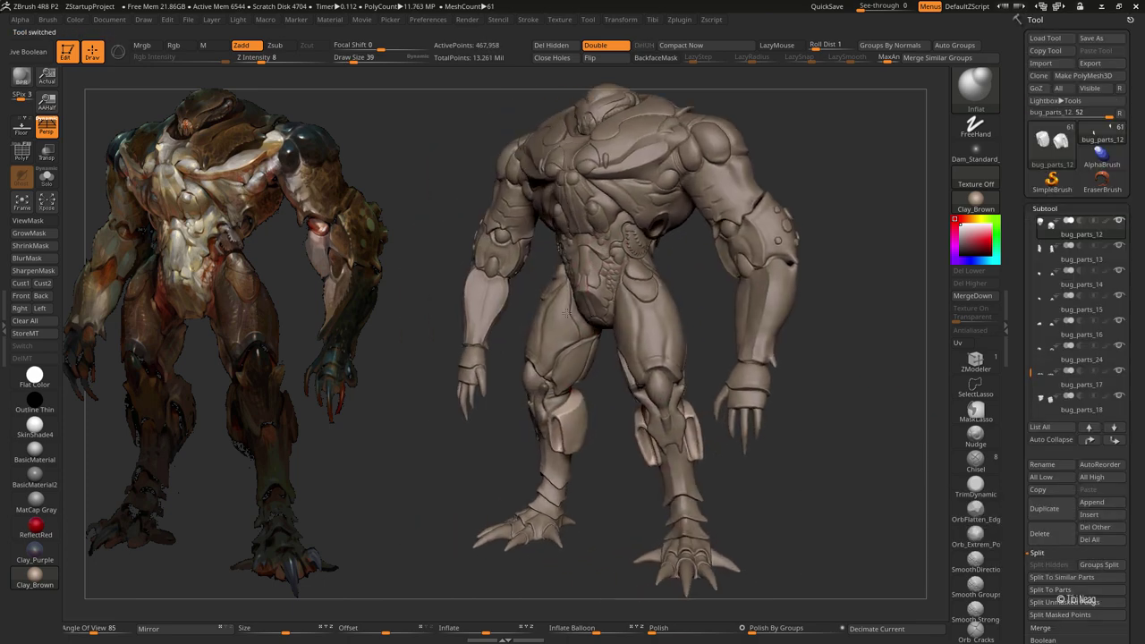
alt+drag(566, 312, 537, 358)
alt+click(533, 310)
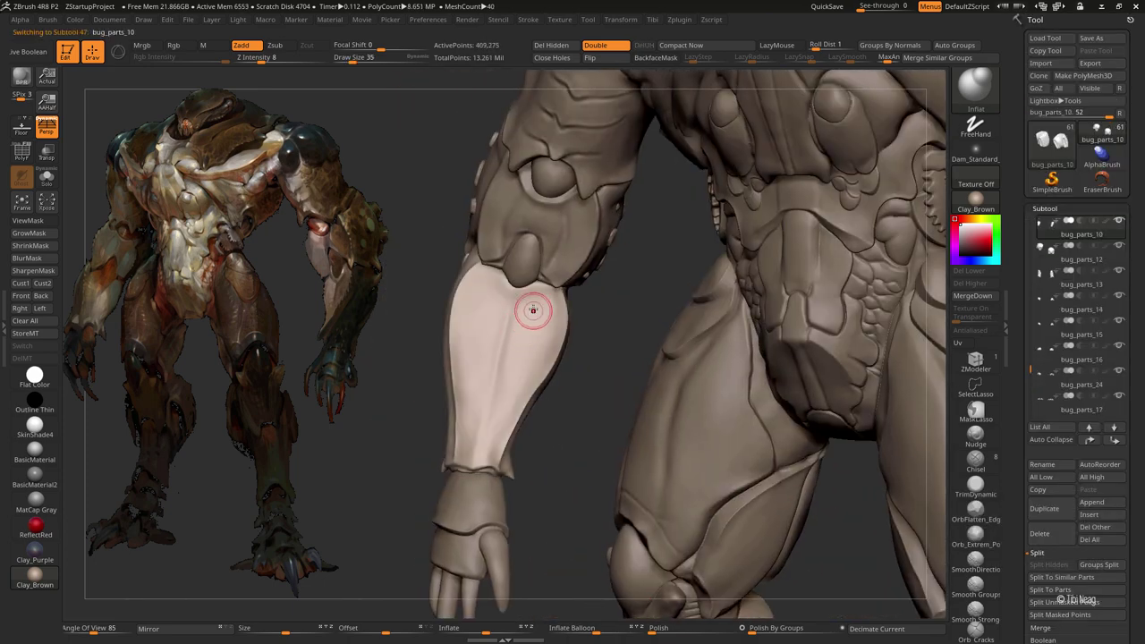
key(b)
key(d)
key(s)
alt+drag(532, 310, 598, 258)
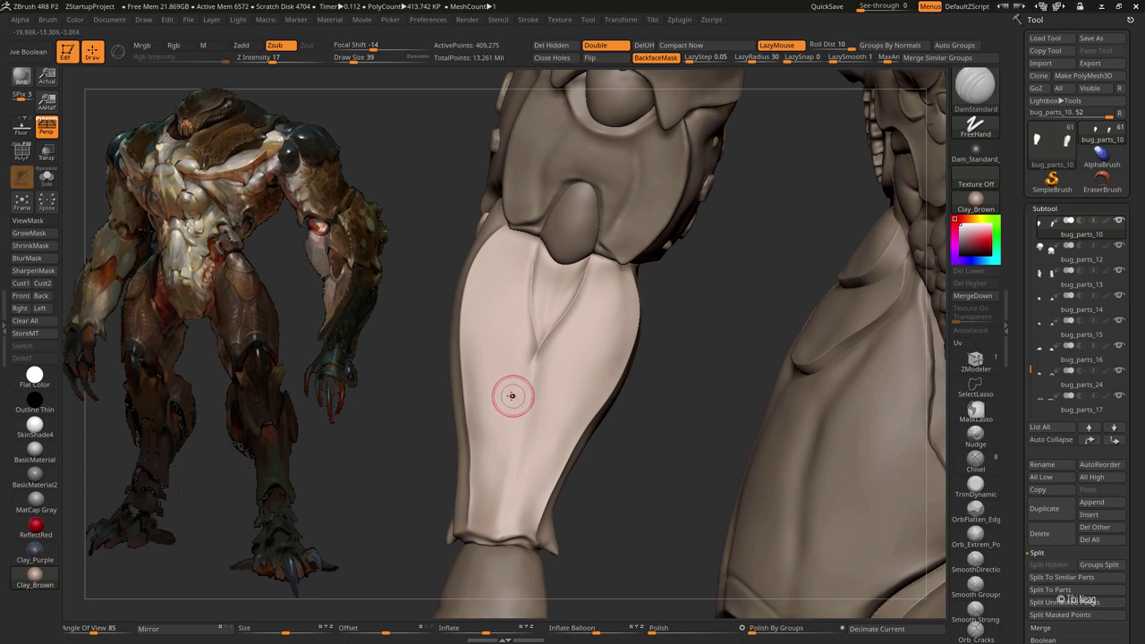
- Carve a groove down the forearm plate's centre and smooth near its top
drag(512, 395, 568, 289)
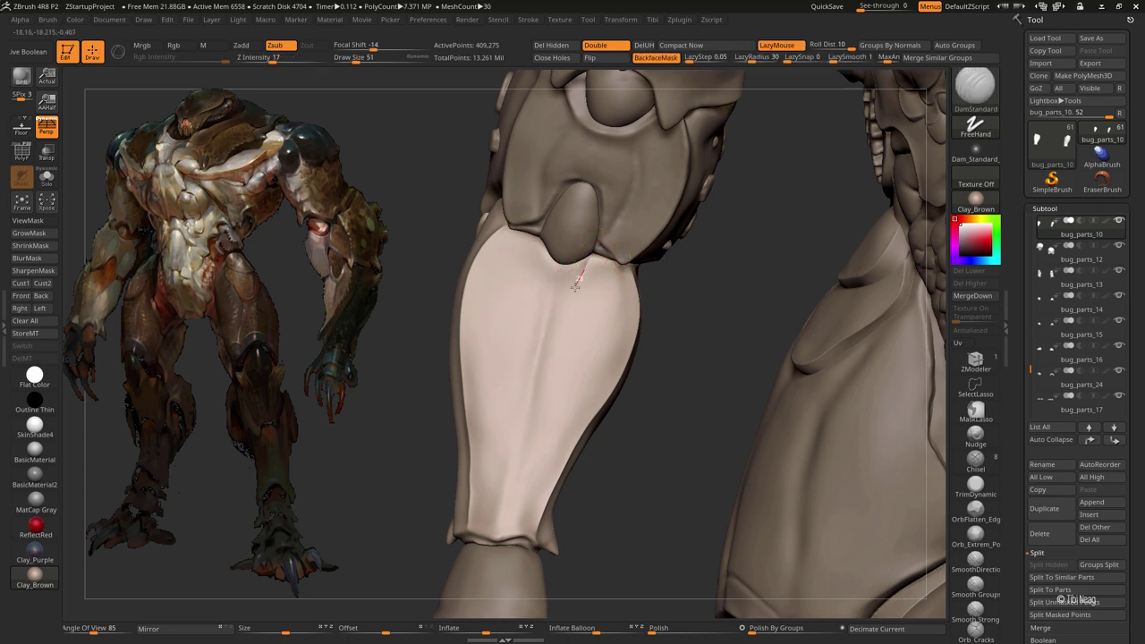
drag(566, 299, 593, 255)
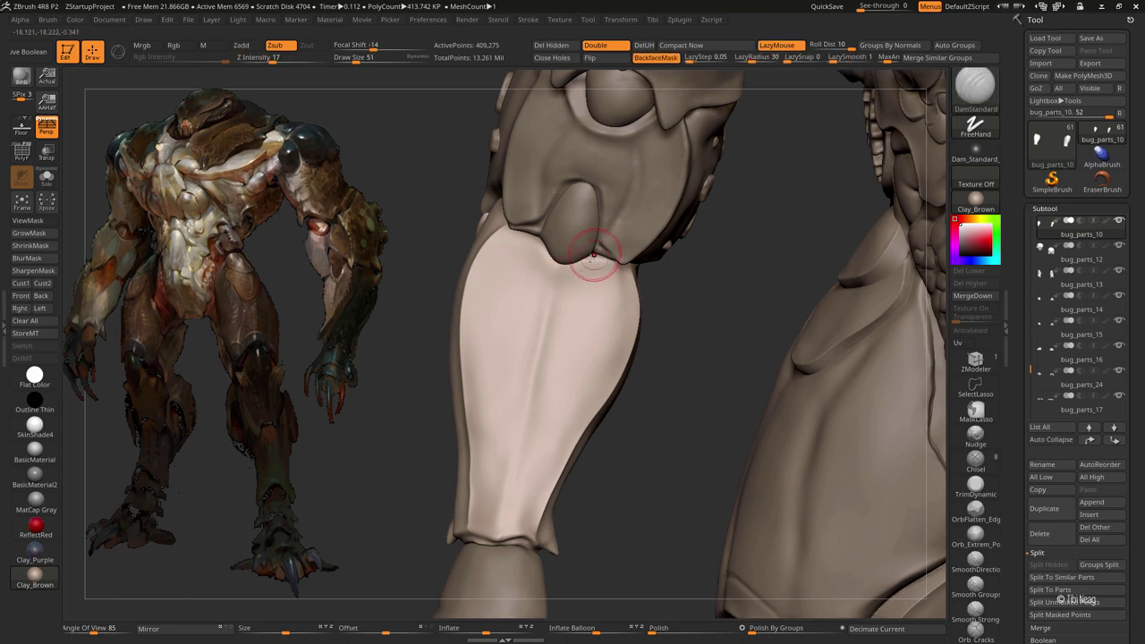
key(shift)
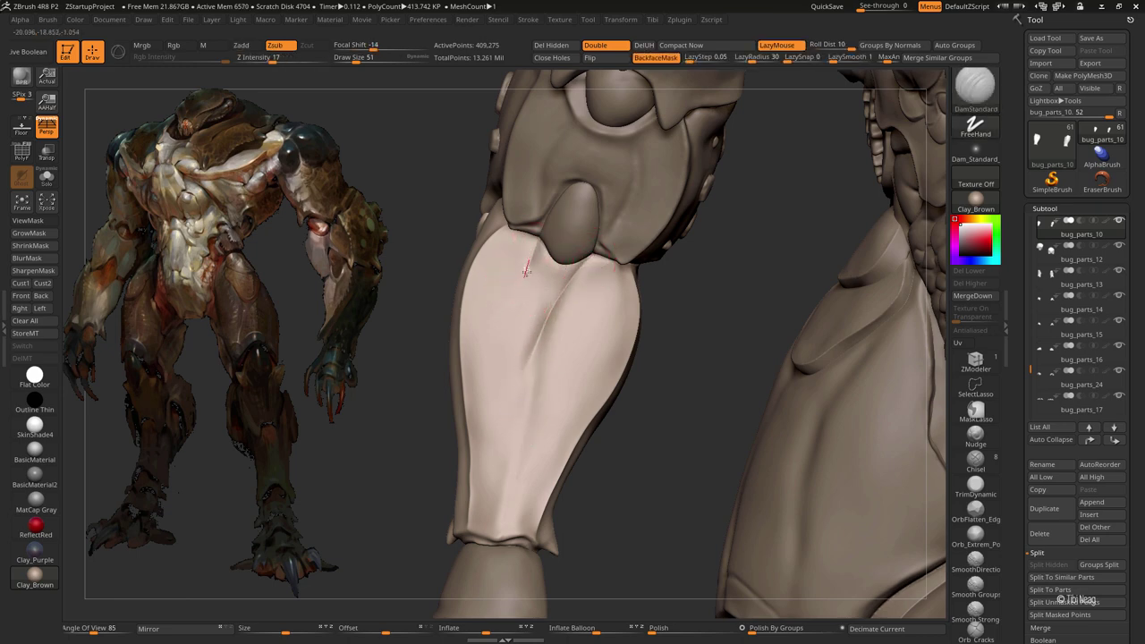
drag(527, 270, 519, 373)
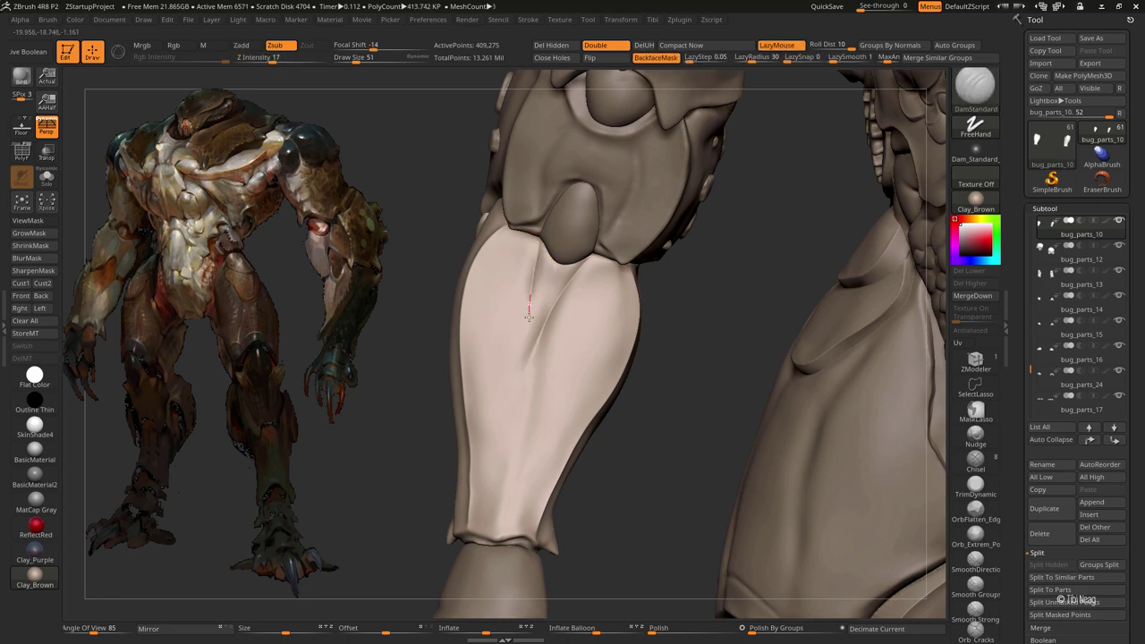
- Orbit to the forearm and set the Inflate brush to strength 8 and size 47
key(f)
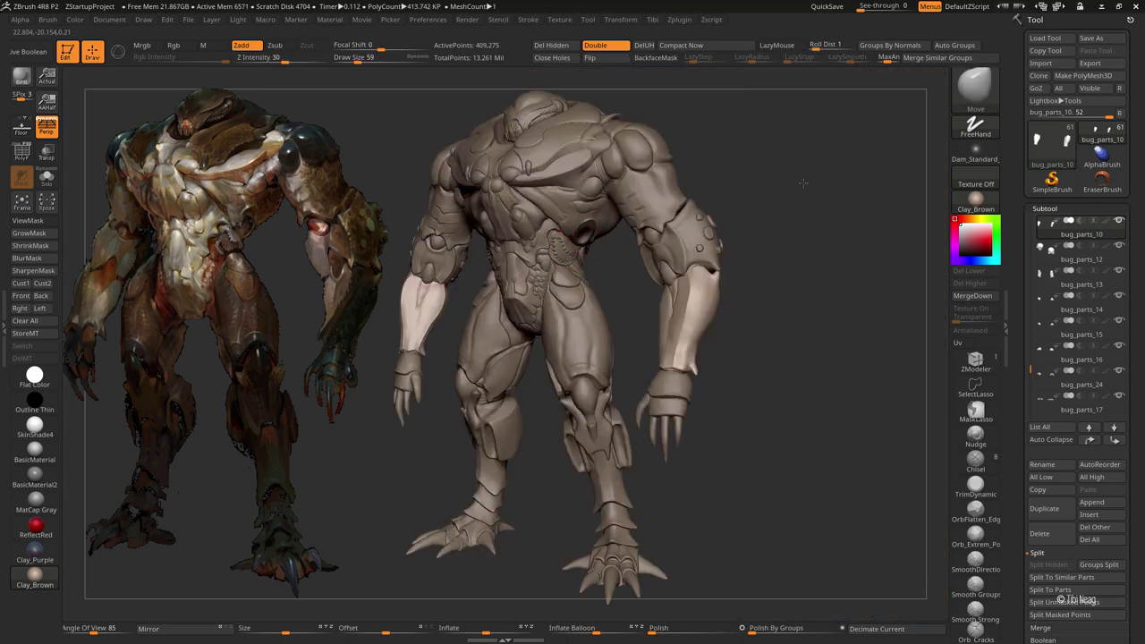
mouse_move(564, 285)
ctrl+right_down()
mouse_move(584, 286)
mouse_move(512, 297)
ctrl+right_up()
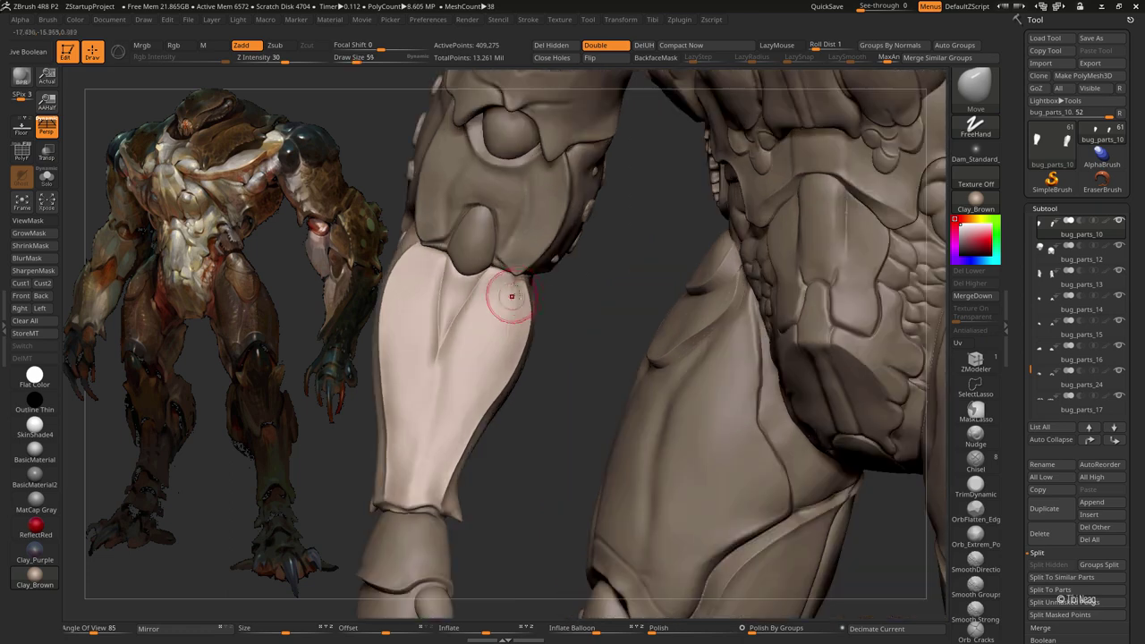
right_drag(552, 373, 520, 451)
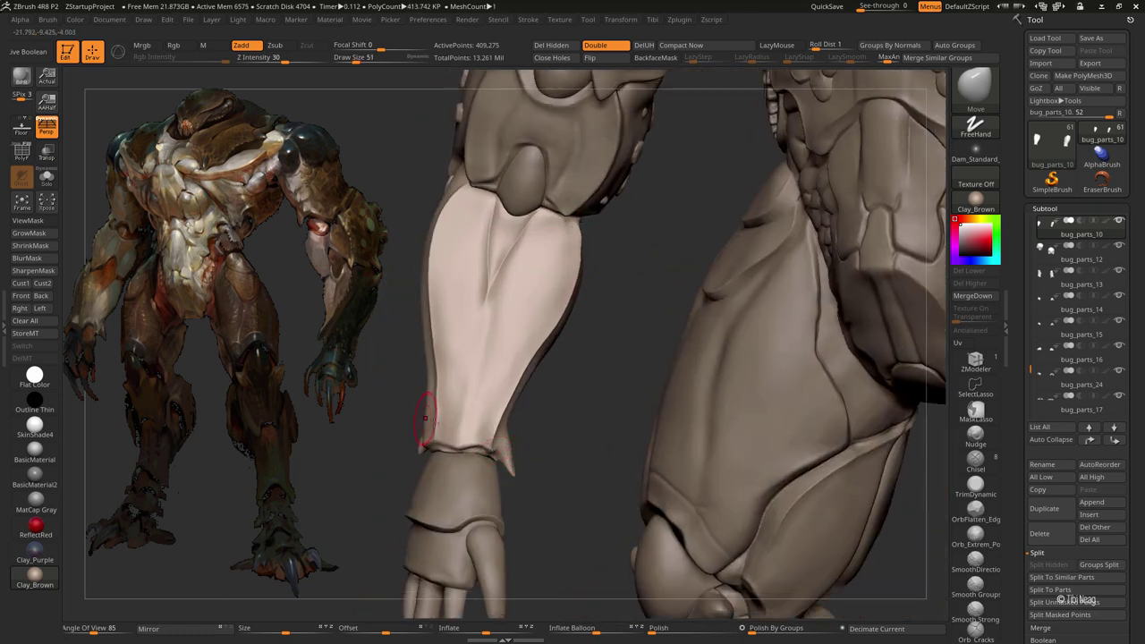
right_drag(425, 418, 481, 427)
right_drag(454, 385, 368, 195)
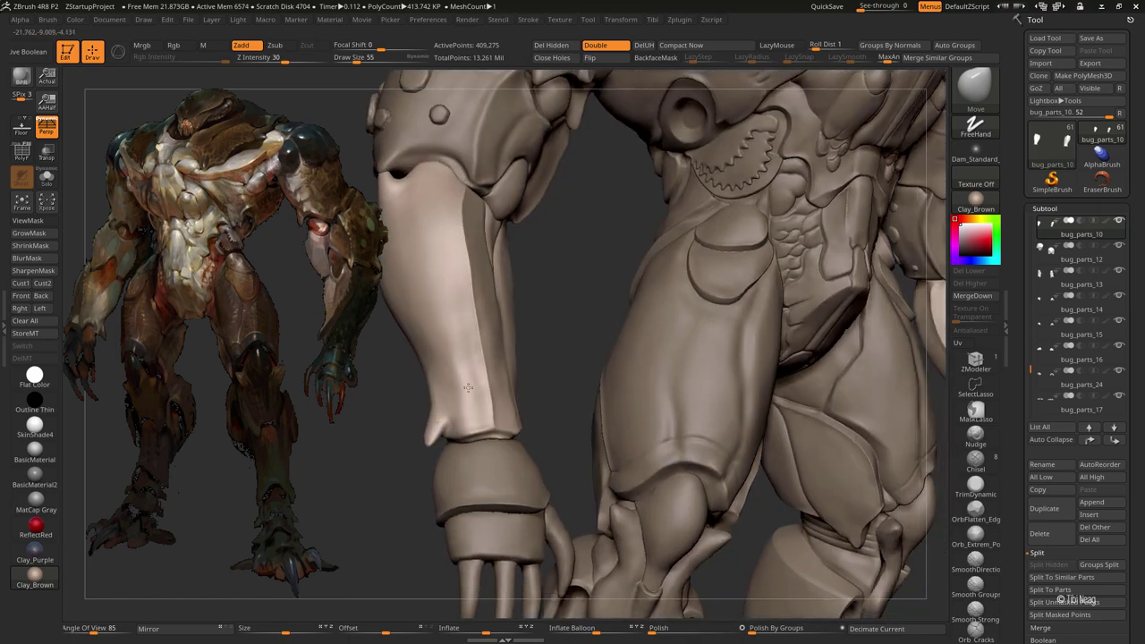
key(f)
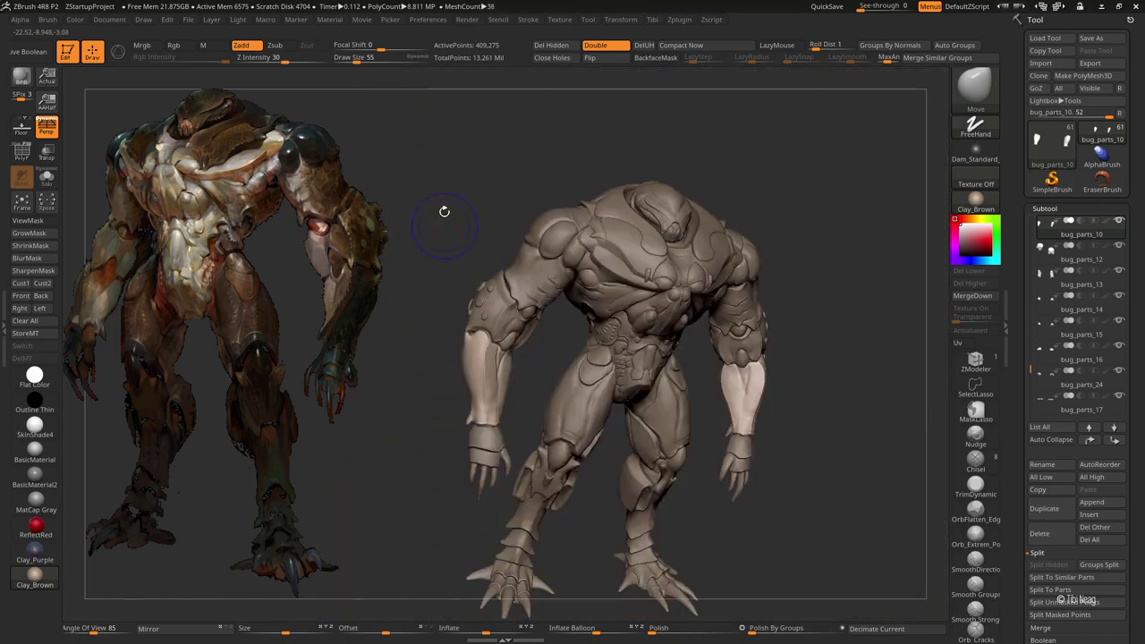
right_drag(440, 212, 427, 189)
scroll(631, 361, up, 5)
right_drag(631, 360, 685, 319)
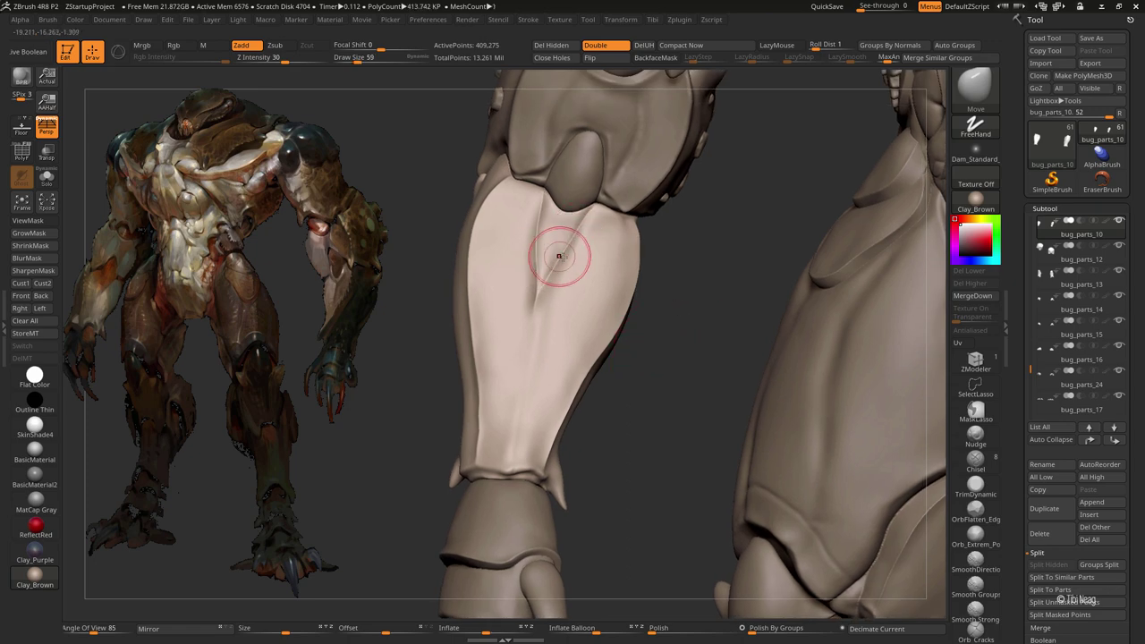
key(b)
key(i)
key(n)
- Make the bug_parts_6 spike piece active and switch to the Move brush
alt+click(561, 223)
key(b)
key(m)
key(v)
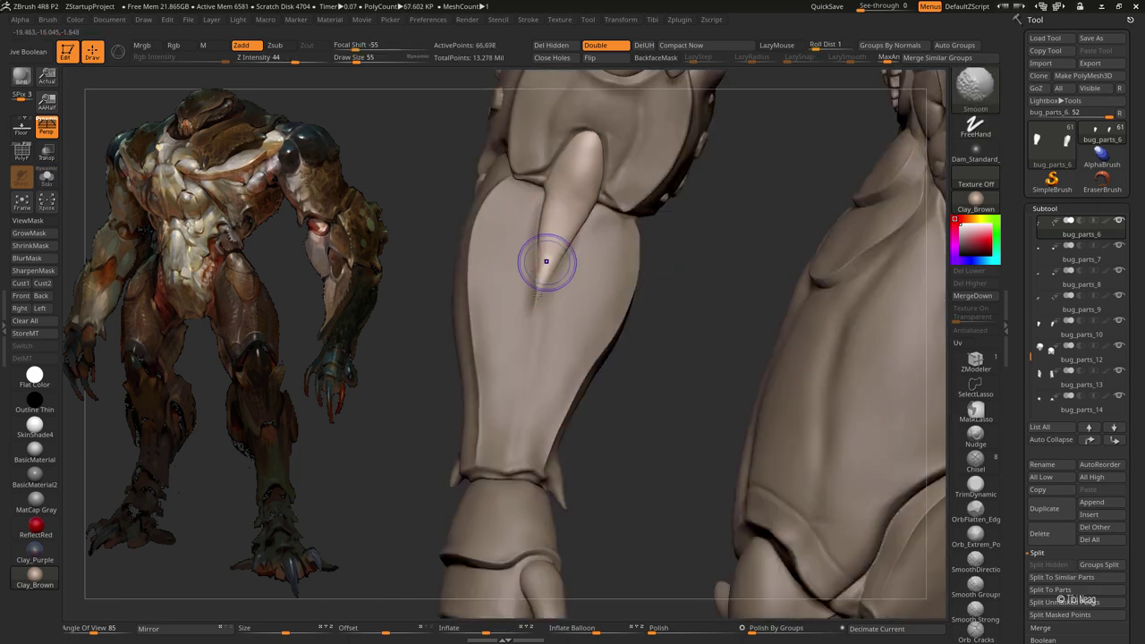
- DynaMesh the bug_parts_6 spike, Solo it and switch to the Clay brush
ctrl+drag(716, 228, 743, 250)
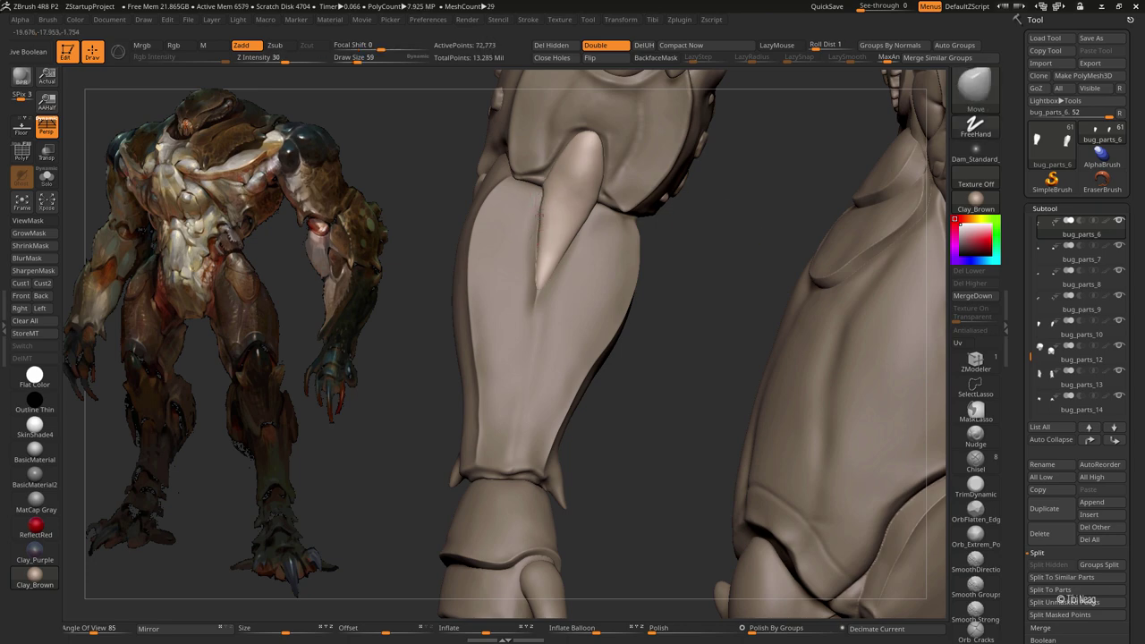
key(ctrl+shift+s)
key(b)
key(c)
key(l)
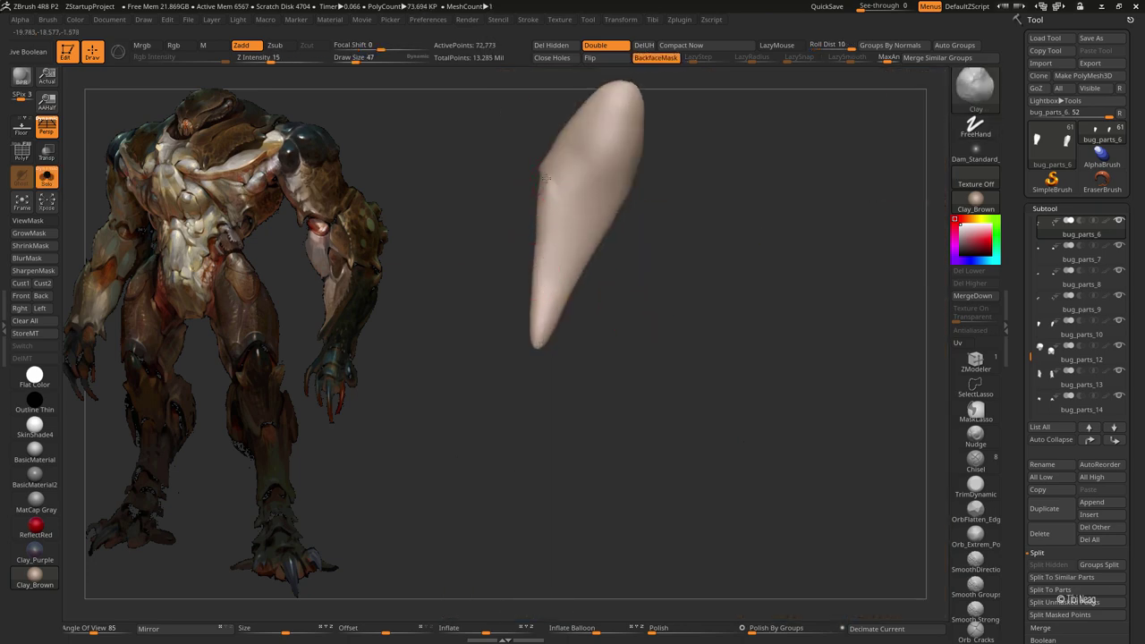
key(ctrl+shift+s)
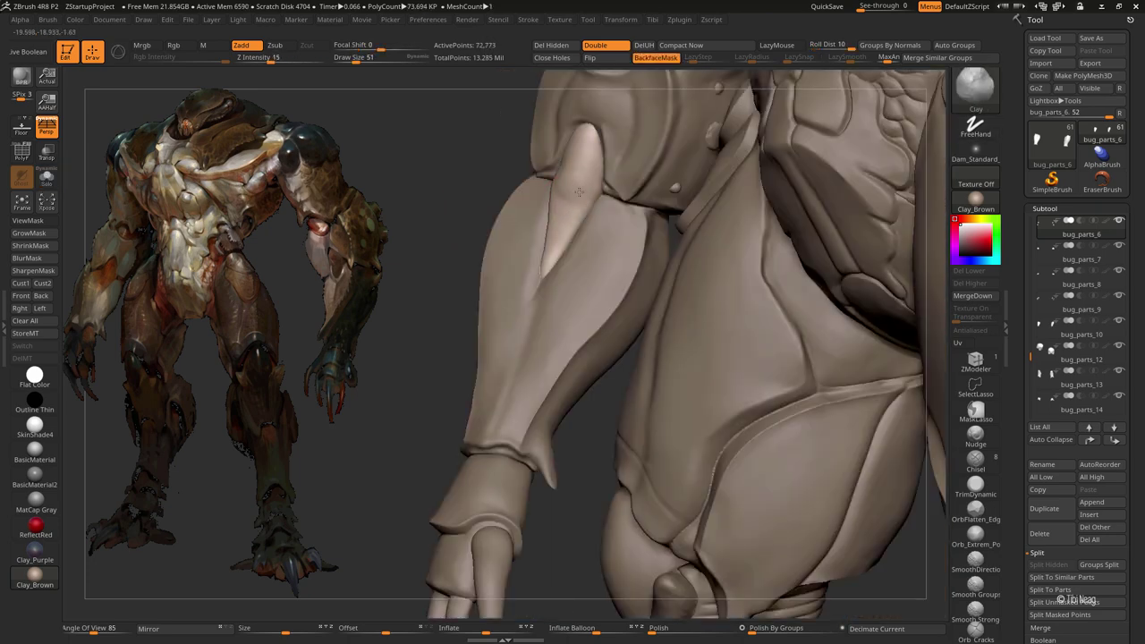
key(ctrl+shift+s)
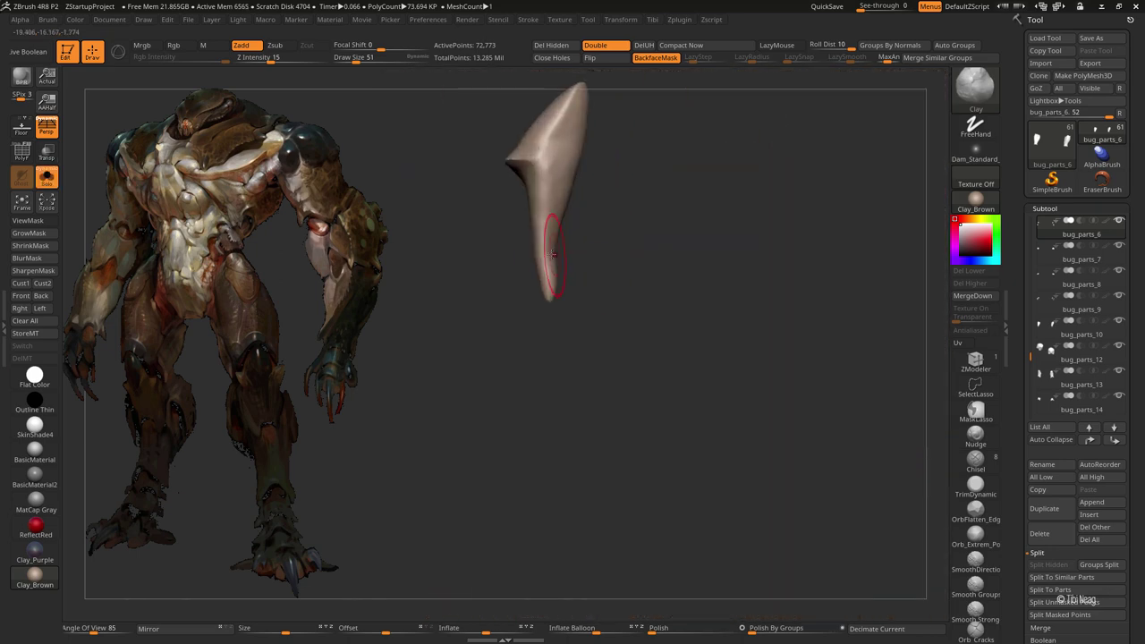
- Smooth the lumps out of the spike, then check it on the full model
shift+drag(609, 234, 639, 255)
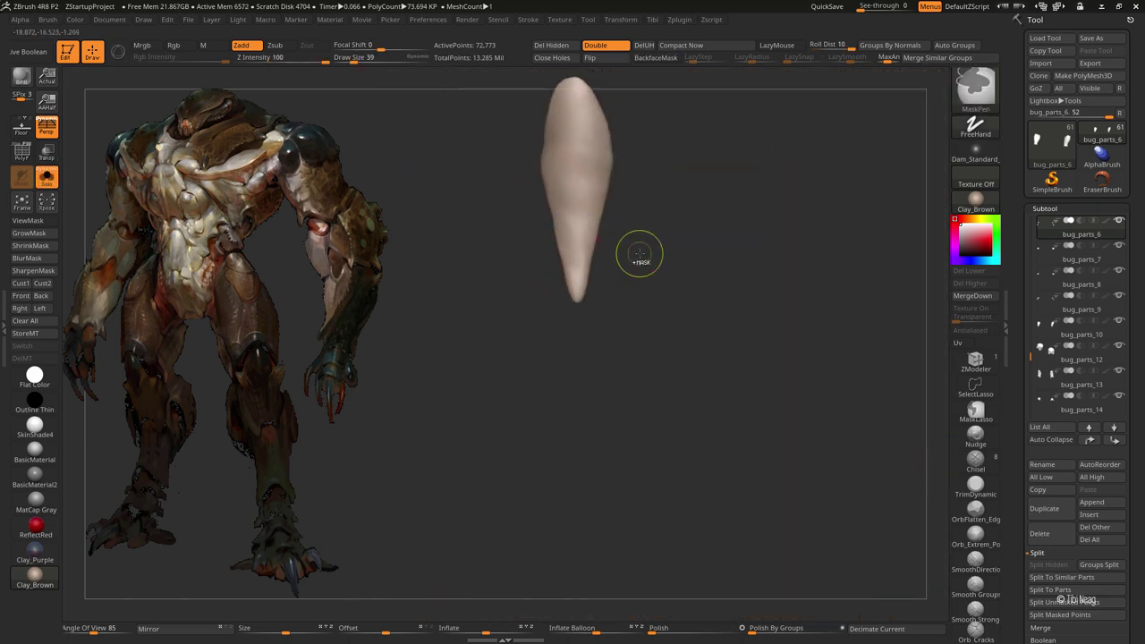
key(shift)
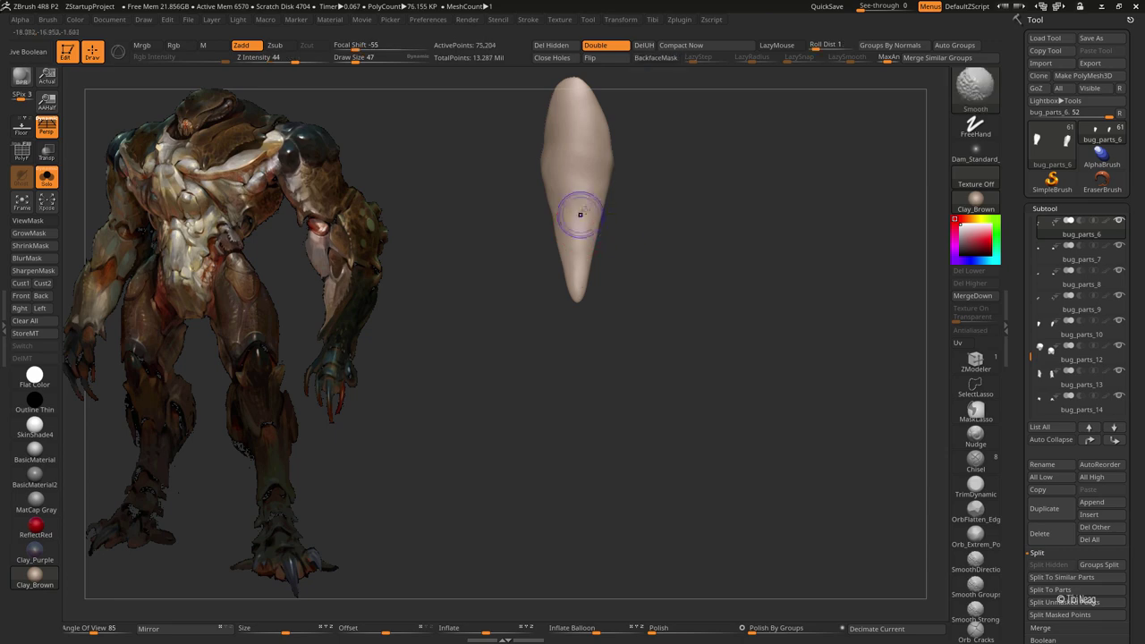
mouse_move(552, 161)
shift+mouse_down()
mouse_move(578, 169)
mouse_move(572, 154)
shift+mouse_up()
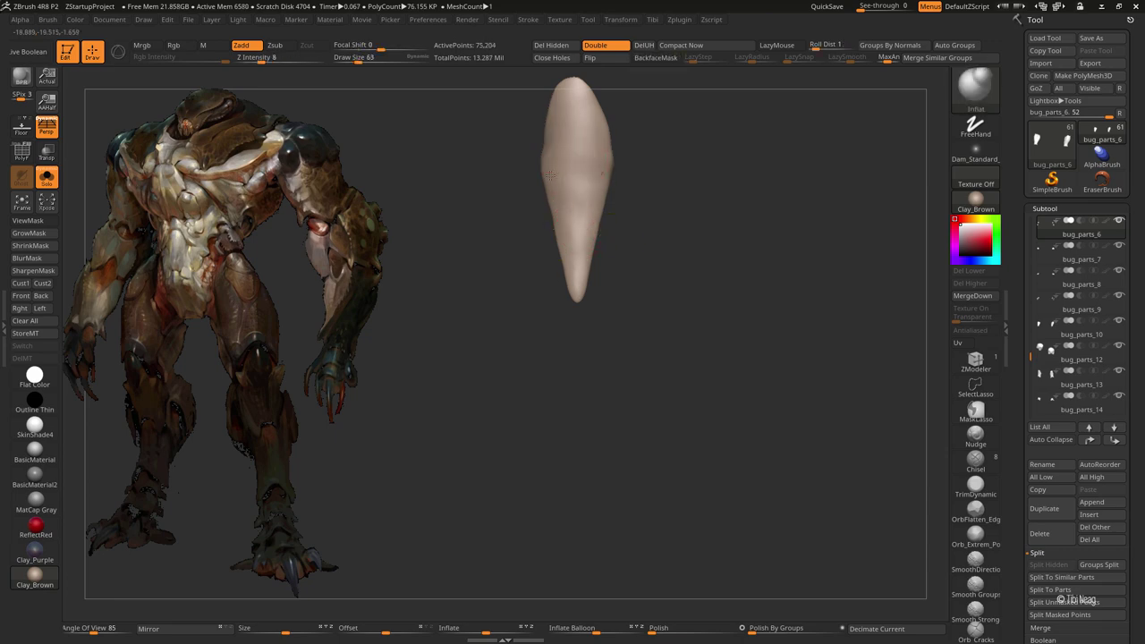
key(ctrl+shift+s)
key(f)
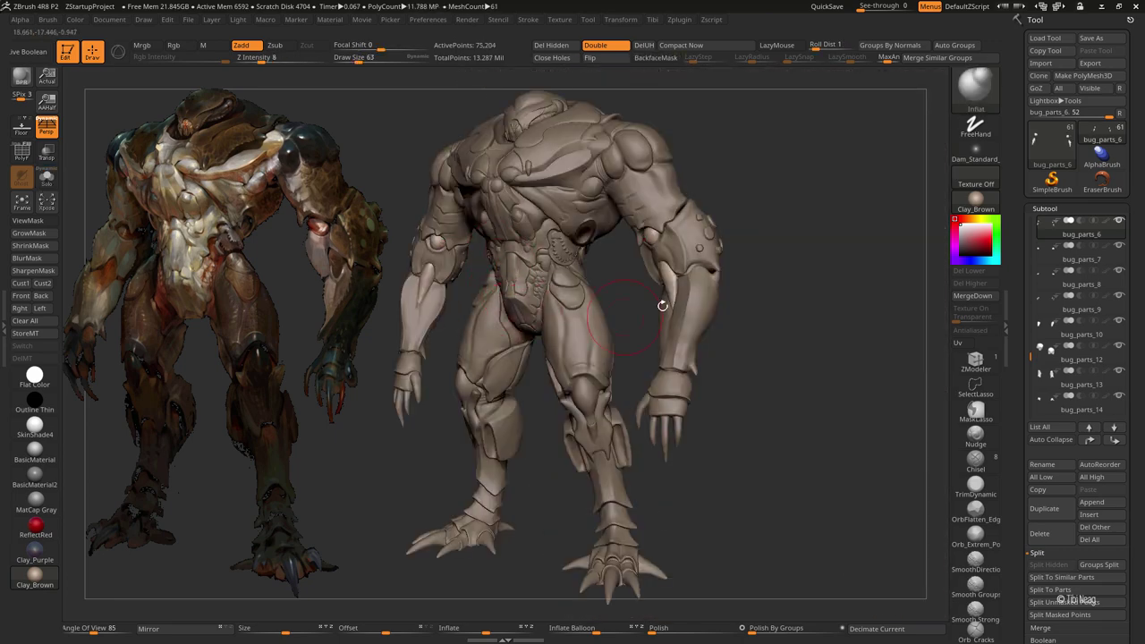
key(ctrl+shift+s)
key(ctrl+shift+s)
drag(755, 206, 769, 168)
drag(472, 304, 627, 296)
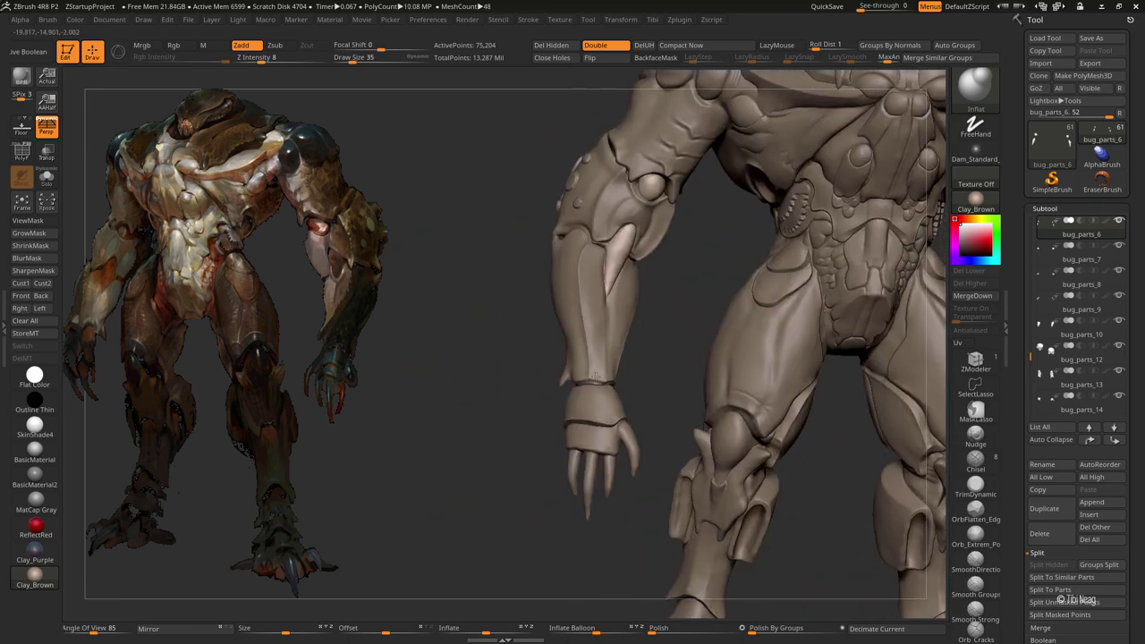
- Pick Alpha 51, carve a crease along the forearm plate and smooth it near the wrist
click(973, 152)
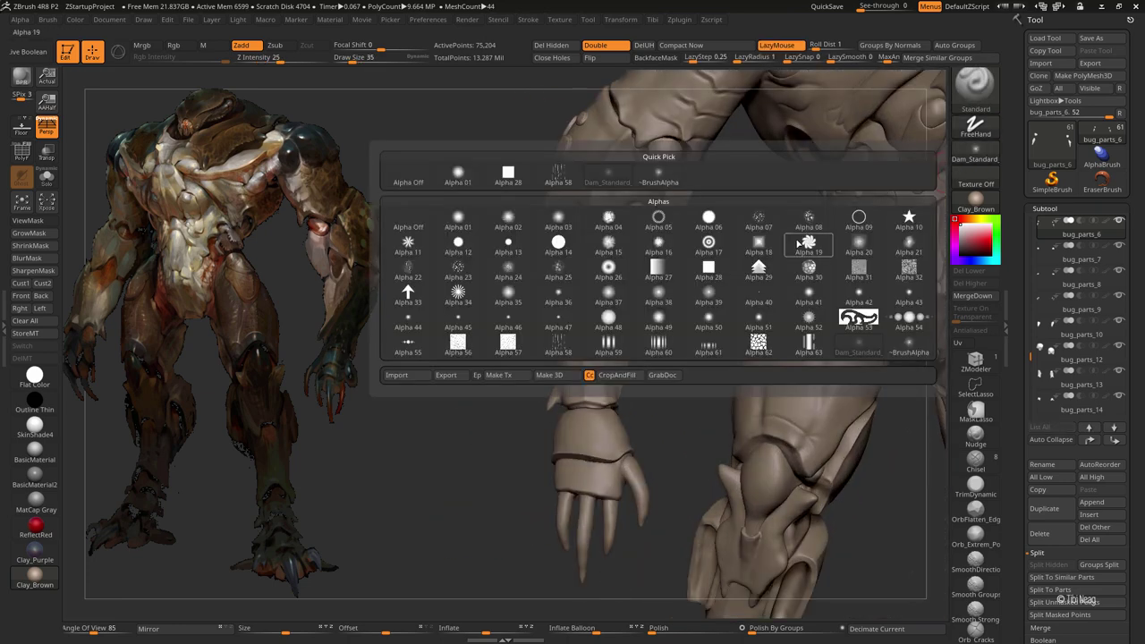
click(757, 324)
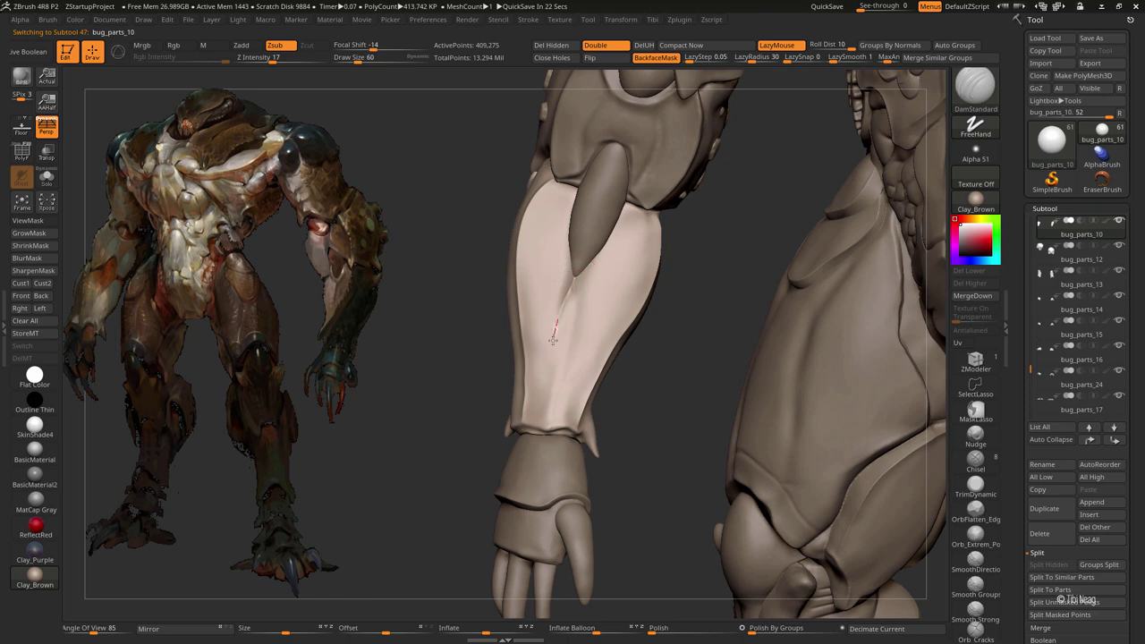
drag(558, 300, 566, 266)
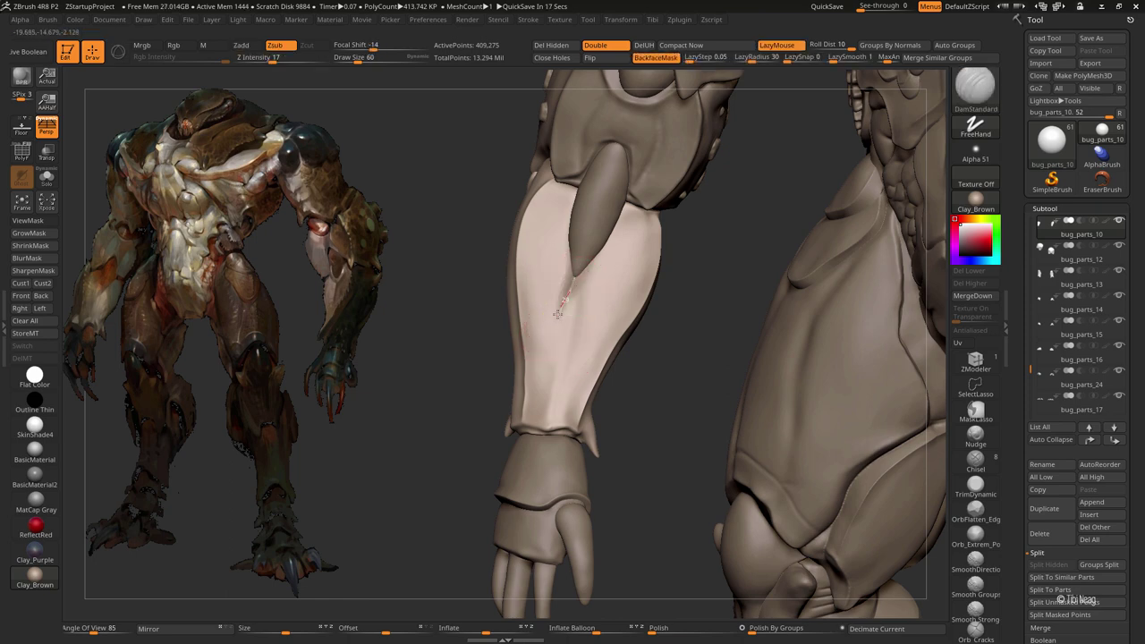
mouse_move(547, 399)
shift+mouse_down()
mouse_move(578, 332)
mouse_move(564, 296)
shift+mouse_up()
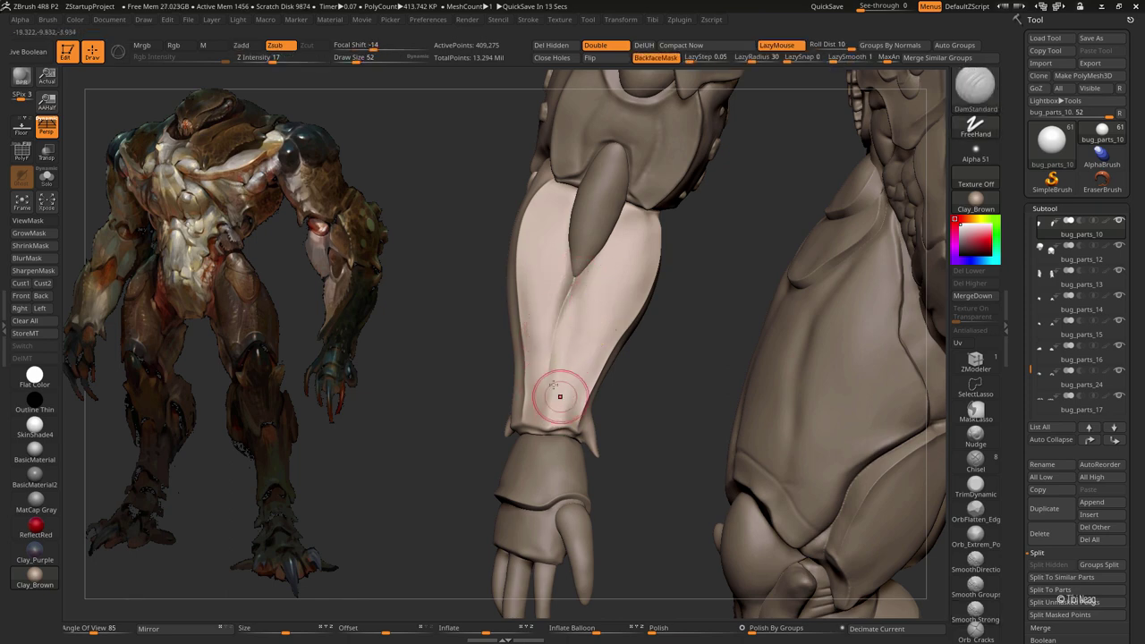
shift+drag(554, 343, 550, 409)
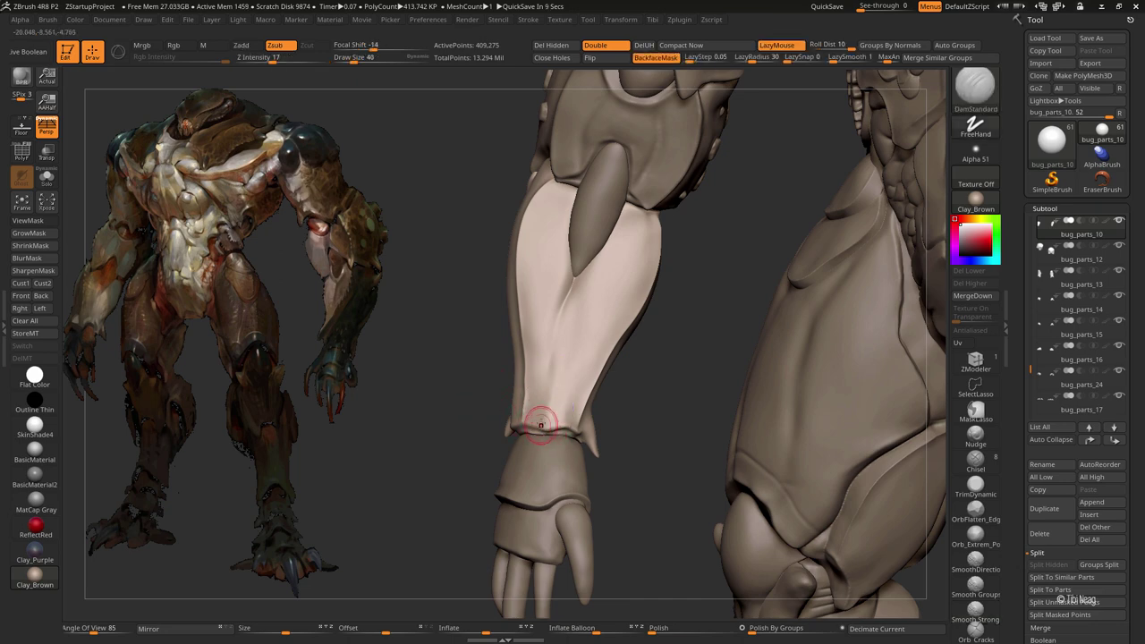
- Switch to the Inflat brush at strength 8 and turn toward the hand
key(b)
key(i)
key(n)
right_drag(540, 421, 560, 412)
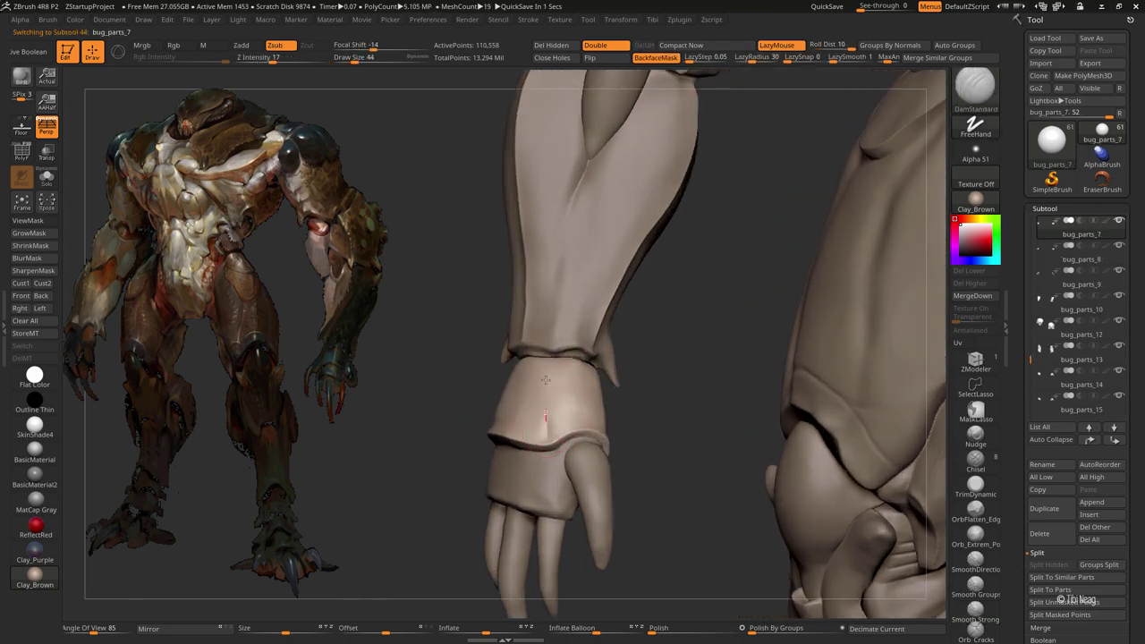
- Solo the bug_parts_8 wrist cuff and deepen its socket into a rounded cavity with Clay
right_drag(554, 418, 652, 327)
key(f)
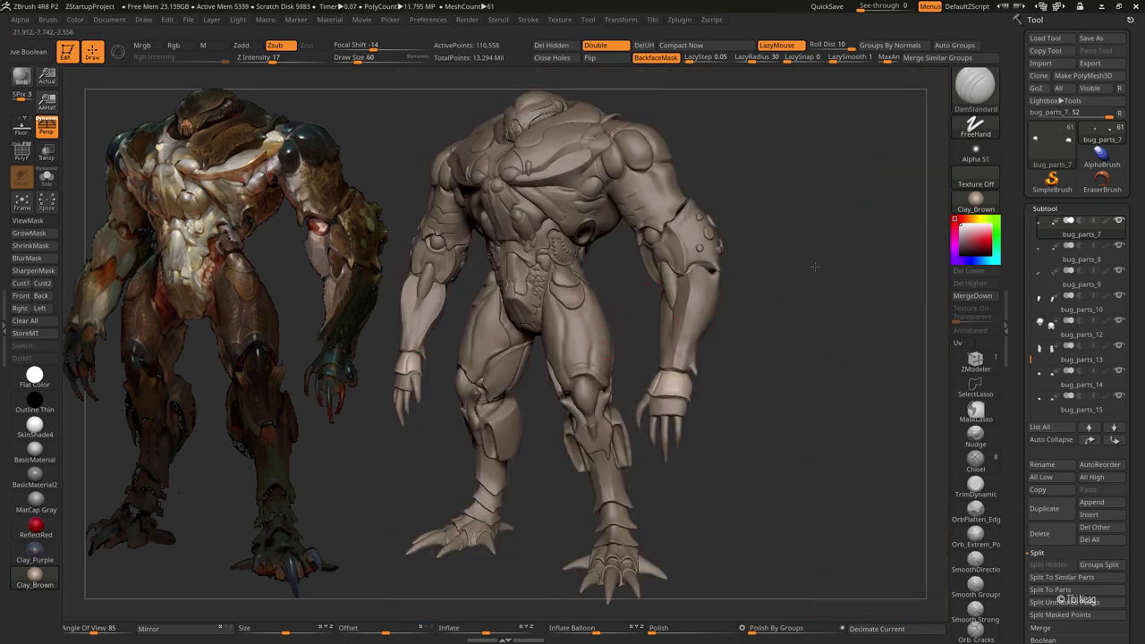
ctrl+right_drag(815, 266, 829, 367)
ctrl+right_drag(524, 447, 384, 472)
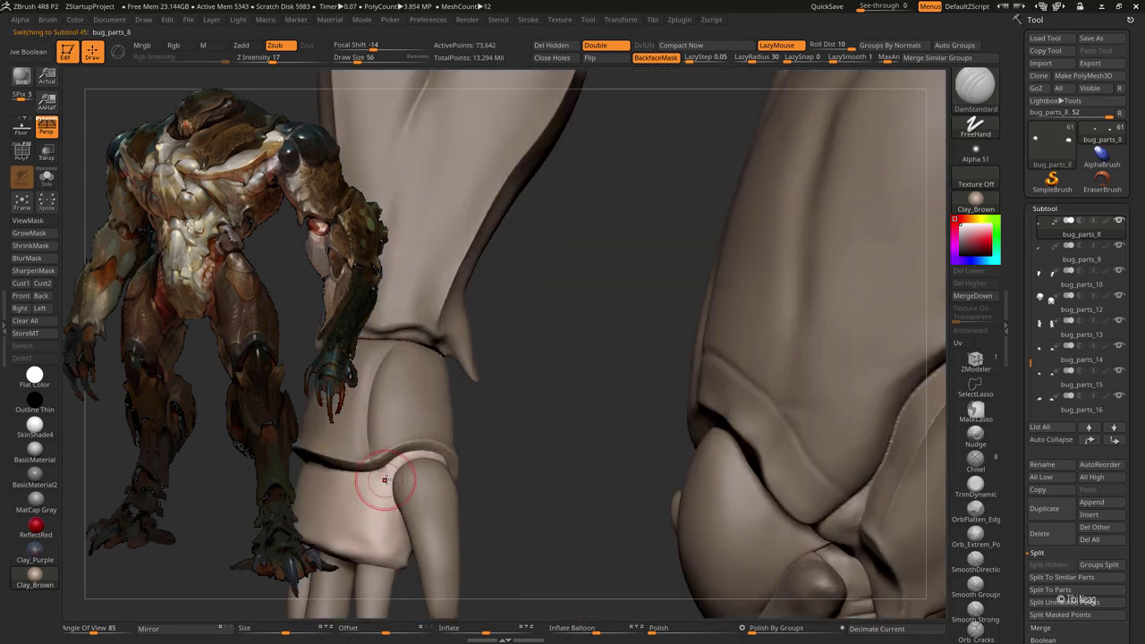
alt+click(384, 472)
key(shift+alt+s)
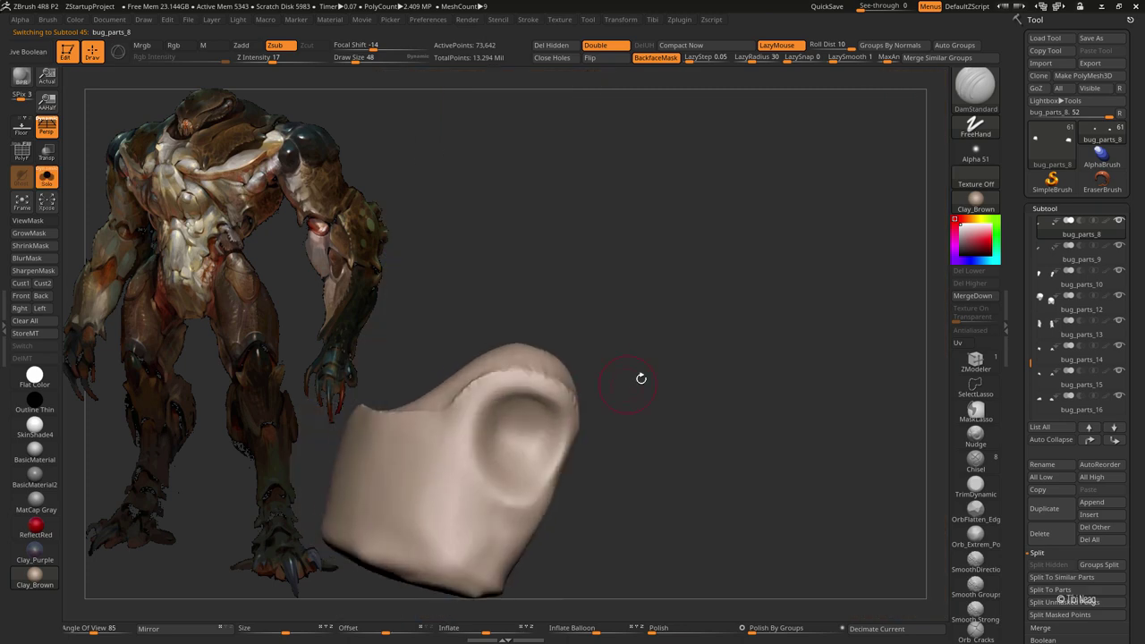
key(b)
key(c)
key(l)
mouse_move(499, 414)
mouse_down()
mouse_move(525, 448)
mouse_move(497, 439)
mouse_move(528, 448)
mouse_move(510, 420)
mouse_up()
- Refine the cavity with DamStandard and hPolish at strength 37, then make bug_parts_9 active
key(b)
key(d)
key(s)
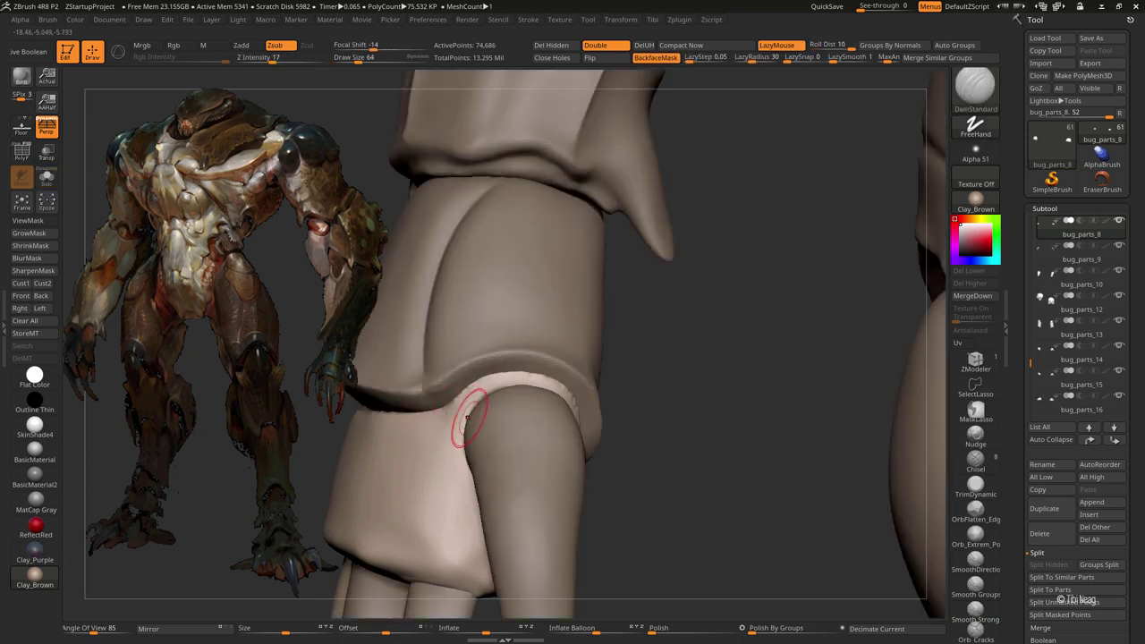
drag(573, 345, 585, 355)
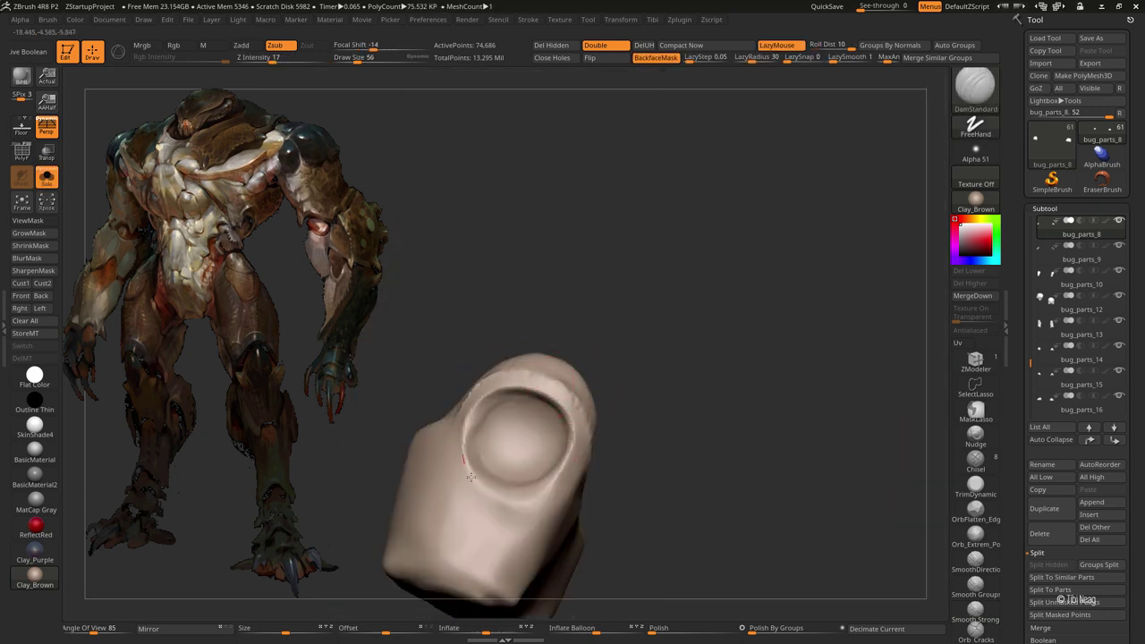
drag(618, 466, 614, 486)
key(b)
key(h)
key(p)
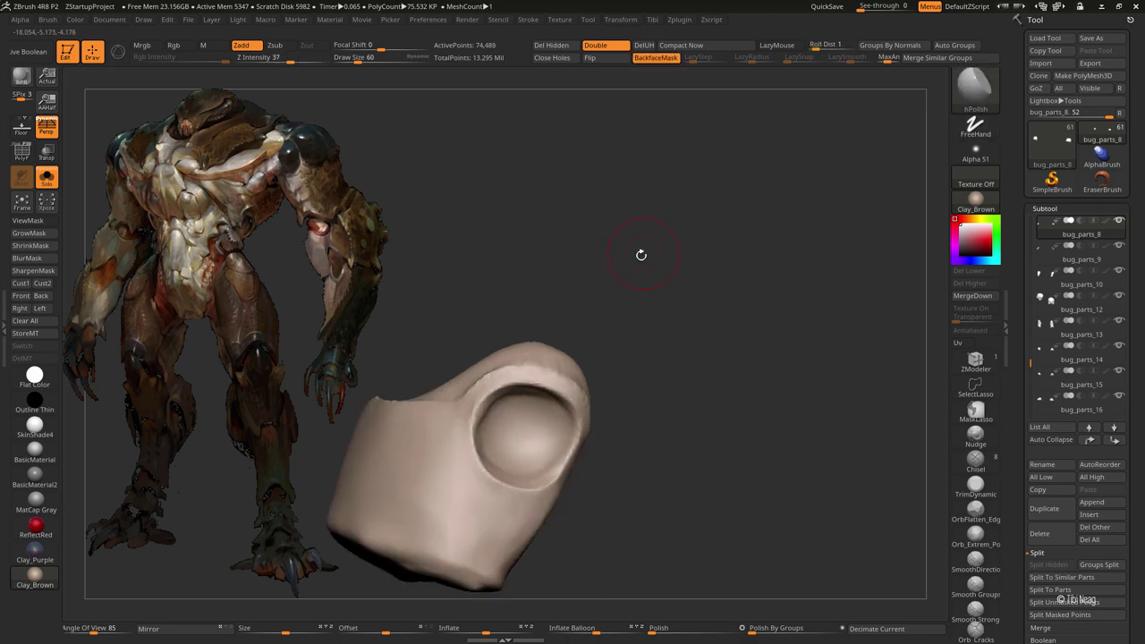
alt+click(524, 465)
key(b)
key(m)
key(v)
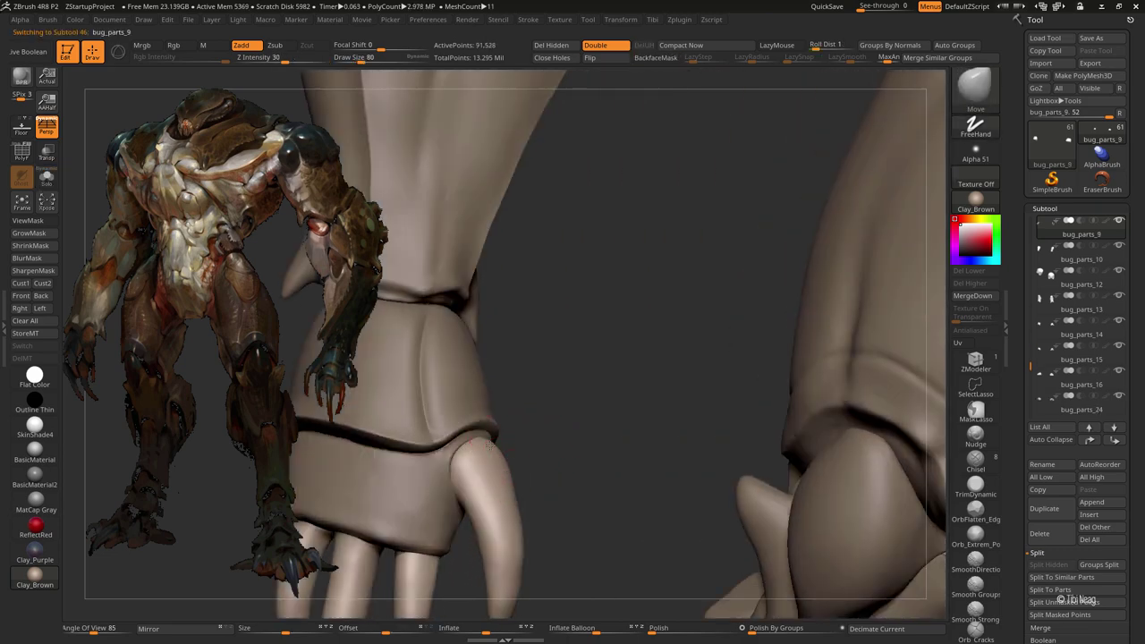
mouse_move(545, 423)
right_down()
mouse_move(463, 460)
mouse_move(535, 432)
right_up()
drag(532, 452, 522, 456)
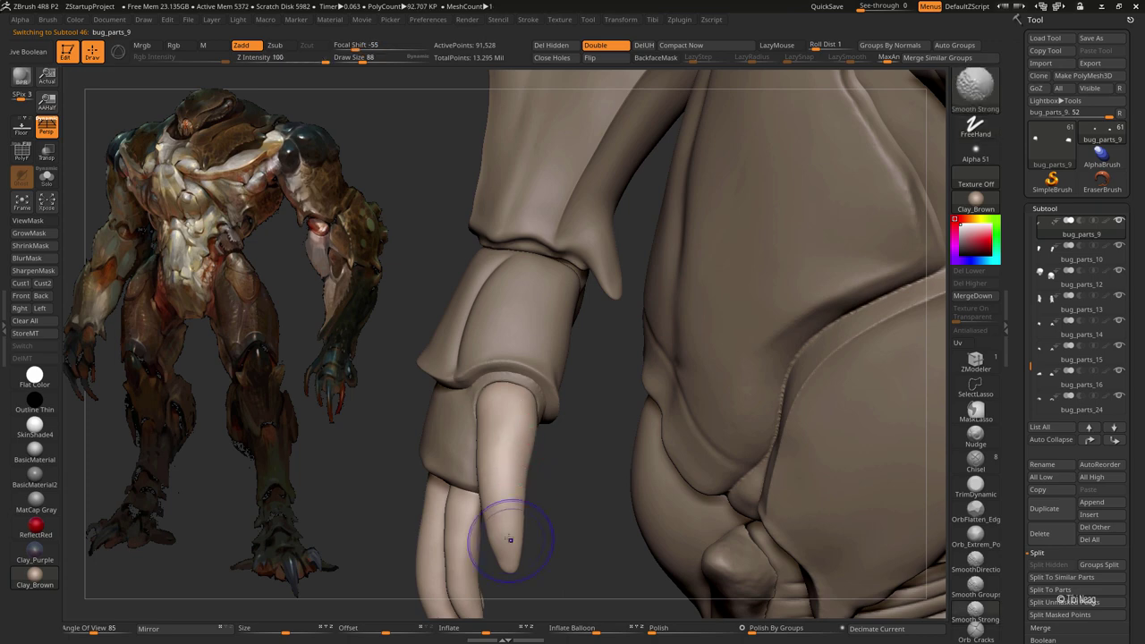
drag(511, 545, 510, 564)
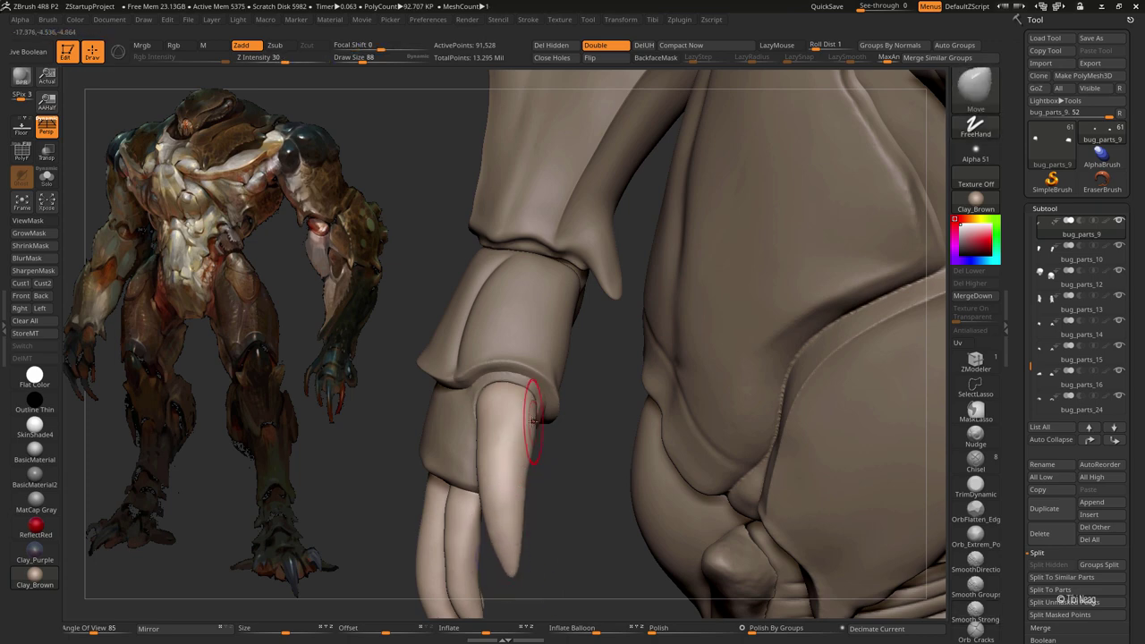
key(alt+s)
key(alt+s)
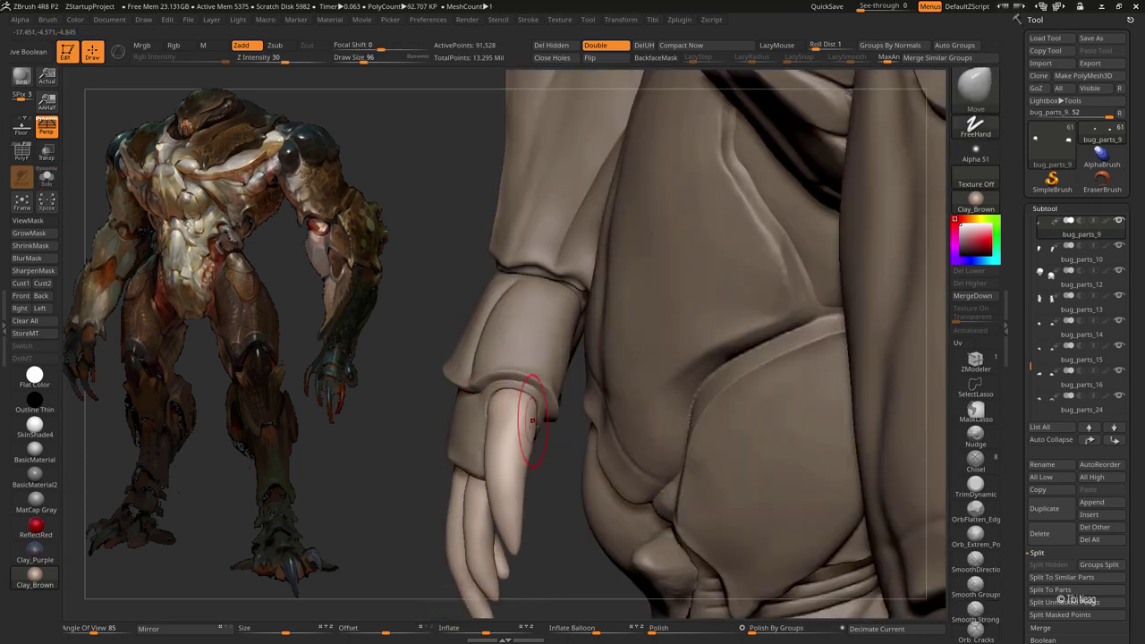
key(f)
key(alt+s)
mouse_move(415, 463)
mouse_down()
mouse_move(681, 383)
mouse_move(502, 469)
mouse_move(519, 464)
mouse_up()
mouse_move(453, 495)
alt+mouse_down()
mouse_move(468, 473)
mouse_move(492, 492)
alt+mouse_up()
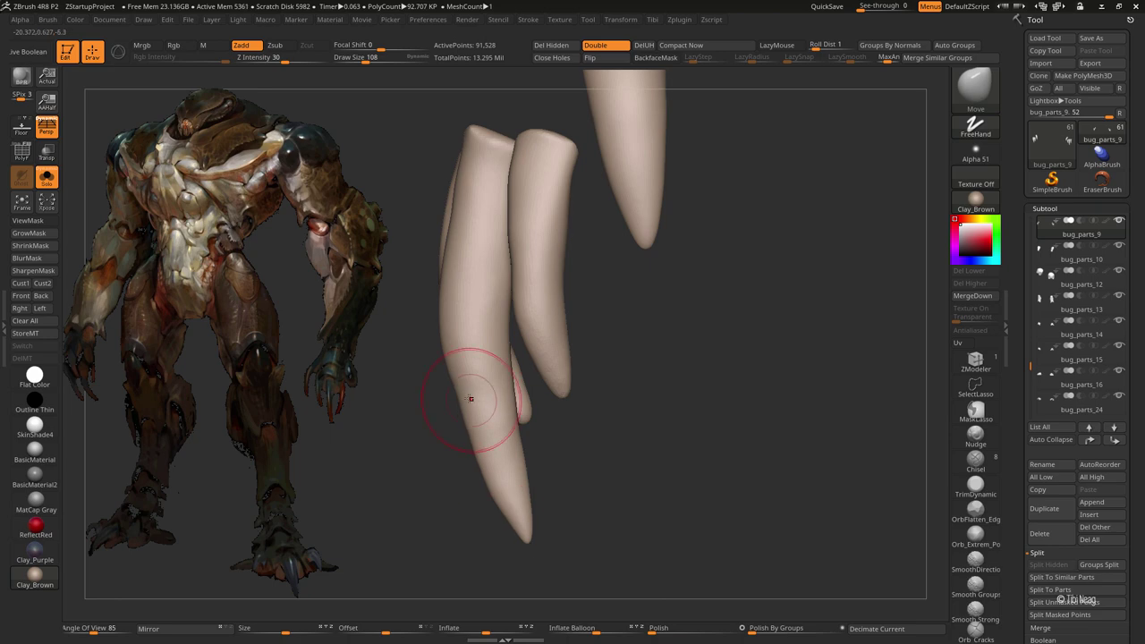
key(f)
- Isolate the bug_parts_8 knuckle piece and smooth its lower-left edge with a smaller brush
key(alt+s)
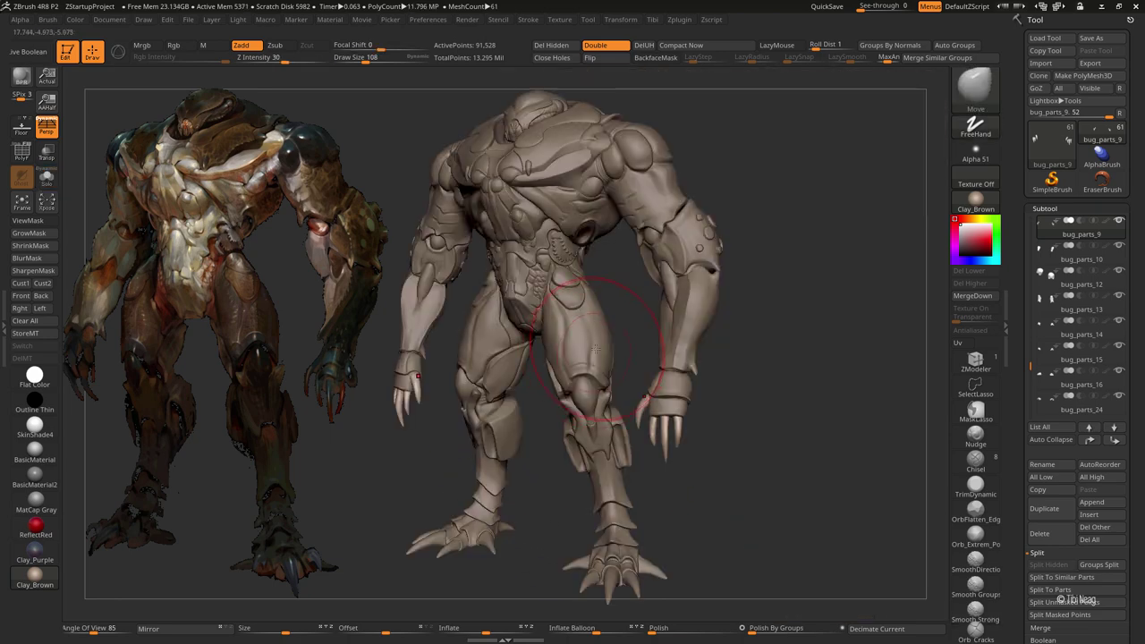
key(alt+s)
key(alt+s)
drag(597, 347, 501, 322)
alt+click(427, 301)
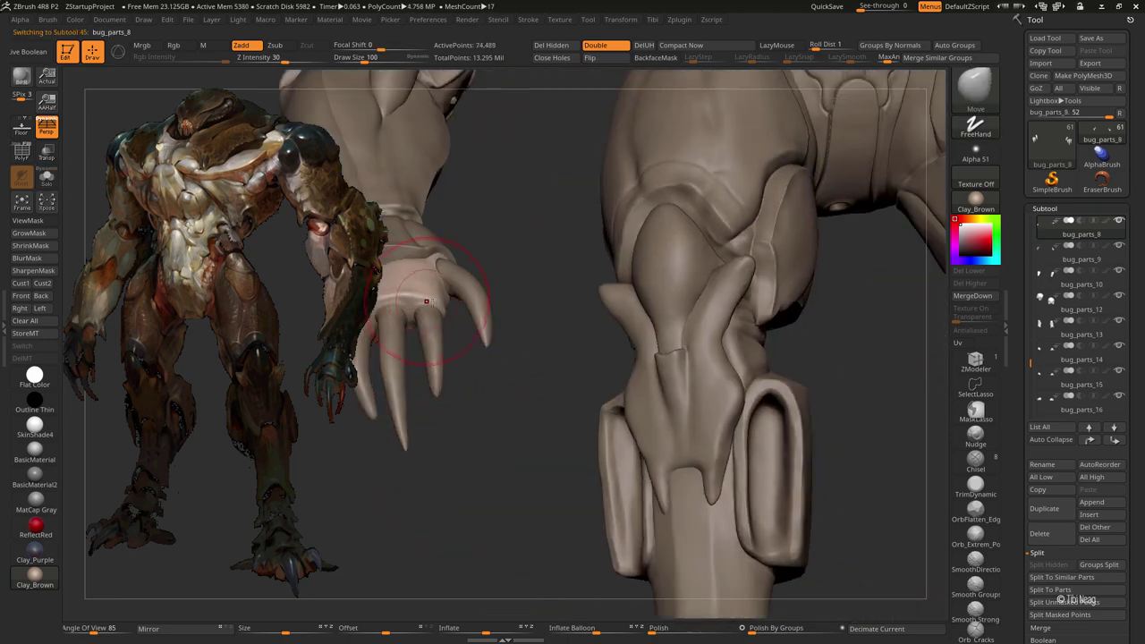
key(alt+s)
mouse_move(631, 478)
mouse_down()
mouse_move(519, 366)
mouse_move(800, 166)
mouse_move(569, 298)
mouse_up()
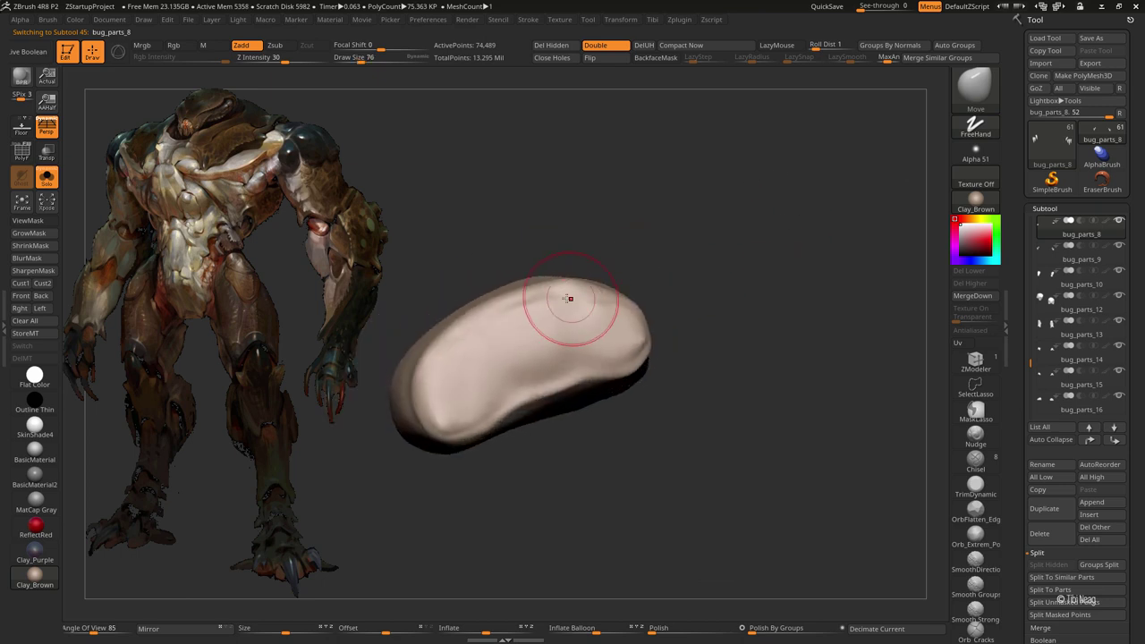
key(bracketleft)
key(bracketleft)
key(bracketleft)
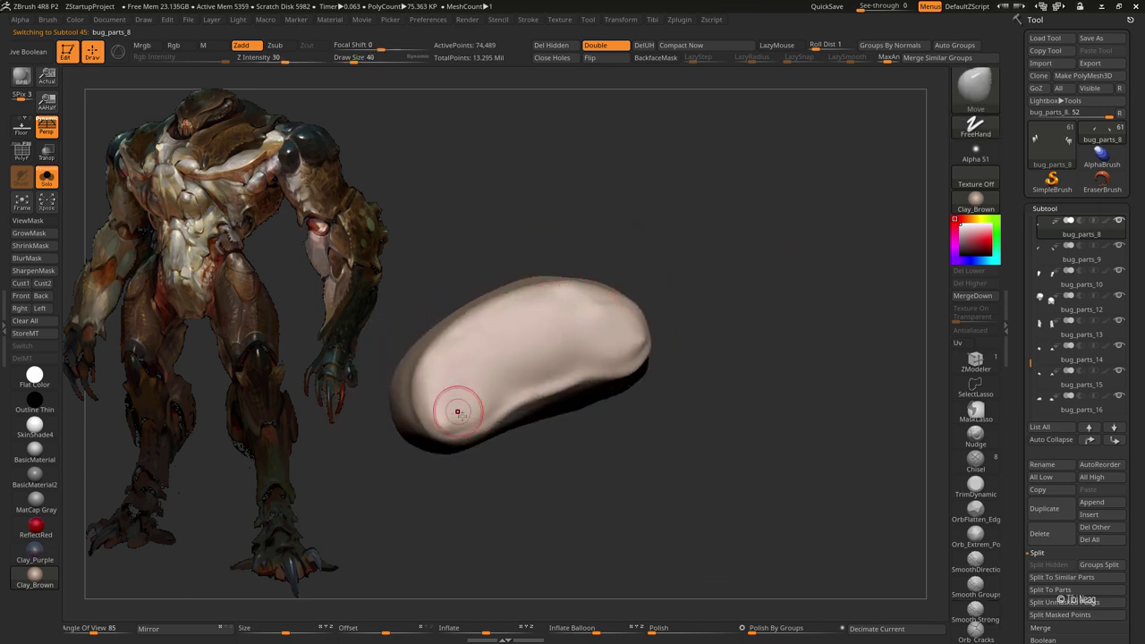
shift+drag(457, 411, 481, 398)
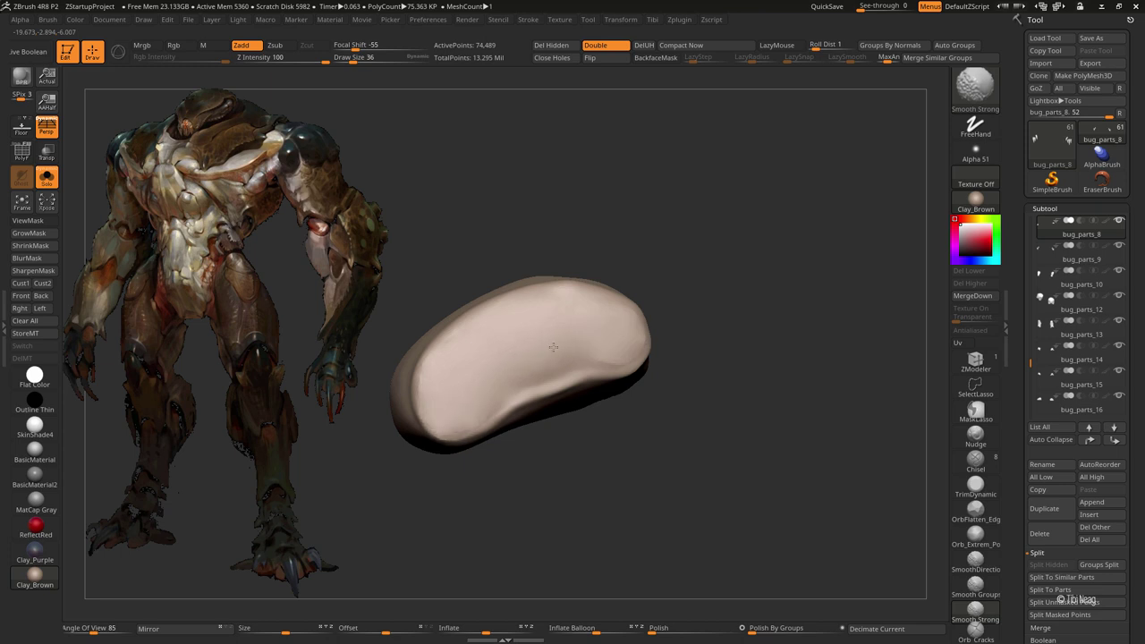
- Check the knuckle piece against the claw using see-through display, then isolate it again
drag(649, 221, 634, 235)
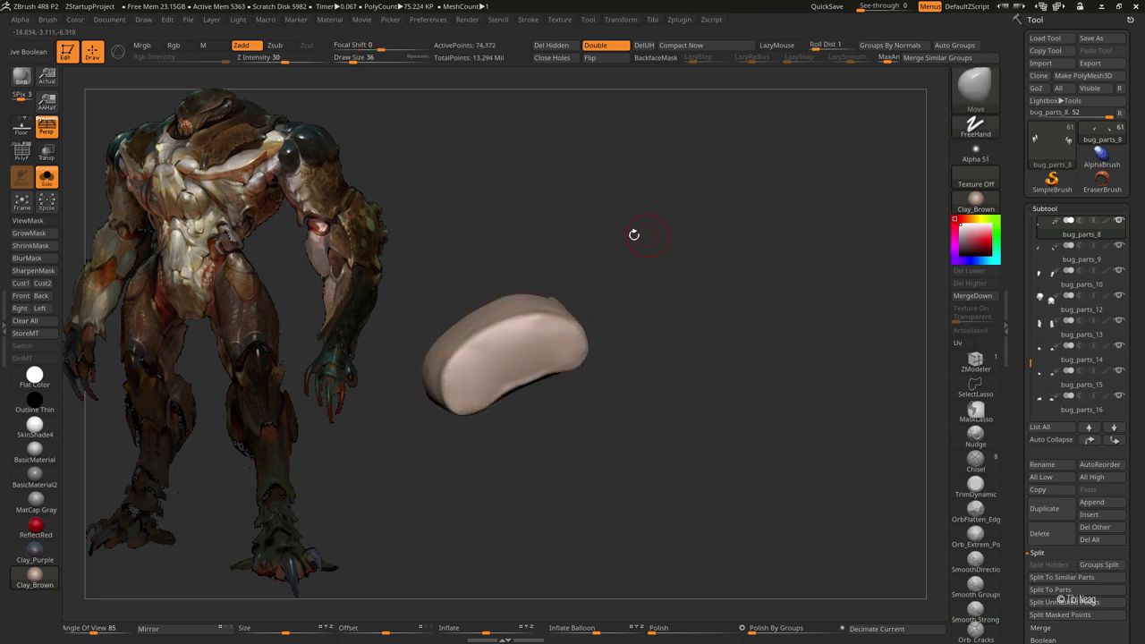
key(alt+s)
drag(471, 481, 483, 387)
key(ctrl+shift+t)
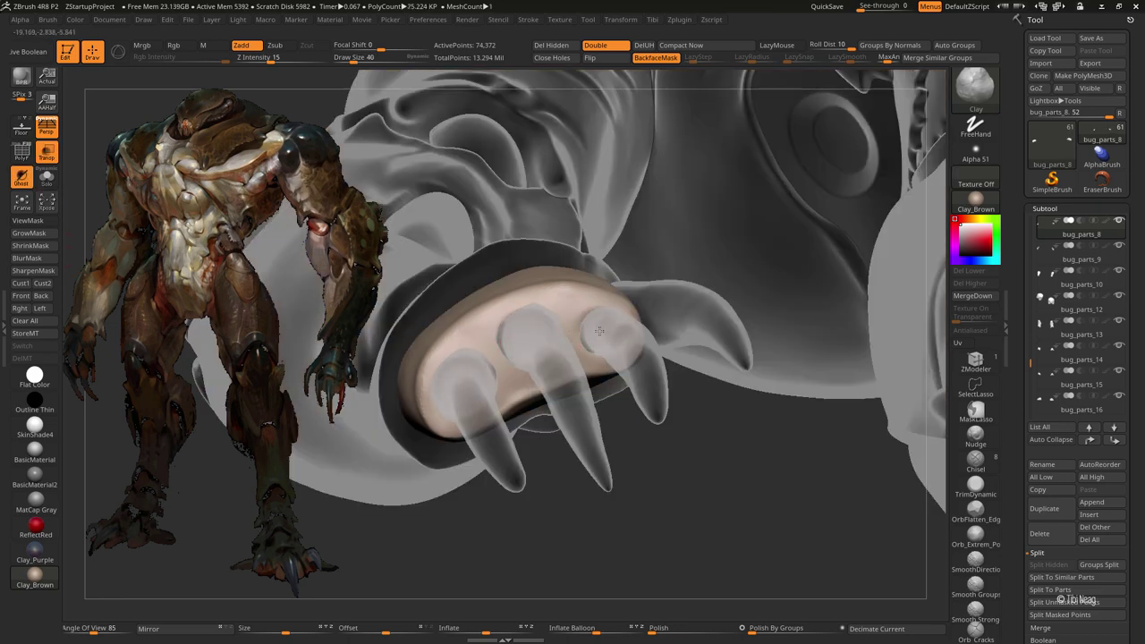
key(ctrl+shift+t)
key(alt+s)
key(alt+s)
key(alt+s)
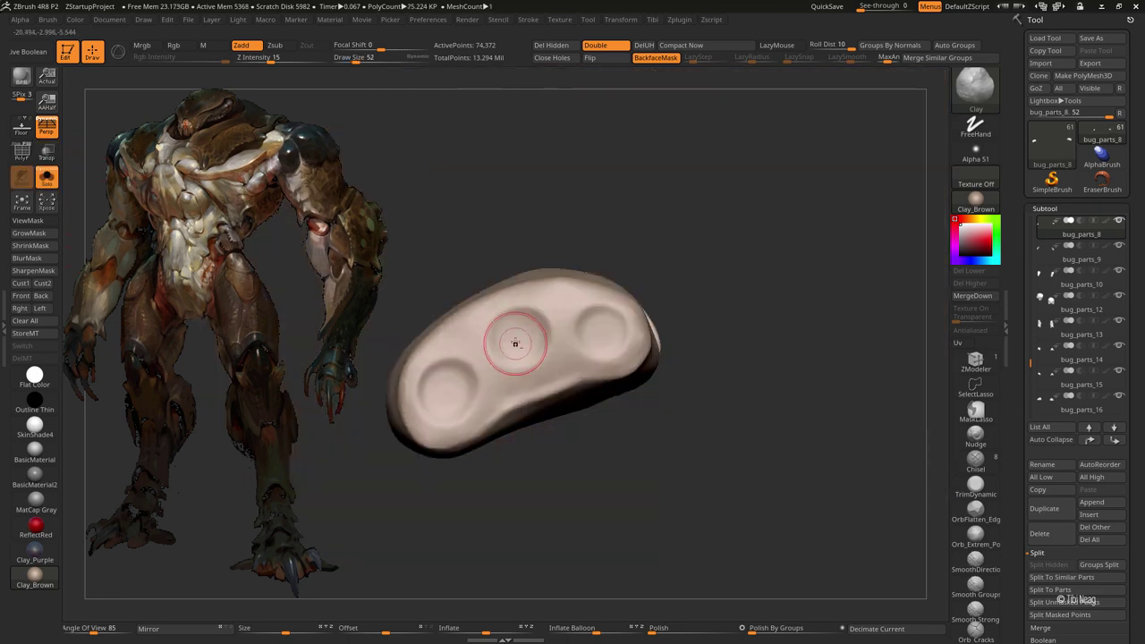
- Carve centre, right and left finger sockets, deepening them again with brush size 60
alt+drag(521, 336, 502, 341)
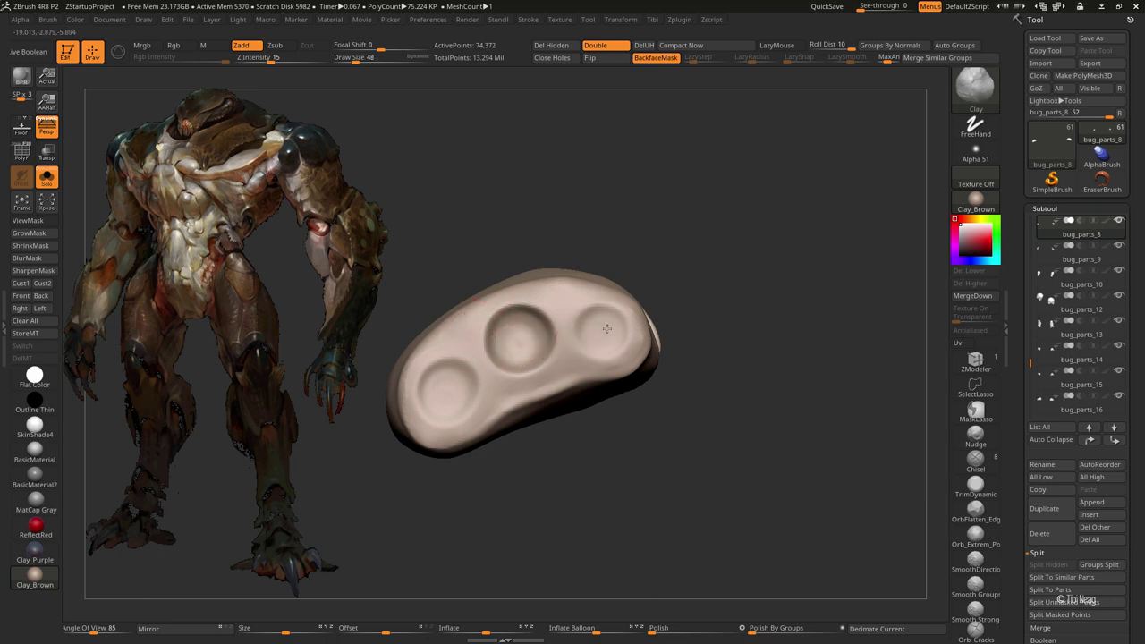
alt+drag(607, 329, 601, 333)
alt+drag(456, 379, 446, 391)
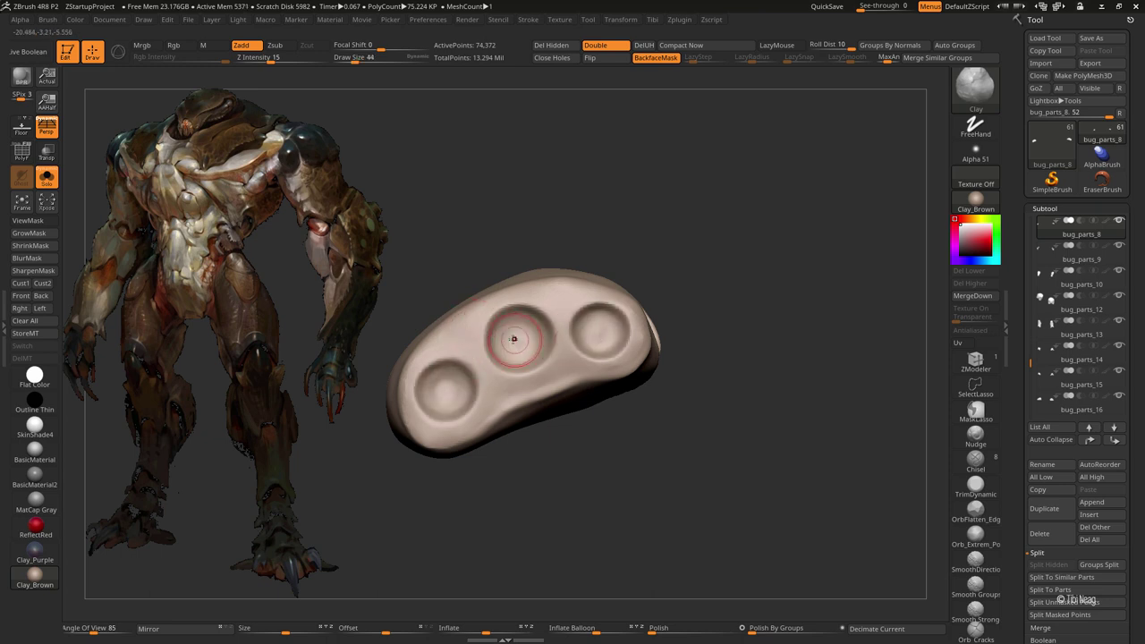
key(bracketright)
alt+drag(514, 345, 518, 343)
alt+drag(601, 332, 605, 334)
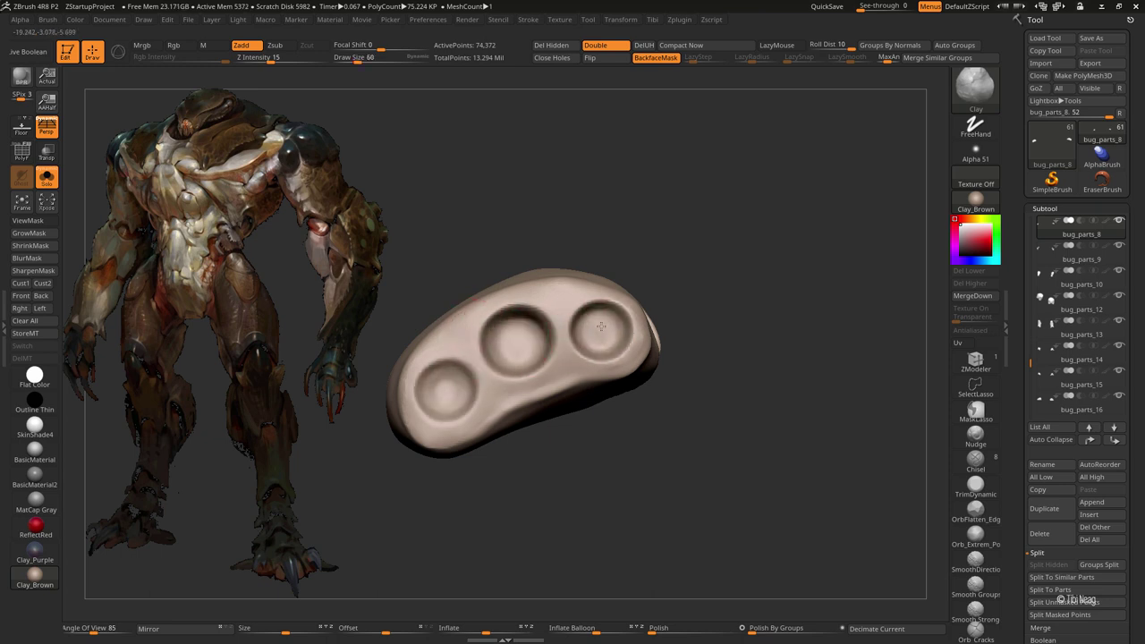
alt+drag(443, 380, 444, 390)
- Switch back to the Move brush and orbit around the hand
mouse_move(534, 269)
mouse_down()
mouse_move(634, 164)
mouse_move(624, 242)
mouse_up()
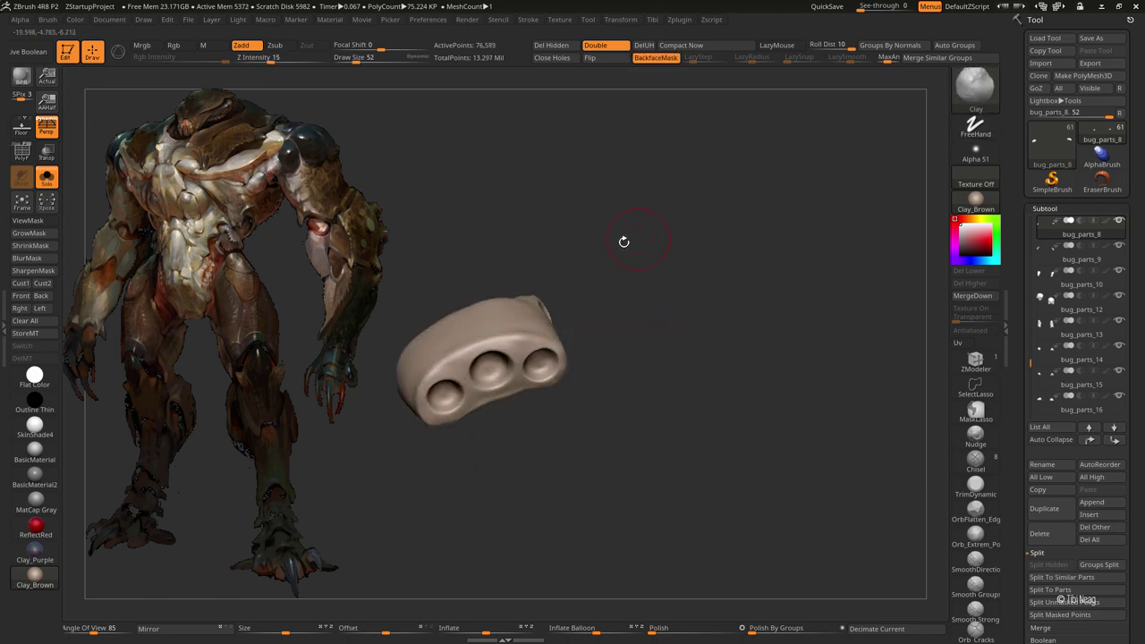
key(b)
key(m)
key(v)
drag(456, 358, 486, 382)
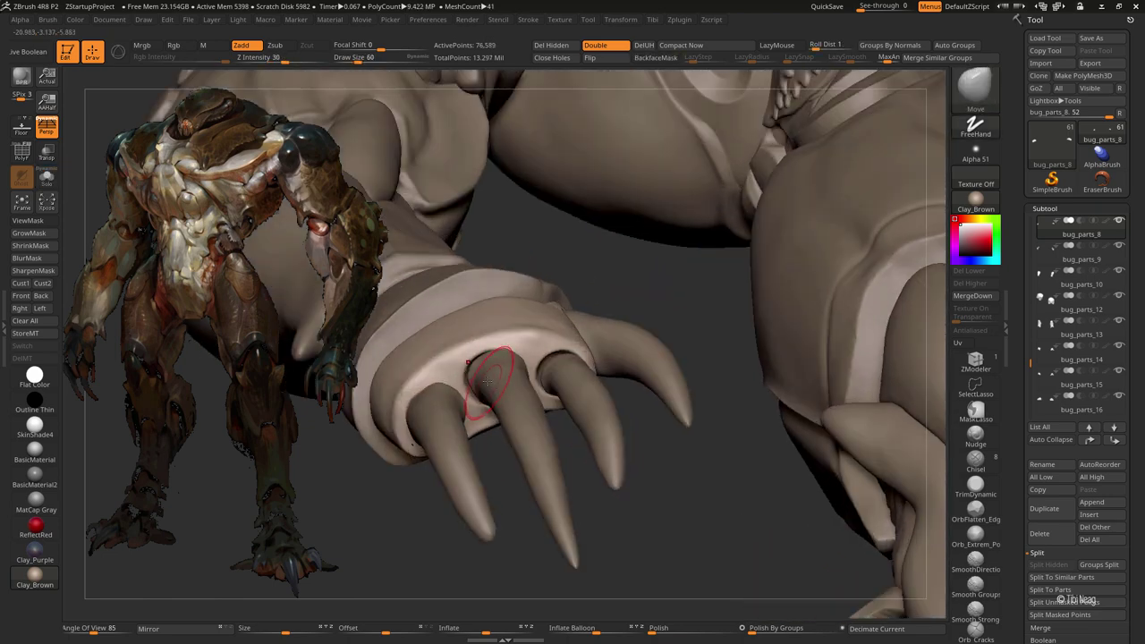
- Make the bug_parts_9 claws active, set brush size 103 and Solo them
mouse_move(486, 382)
right_down()
mouse_move(471, 345)
mouse_move(523, 365)
mouse_move(589, 367)
right_up()
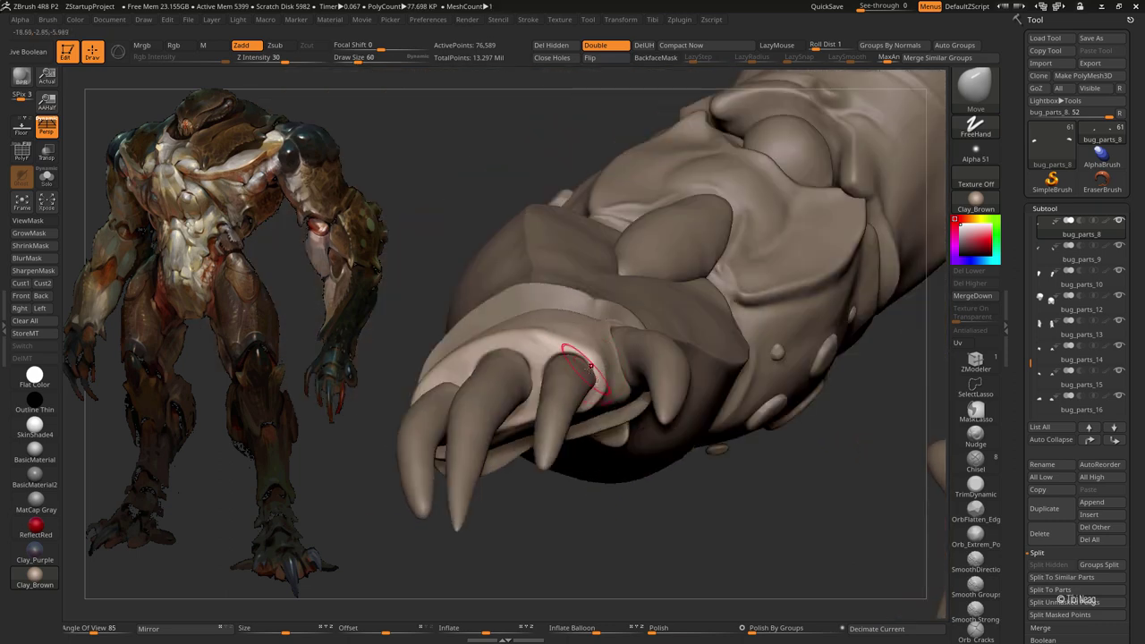
alt+click(575, 371)
mouse_move(556, 404)
right_down()
mouse_move(583, 369)
mouse_move(534, 331)
right_up()
key(space)
drag(534, 332, 539, 328)
mouse_move(571, 366)
right_down()
mouse_move(448, 392)
mouse_move(421, 319)
mouse_move(435, 384)
right_up()
key(ctrl+shift+s)
scroll(427, 298, up, 3)
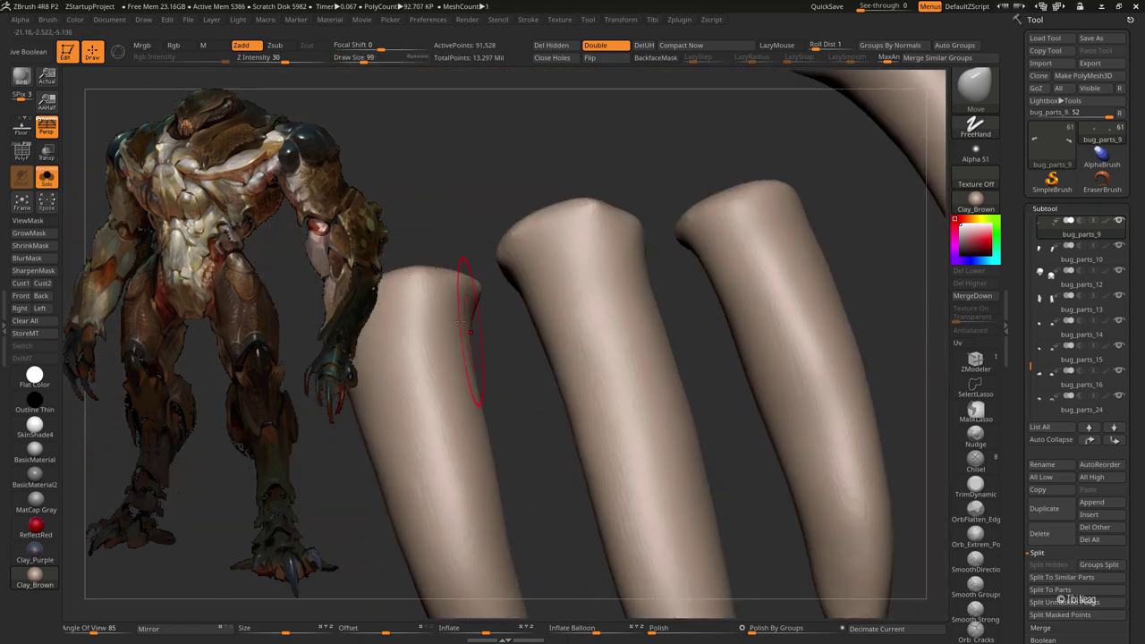
key([)
right_drag(435, 299, 472, 296)
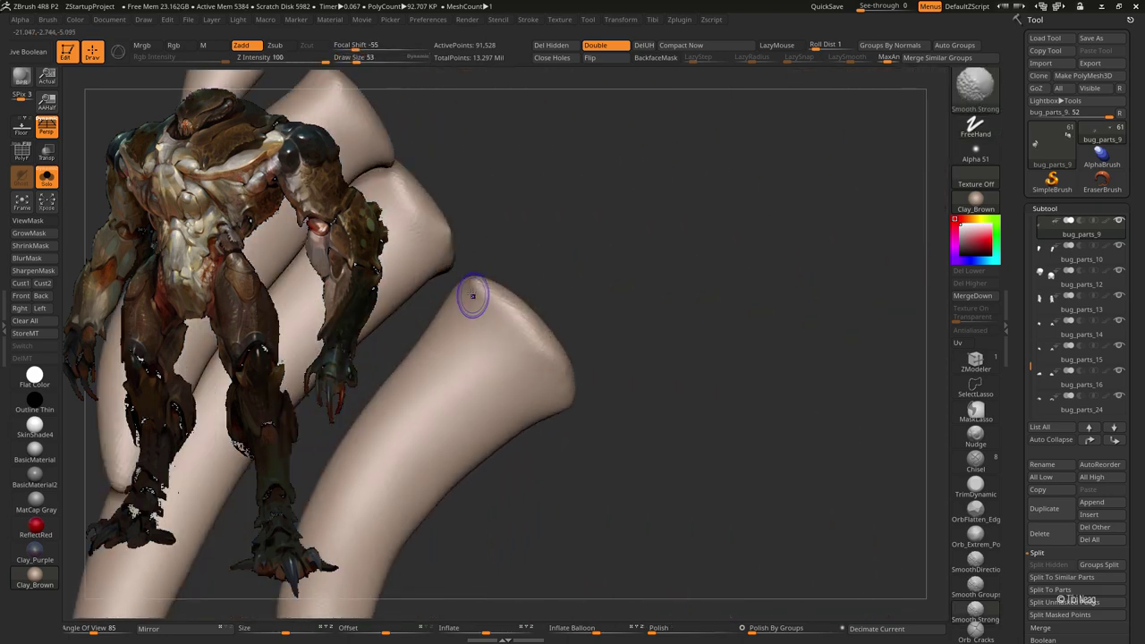
key(bracketright)
mouse_move(557, 376)
right_down()
mouse_move(507, 302)
mouse_move(562, 345)
mouse_move(460, 303)
mouse_move(440, 504)
mouse_move(527, 367)
right_up()
- Smooth the claw fingers and push the outer finger outward into a longer tapered tip
right_drag(462, 443, 528, 318)
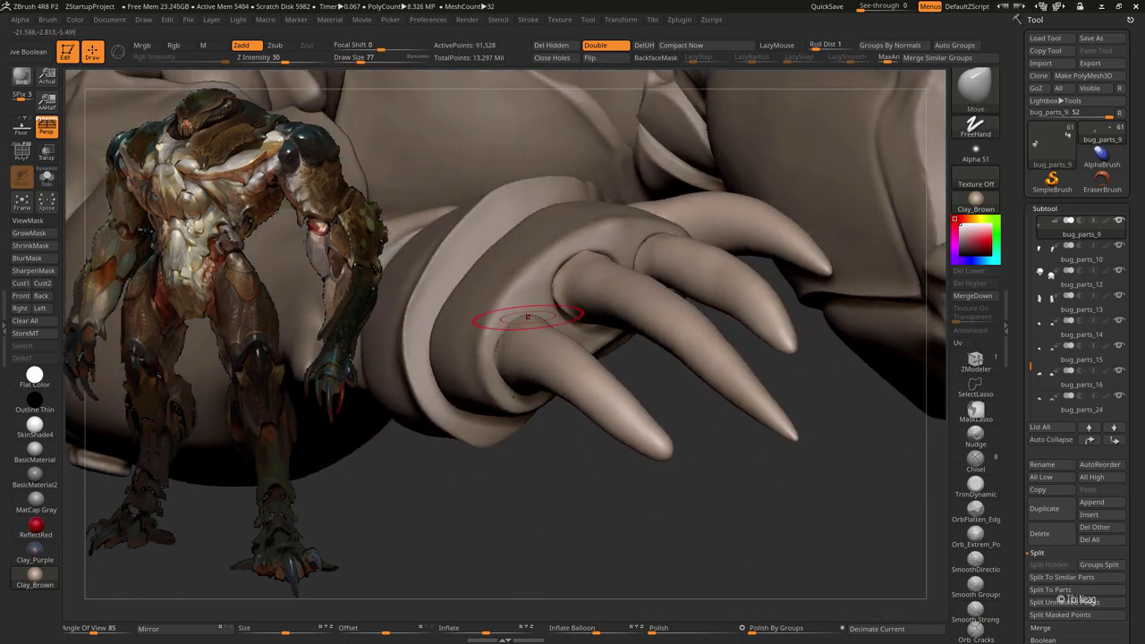
right_drag(626, 563, 566, 303)
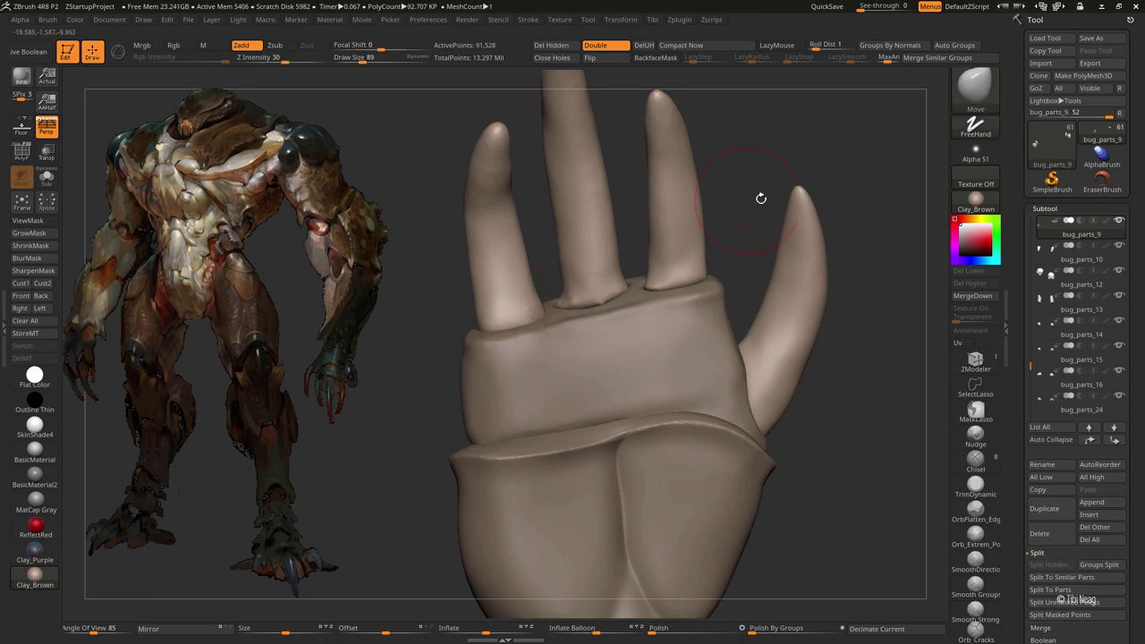
right_drag(761, 198, 486, 174)
right_drag(427, 123, 505, 234)
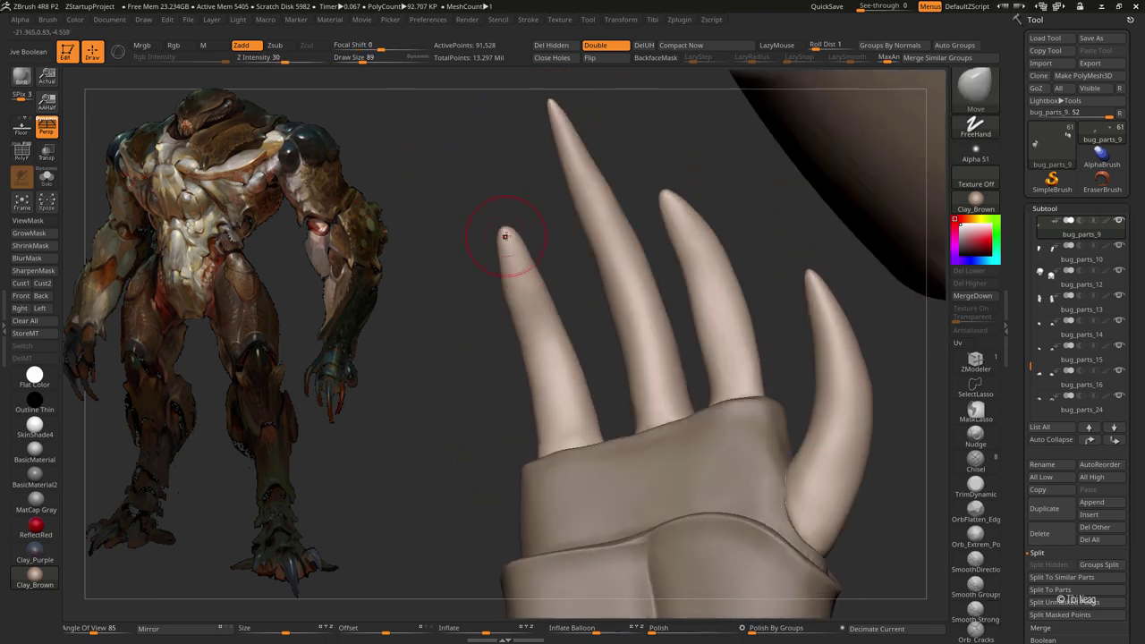
right_drag(605, 278, 676, 207)
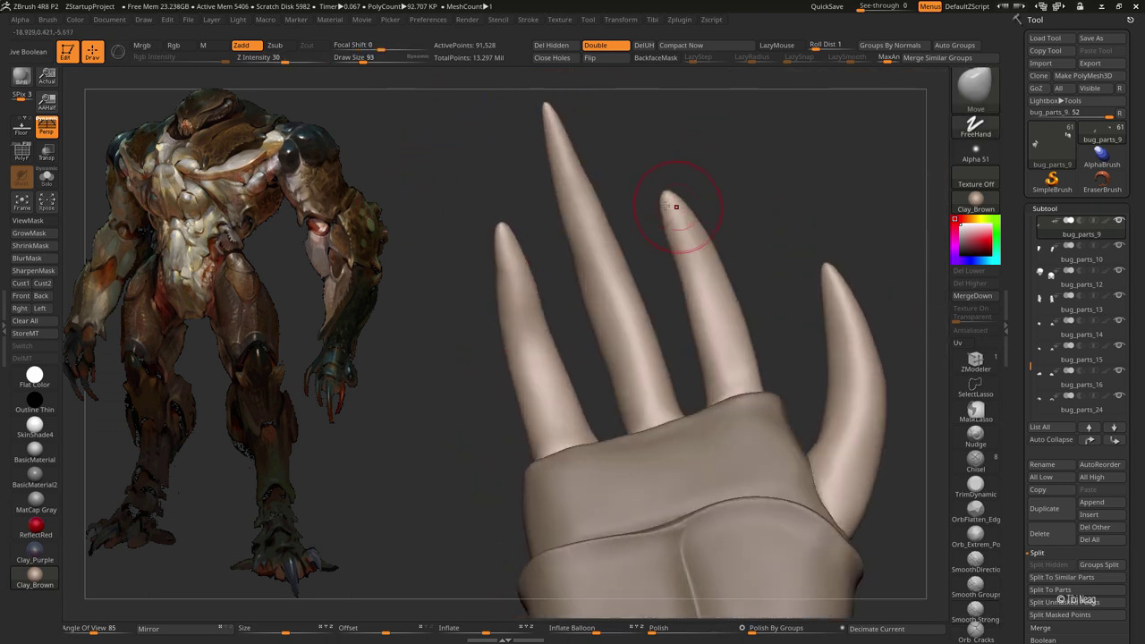
right_drag(749, 159, 561, 317)
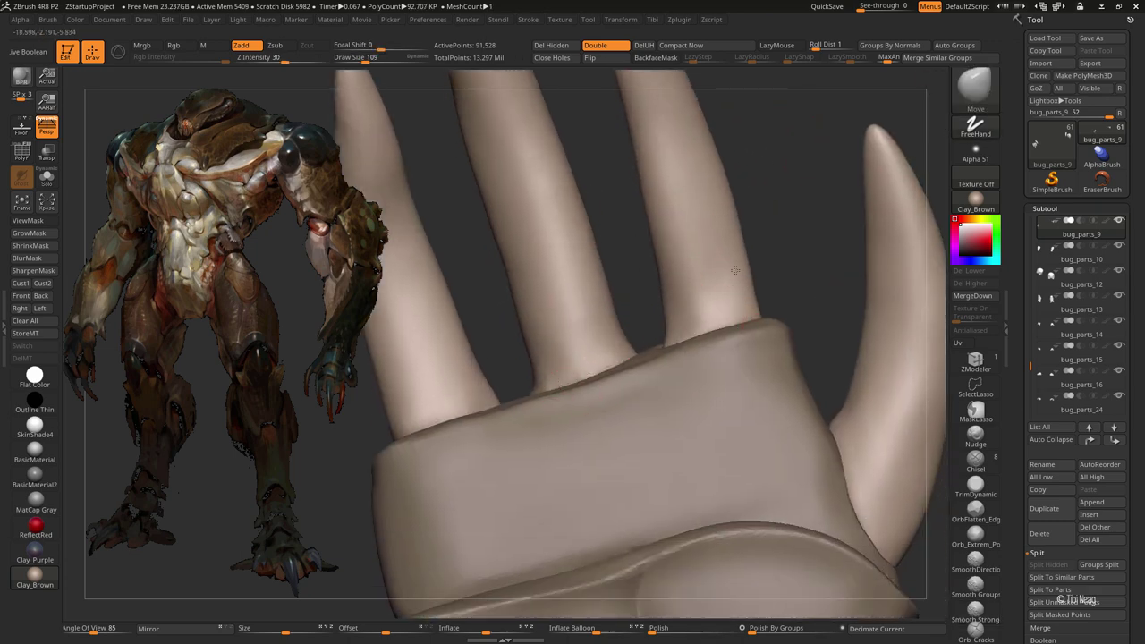
mouse_move(657, 310)
right_down()
mouse_move(833, 248)
mouse_move(753, 312)
right_up()
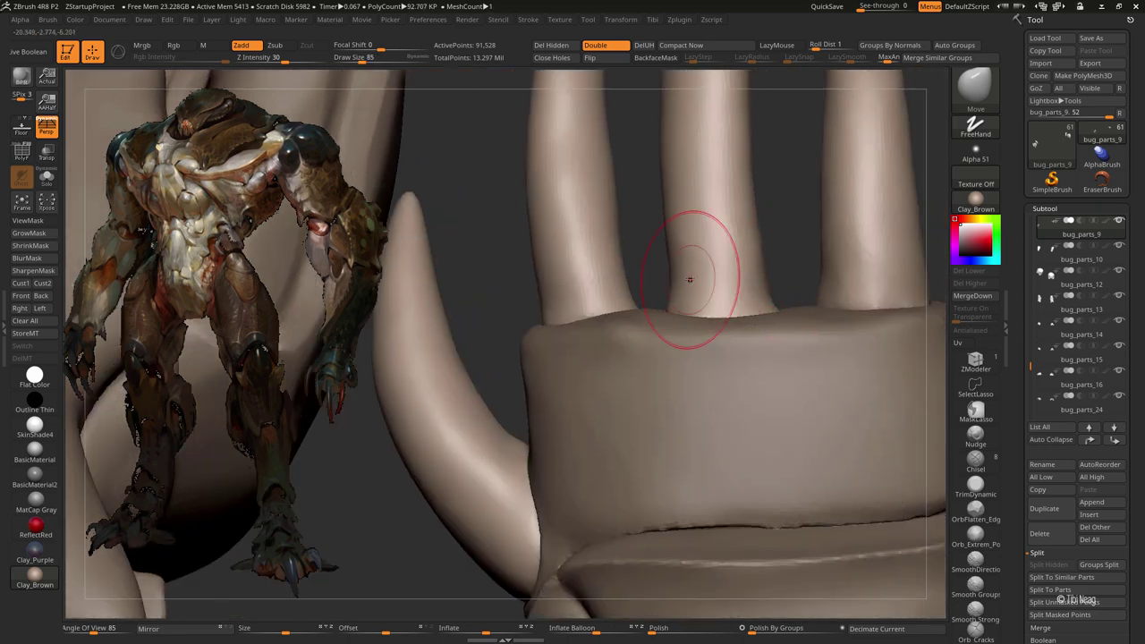
right_drag(770, 226, 721, 186)
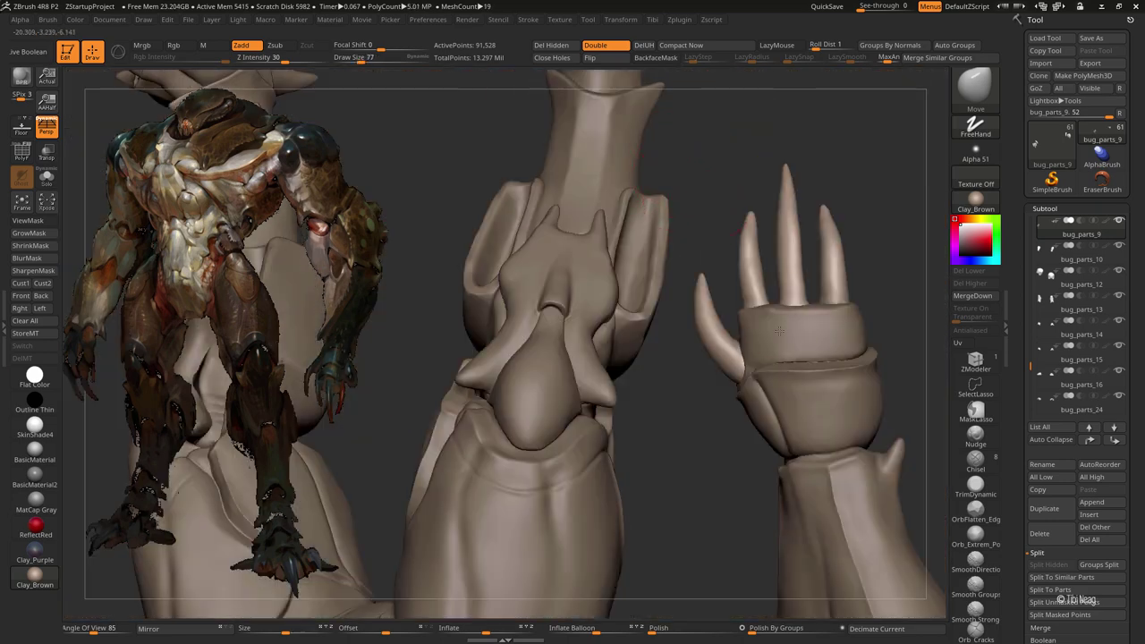
- Make the bug_parts_8 cuff active with brush size 47 and briefly Solo it
mouse_move(780, 331)
right_down()
mouse_move(705, 328)
mouse_move(719, 313)
right_up()
alt+click(716, 312)
key(space)
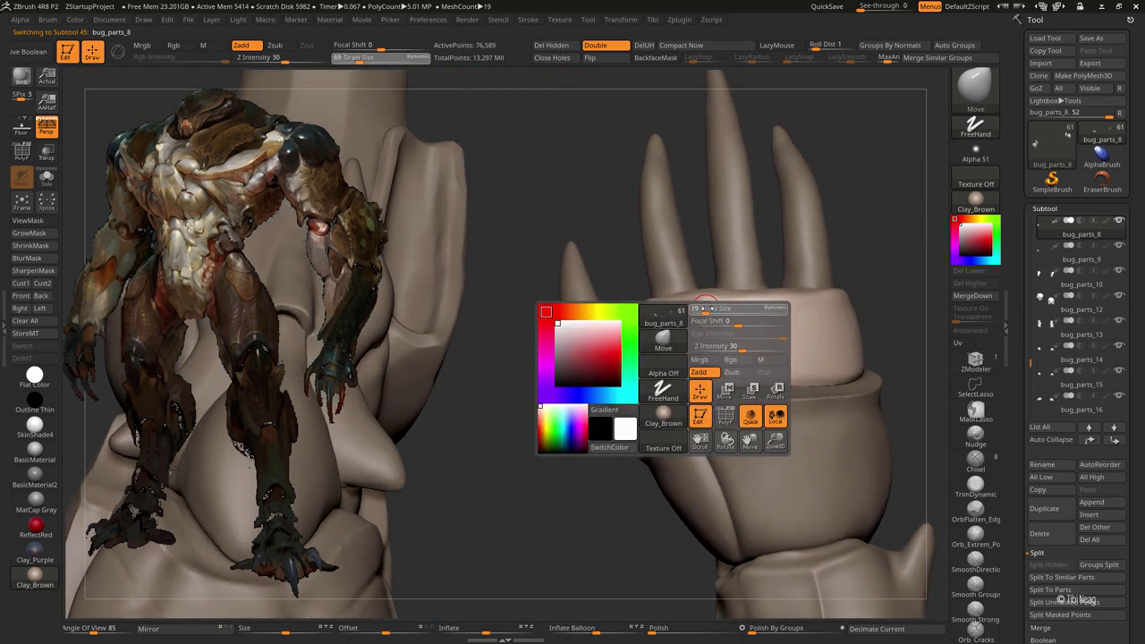
drag(706, 309, 699, 308)
mouse_move(728, 313)
right_down()
mouse_move(735, 336)
mouse_move(729, 174)
mouse_move(723, 425)
right_up()
key(shift+alt+s)
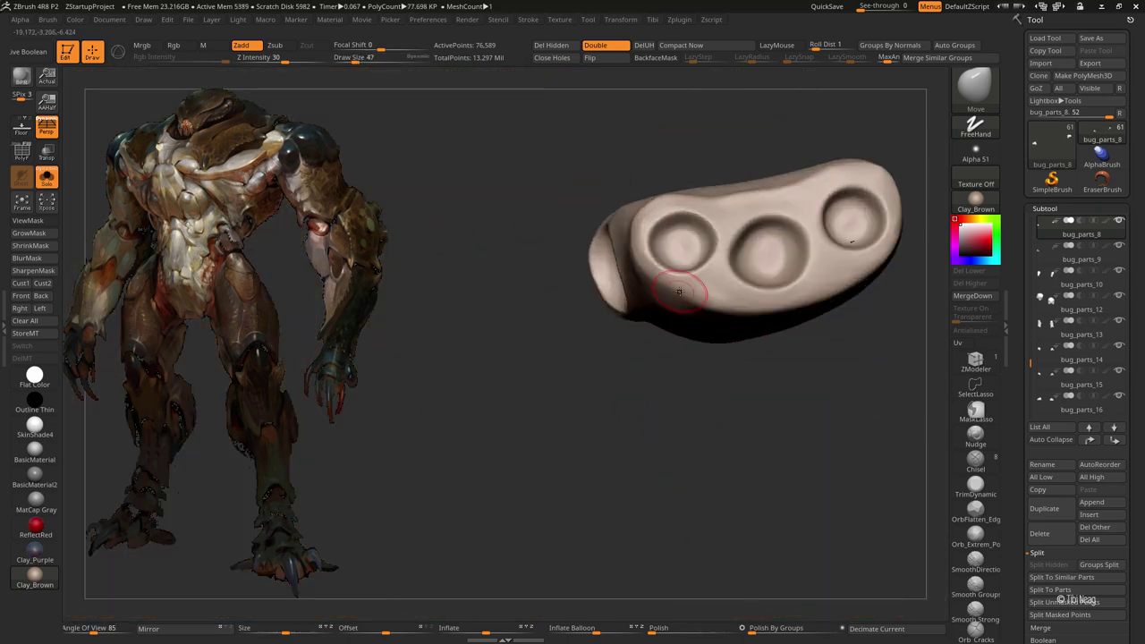
right_drag(648, 275, 673, 313)
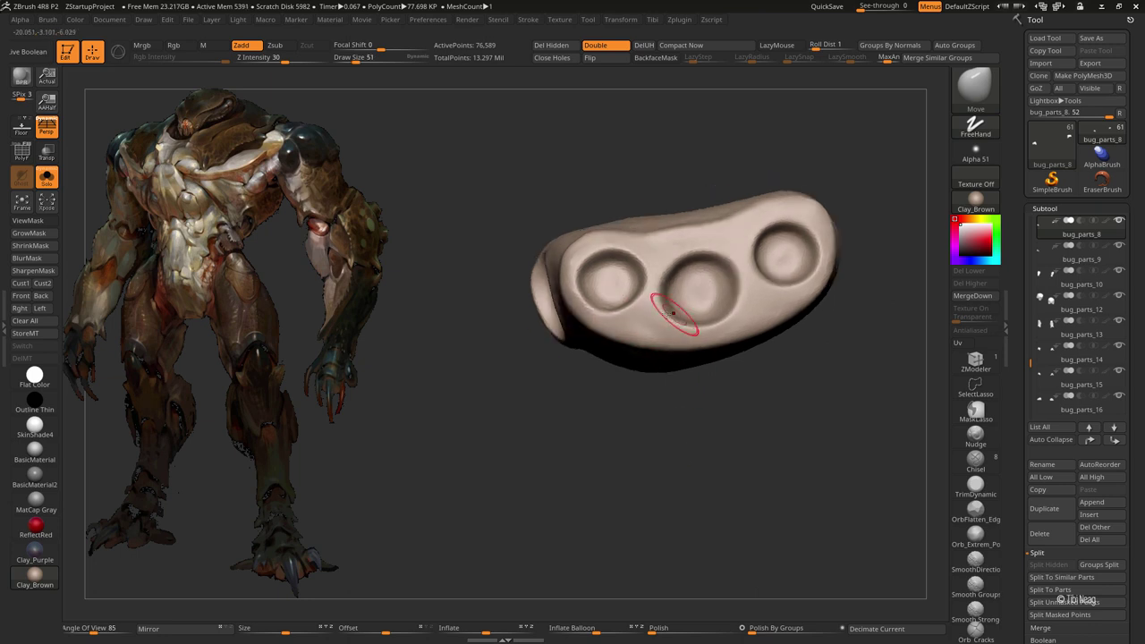
key(shift+alt+s)
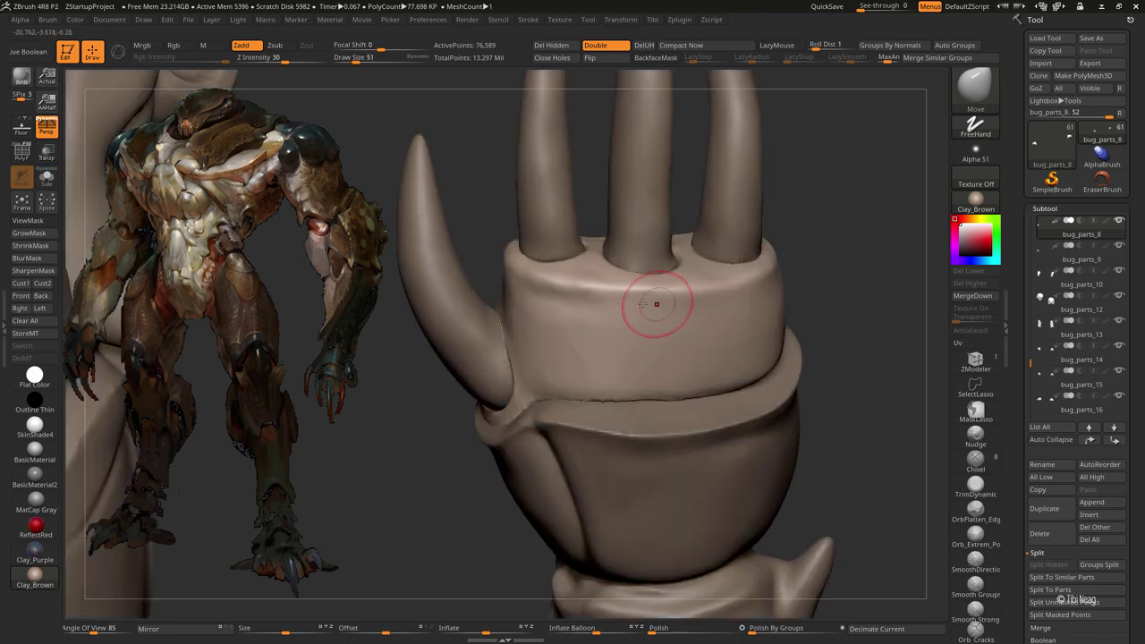
- Enable LazyMouse, isolate the cuff and turn its three holes and top opening into view
right_drag(770, 71, 580, 280)
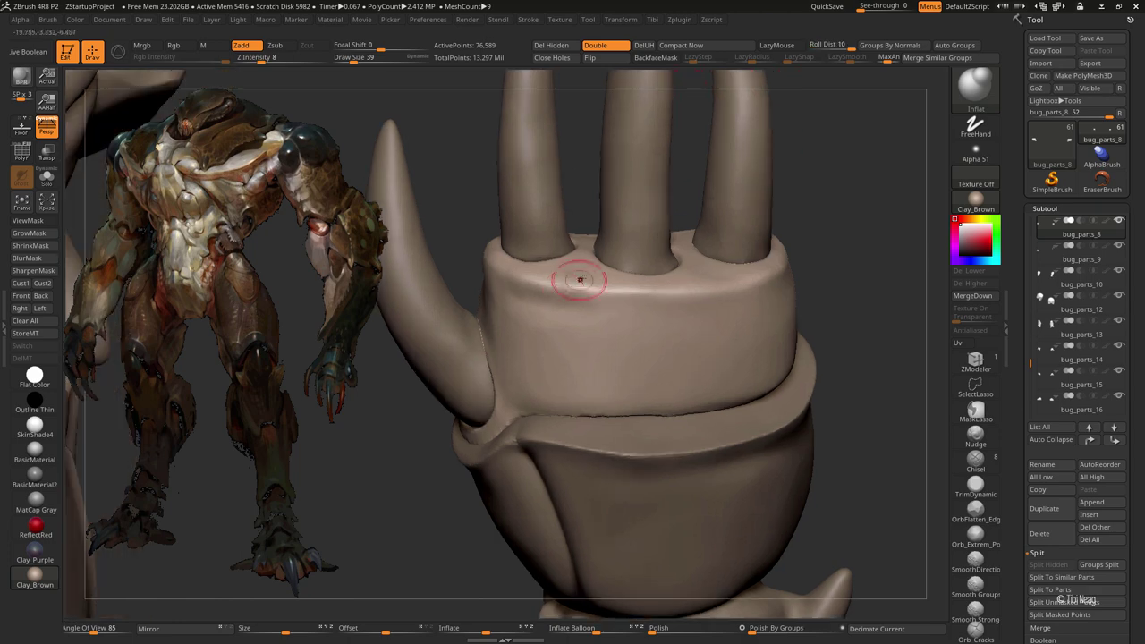
key(l)
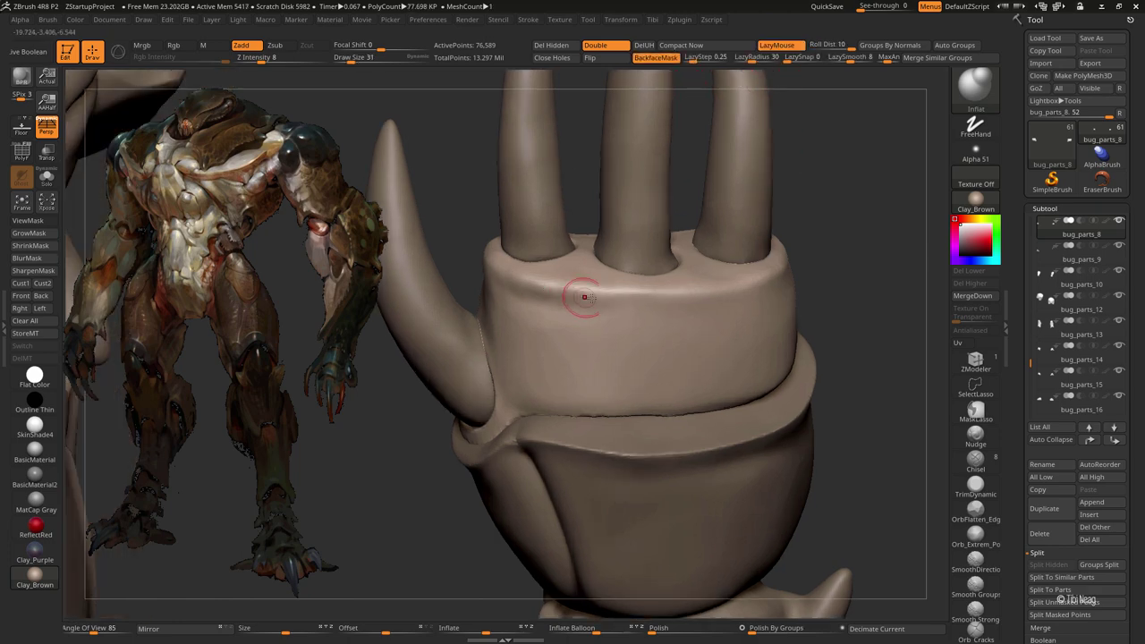
right_drag(620, 291, 792, 268)
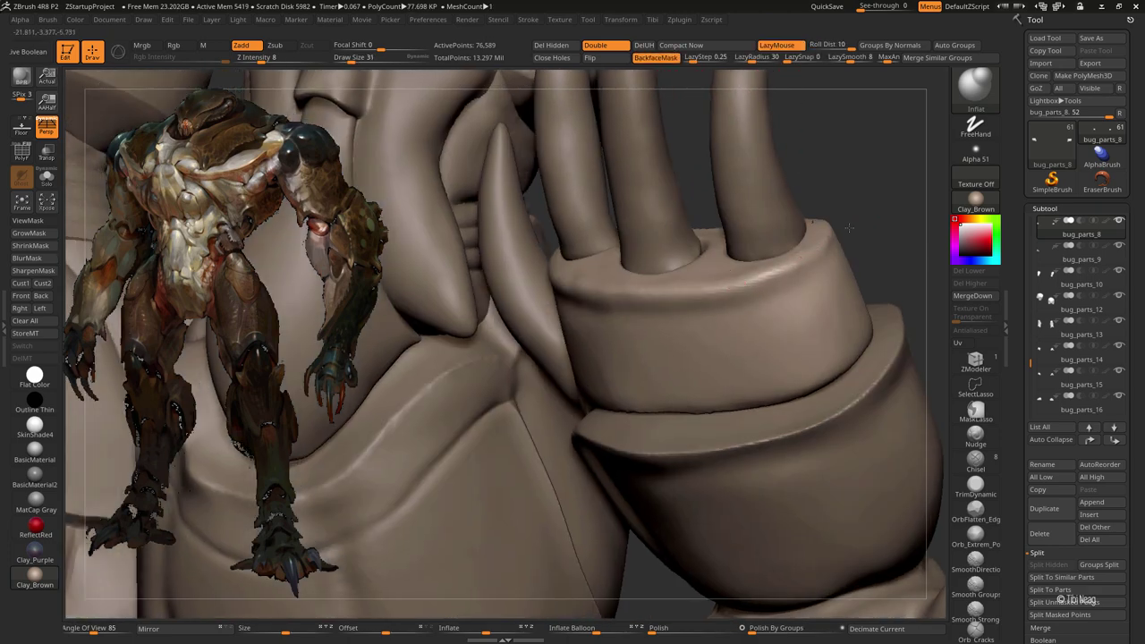
alt+right_drag(849, 228, 831, 243)
key(ctrl+shift+s)
mouse_move(588, 299)
right_down()
mouse_move(687, 363)
mouse_move(680, 377)
right_up()
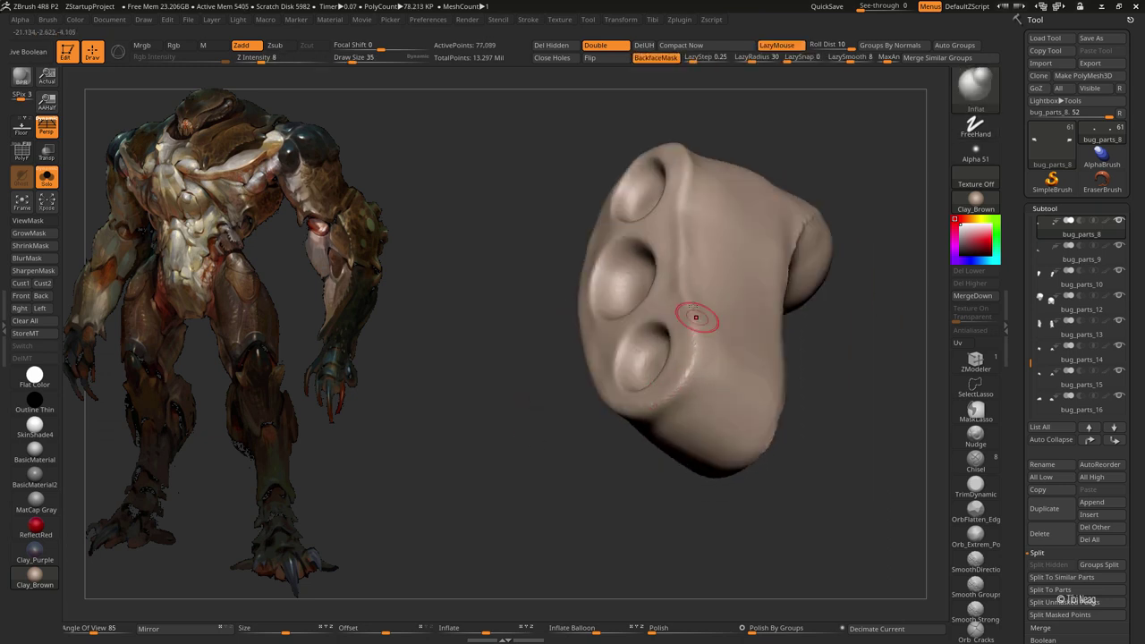
right_drag(719, 86, 629, 420)
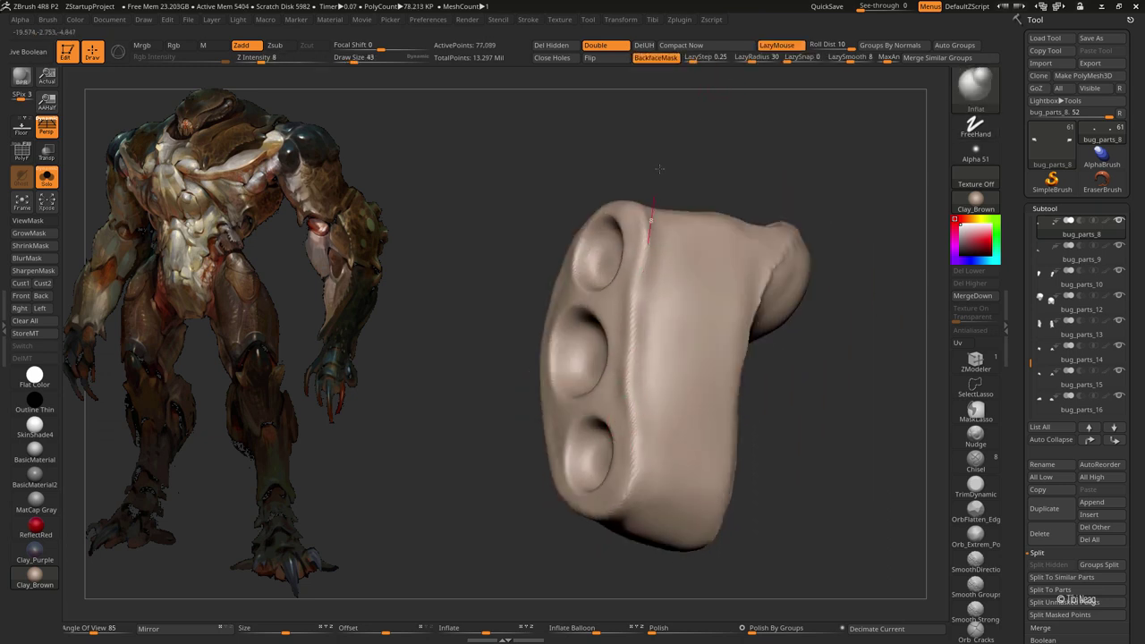
right_drag(650, 219, 605, 179)
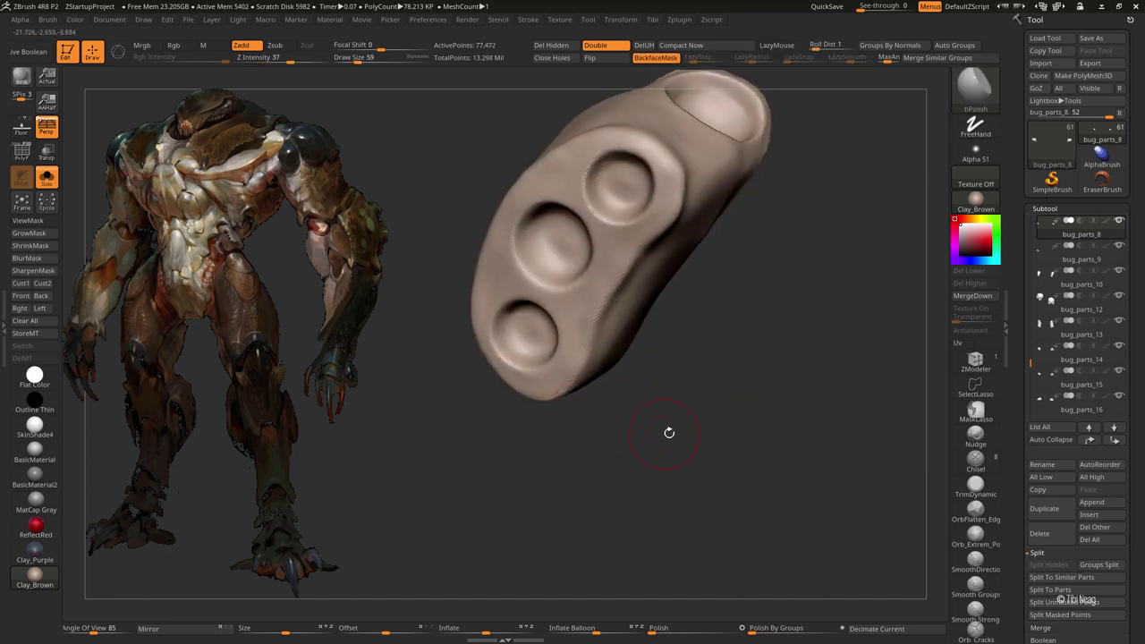
right_drag(503, 354, 492, 308)
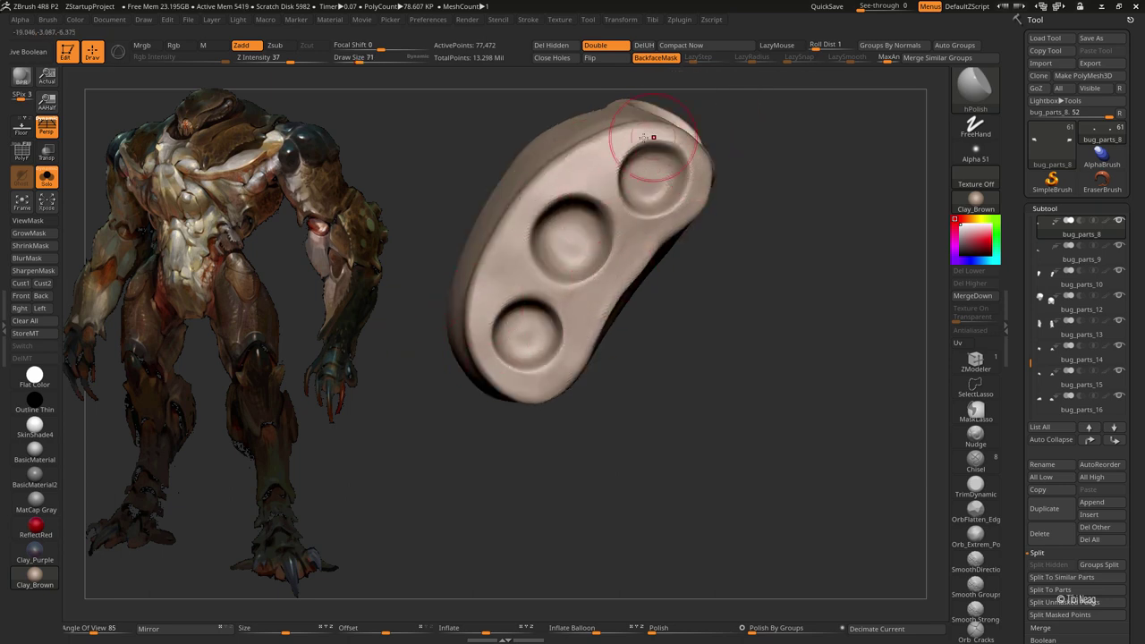
right_drag(626, 190, 672, 190)
mouse_move(690, 139)
right_down()
mouse_move(733, 194)
mouse_move(524, 332)
mouse_move(575, 493)
mouse_move(526, 402)
mouse_move(534, 417)
mouse_move(482, 277)
right_up()
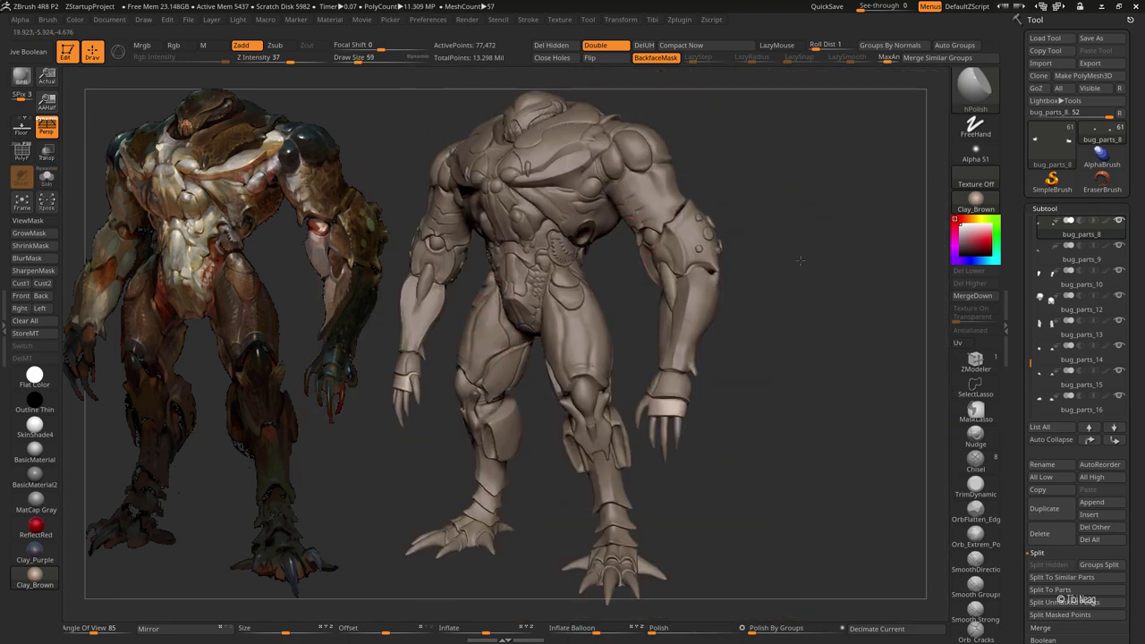
- Solo the bug_parts_10 forearm plate and work it with Clay, Inflate and hPolish, LazyMouse off
mouse_move(513, 338)
ctrl+right_down()
mouse_move(573, 430)
mouse_move(785, 231)
ctrl+right_up()
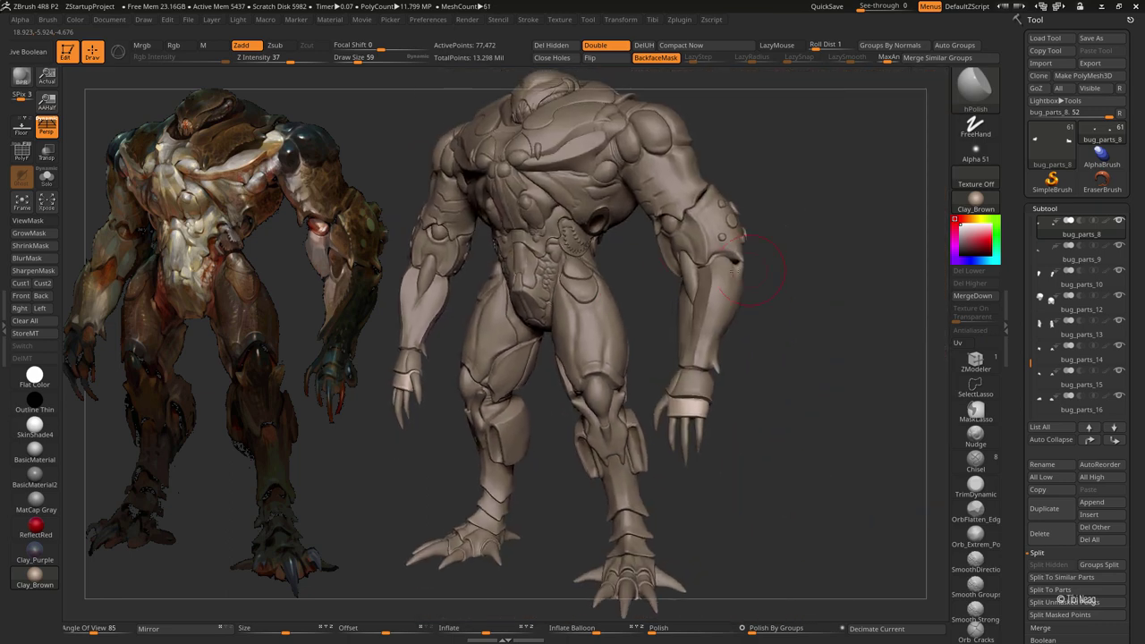
alt+click(421, 313)
mouse_move(537, 268)
right_down()
mouse_move(565, 291)
mouse_move(511, 236)
mouse_move(545, 262)
mouse_move(494, 289)
mouse_move(480, 380)
mouse_move(585, 366)
right_up()
key(ctrl+shift+s)
key(1)
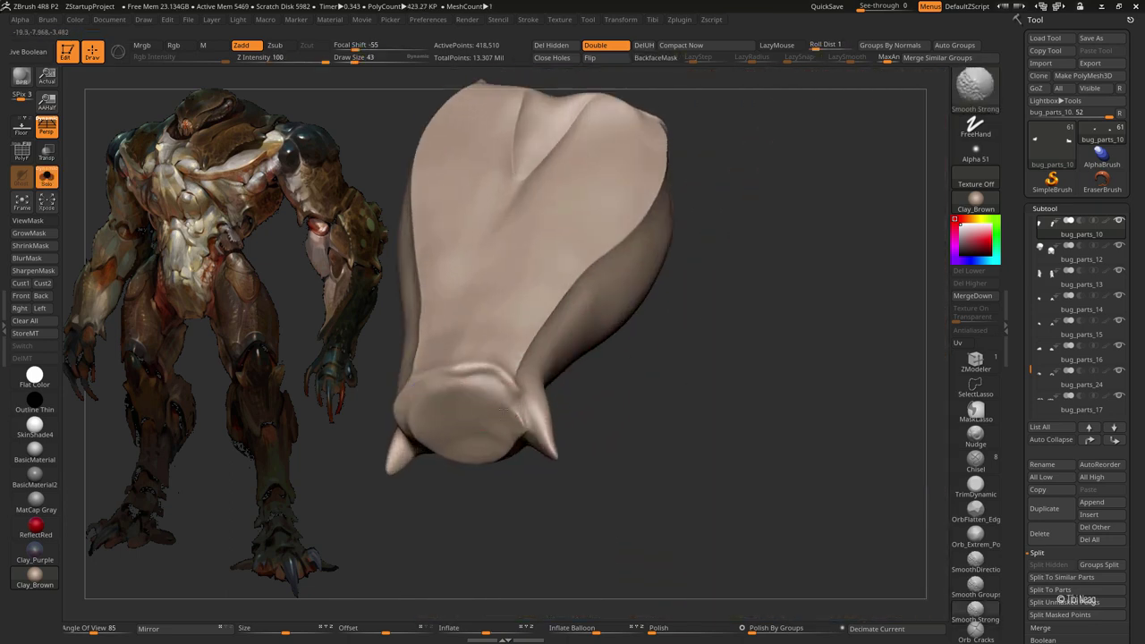
right_drag(472, 400, 449, 396)
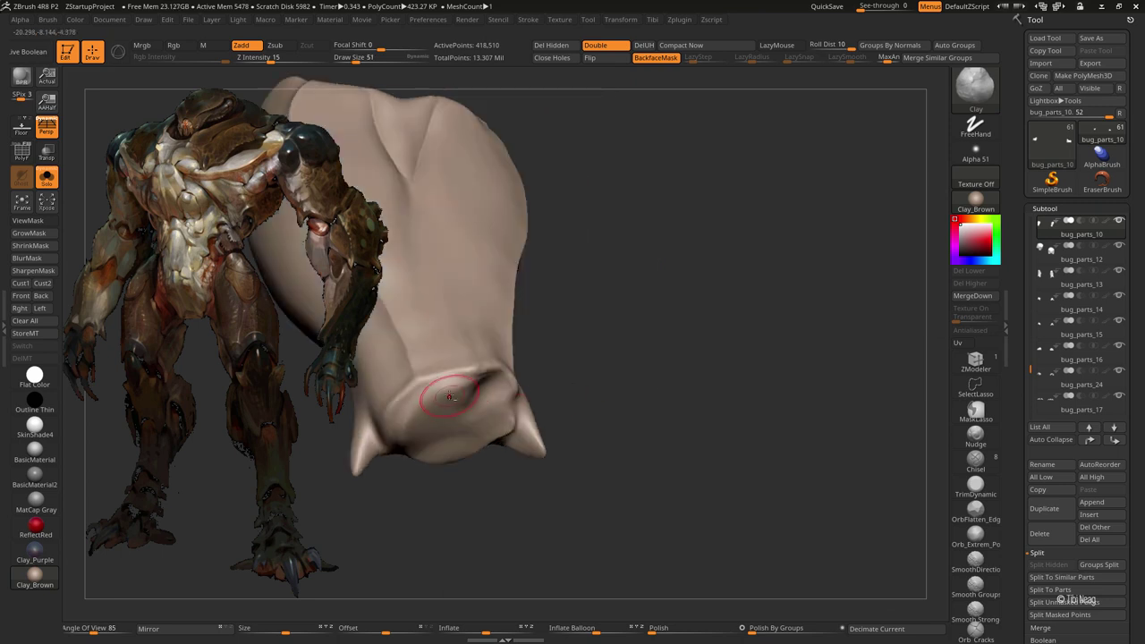
key(2)
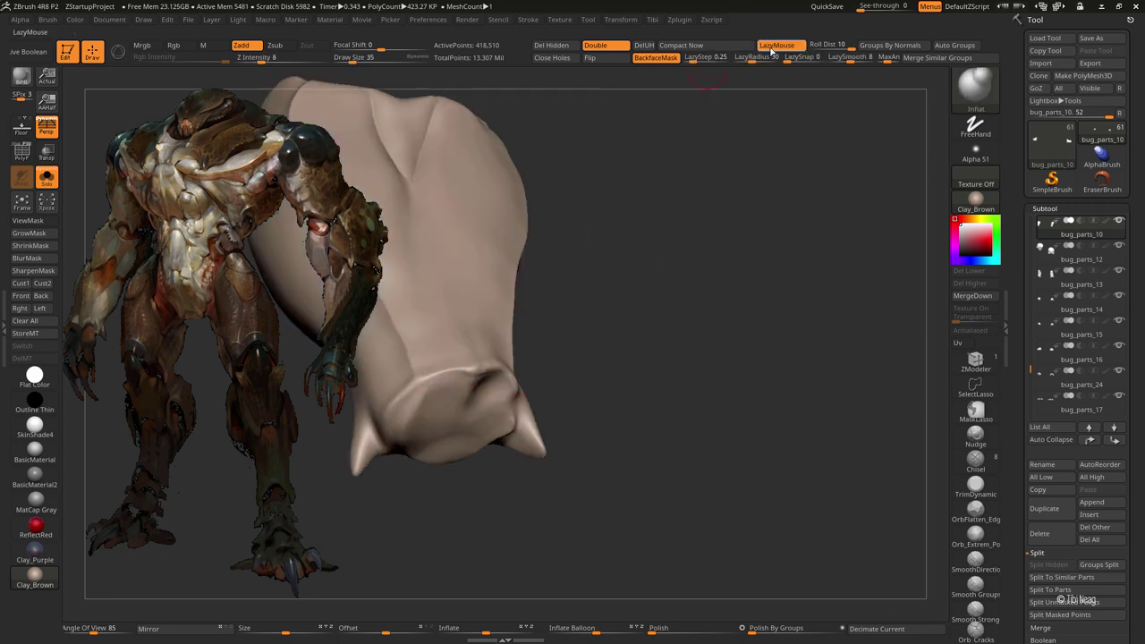
click(771, 50)
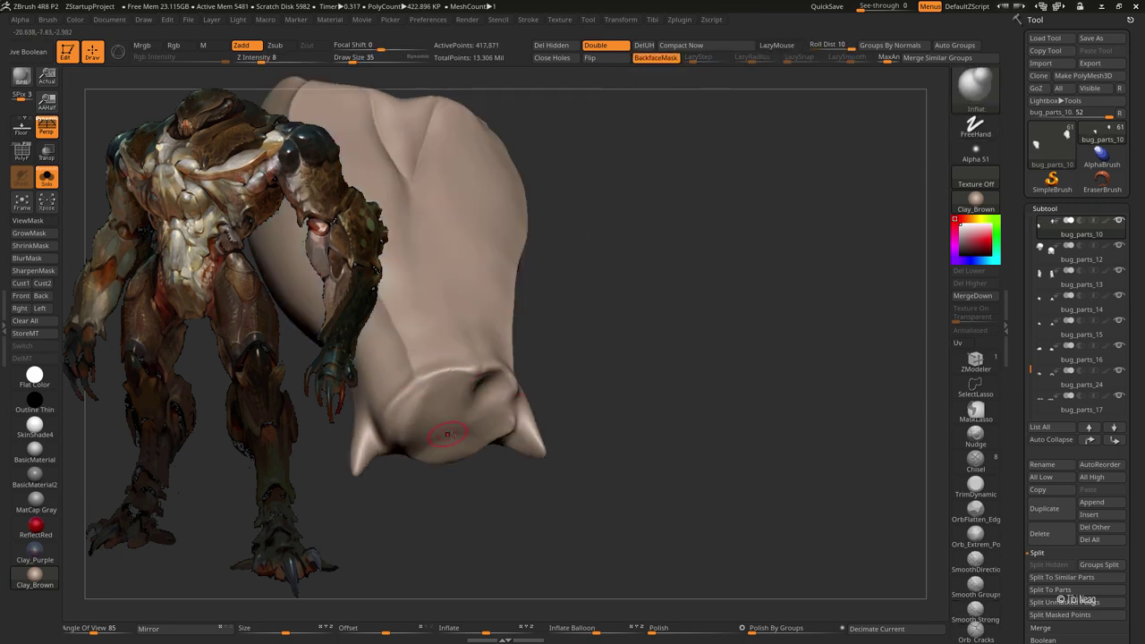
key(3)
alt+drag(408, 434, 593, 396)
- Select bug_parts_7 and pull its surface with Move to close the wrist seam
key(shift+s)
alt+click(491, 372)
key(1)
mouse_move(491, 373)
mouse_down()
mouse_move(453, 394)
mouse_move(586, 358)
mouse_move(524, 358)
mouse_move(747, 374)
mouse_move(631, 409)
mouse_move(632, 317)
mouse_up()
click(47, 176)
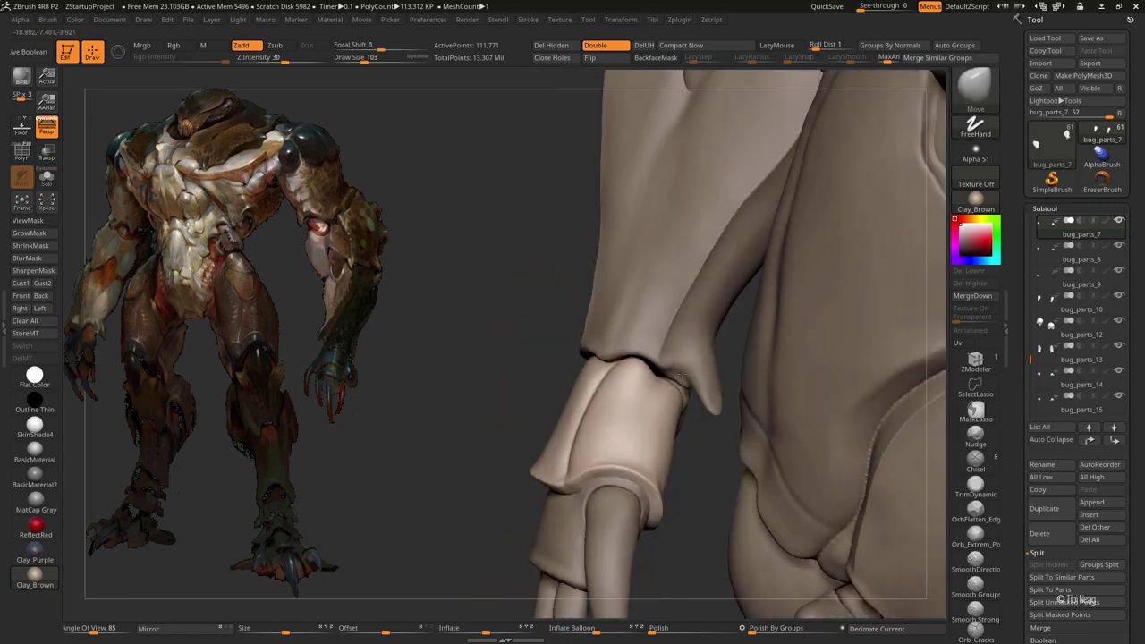
mouse_move(684, 377)
mouse_down()
mouse_move(650, 390)
mouse_move(714, 366)
mouse_move(776, 243)
mouse_up()
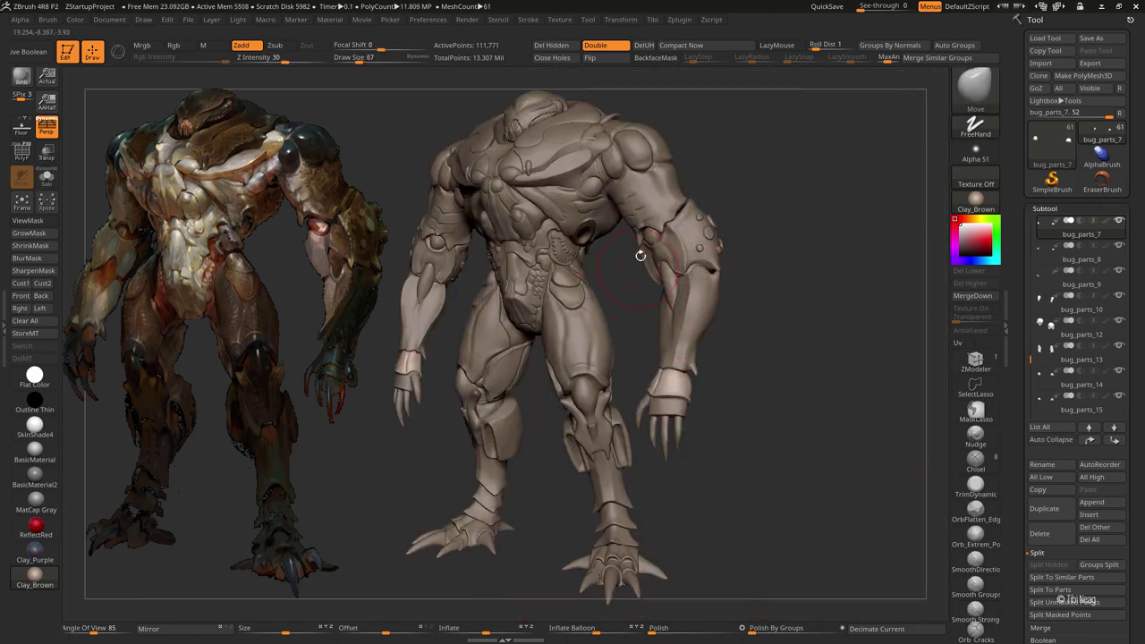
- Zoom onto the hand, select the bug_parts_9 claws, Solo them and rotate them
mouse_move(868, 187)
alt+mouse_down()
mouse_move(401, 448)
mouse_move(484, 448)
alt+mouse_up()
alt+click(485, 448)
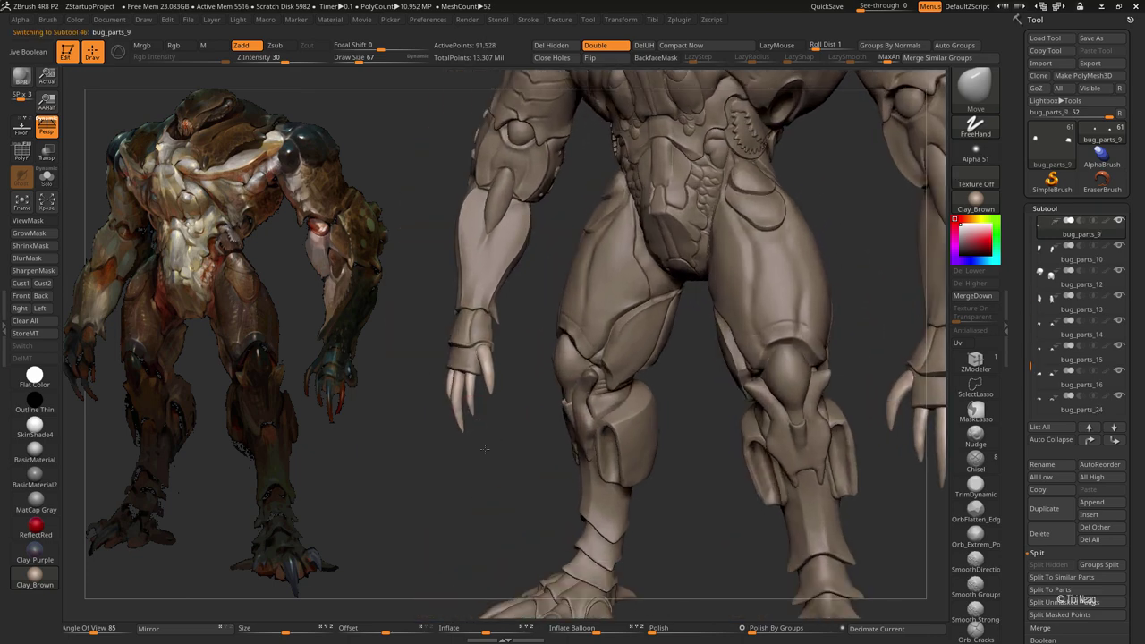
key(ctrl+shift+s)
mouse_move(583, 588)
mouse_down()
mouse_move(530, 427)
mouse_move(549, 427)
mouse_move(534, 415)
mouse_up()
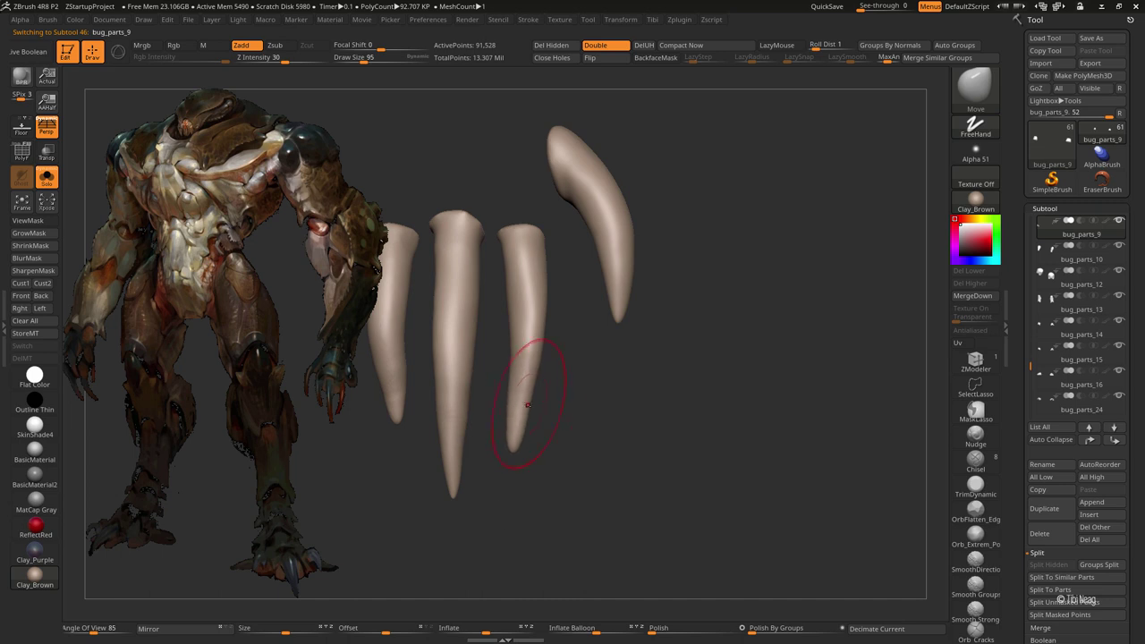
- Reposition and inflate the four claws beside the arm, enlarging and spreading them apart
key(ctrl+z)
key(ctrl+z)
key(ctrl+z)
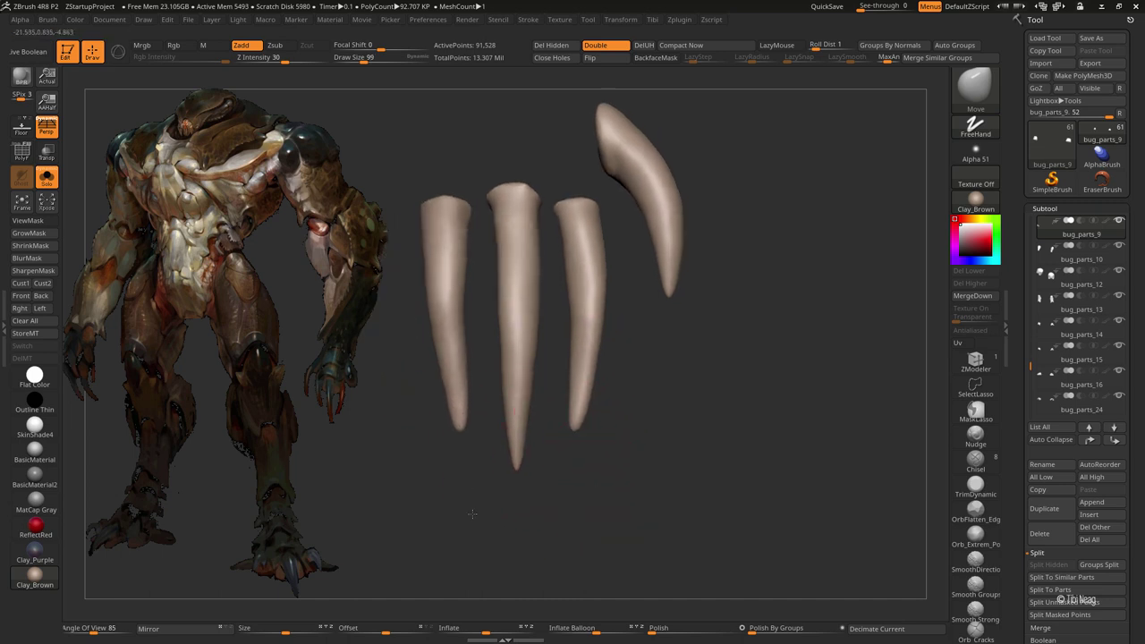
key(ctrl+z)
key(ctrl+z)
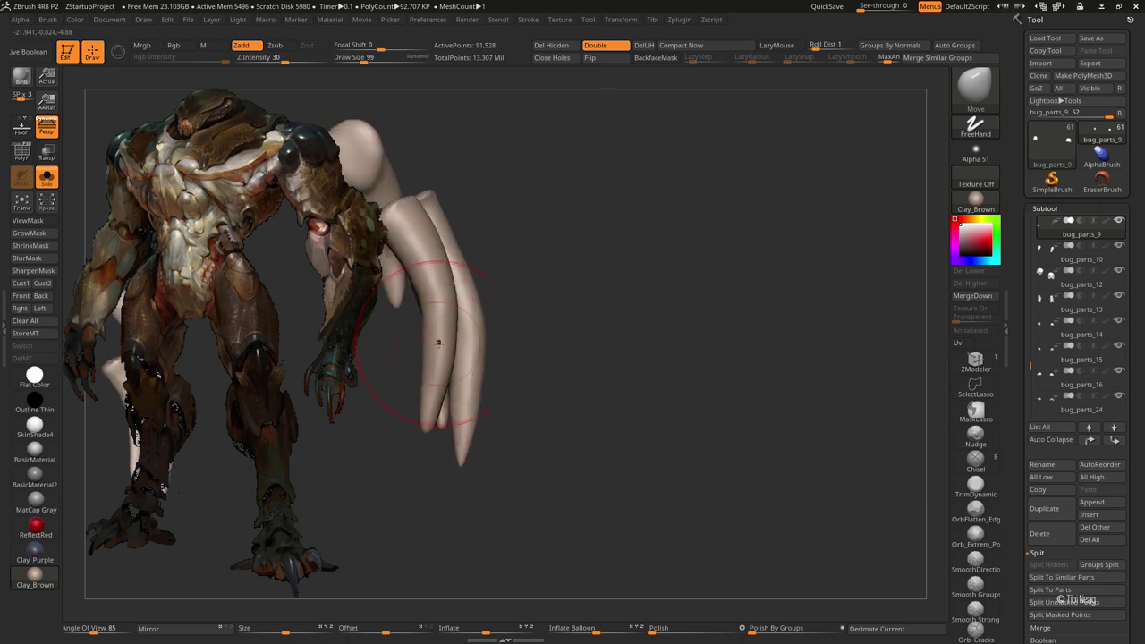
key(ctrl+z)
key(ctrl+z)
key(ctrl+z)
key(ctrl+z)
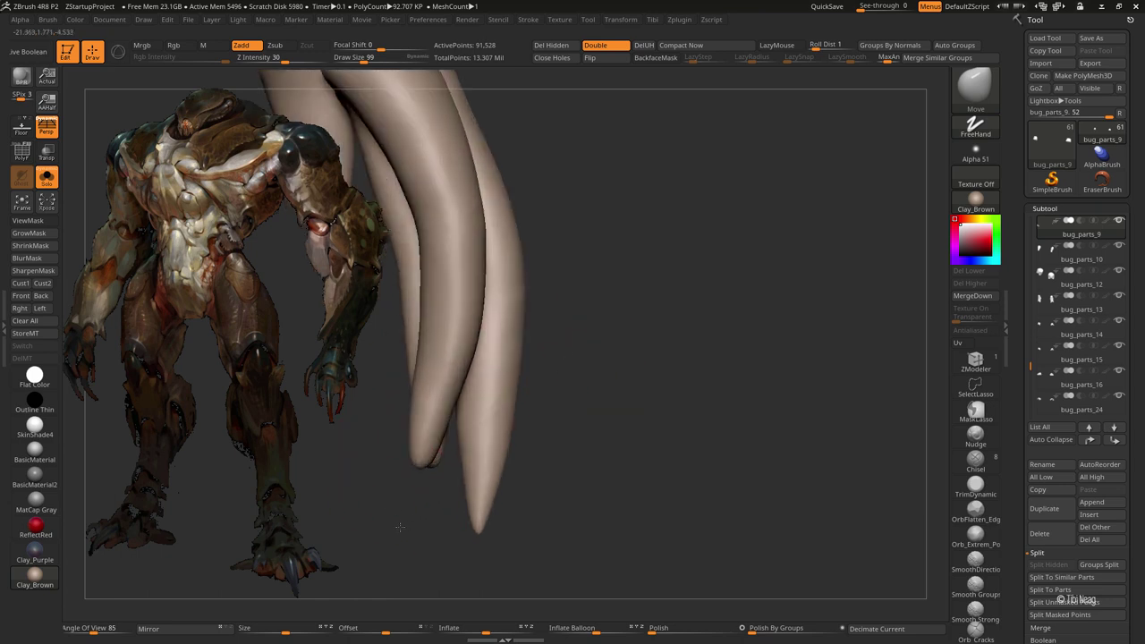
key(ctrl+z)
key(ctrl+z)
key(ctrl+z)
key(ctrl+z)
key(ctrl+z)
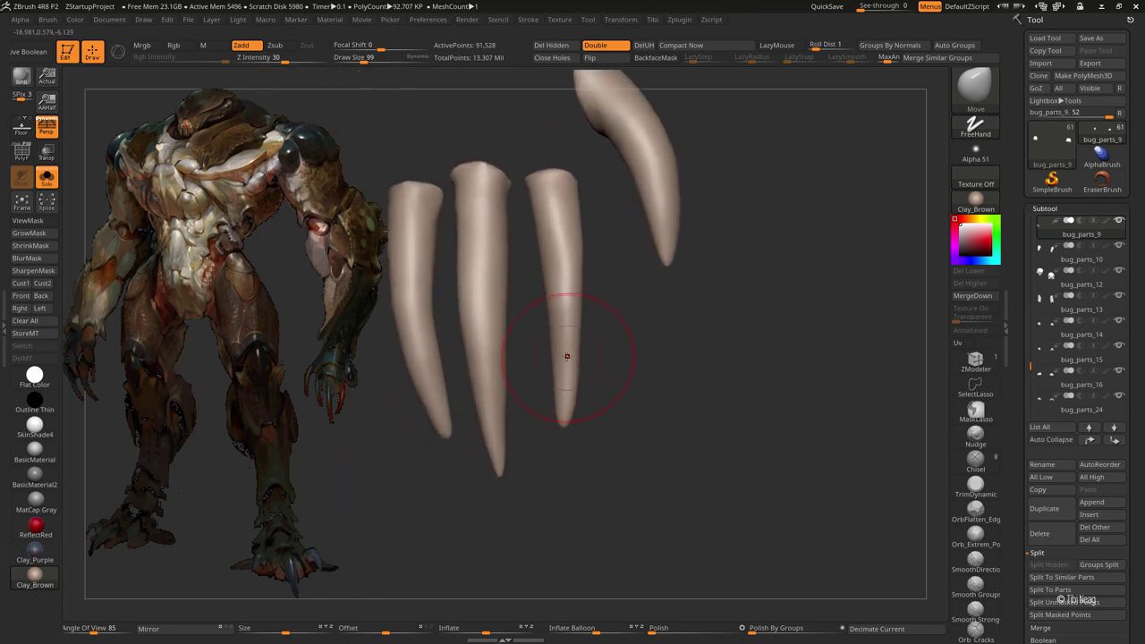
key(ctrl+z)
key(ctrl+z)
key(ctrl+z)
key(ctrl+z)
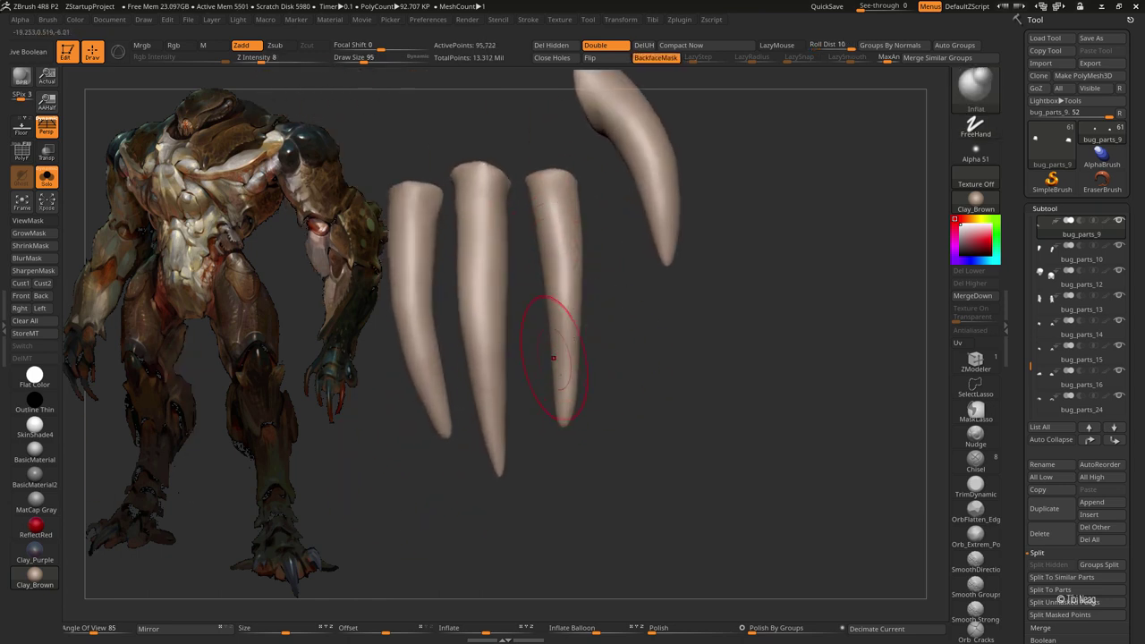
key(ctrl+z)
key(ctrl+z)
key(ctrl+z)
key(ctrl+z)
key(ctrl+z)
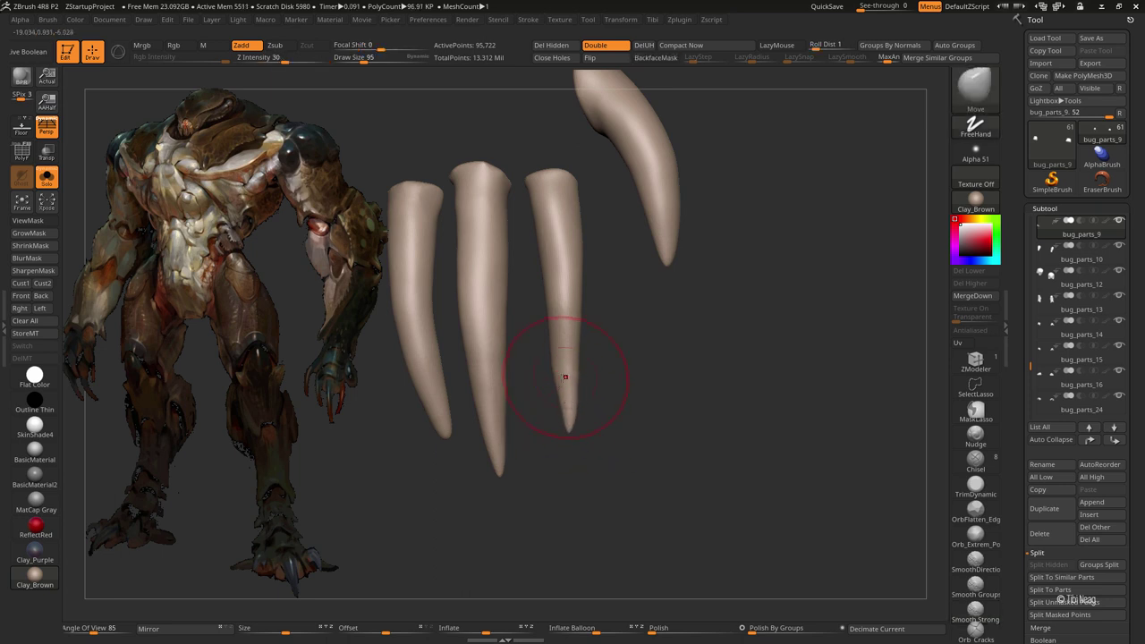
key(ctrl+z)
key(ctrl+z)
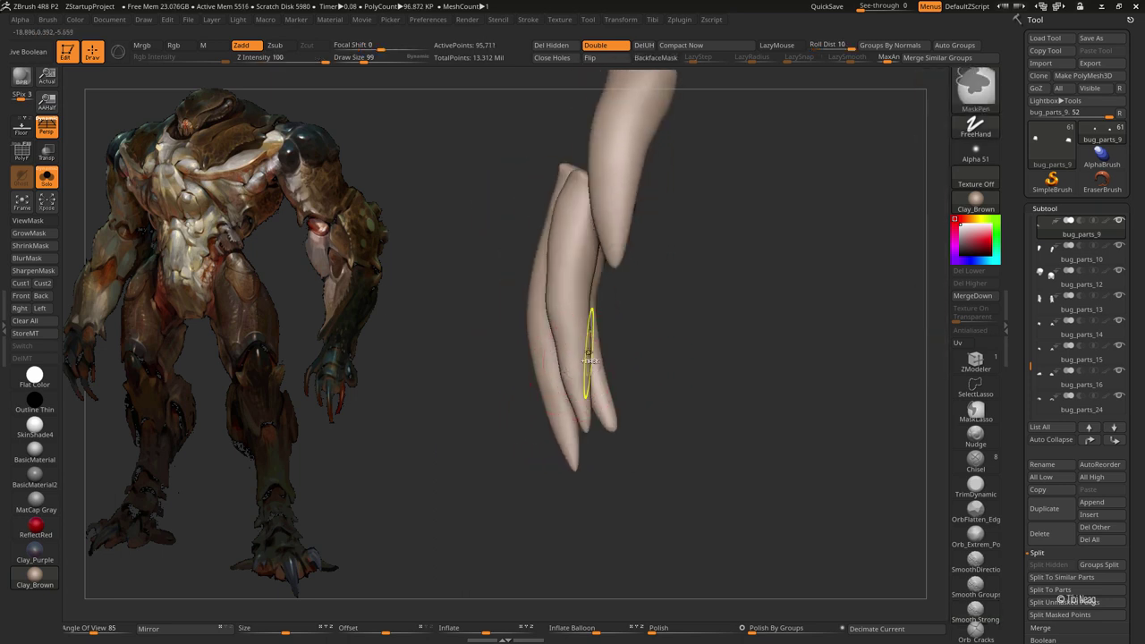
key(ctrl+z)
key(ctrl+z)
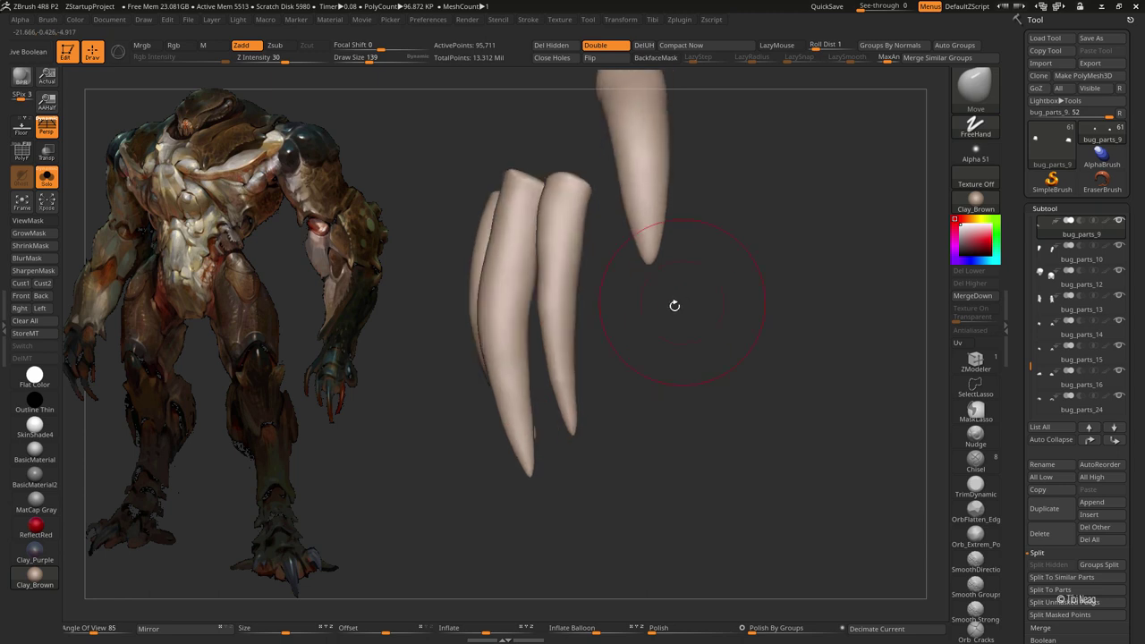
key(ctrl+z)
key(ctrl+z)
key(ctrl+z)
key(ctrl+z)
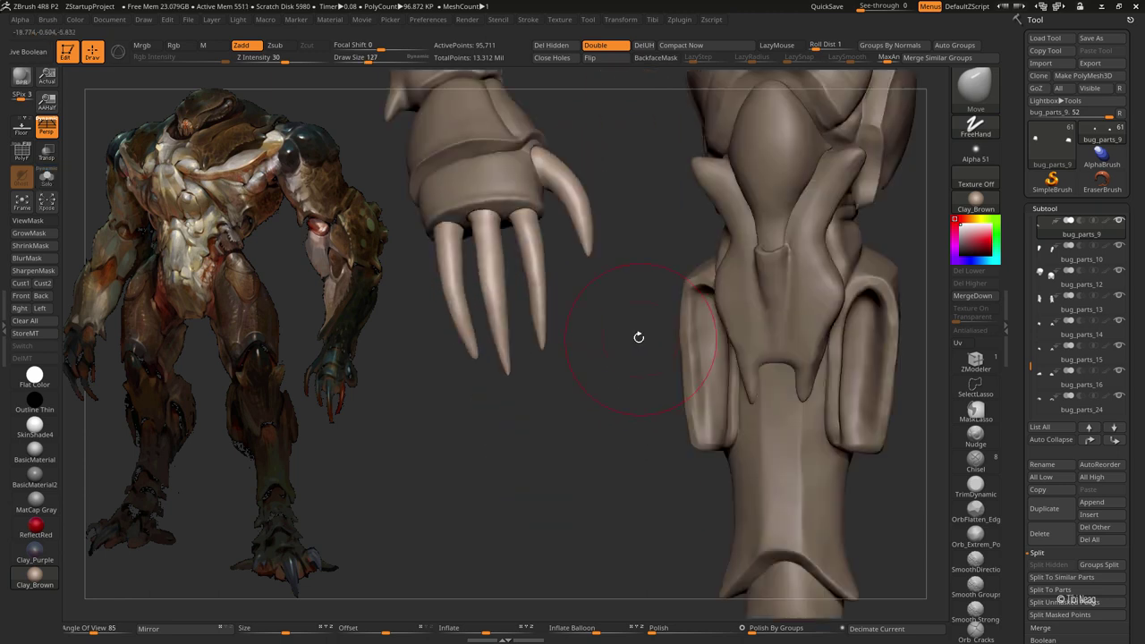
key(ctrl+z)
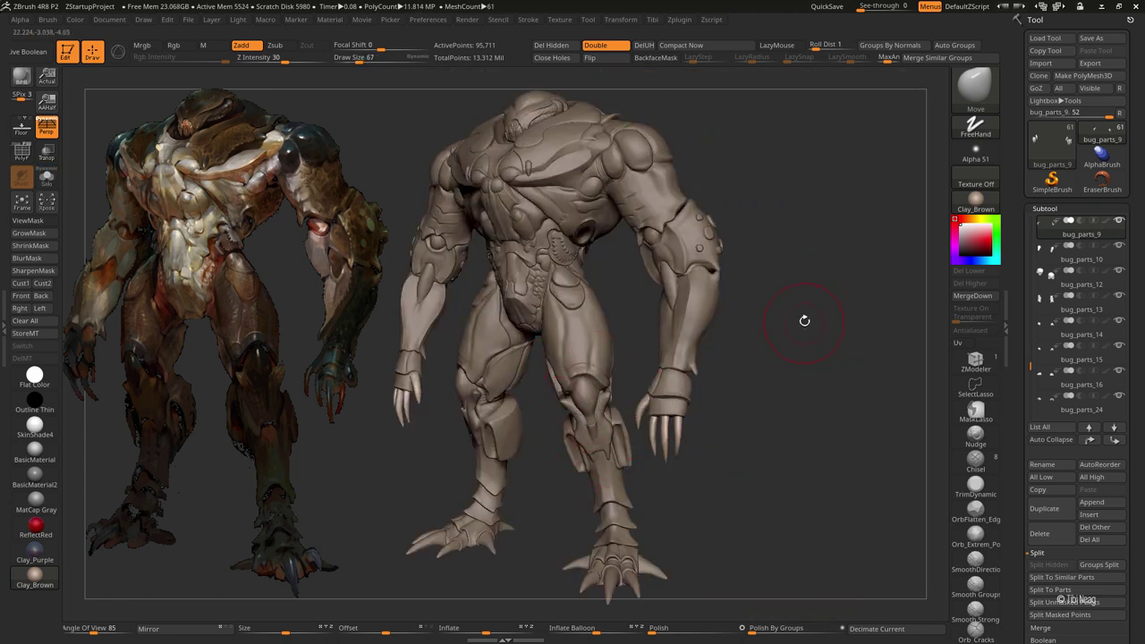
- Make forearm plate bug_parts_10 active and frame a close-up of the forearm
key(ctrl+z)
key(ctrl+z)
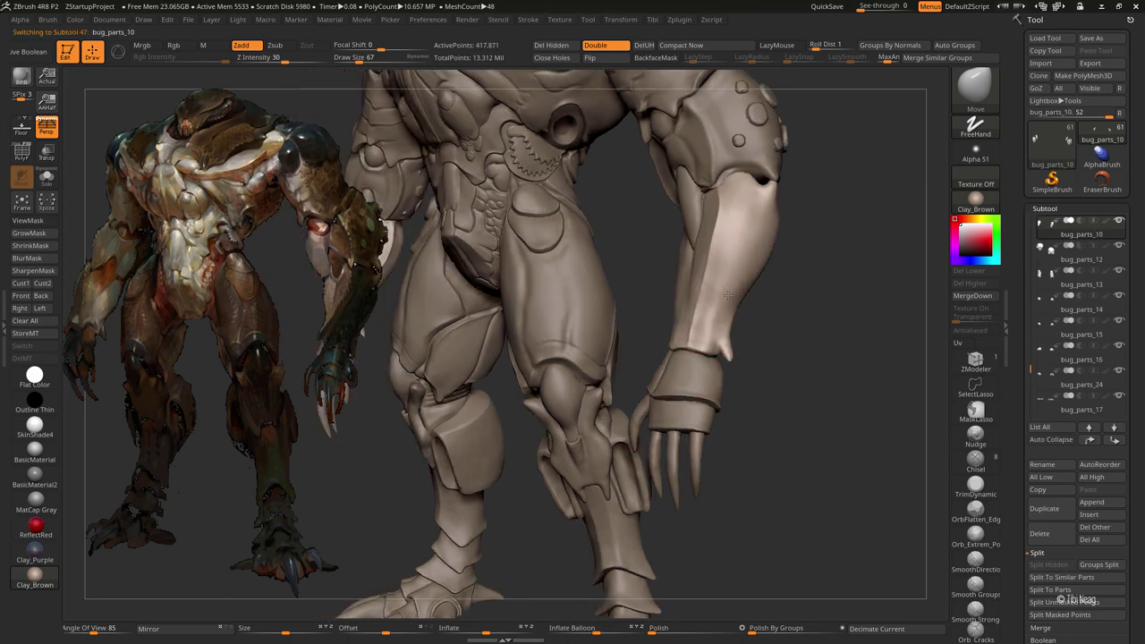
key(ctrl+z)
key(ctrl+z)
key(ctrl+z)
key(ctrl+z)
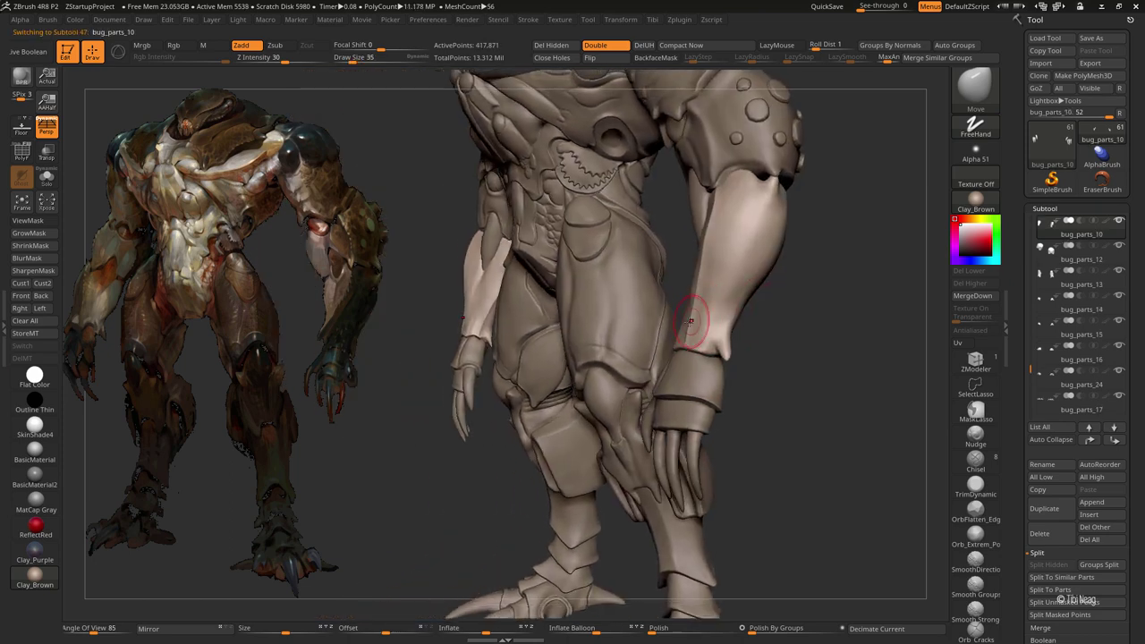
key(ctrl+z)
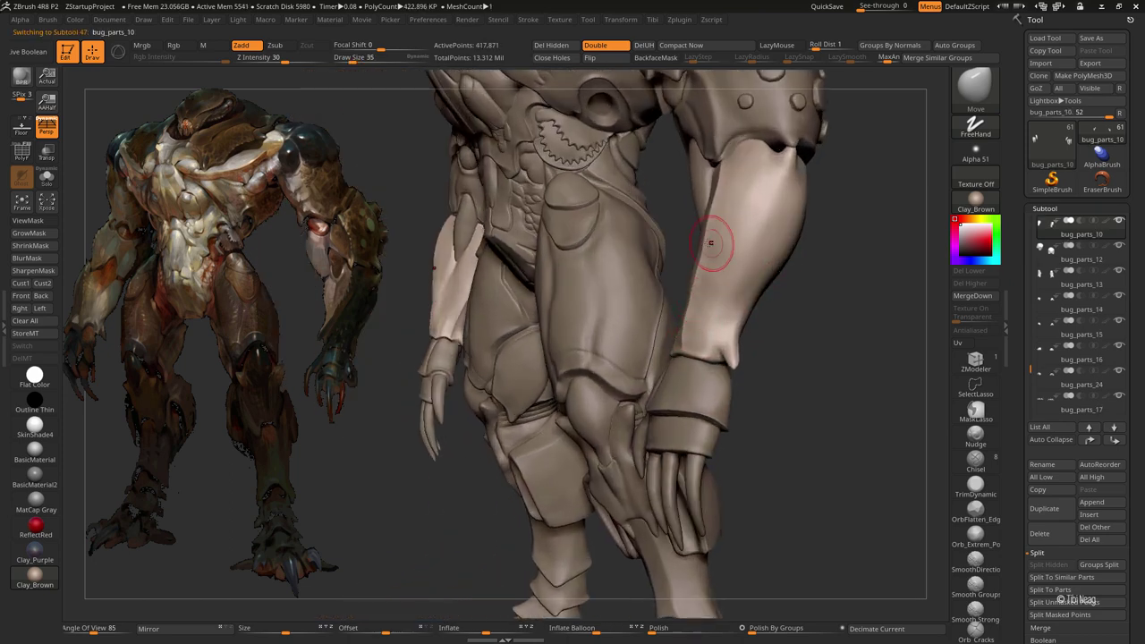
key(ctrl+z)
key(ctrl+shift+z)
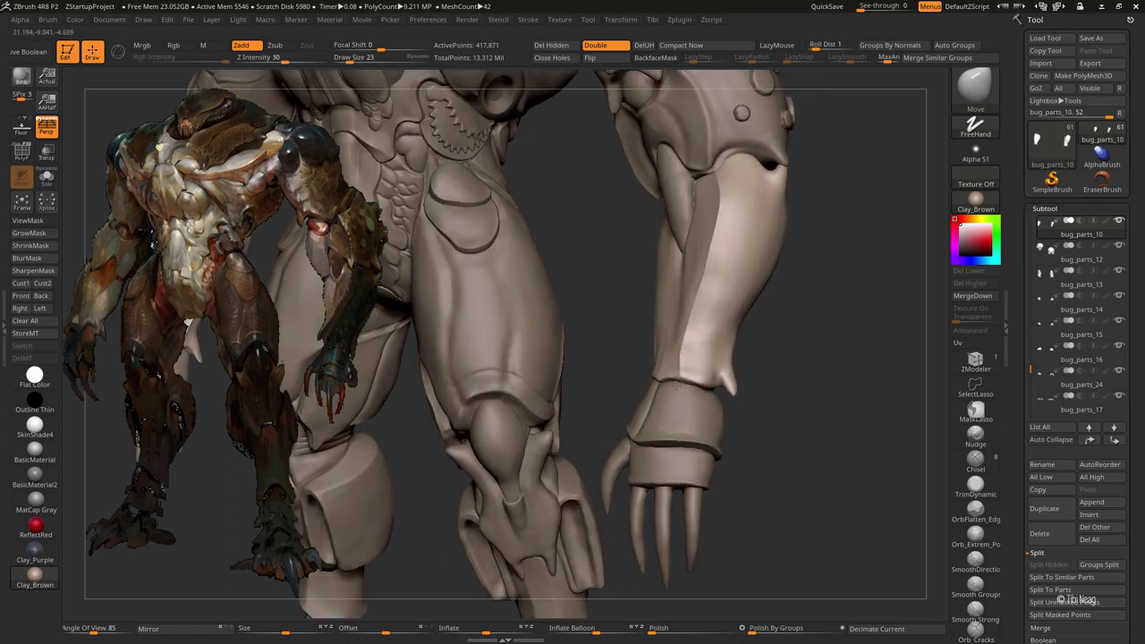
key(ctrl+shift+z)
key(ctrl+z)
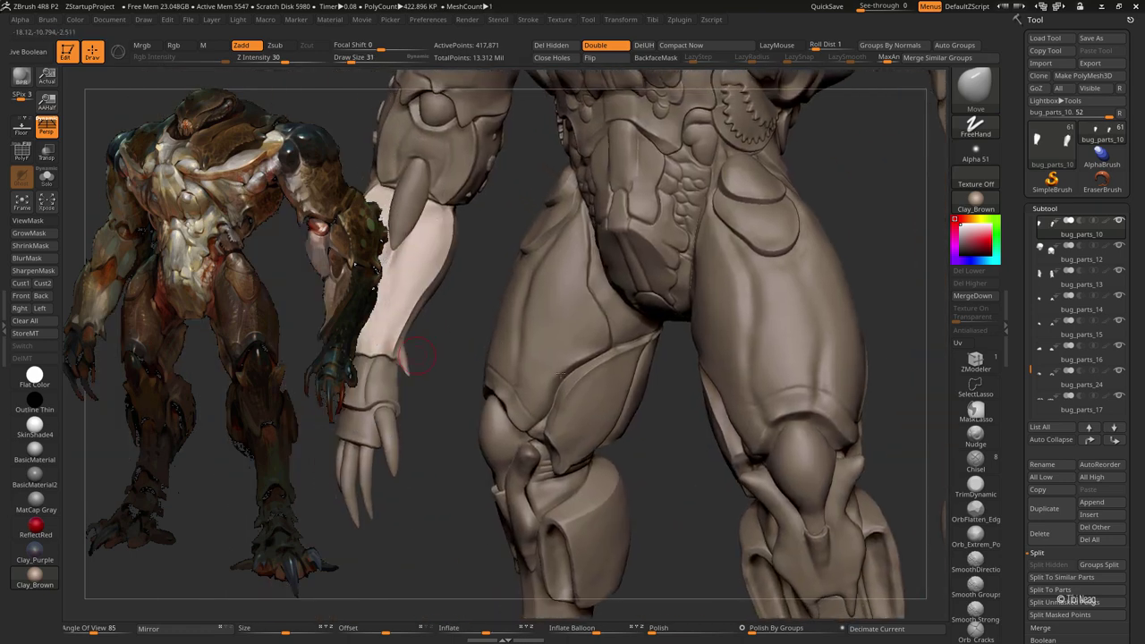
- Mask a band along the plate's lower edge at the wrist and set a transpose line across it
key(b)
key(c)
key(l)
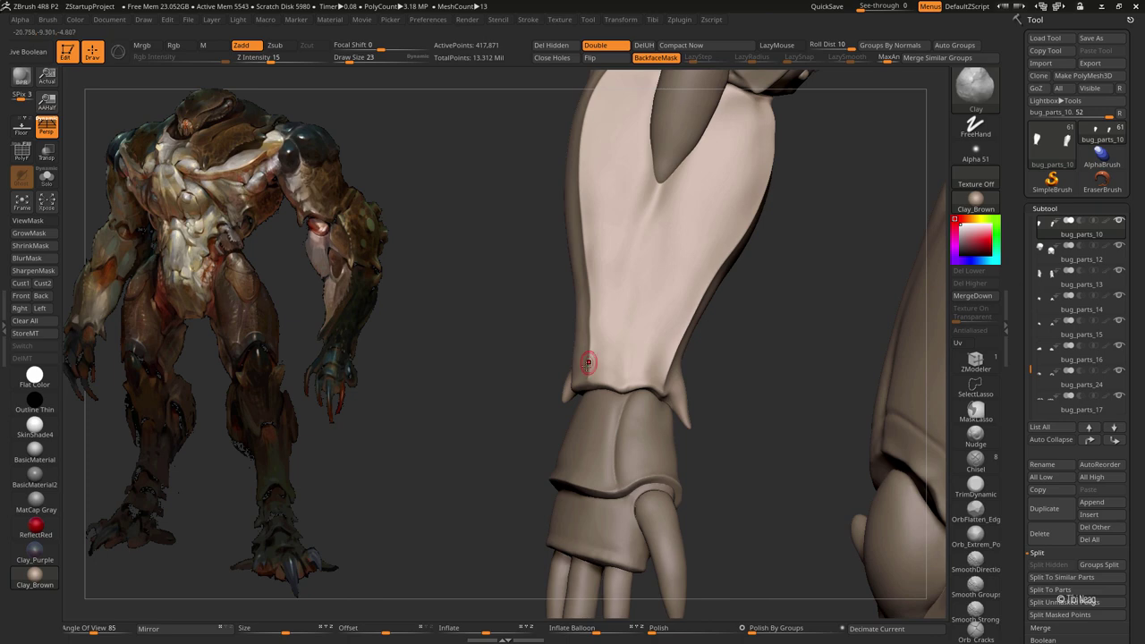
key(ctrl+z)
ctrl+click(581, 360)
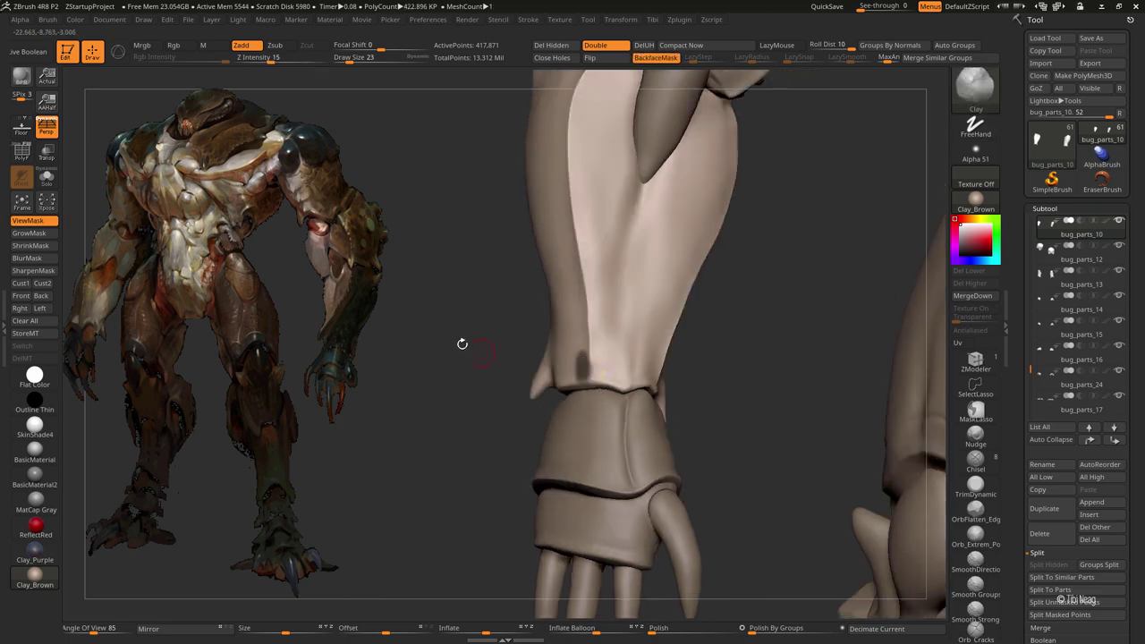
drag(463, 340, 578, 359)
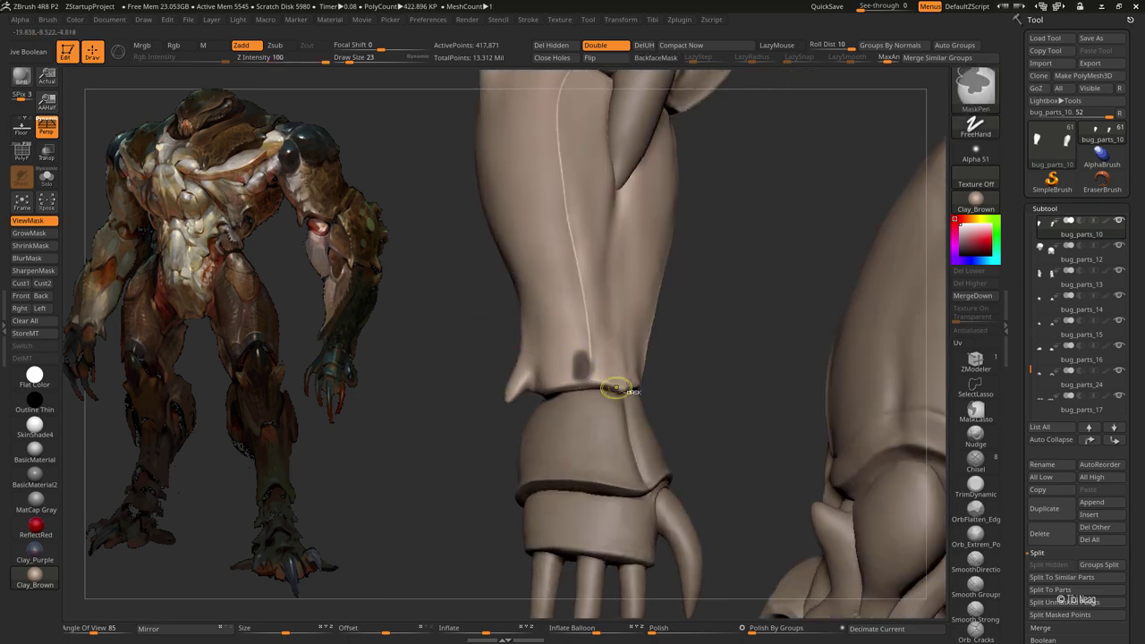
key(w)
drag(447, 351, 579, 362)
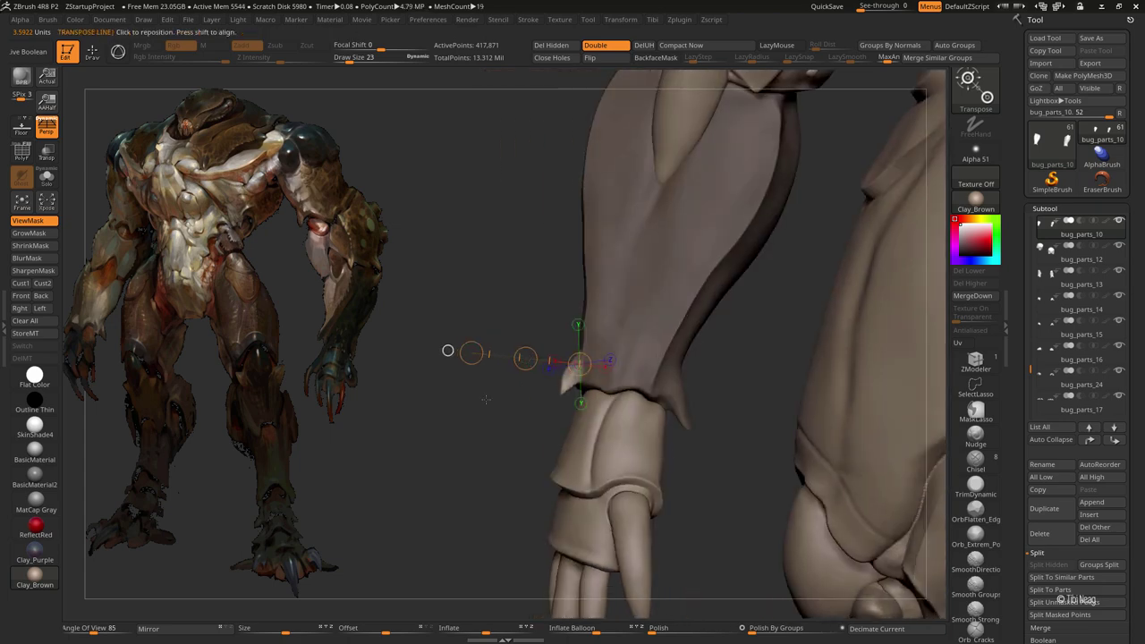
- Solo the forearm plate, pull a spike down from the cuff edge and smooth it
key(q)
key(ctrl+shift+s)
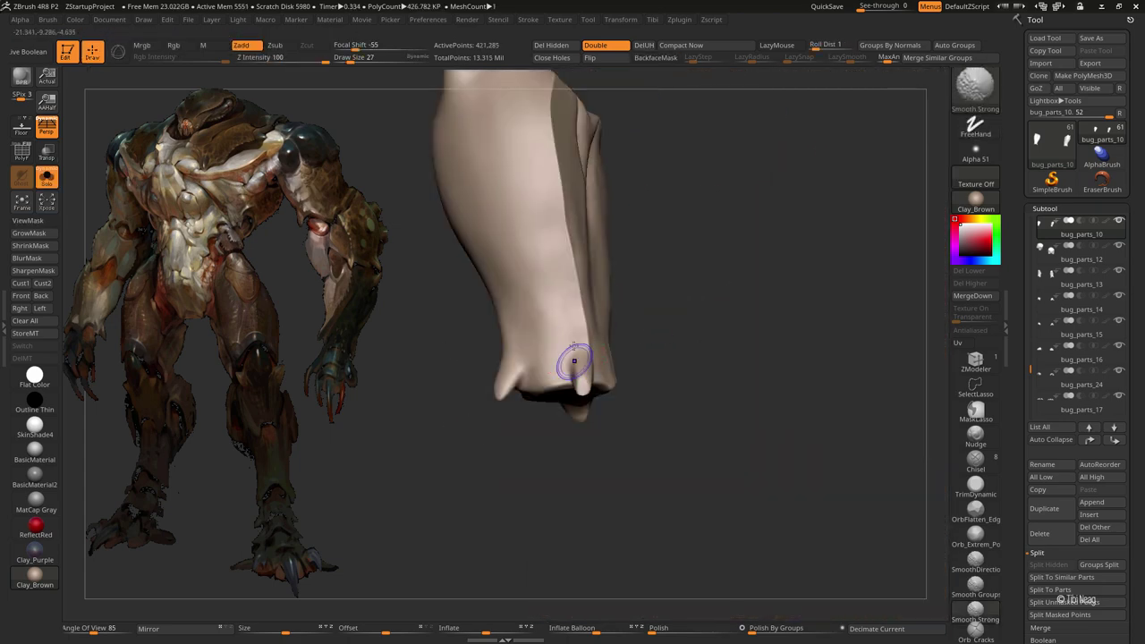
mouse_move(574, 361)
mouse_down()
mouse_move(588, 409)
mouse_move(595, 358)
mouse_up()
key(shift)
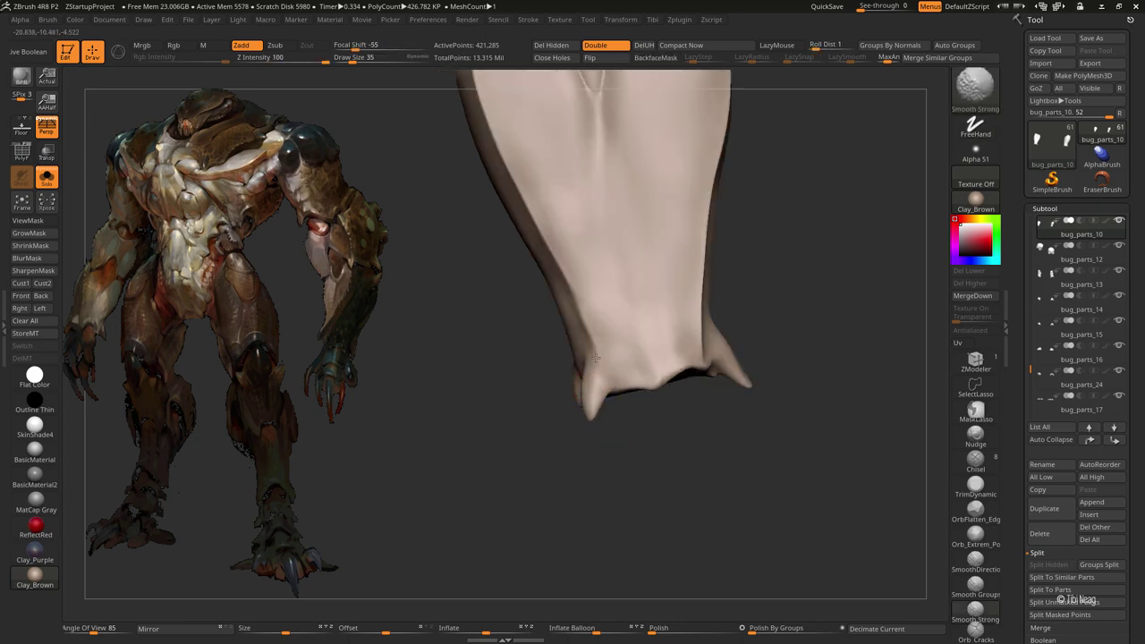
- Enlarge the Move brush to cover the forearm, then show only the plate, framed
drag(662, 368, 519, 429)
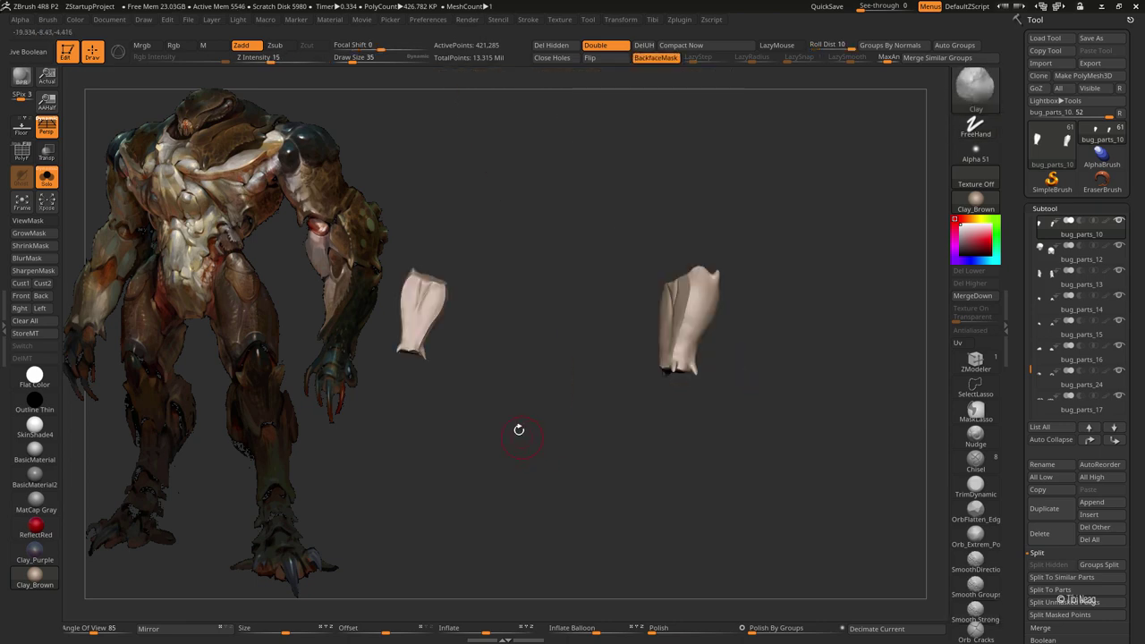
drag(324, 439, 447, 477)
key(b)
key(m)
key(v)
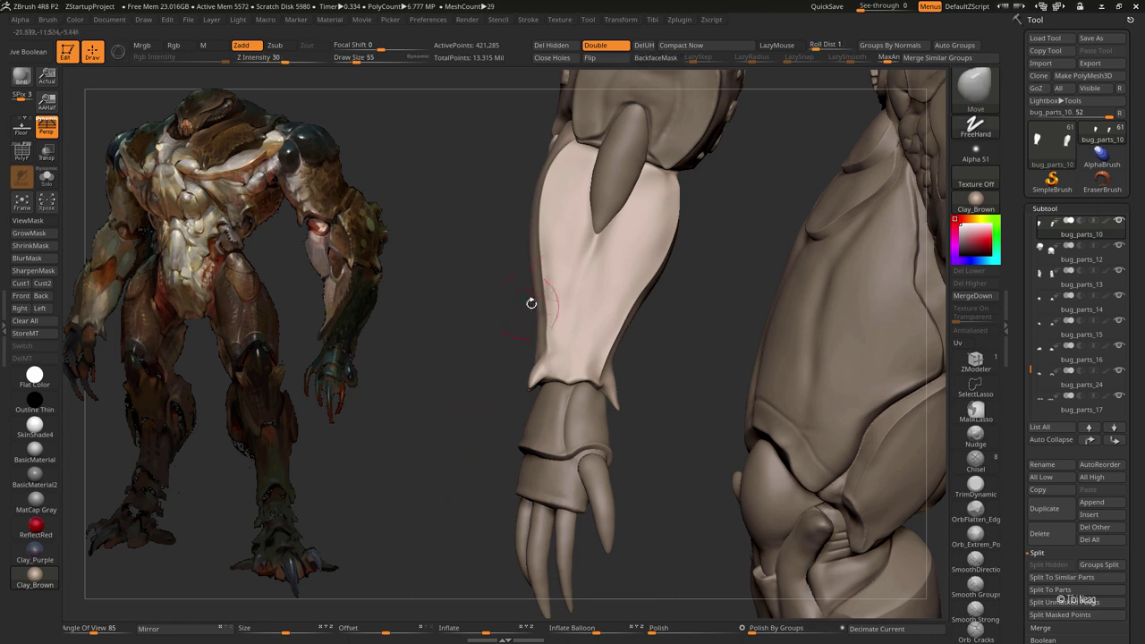
drag(559, 275, 641, 291)
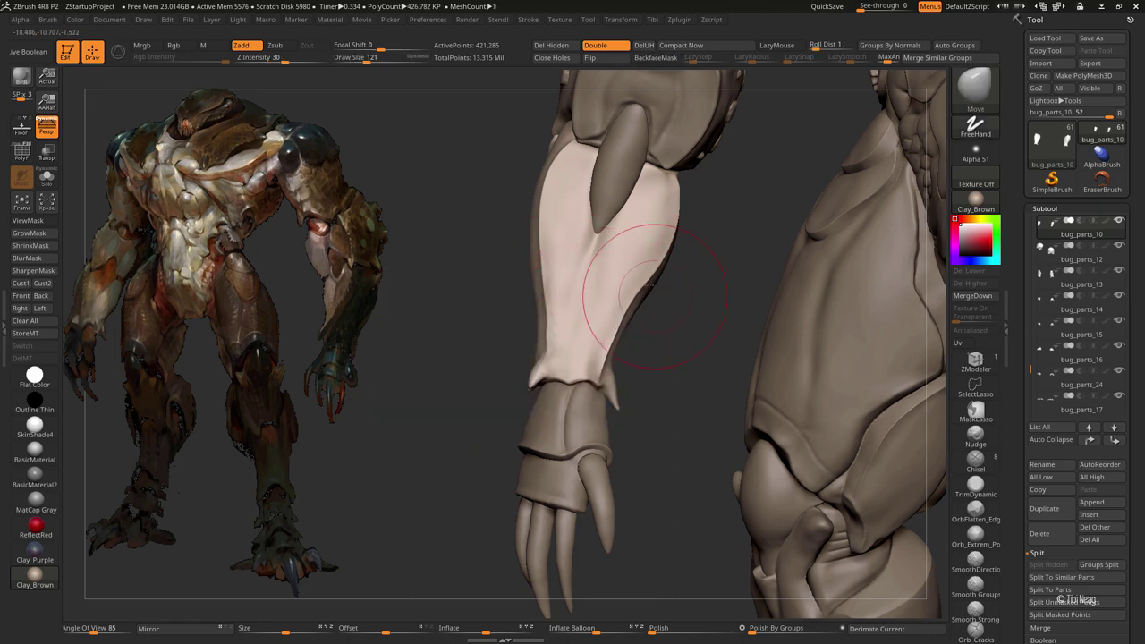
drag(694, 358, 501, 322)
click(46, 177)
key(f)
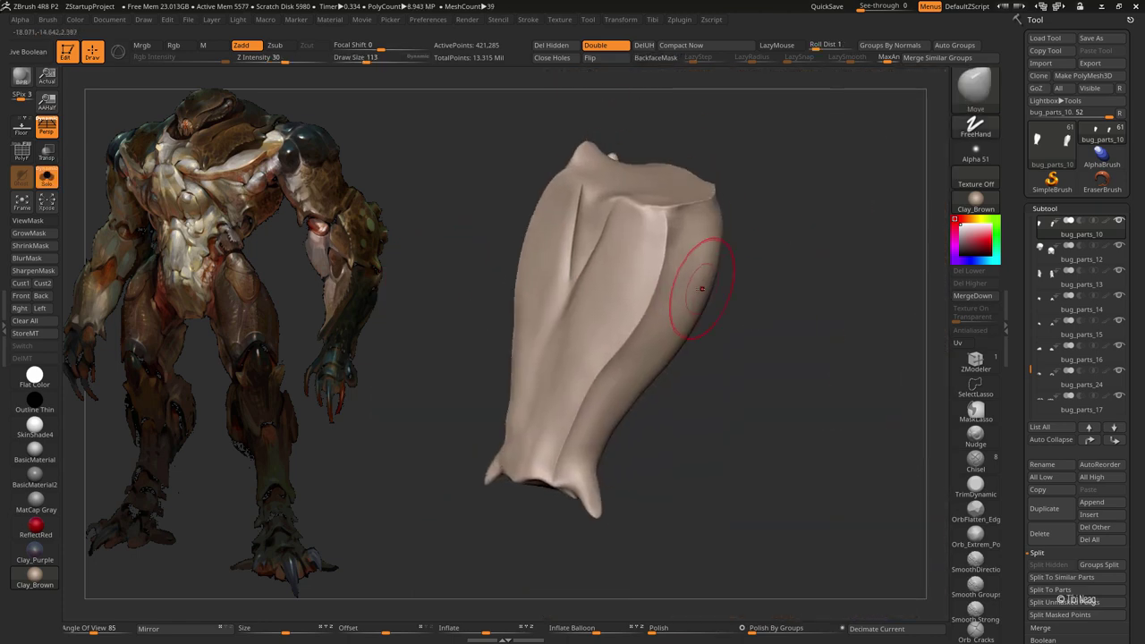
- Inflate the forearm plate, alternating with hPolish and Smooth passes
key(b)
key(i)
key(n)
drag(648, 250, 666, 219)
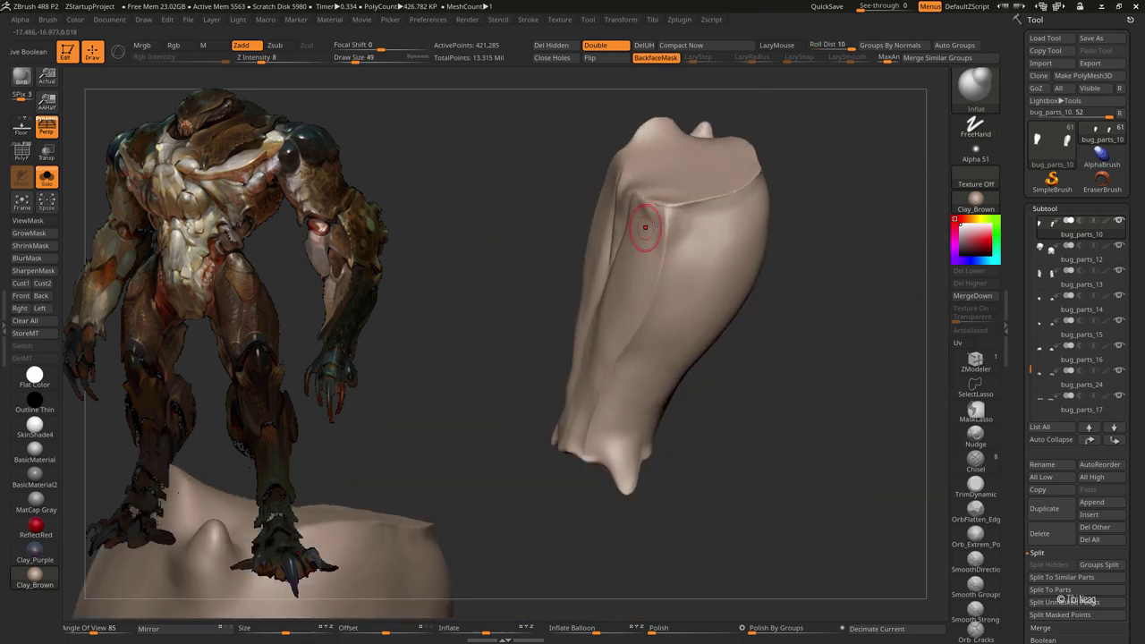
key(b)
key(h)
key(p)
key(b)
key(i)
key(n)
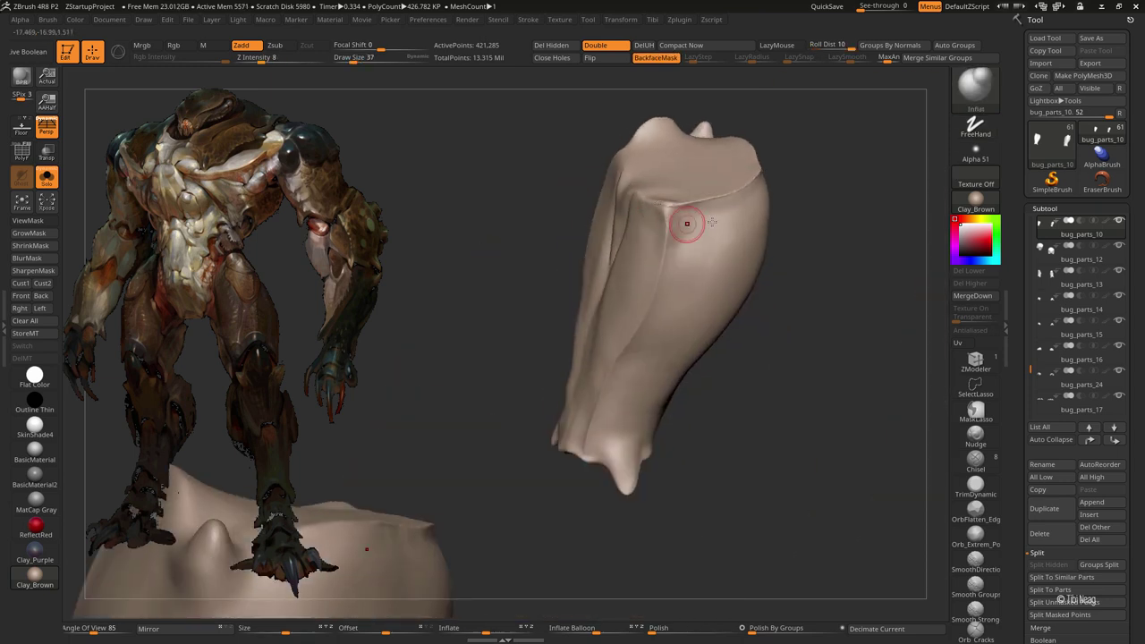
key(shift)
key(shift)
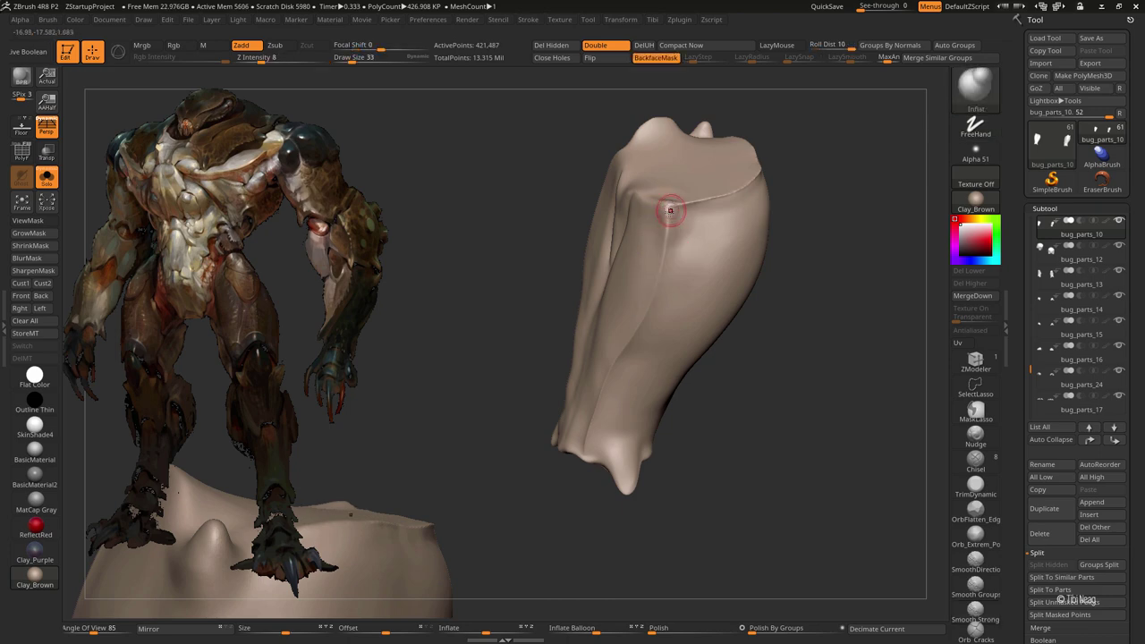
key(shift)
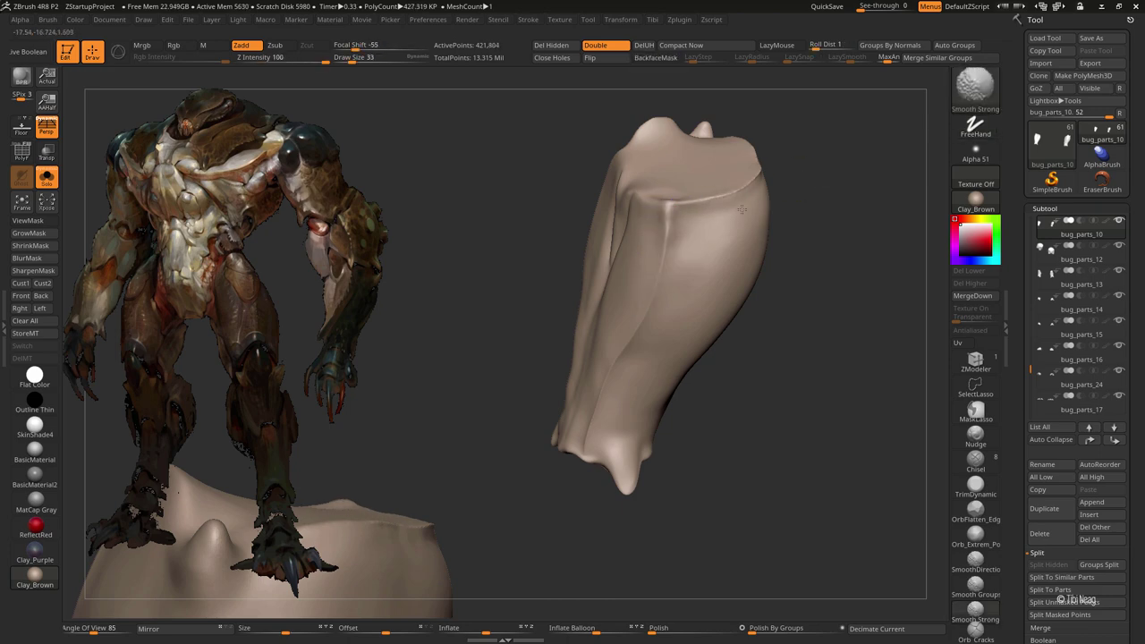
mouse_move(742, 209)
mouse_down()
mouse_move(808, 197)
mouse_move(659, 238)
mouse_move(780, 166)
mouse_up()
- Check the plate against the full model with the Move brush, then isolate it again
key(b)
key(m)
key(v)
key(ctrl+shift+s)
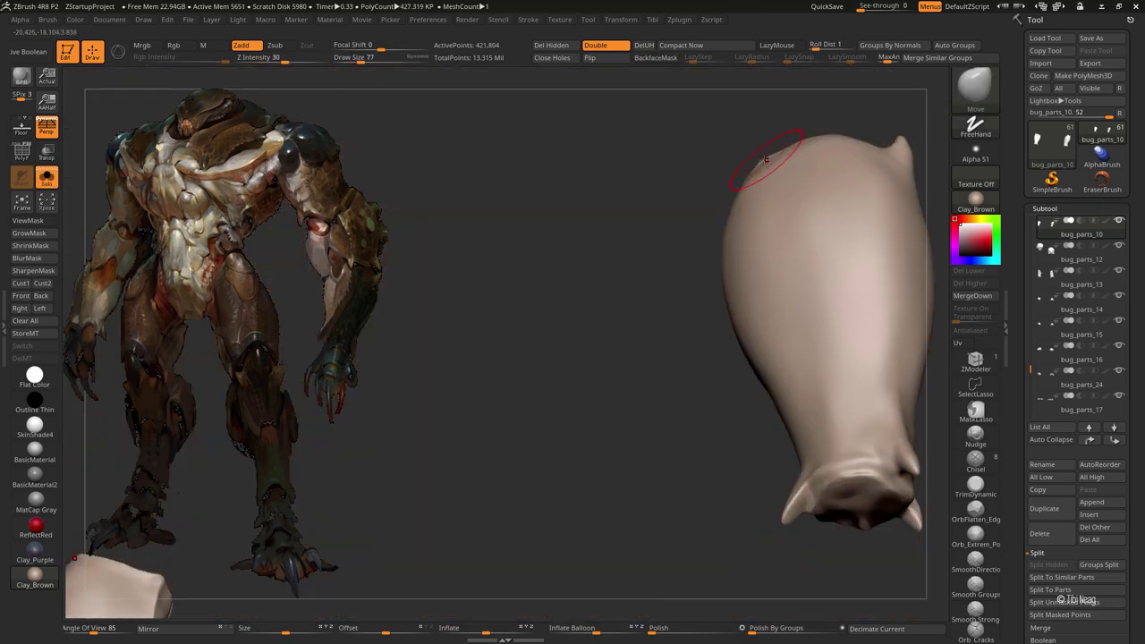
key(ctrl+shift+s)
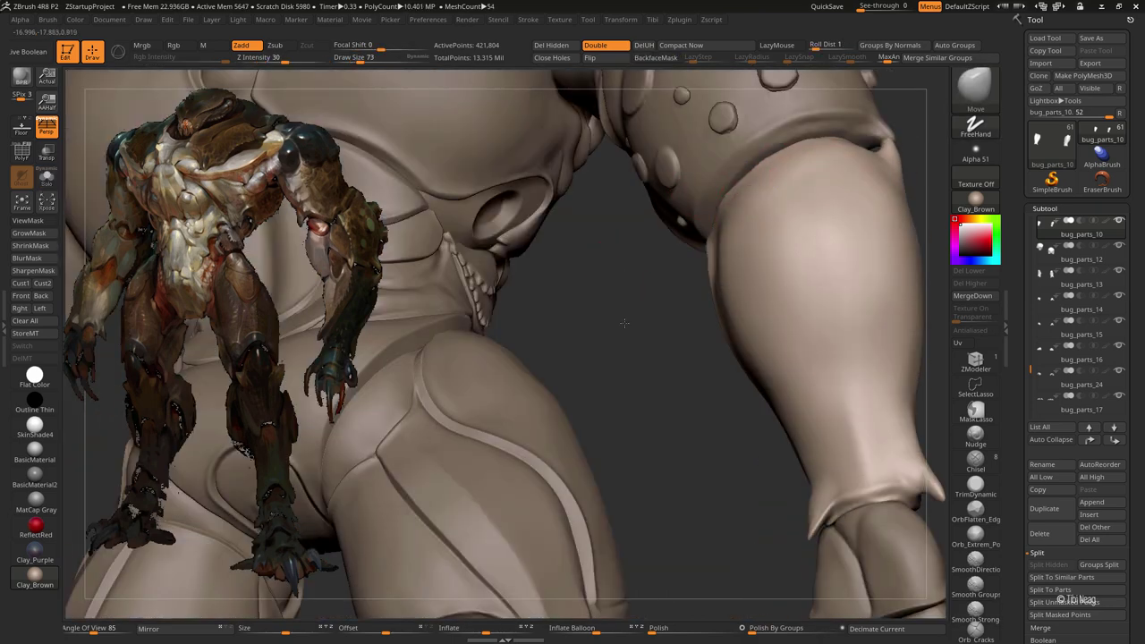
mouse_move(624, 323)
mouse_down()
mouse_move(671, 276)
mouse_move(588, 373)
mouse_move(629, 415)
mouse_up()
key(ctrl+shift+s)
- Inflate the cuff tip, pull it into a sharper spike and smooth around it
key(b)
key(i)
key(f)
key(s)
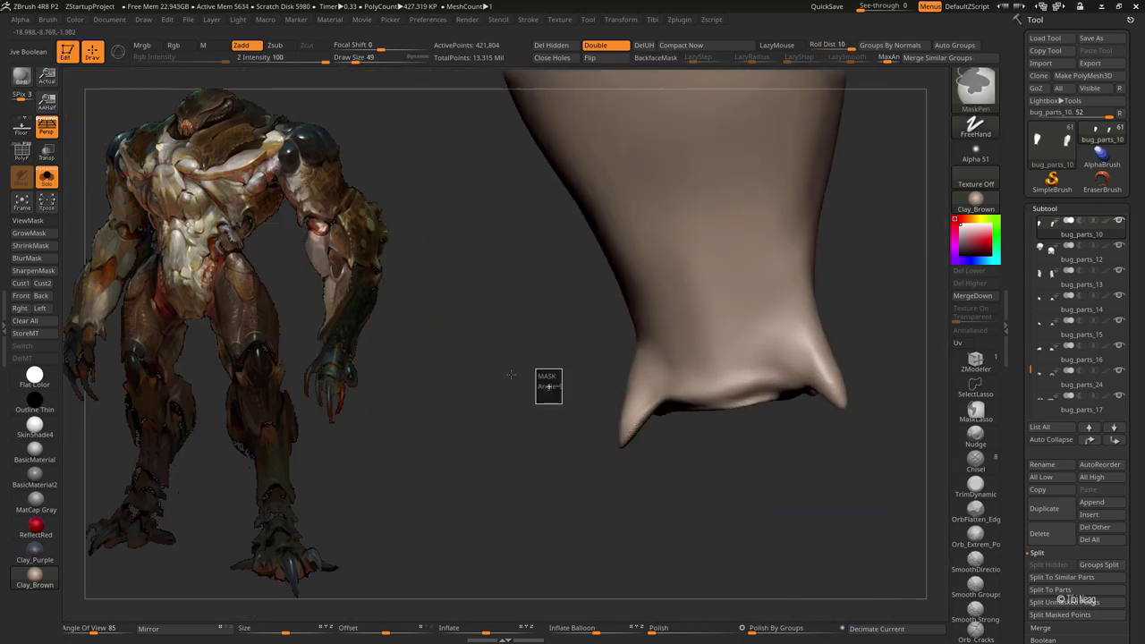
drag(550, 385, 582, 417)
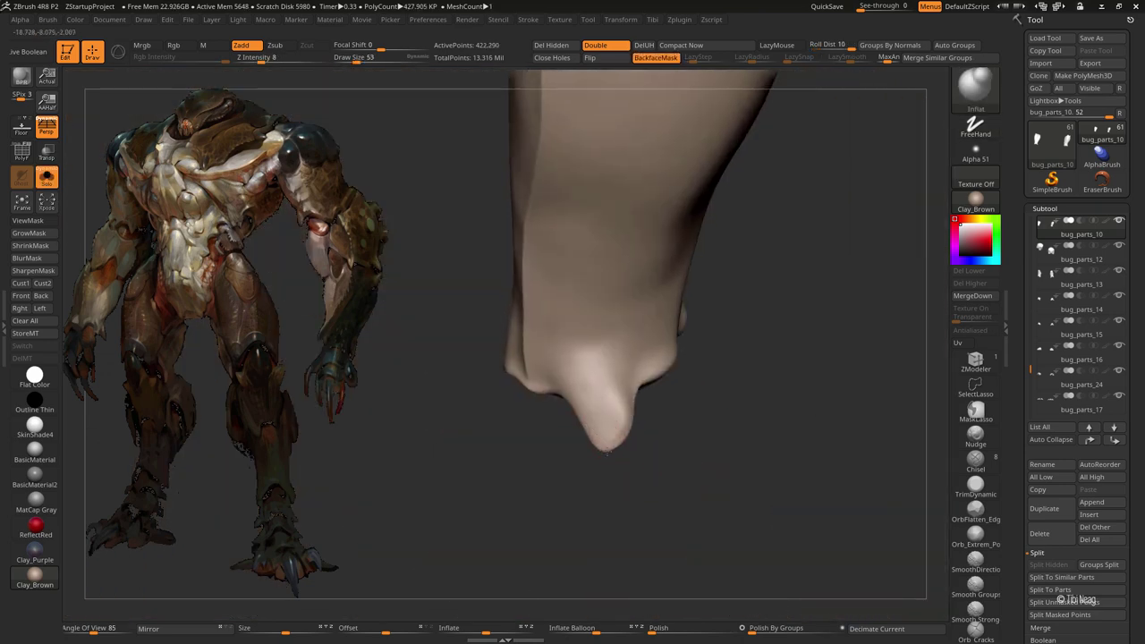
key(b)
key(m)
key(v)
key(s)
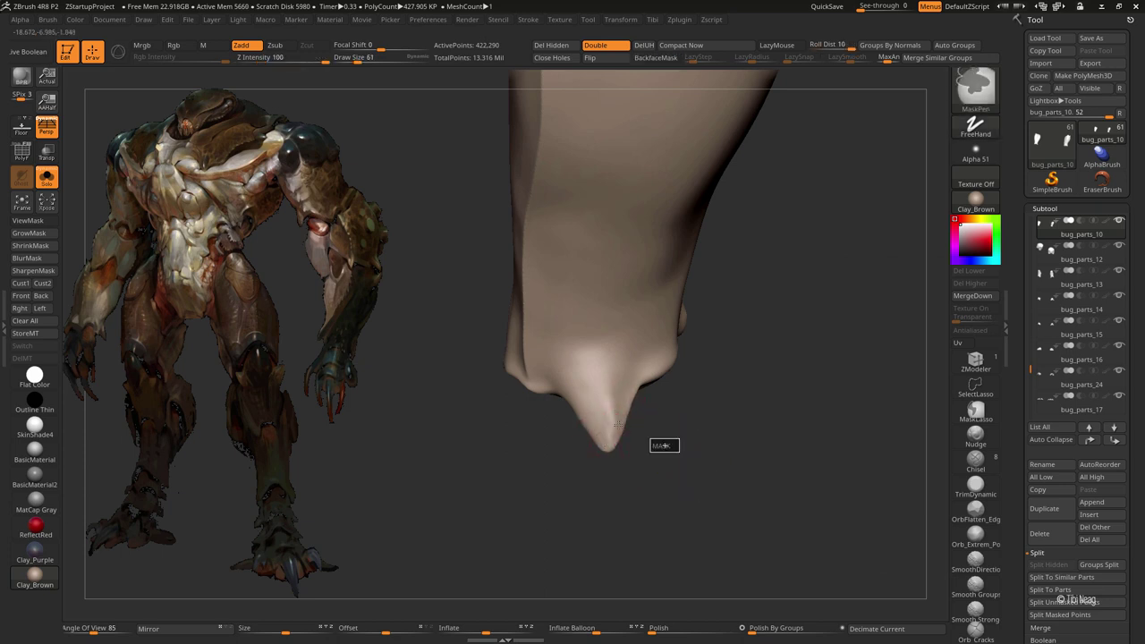
drag(596, 452, 608, 394)
key(shift)
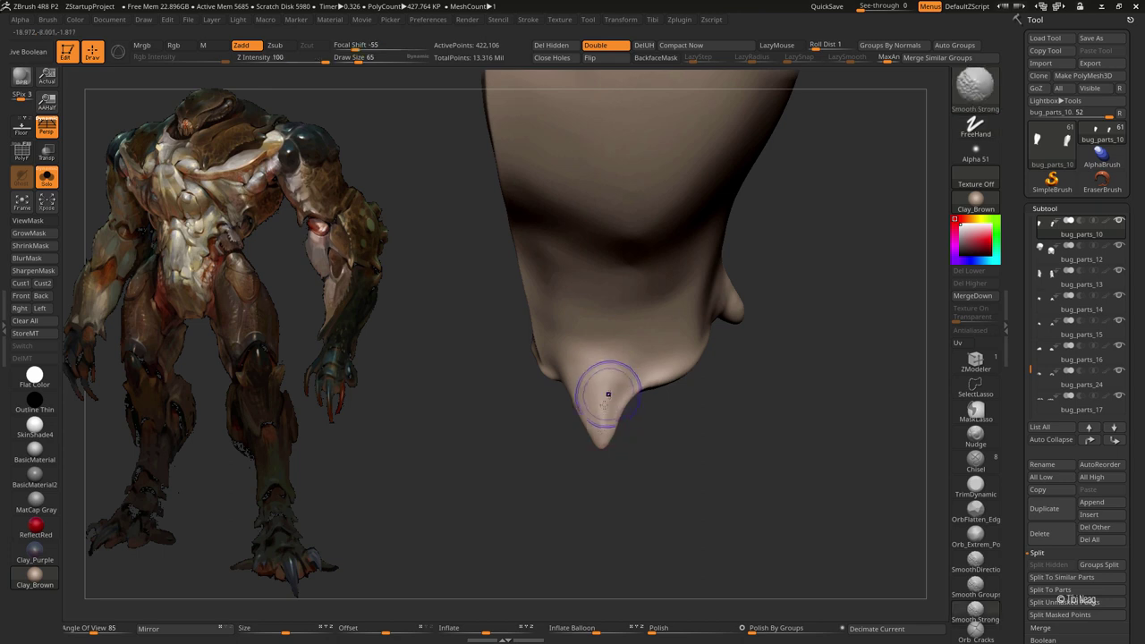
drag(619, 437, 619, 447)
mouse_move(576, 395)
mouse_down()
mouse_move(677, 382)
mouse_move(559, 388)
mouse_up()
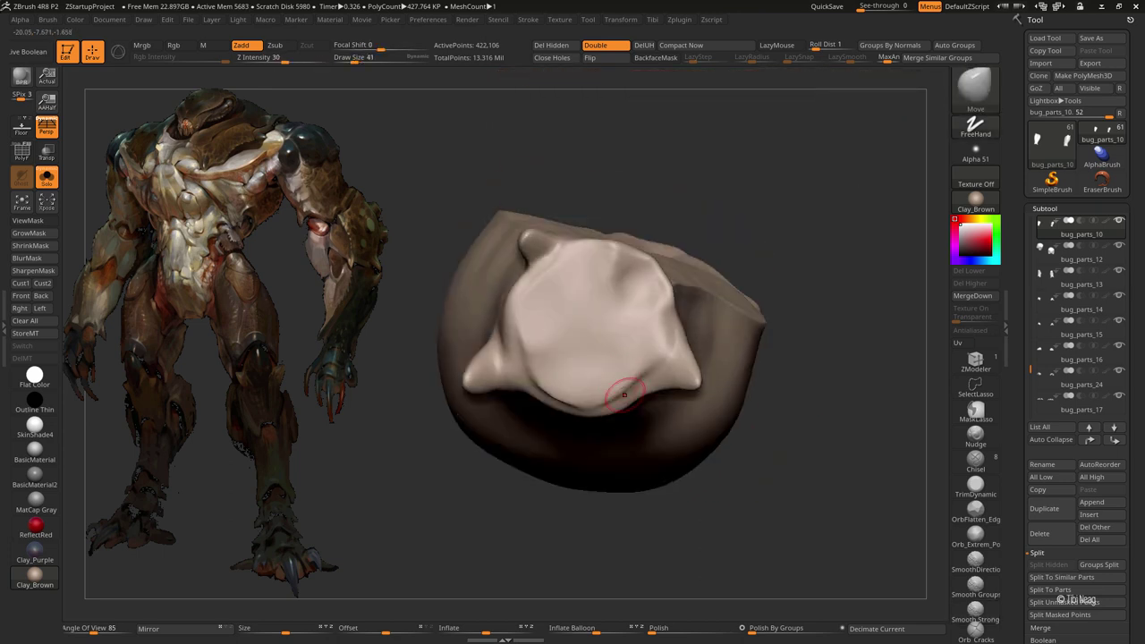
- Frame the wrist and forearm and pull the plate's inner edge into a cleaner curve
shift+drag(535, 296, 729, 286)
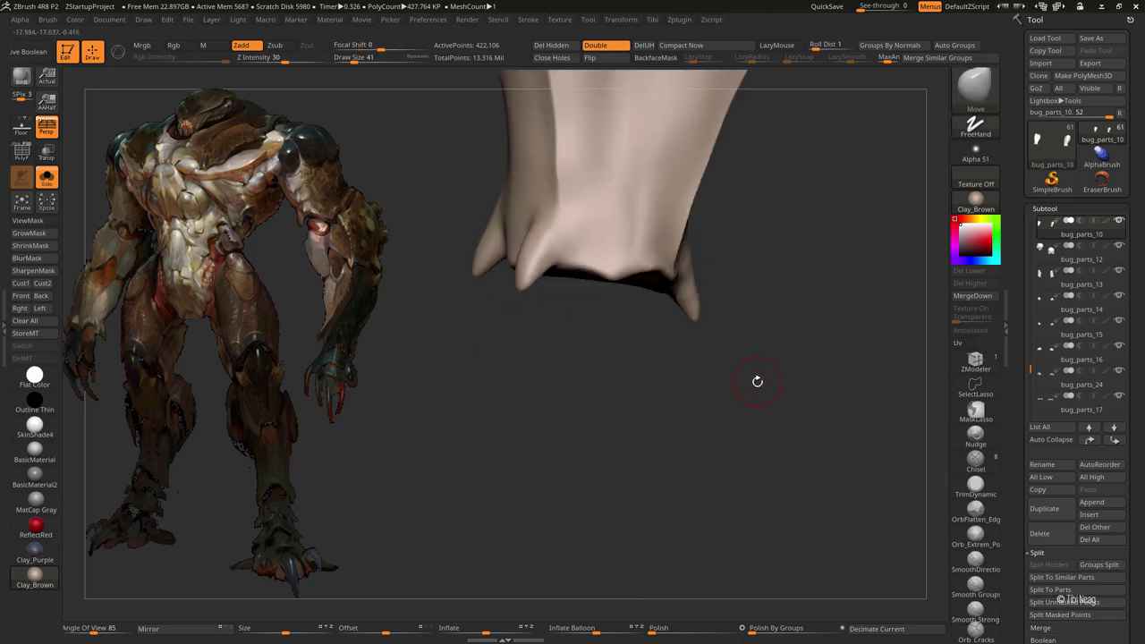
key(f)
alt+drag(677, 450, 500, 391)
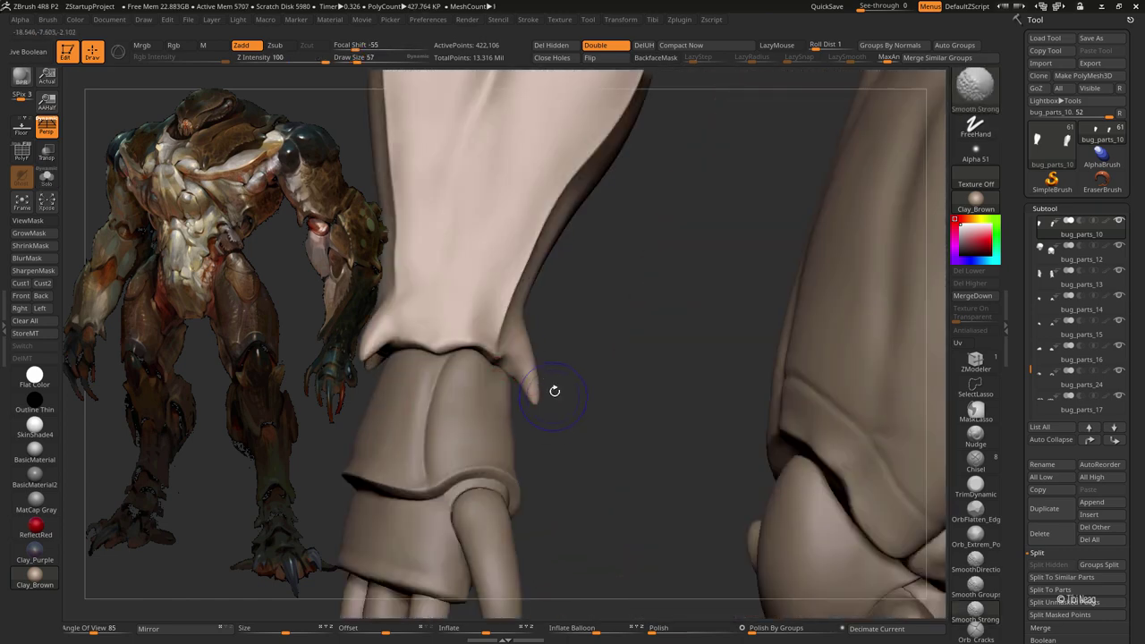
right_drag(552, 391, 526, 391)
right_drag(454, 341, 486, 368)
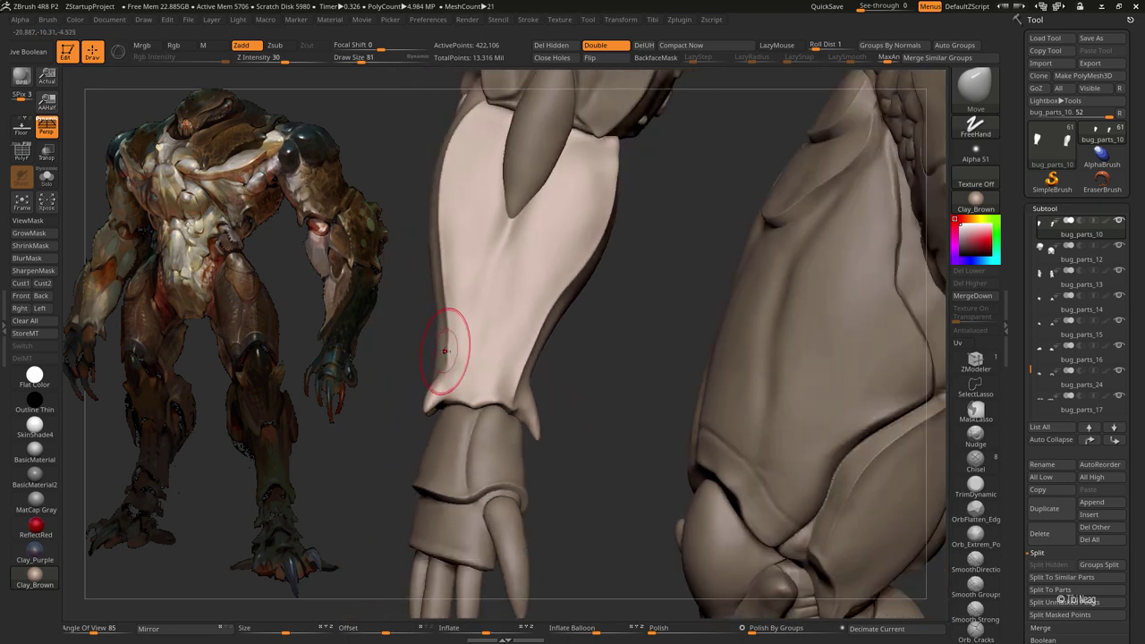
shift+drag(447, 344, 452, 340)
mouse_move(411, 297)
right_down()
mouse_move(475, 346)
mouse_move(438, 391)
mouse_move(411, 364)
mouse_move(480, 403)
mouse_move(457, 364)
mouse_move(499, 352)
mouse_move(527, 397)
mouse_move(442, 328)
mouse_move(449, 384)
mouse_move(568, 361)
mouse_move(454, 403)
right_up()
- Smooth the isolated forearm plate, then show the whole character around the lower arm
key(shift+alt+s)
key(shift)
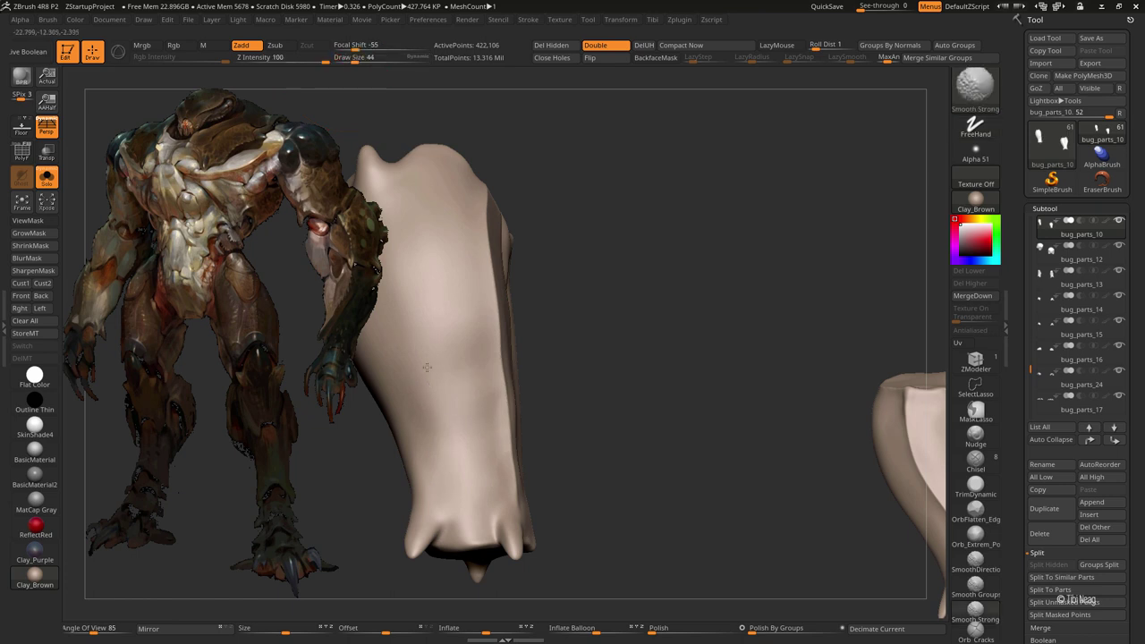
mouse_move(427, 367)
alt+right_down()
mouse_move(527, 236)
mouse_move(796, 281)
mouse_move(573, 450)
mouse_move(524, 426)
mouse_move(543, 422)
mouse_move(621, 248)
alt+right_up()
key(shift)
key(l)
alt+right_drag(417, 340, 604, 380)
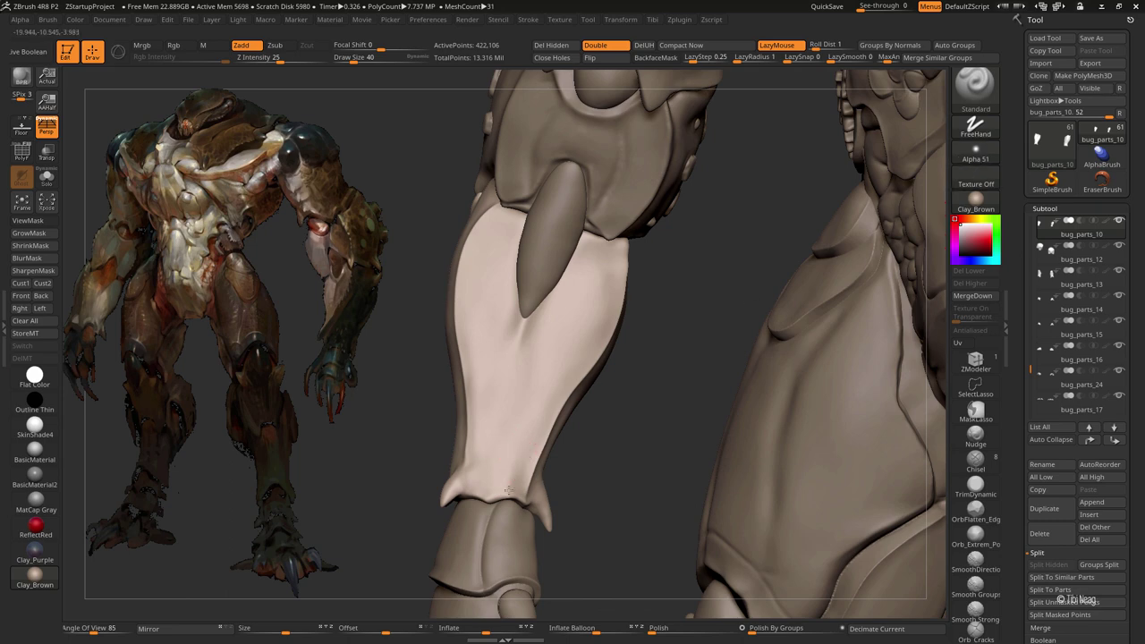
right_drag(502, 444, 534, 503)
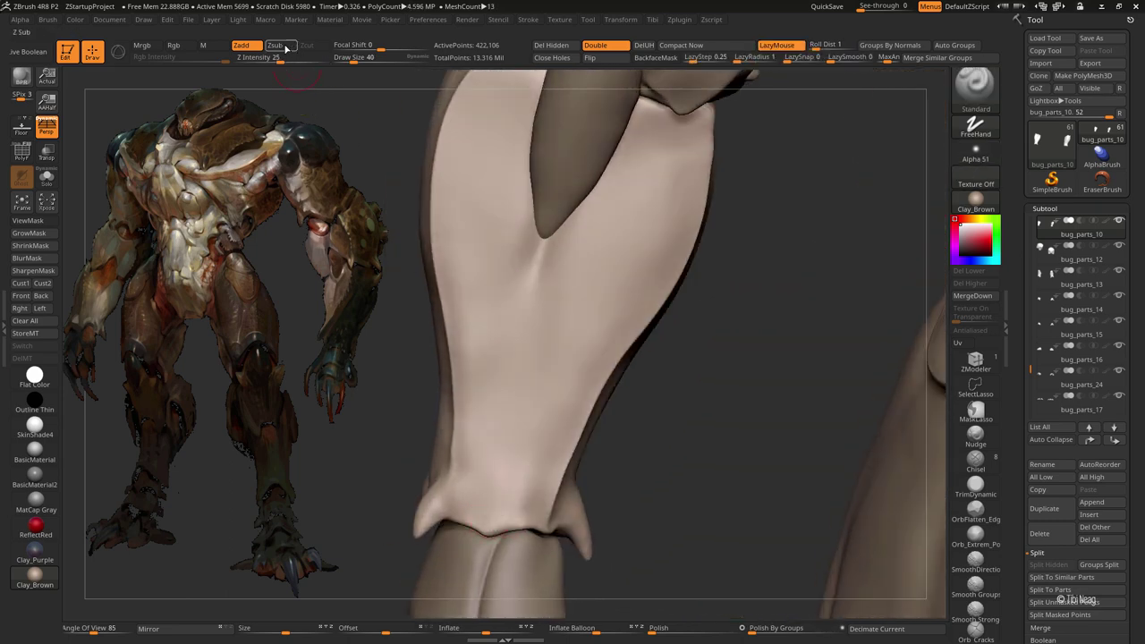
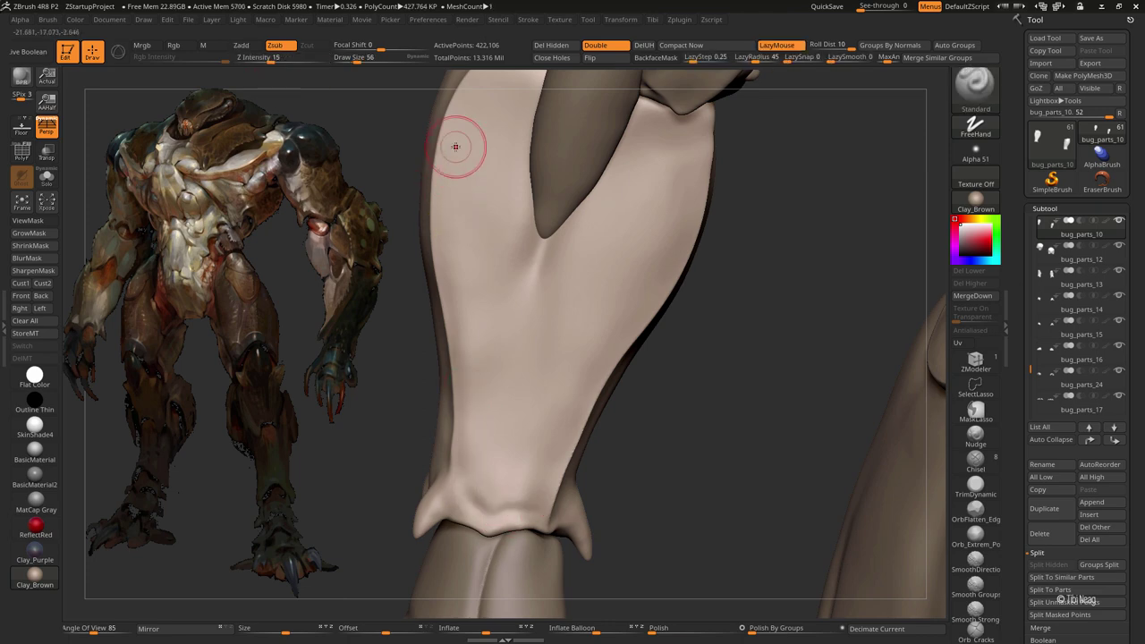
- Pull the forearm plate with Move and carve it with Standard, soloing it to check the shape
mouse_move(455, 149)
right_down()
mouse_move(394, 238)
mouse_move(480, 175)
right_up()
key(b)
key(m)
key(v)
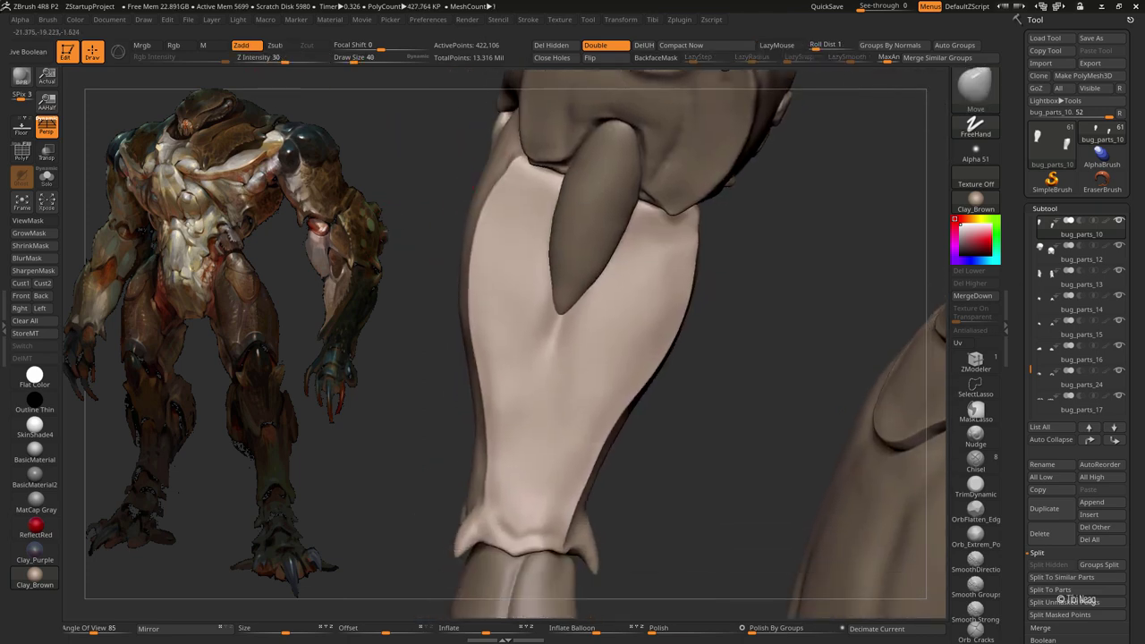
key(alt+s)
key(b)
key(s)
key(t)
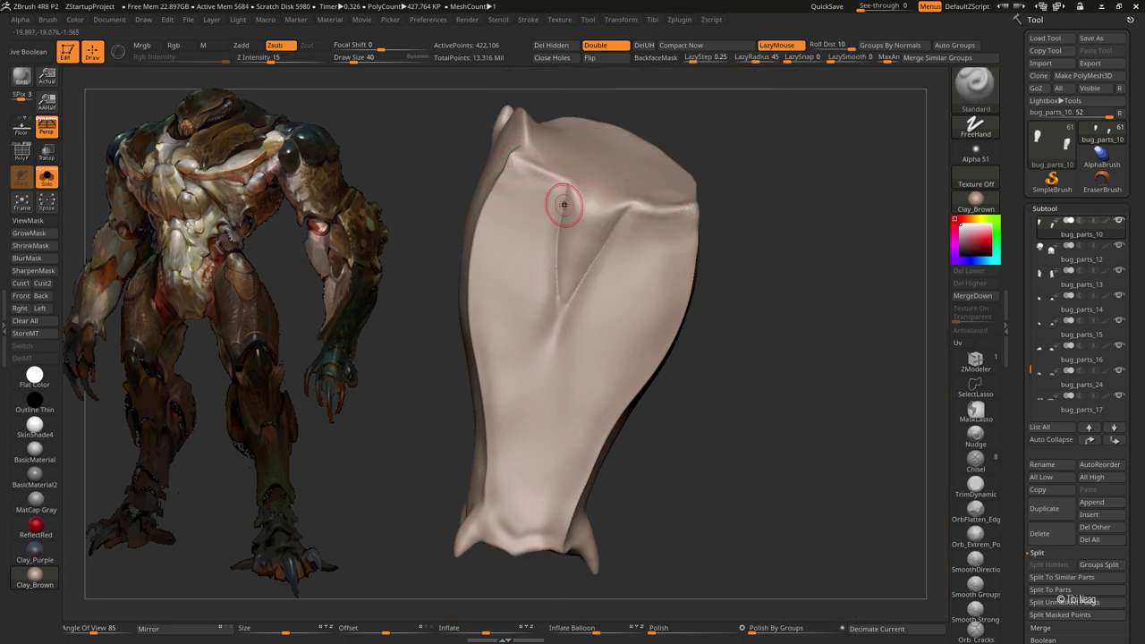
key(b)
key(m)
key(v)
key(alt+s)
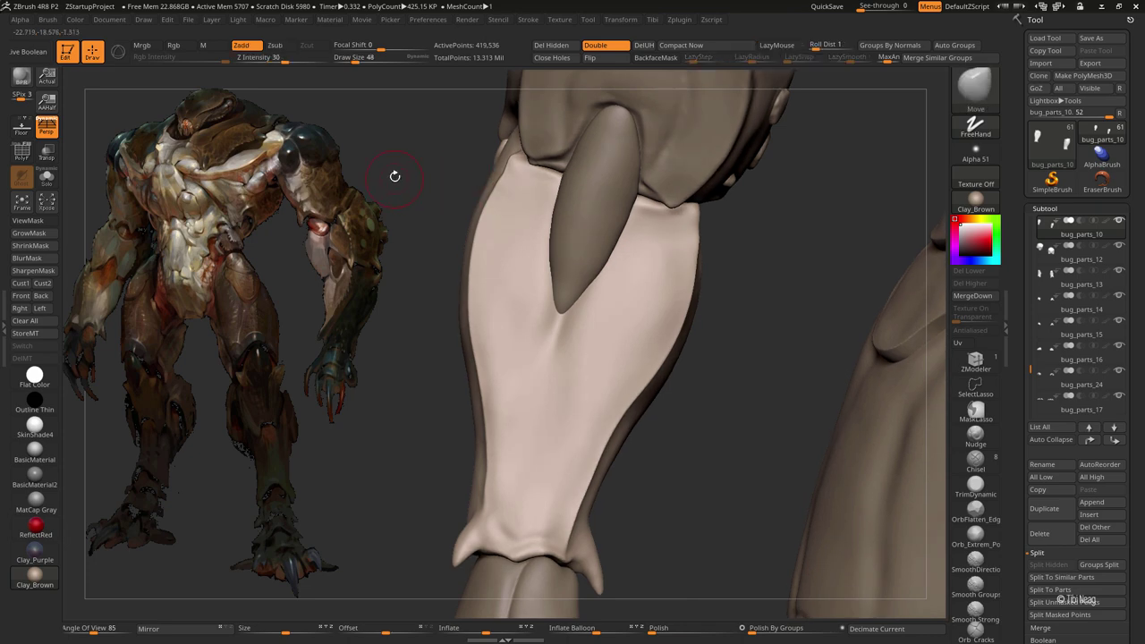
- Build up clay and carve wrist folds around the spike, then strong-smooth with a smaller brush
drag(395, 176, 420, 175)
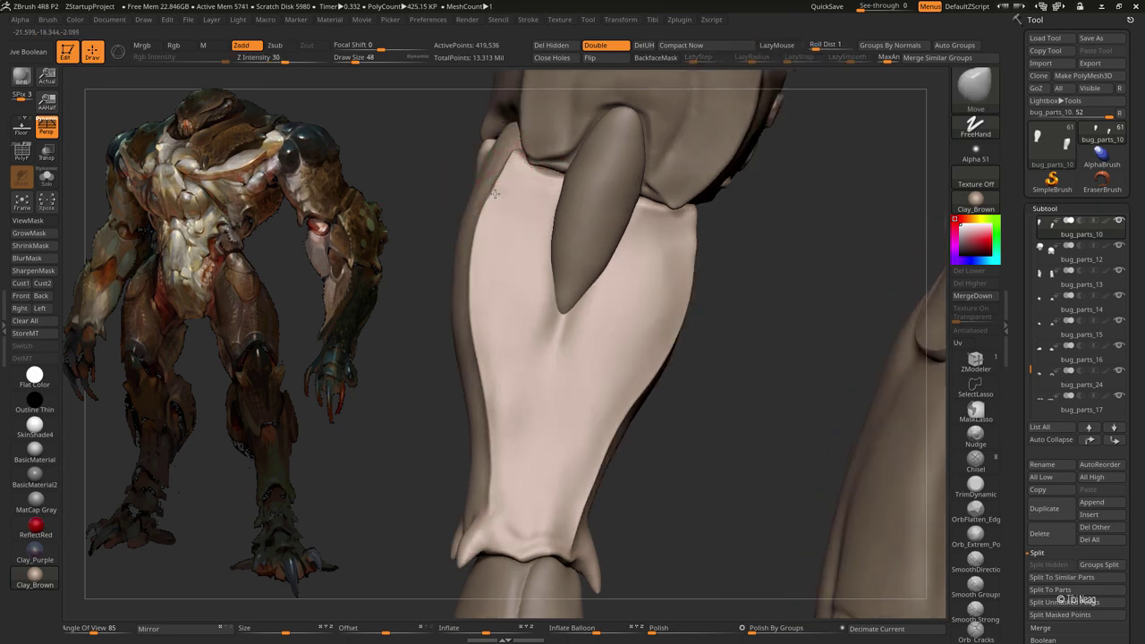
drag(698, 380, 549, 478)
key(b)
key(c)
key(l)
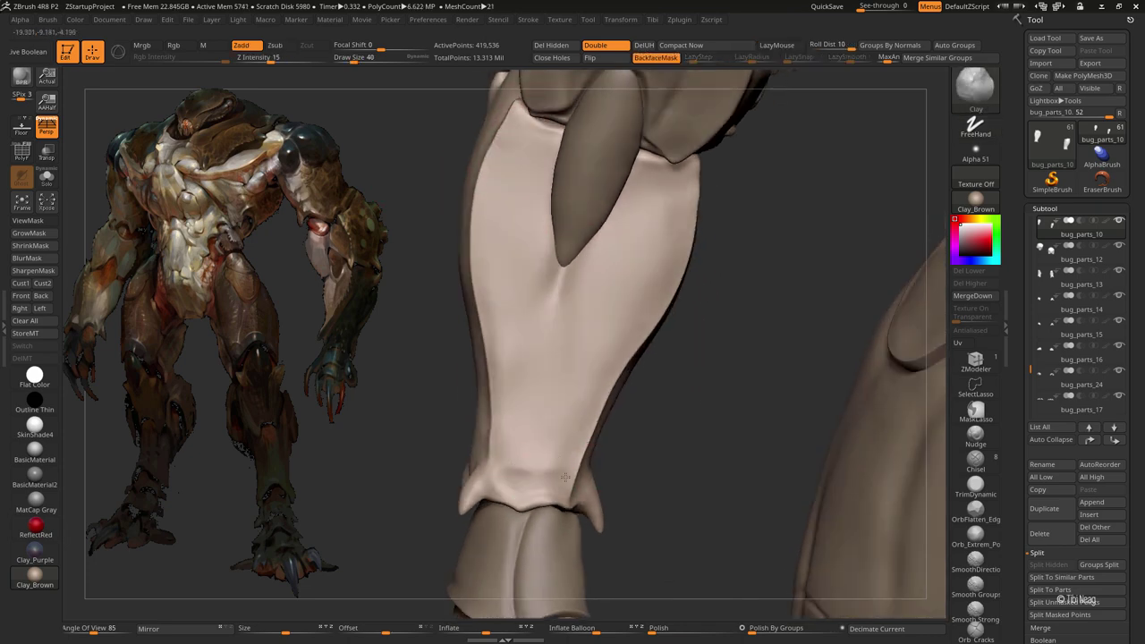
key(b)
key(s)
key(t)
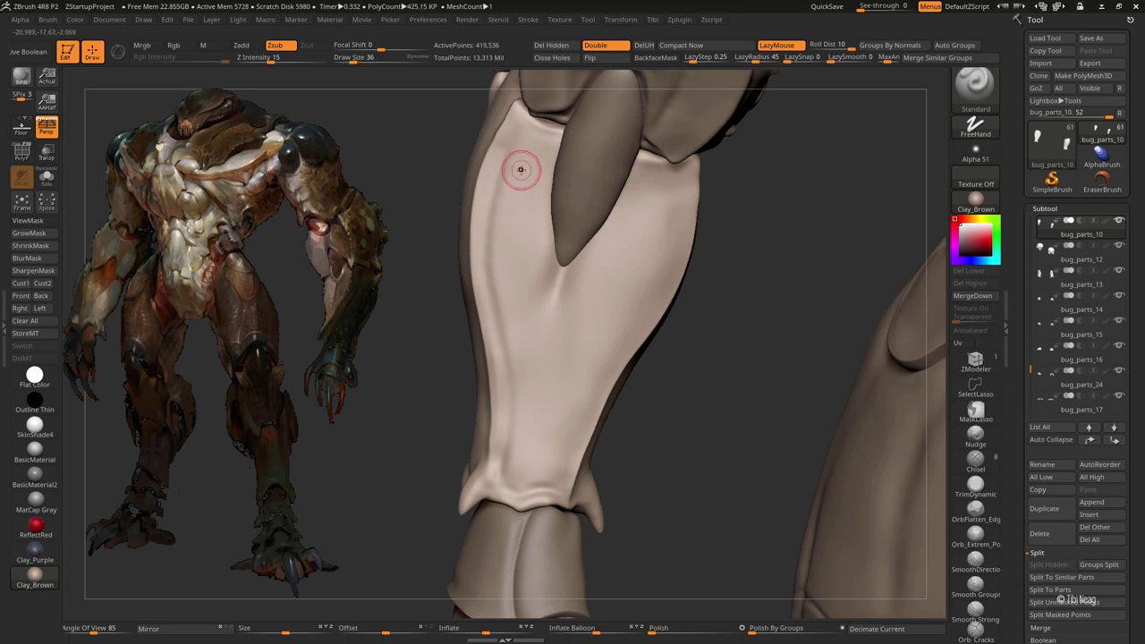
key(shift)
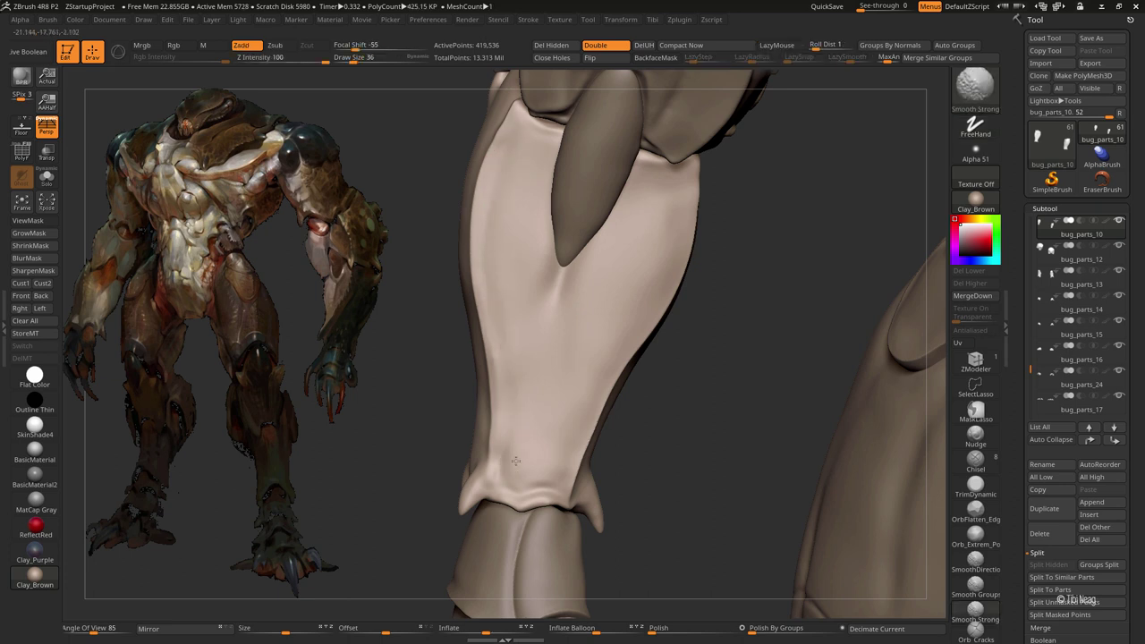
key(bracketleft)
key(bracketleft)
- Carve a central crease up the right forearm plate toward the spike with DamStandard
key(f)
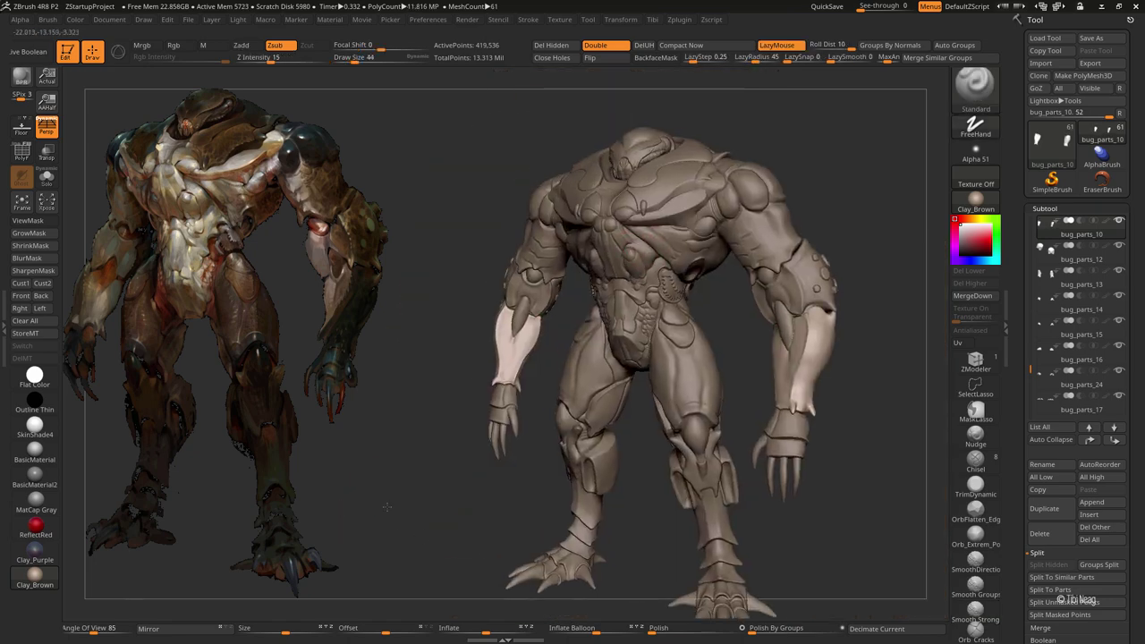
alt+drag(371, 374, 551, 283)
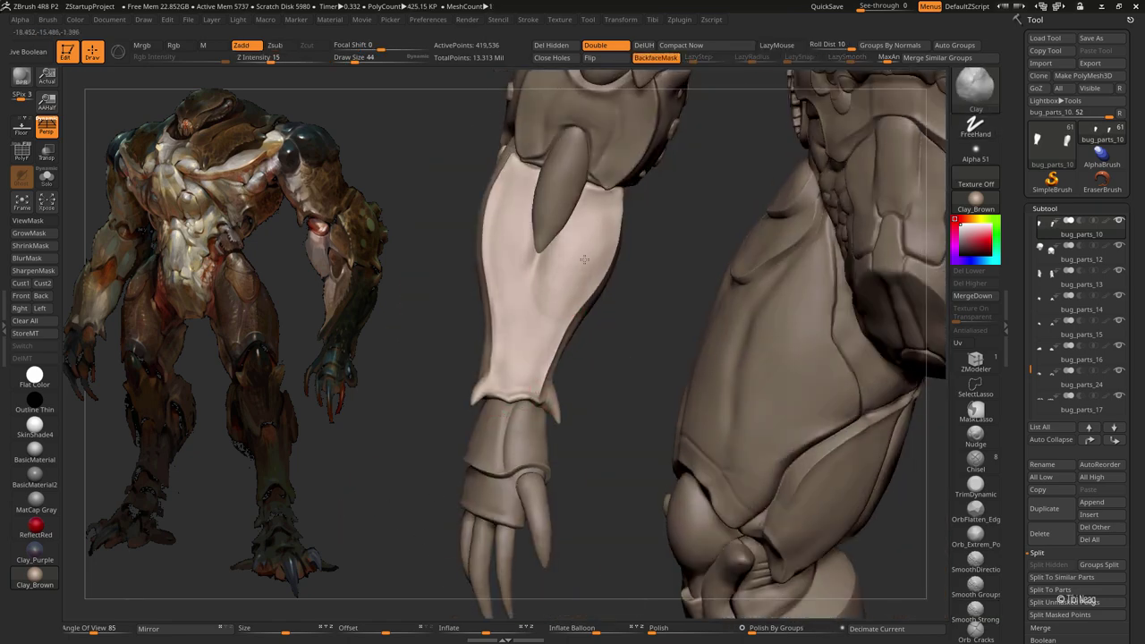
key(bracketleft)
key(b)
key(d)
key(s)
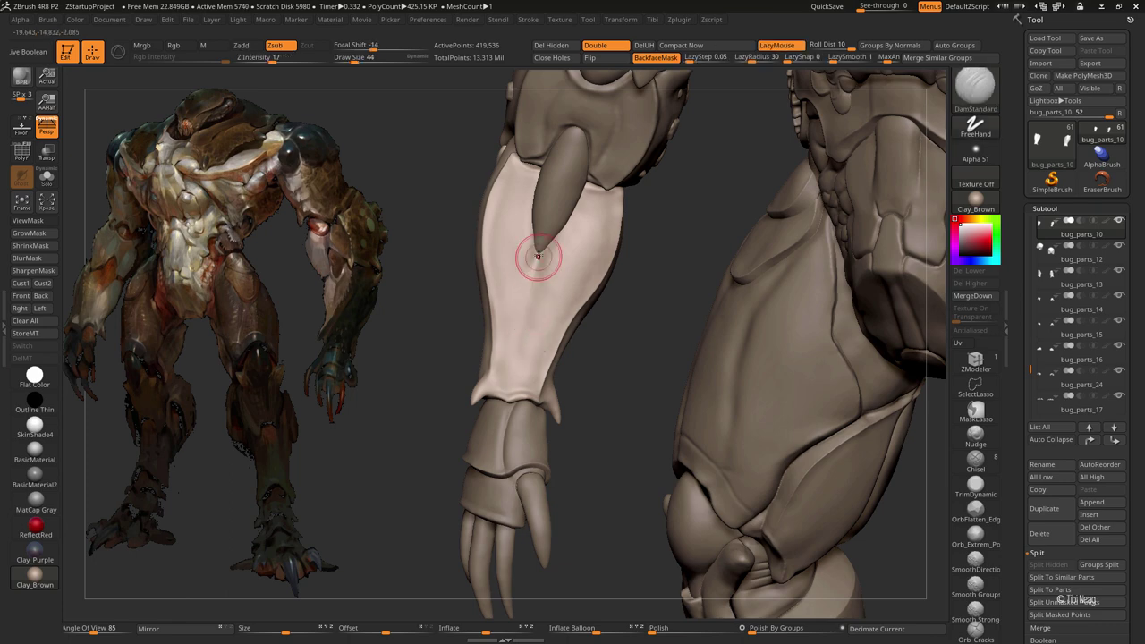
key(bracketright)
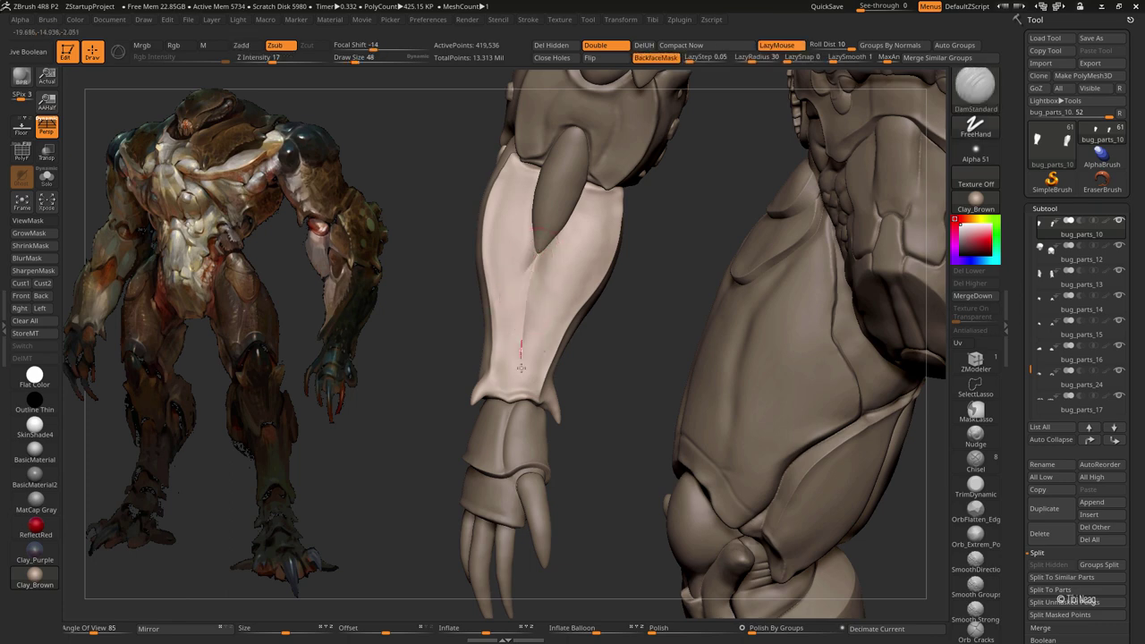
drag(520, 366, 539, 260)
drag(519, 334, 531, 276)
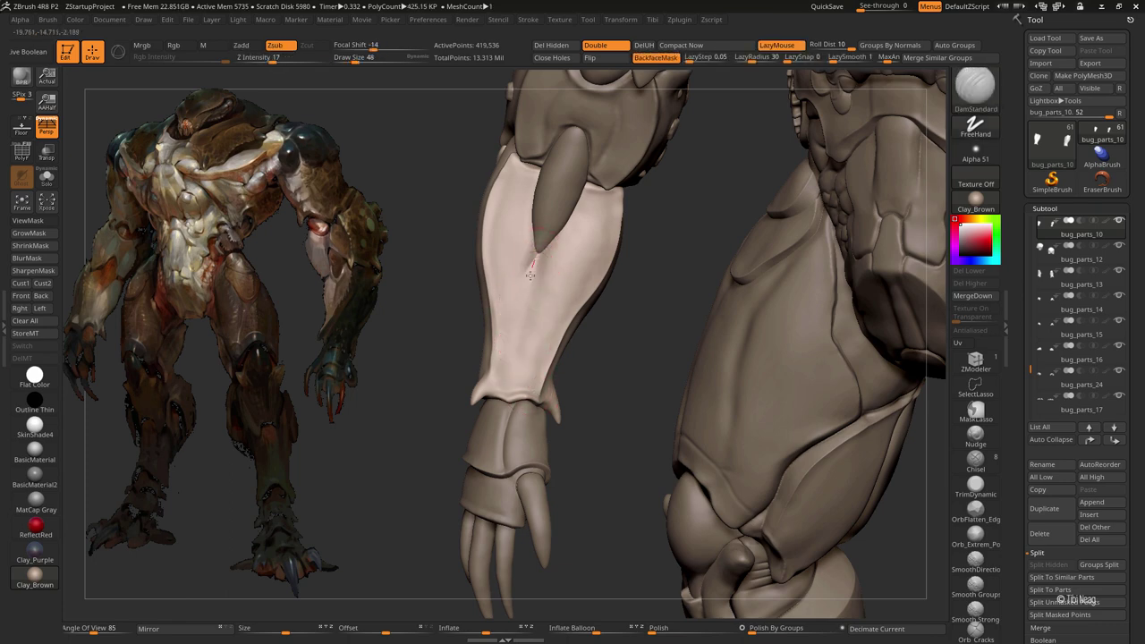
- Switch to the Move brush and inspect the wrist, forearm and upper arm up close
key(f)
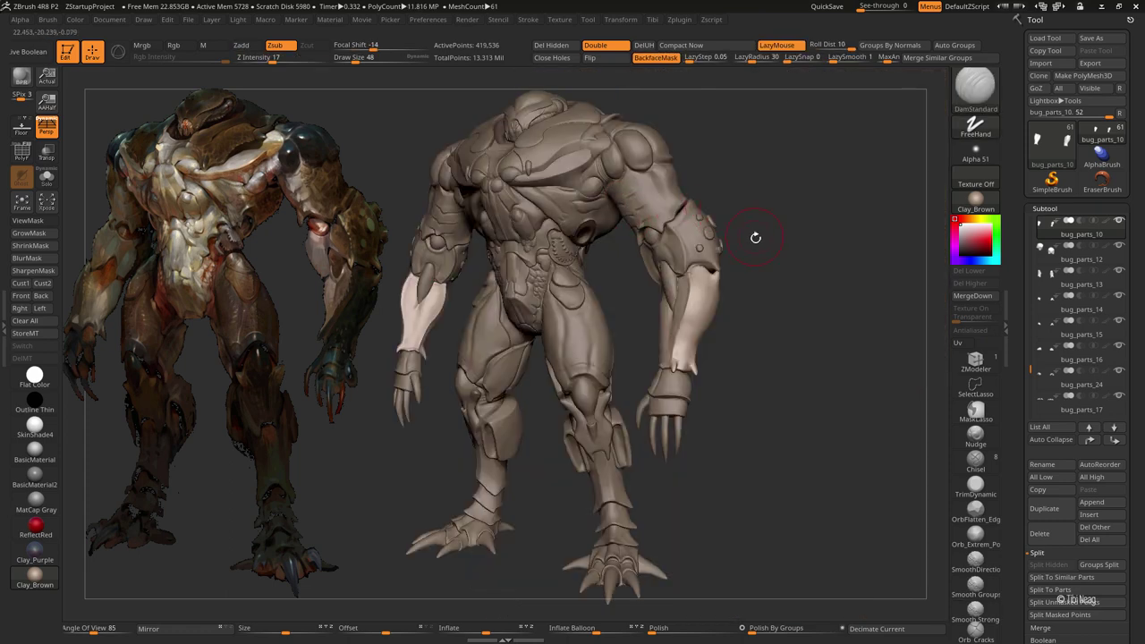
mouse_move(764, 329)
alt+mouse_down()
mouse_move(767, 354)
mouse_move(818, 355)
alt+mouse_up()
key(b)
key(m)
key(v)
alt+drag(859, 400, 787, 362)
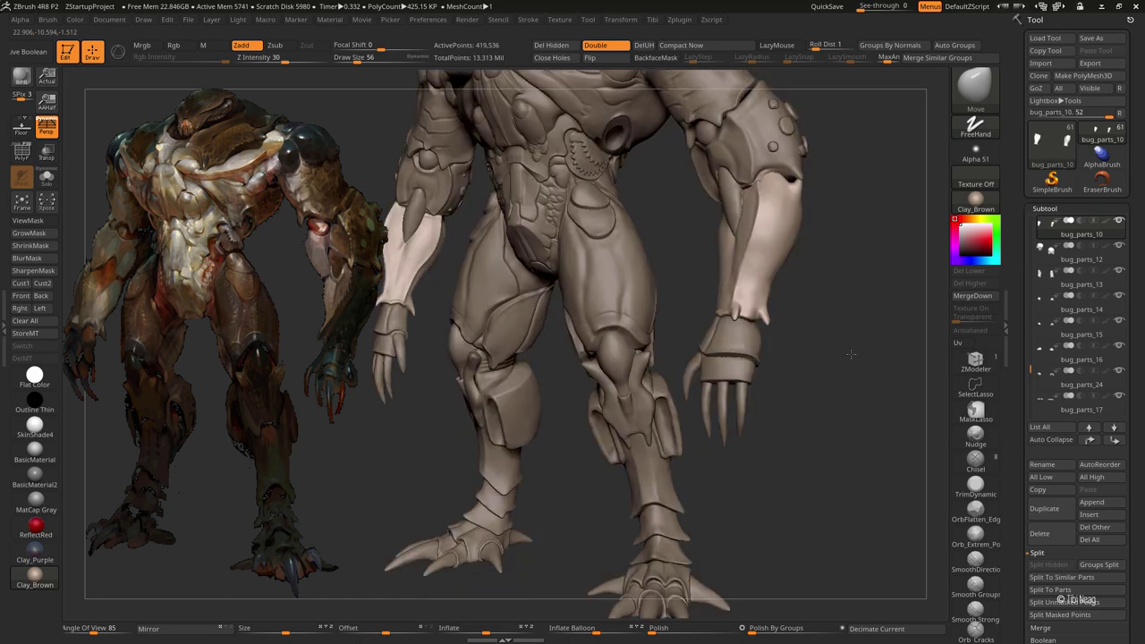
mouse_move(802, 312)
alt+mouse_down()
mouse_move(767, 358)
mouse_move(633, 375)
mouse_move(704, 315)
mouse_move(832, 333)
alt+mouse_up()
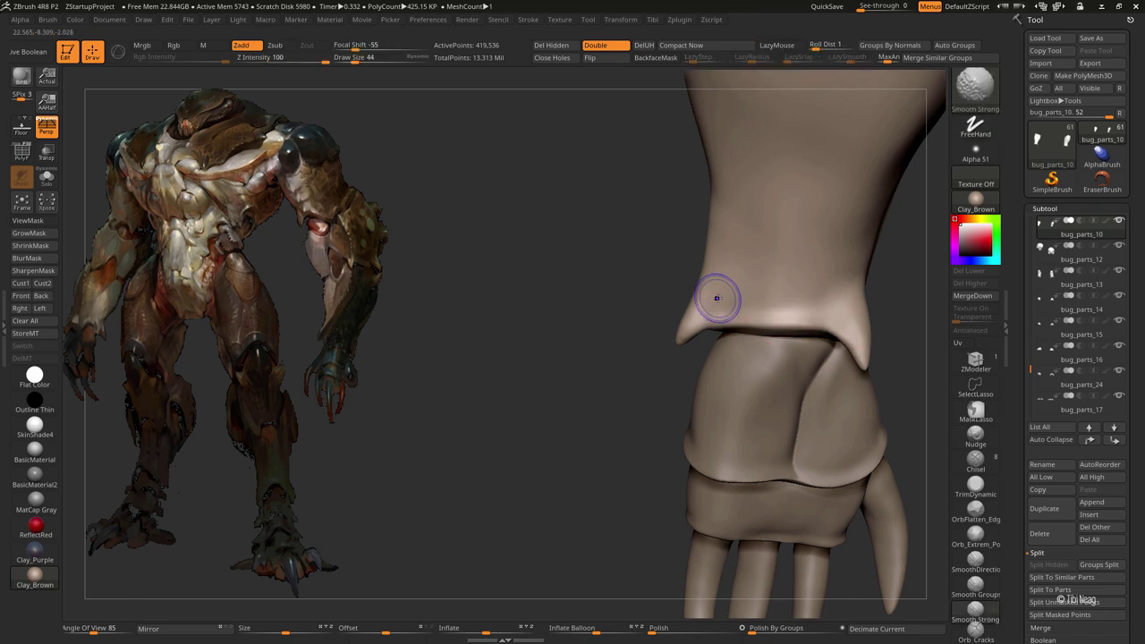
mouse_move(700, 235)
mouse_down()
mouse_move(563, 192)
mouse_move(557, 281)
mouse_up()
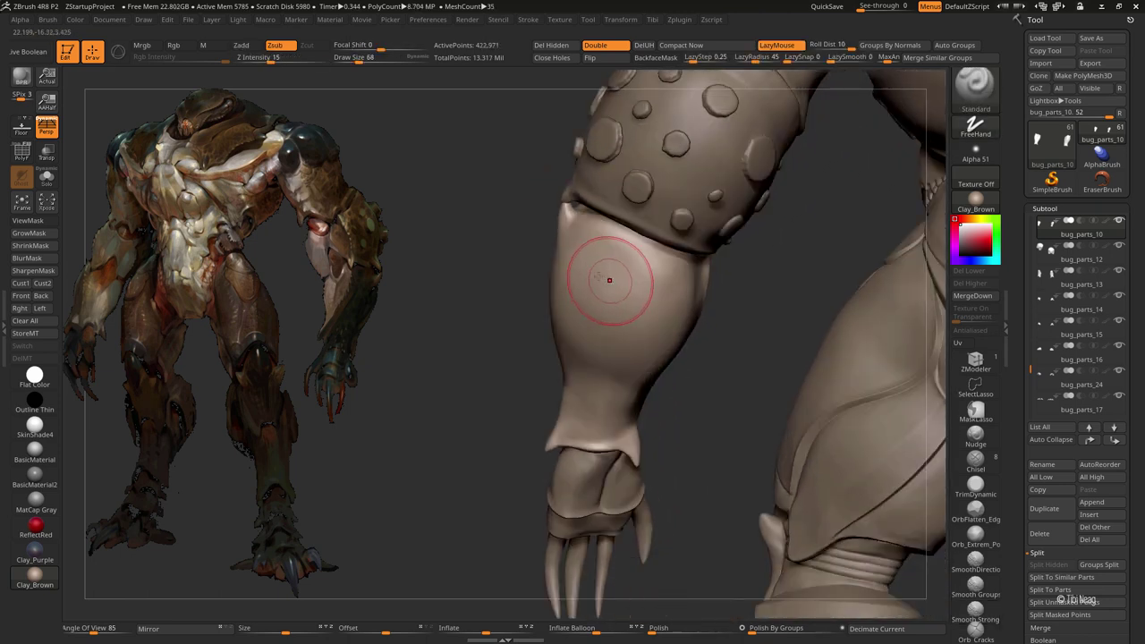
- Inflate and smooth the lower forearm surface
key(b)
key(i)
key(n)
right_drag(592, 346, 642, 337)
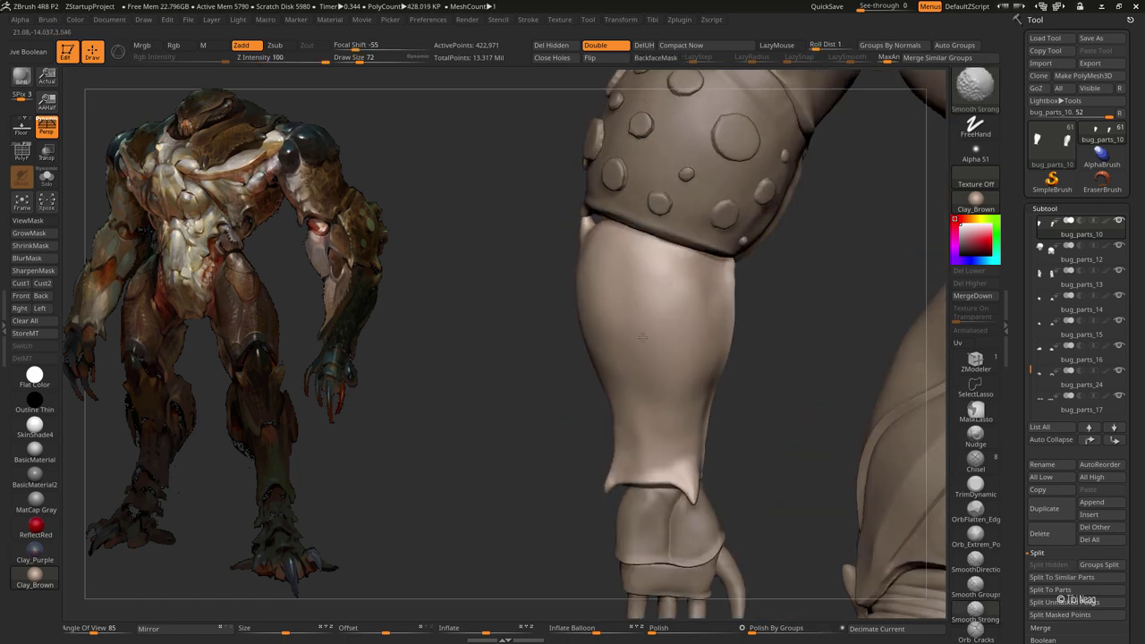
shift+drag(618, 302, 630, 358)
mouse_move(631, 358)
right_down()
mouse_move(700, 234)
mouse_move(743, 277)
mouse_move(762, 233)
right_up()
- Isolate shell piece bug_parts_22 and mask patches near its lower edge
alt+click(555, 356)
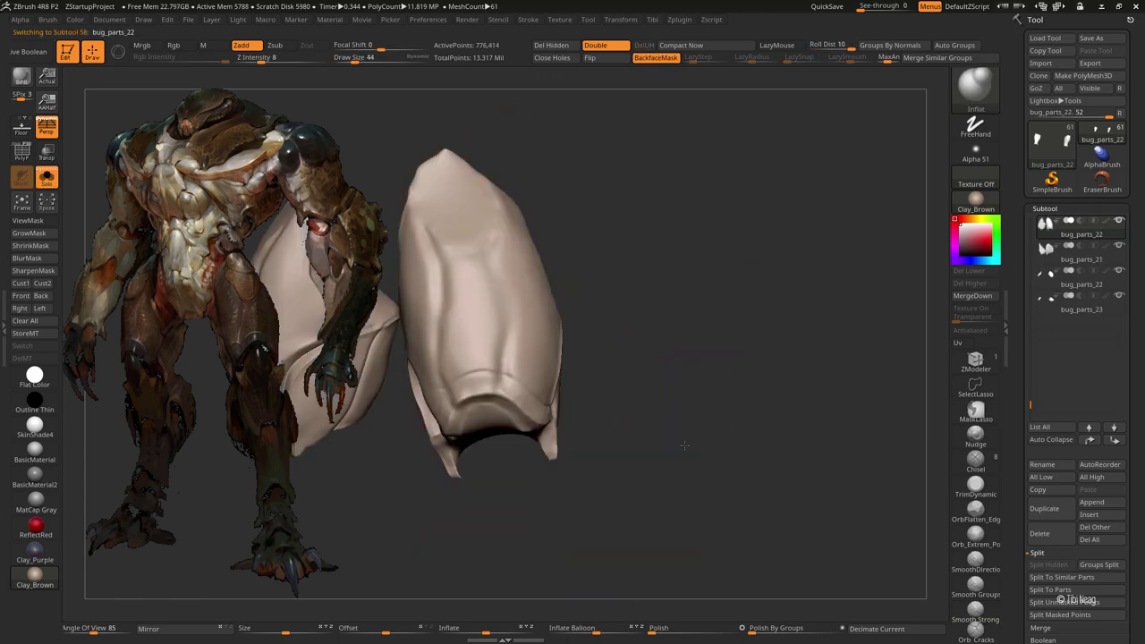
key(shift+f)
mouse_move(627, 268)
right_down()
mouse_move(782, 251)
mouse_move(769, 269)
mouse_move(787, 284)
right_up()
mouse_move(639, 319)
right_down()
mouse_move(716, 304)
mouse_move(519, 339)
right_up()
key(shift+f)
ctrl+drag(519, 338, 465, 358)
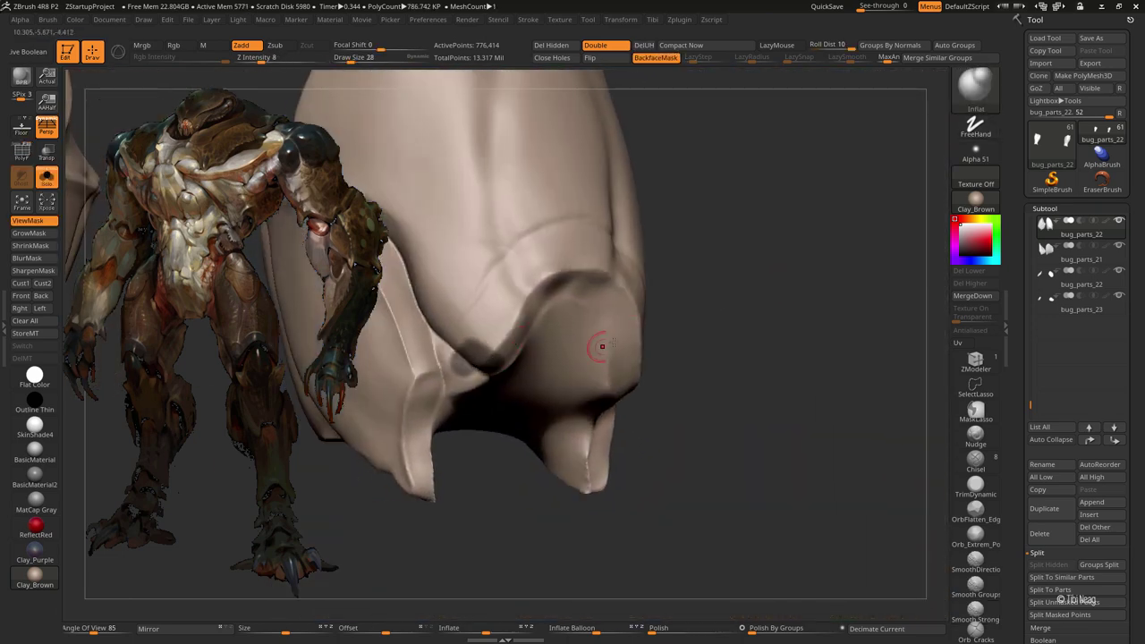
right_drag(600, 340, 448, 375)
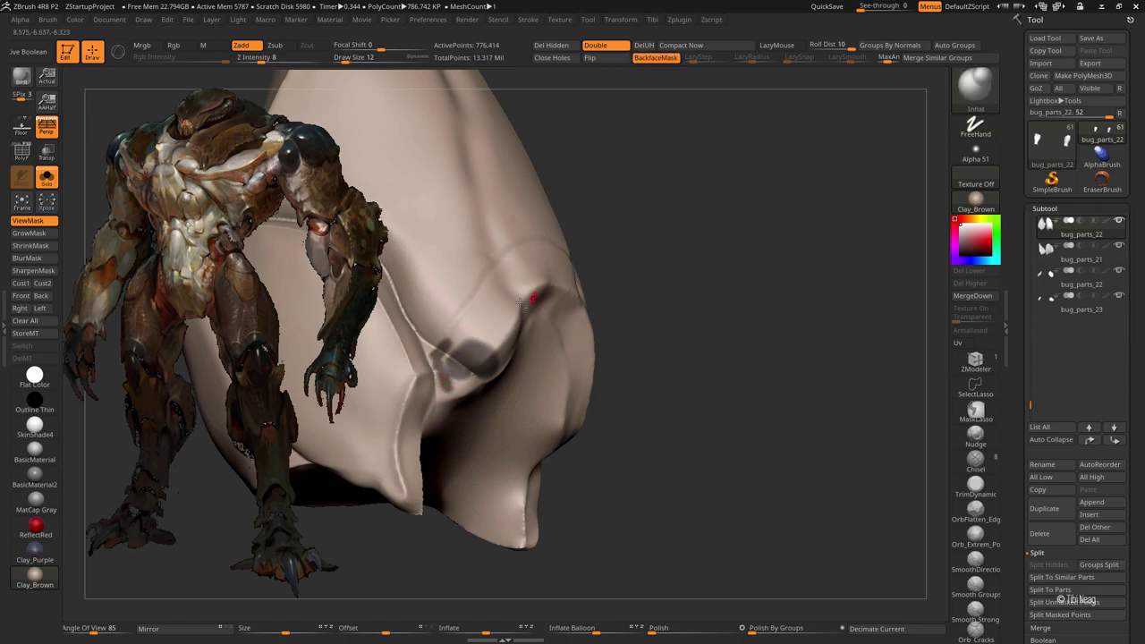
- Draw a curved mask line across the shell and along its lower rim
mouse_move(521, 304)
right_down()
mouse_move(546, 268)
mouse_move(573, 286)
mouse_move(537, 281)
right_up()
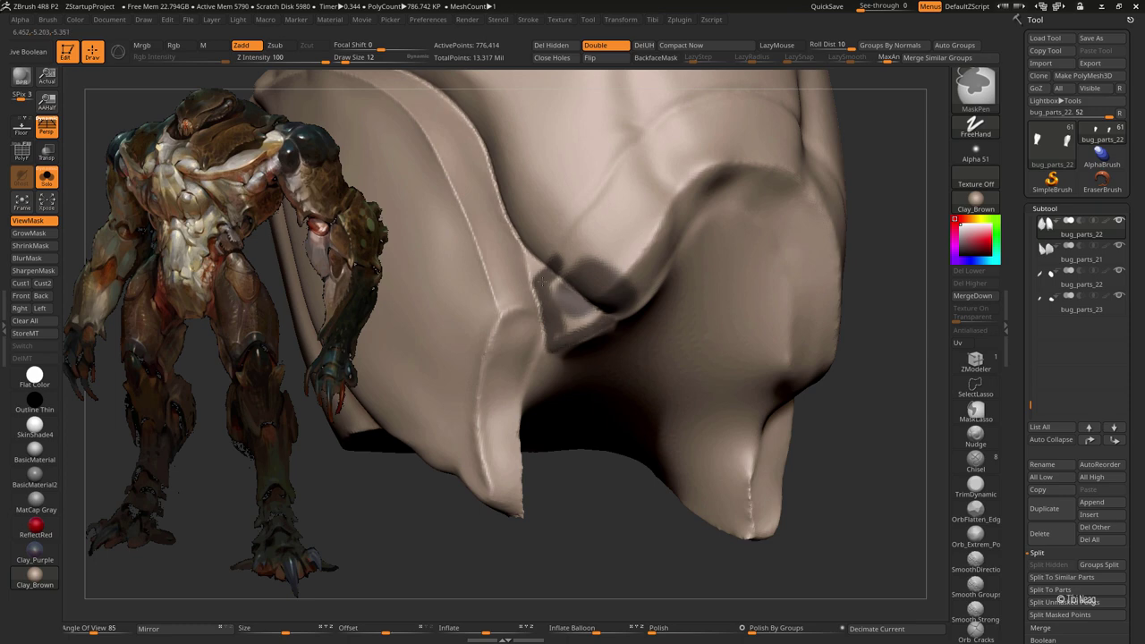
right_drag(614, 161, 563, 212)
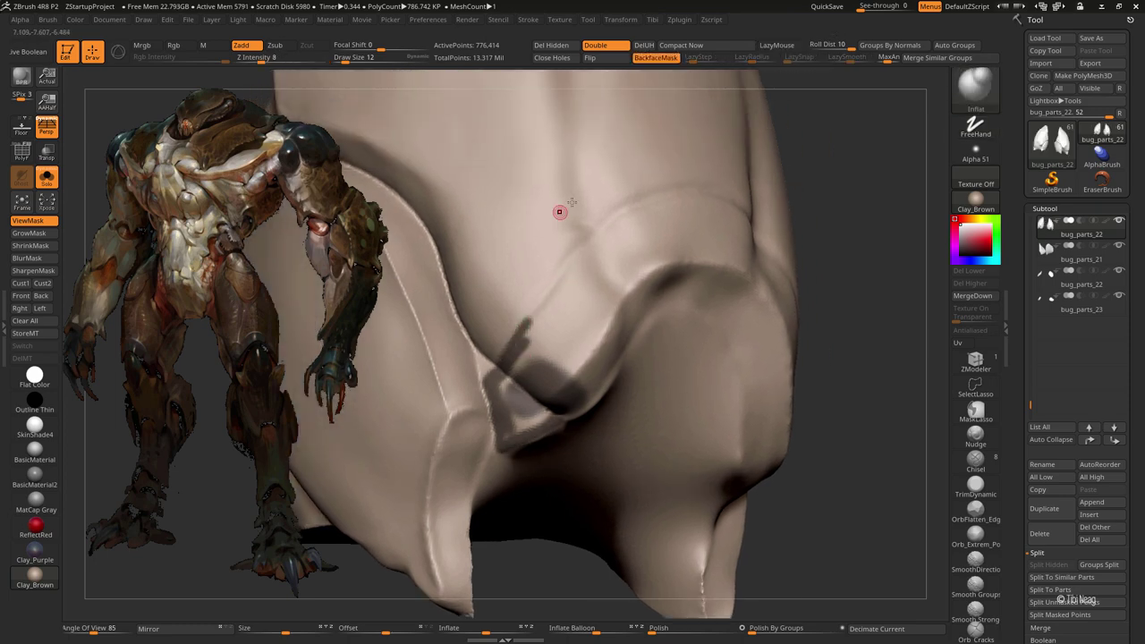
mouse_move(550, 312)
right_down()
mouse_move(435, 277)
mouse_move(434, 334)
right_up()
ctrl+drag(434, 334, 445, 312)
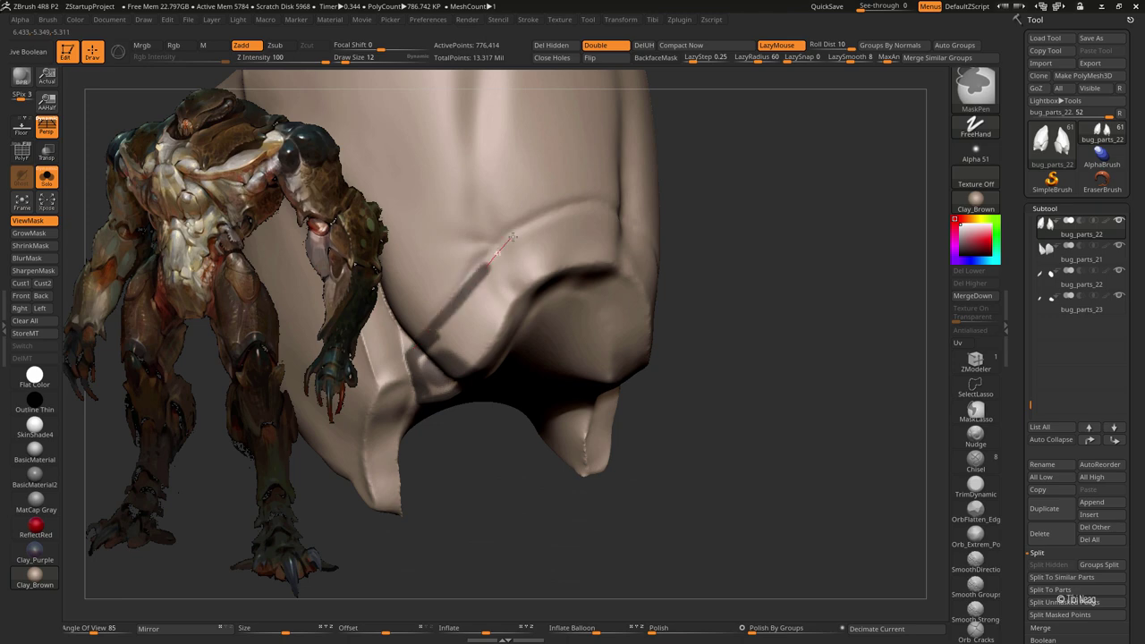
right_drag(597, 221, 589, 211)
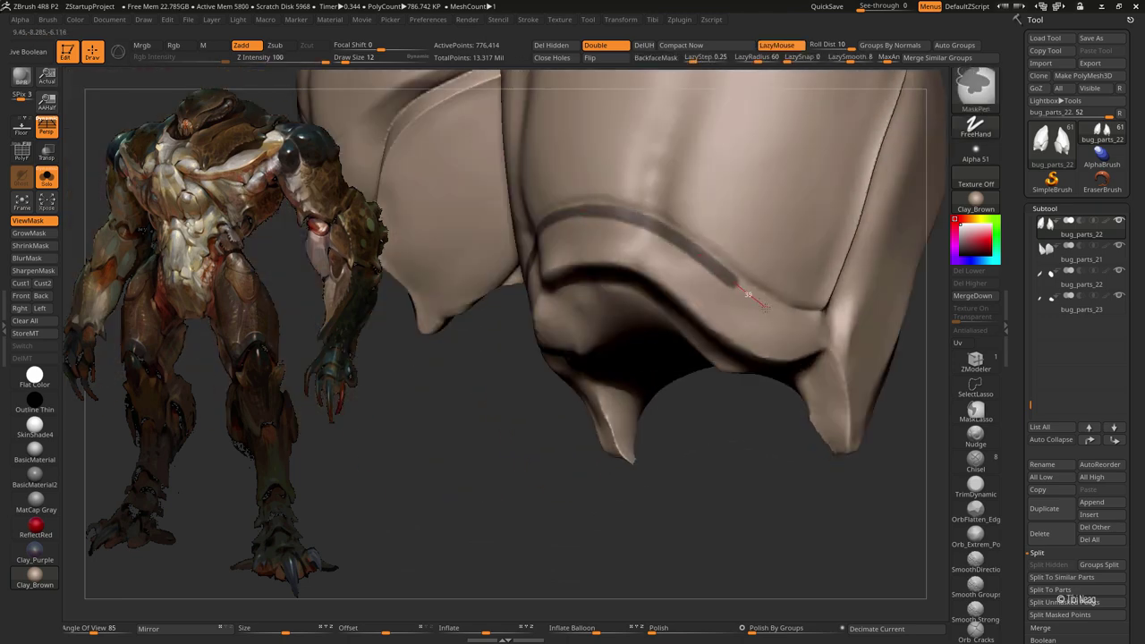
right_drag(815, 322, 678, 273)
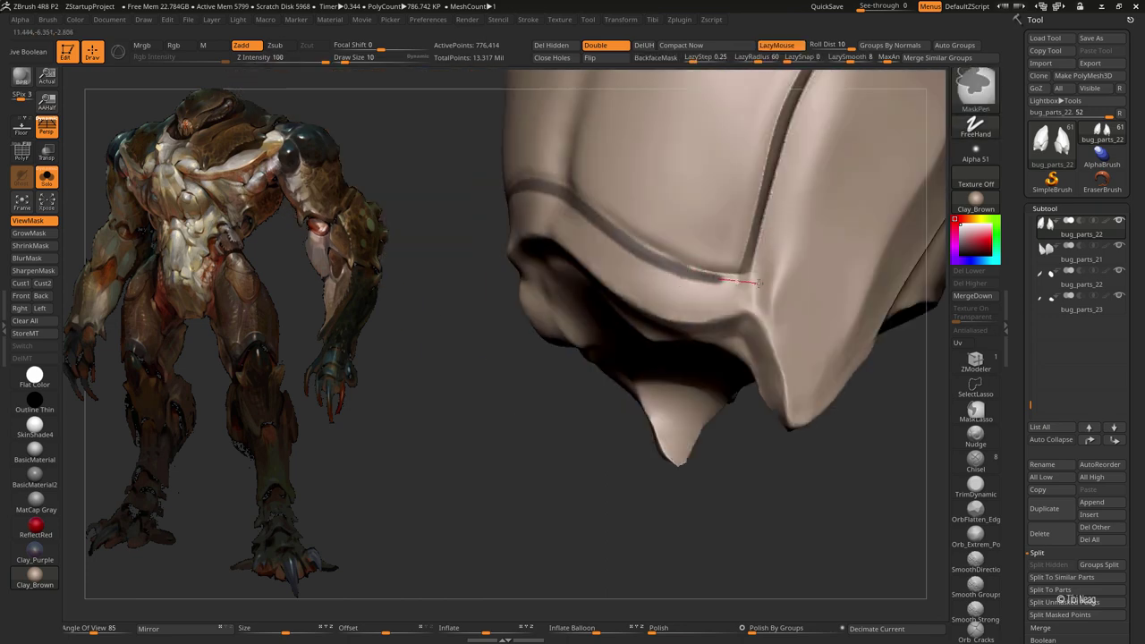
mouse_move(743, 340)
right_down()
mouse_move(716, 331)
mouse_move(504, 384)
mouse_move(505, 439)
right_up()
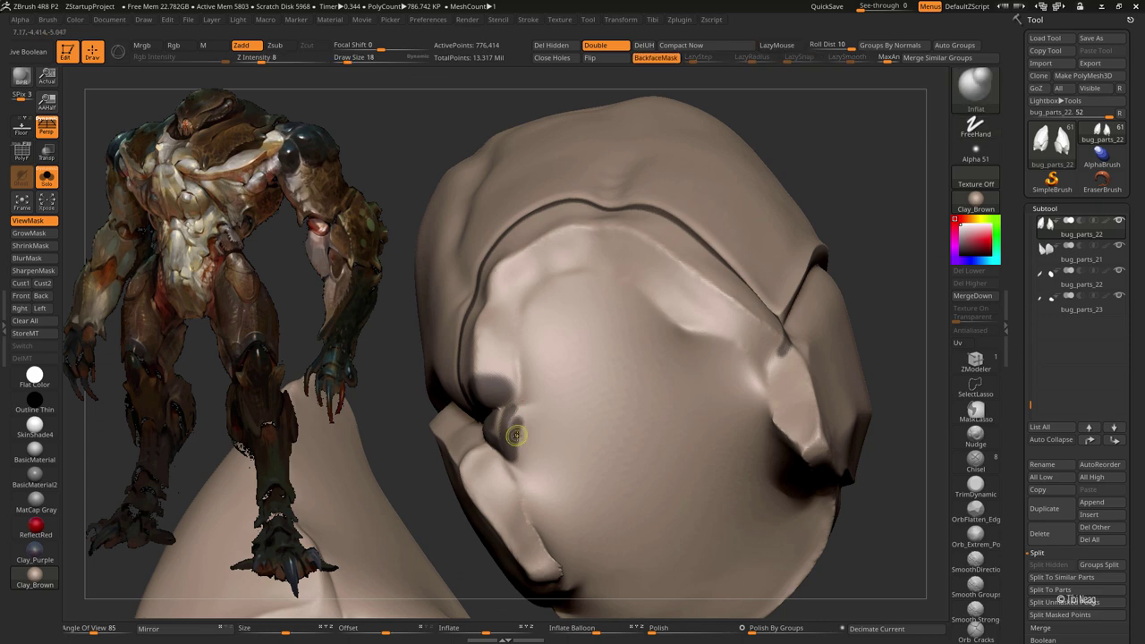
key(bracketright)
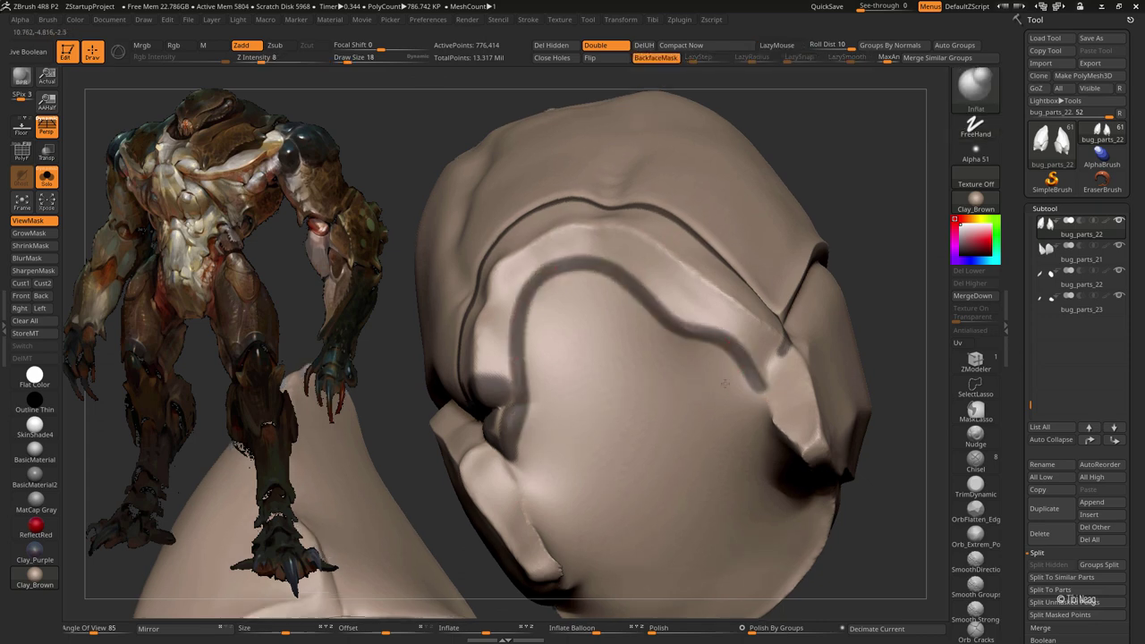
right_drag(767, 403, 762, 379)
- Split the masked section off as the new subtool bug_parts_23
key(b)
key(i)
key(n)
mouse_move(702, 276)
right_down()
mouse_move(724, 429)
mouse_move(785, 358)
mouse_move(728, 329)
mouse_move(742, 317)
mouse_move(696, 332)
right_up()
- Polish the surface of the new bug_parts_23 shell piece with hPolish
key(b)
key(h)
key(p)
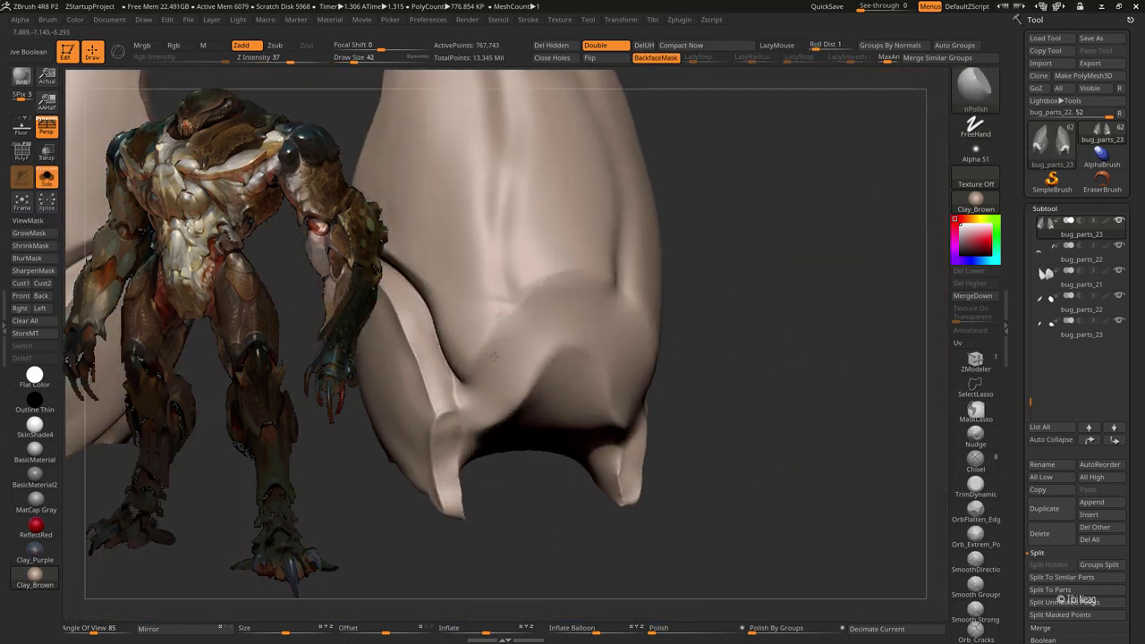
right_drag(537, 358, 525, 389)
drag(524, 399, 544, 356)
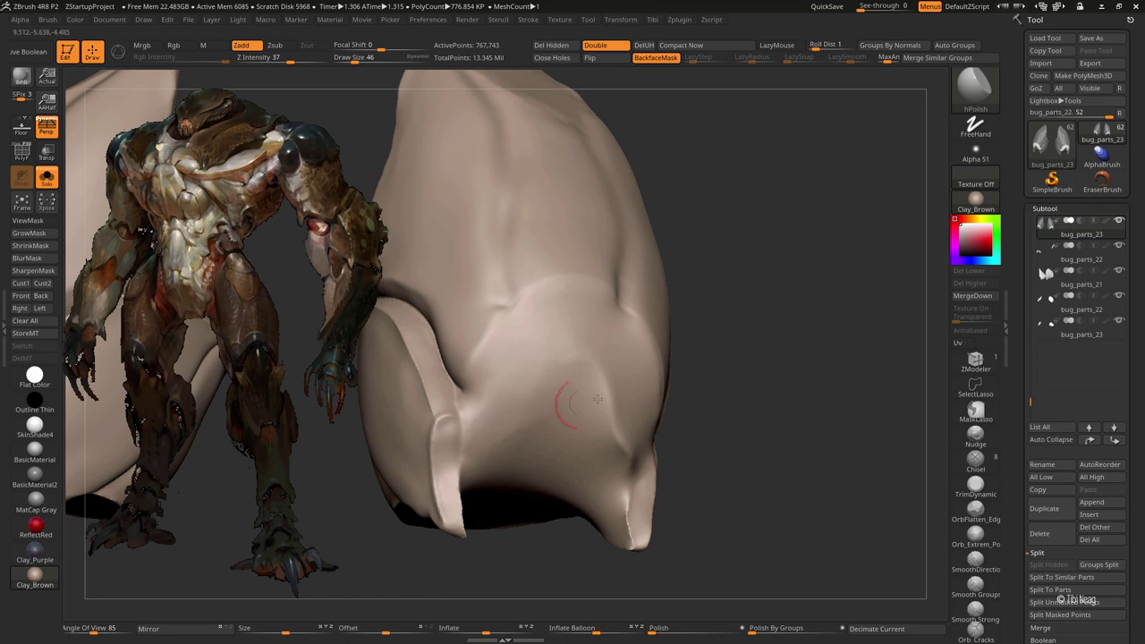
right_drag(597, 399, 637, 444)
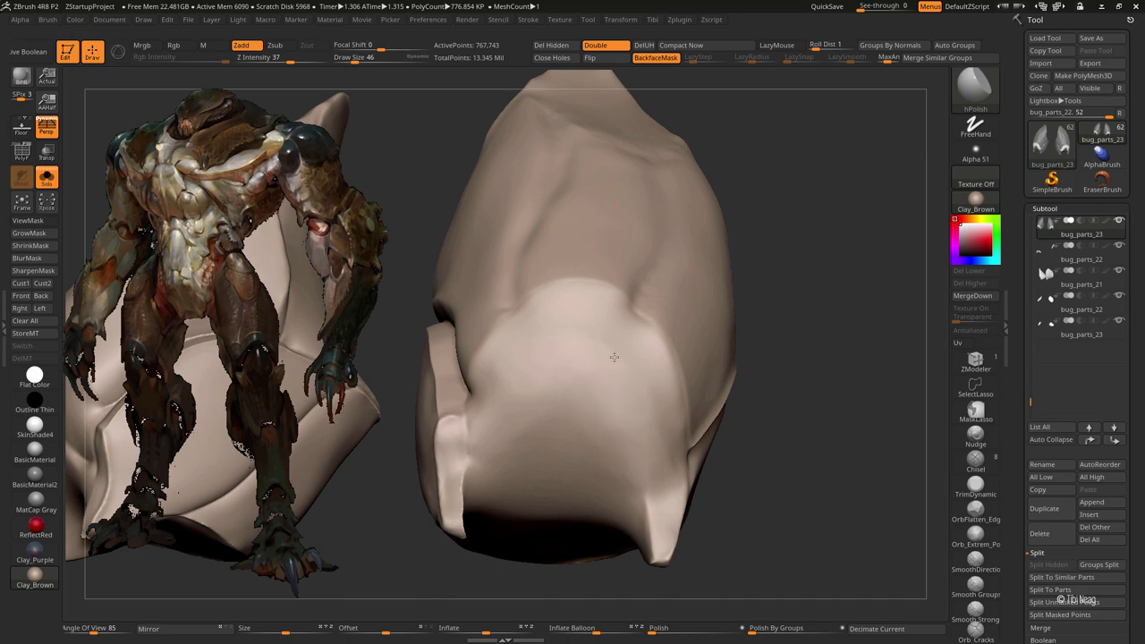
right_drag(614, 357, 614, 375)
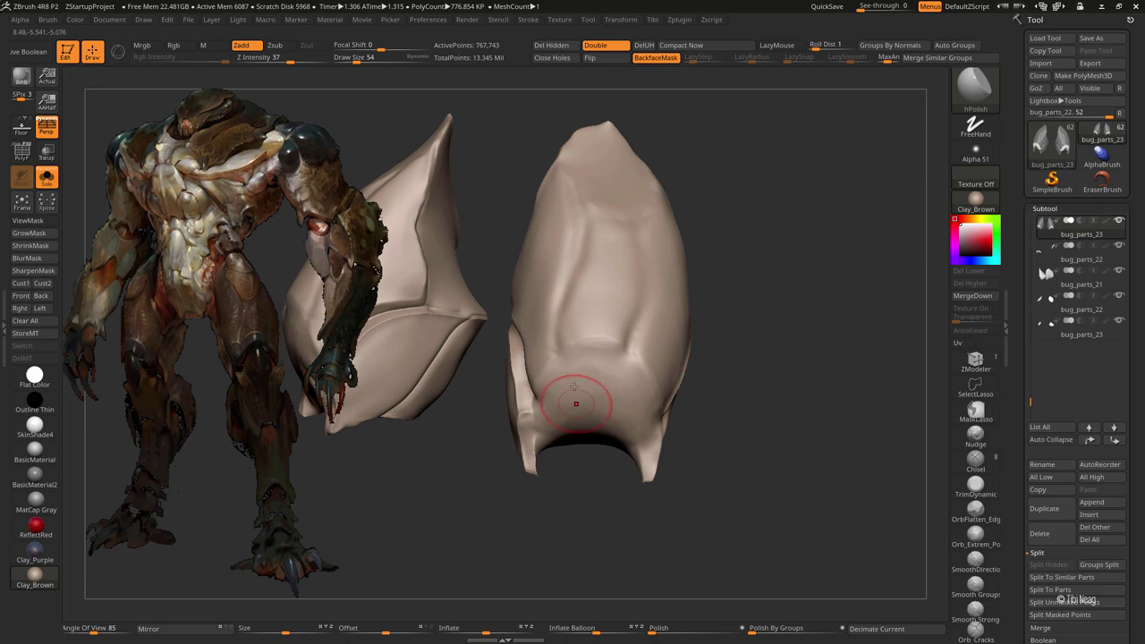
mouse_move(592, 403)
right_down()
mouse_move(713, 356)
mouse_move(511, 310)
right_up()
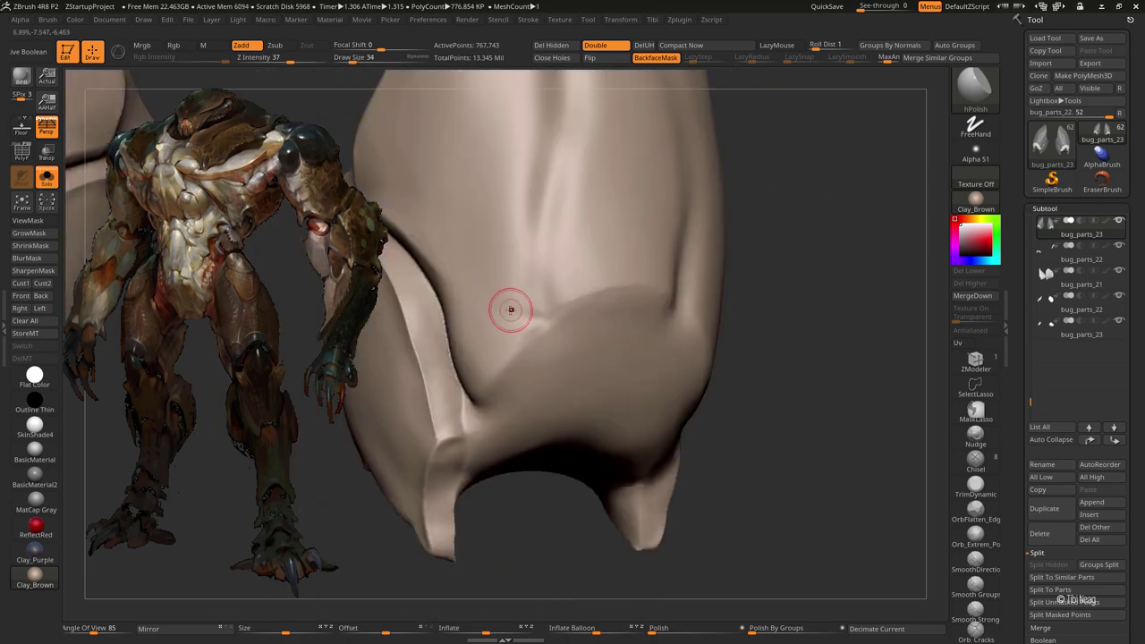
- Select the curved bug_parts_22 piece and bring up its Geometry settings
key(b)
key(c)
key(l)
key(shift)
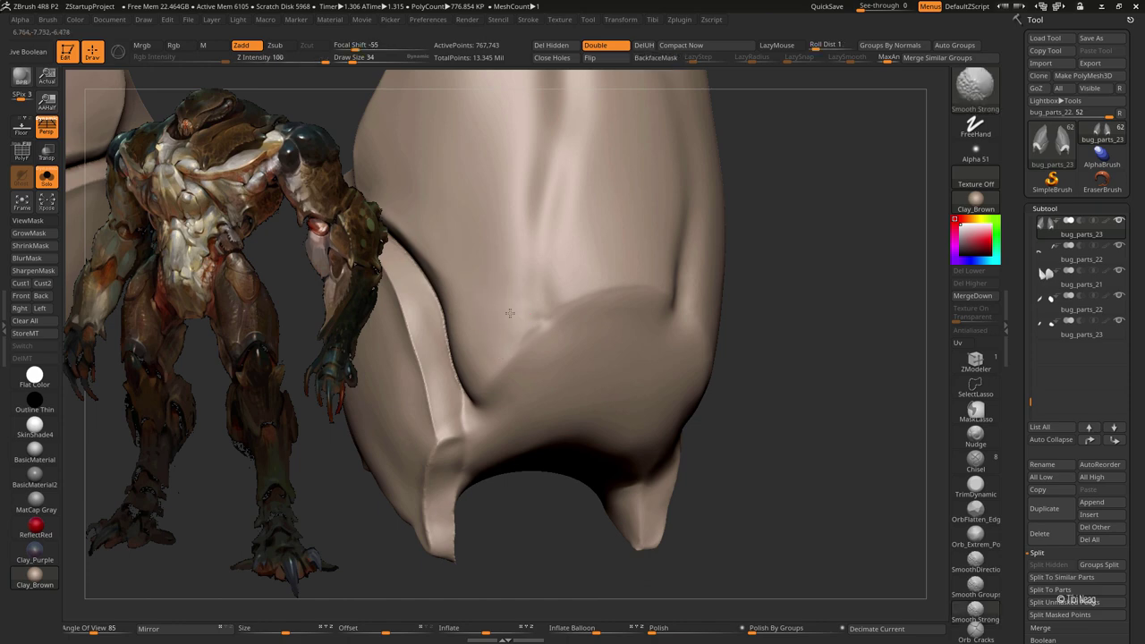
right_drag(509, 312, 722, 297)
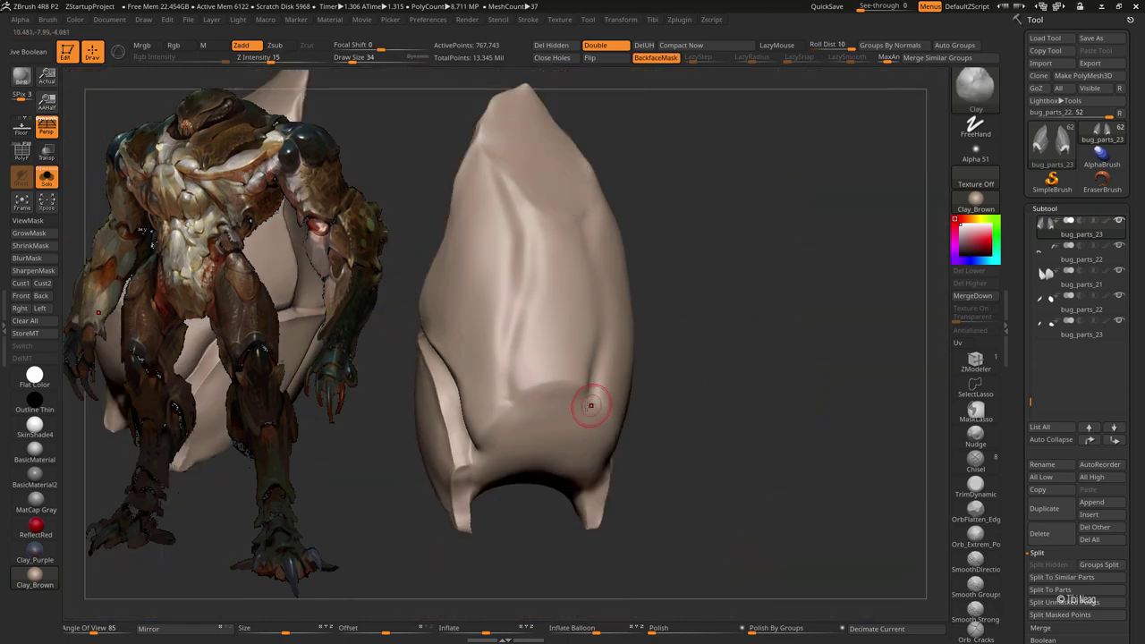
alt+click(591, 406)
right_drag(659, 363, 815, 358)
click(1041, 302)
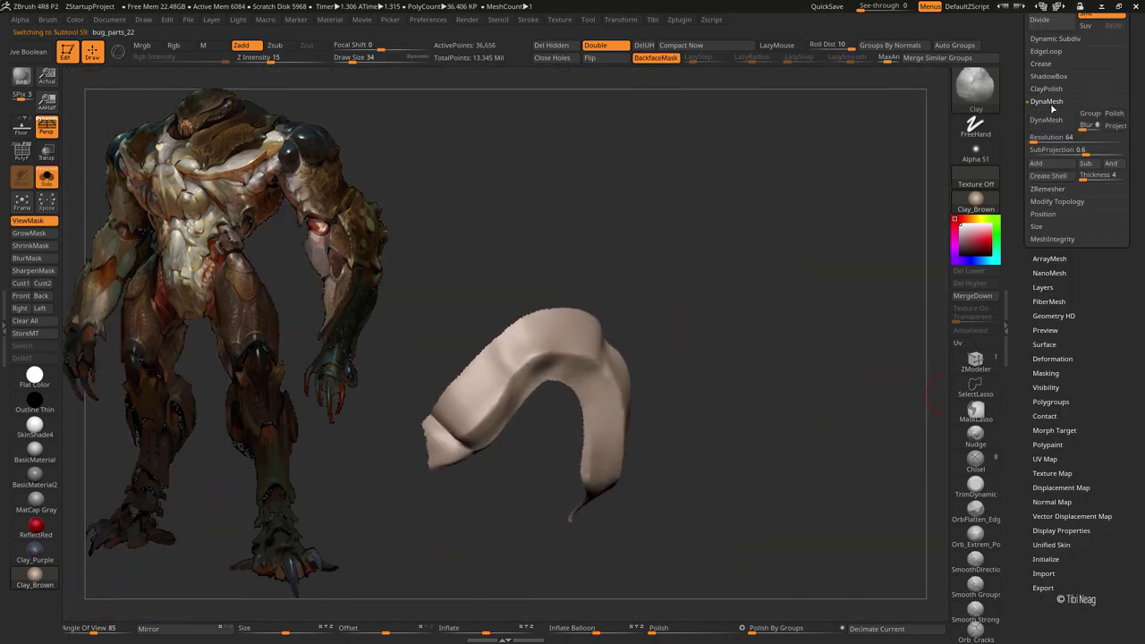
- Add Panel Loops edges to the curved band piece
click(1043, 52)
key(Down)
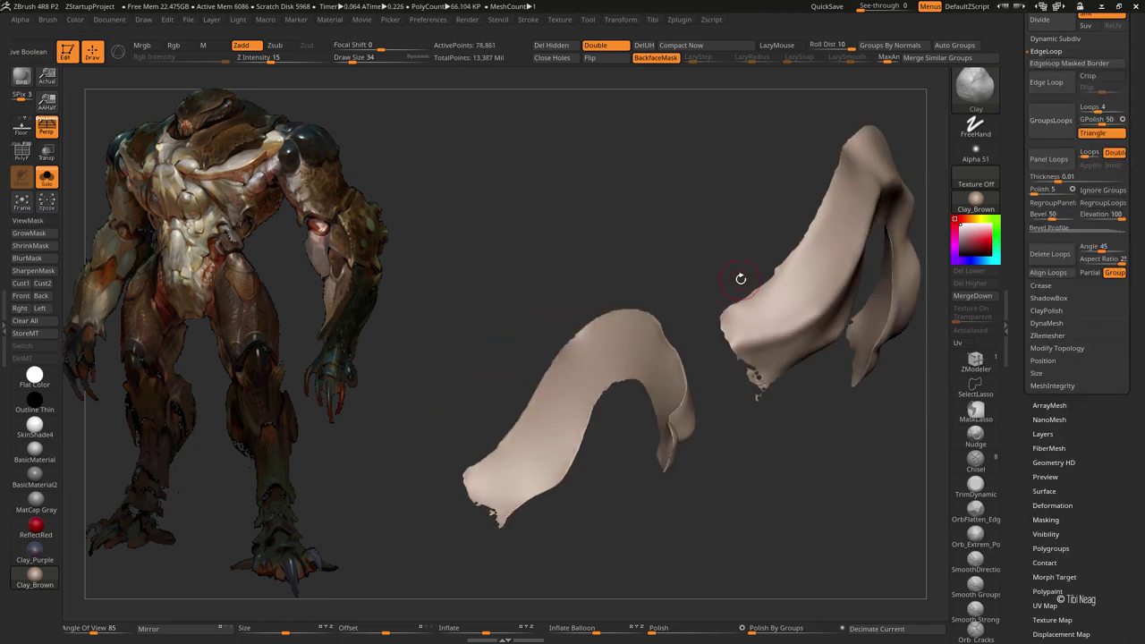
key(Down)
key(Down)
key(Down)
key(Down)
click(1036, 159)
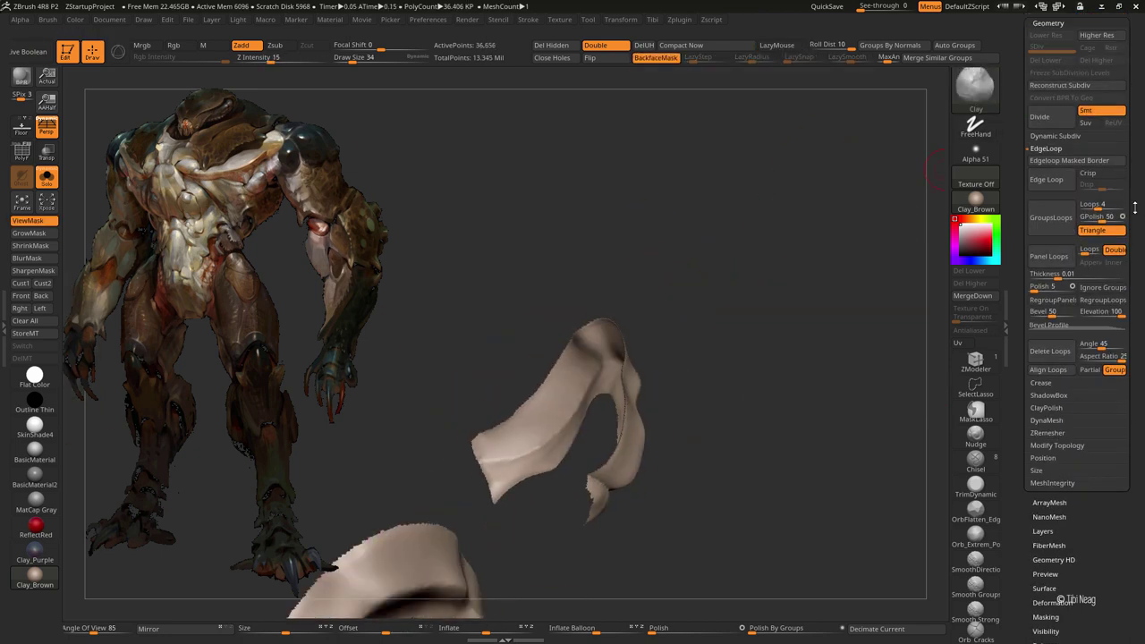
drag(707, 287, 677, 291)
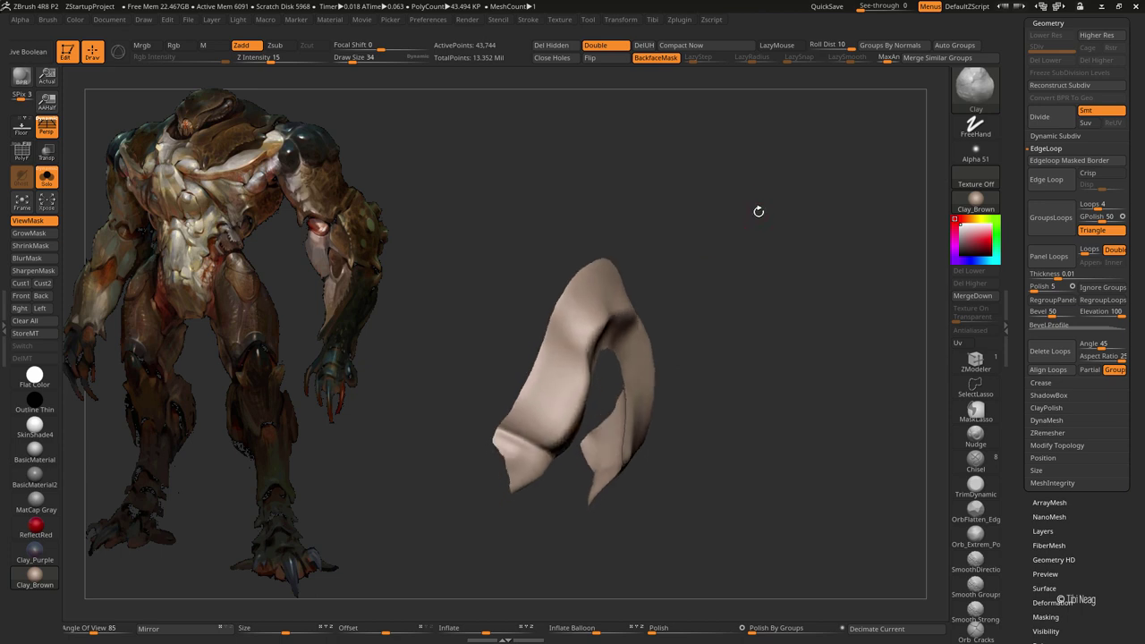
drag(757, 210, 522, 348)
- Push the band's arch and tip with a slightly larger Move brush
key(b)
key(m)
key(v)
drag(416, 463, 463, 382)
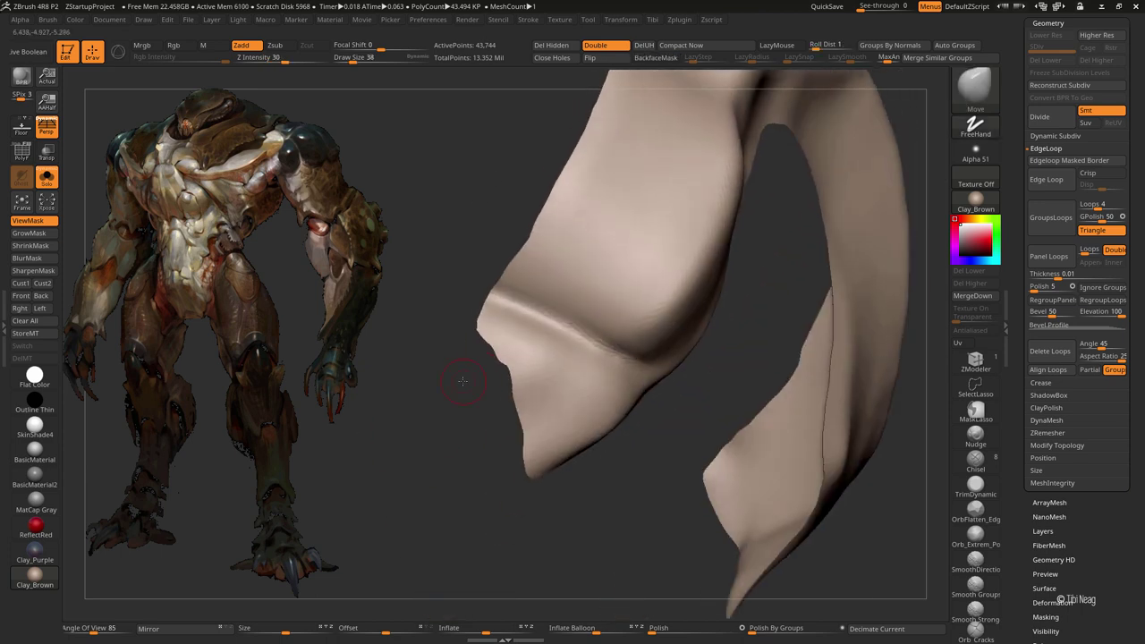
key(bracketright)
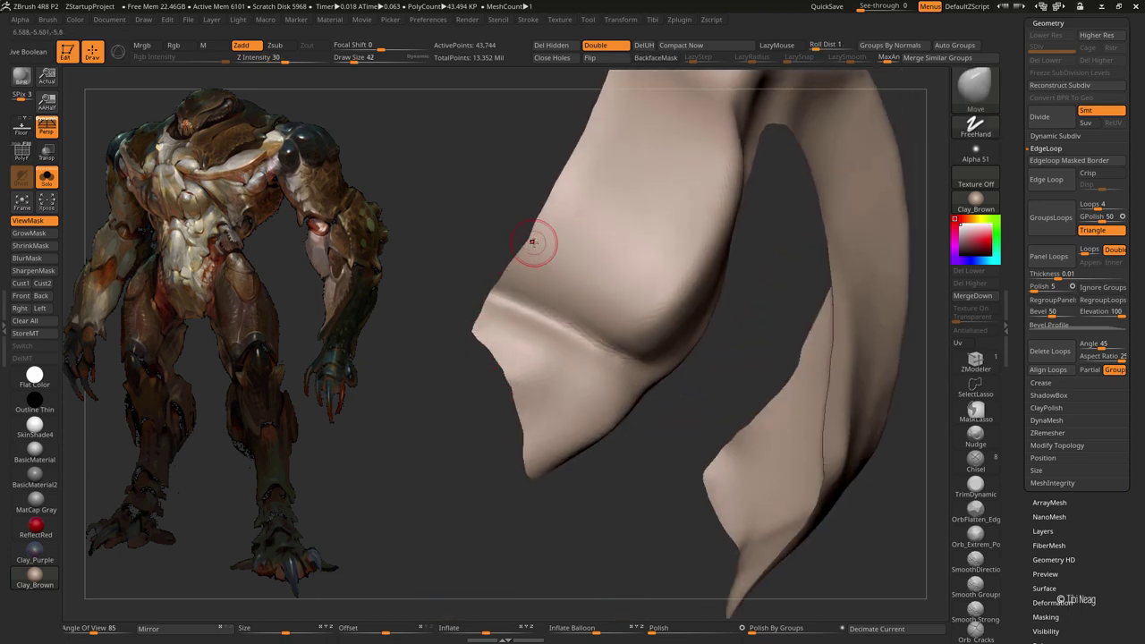
drag(525, 417, 530, 485)
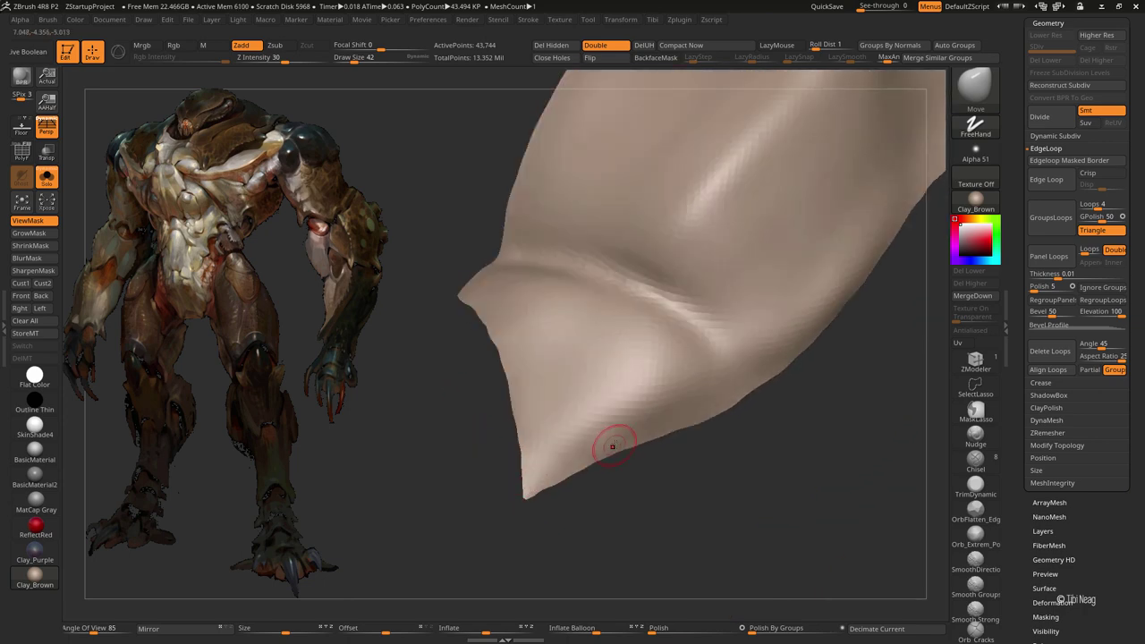
mouse_move(613, 446)
mouse_down()
mouse_move(507, 323)
mouse_move(663, 355)
mouse_move(648, 338)
mouse_up()
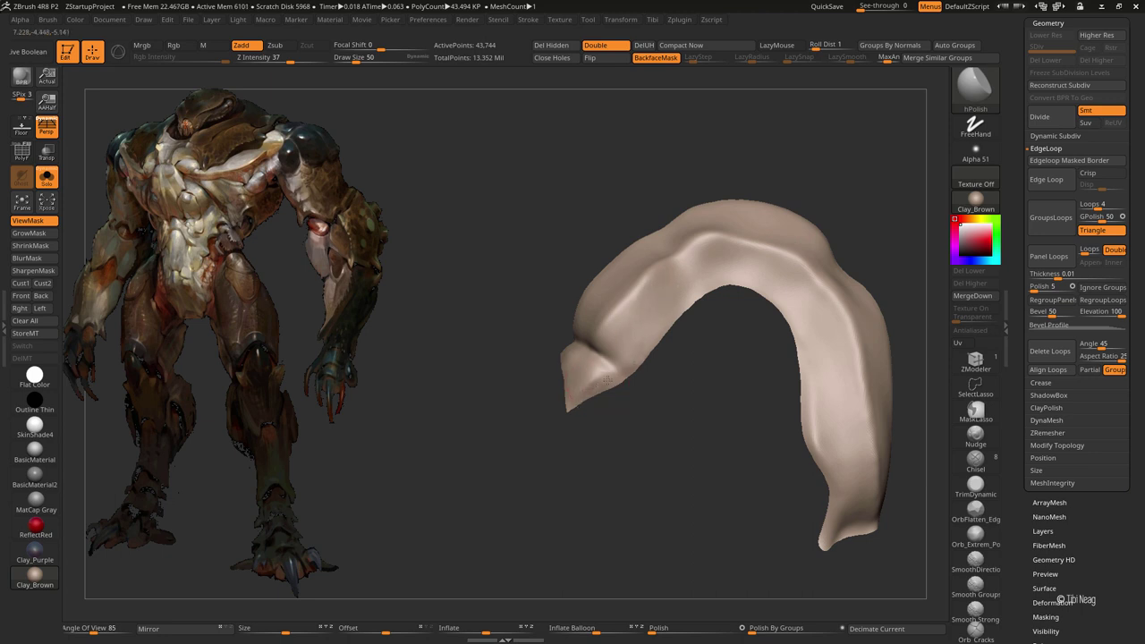
drag(606, 377, 570, 383)
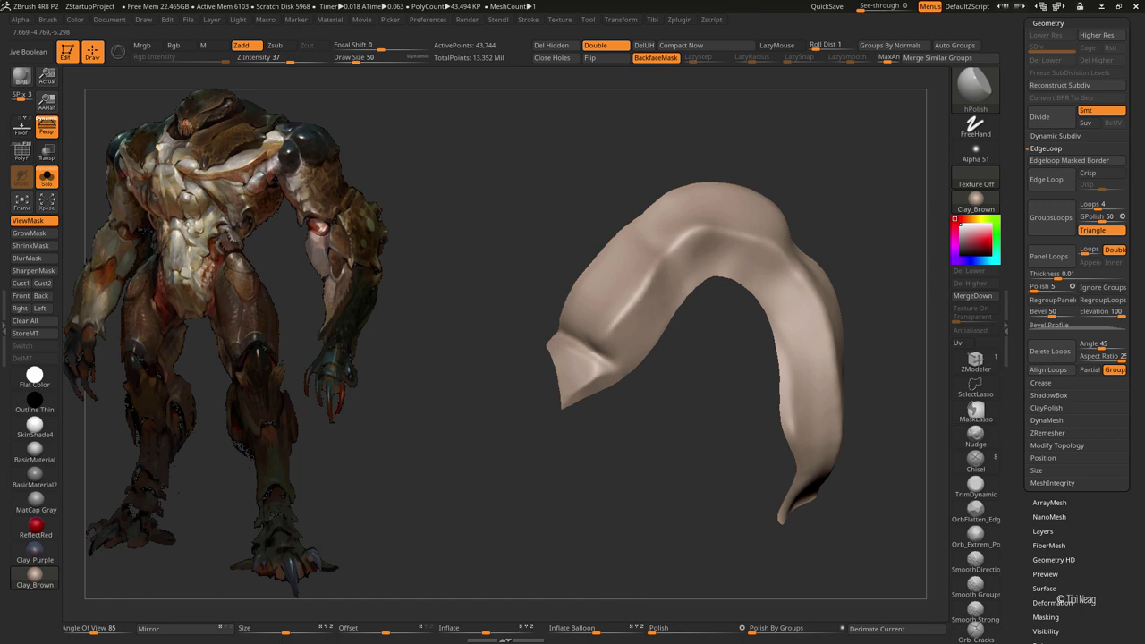
- Keep reshaping the arch, working its sides and top from several angles
drag(698, 376, 627, 340)
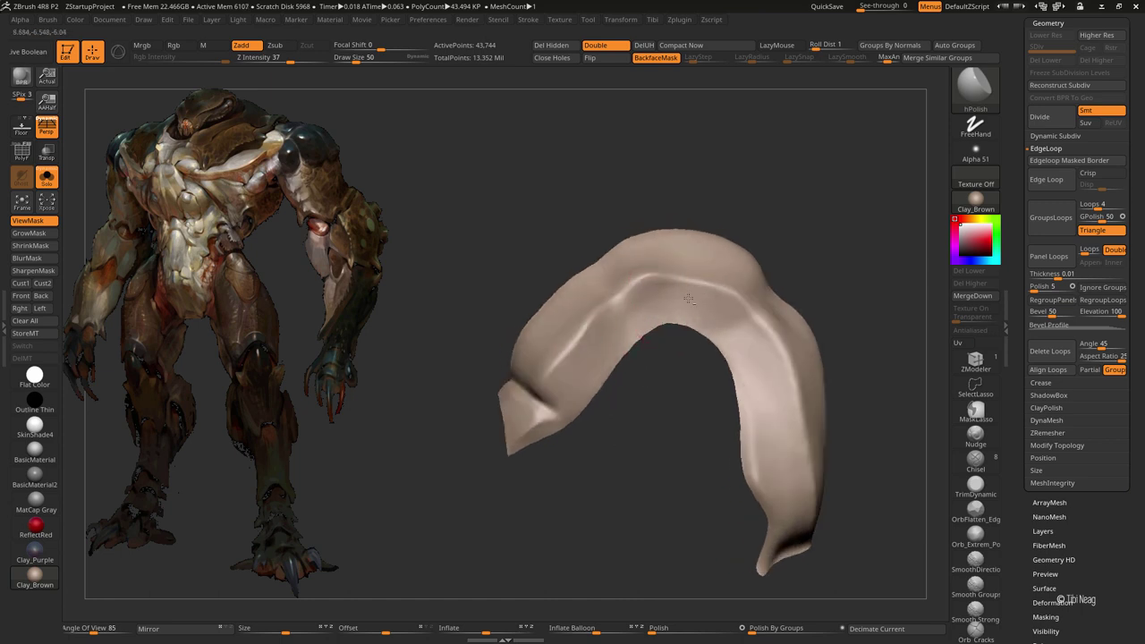
mouse_move(660, 314)
mouse_down()
mouse_move(636, 309)
mouse_move(655, 367)
mouse_up()
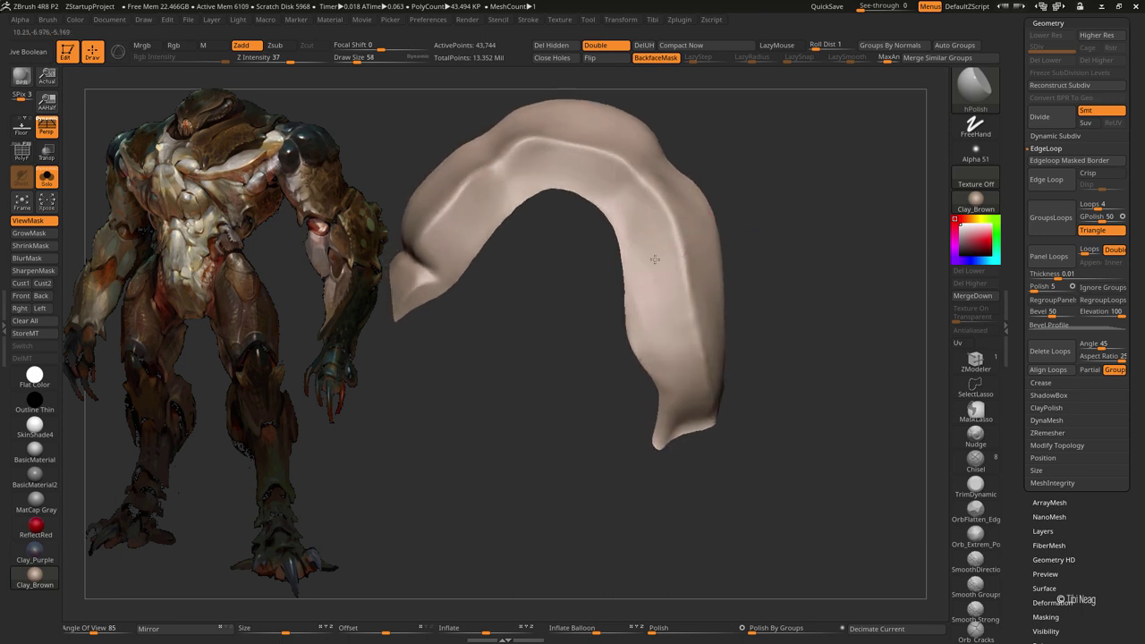
drag(631, 267, 663, 320)
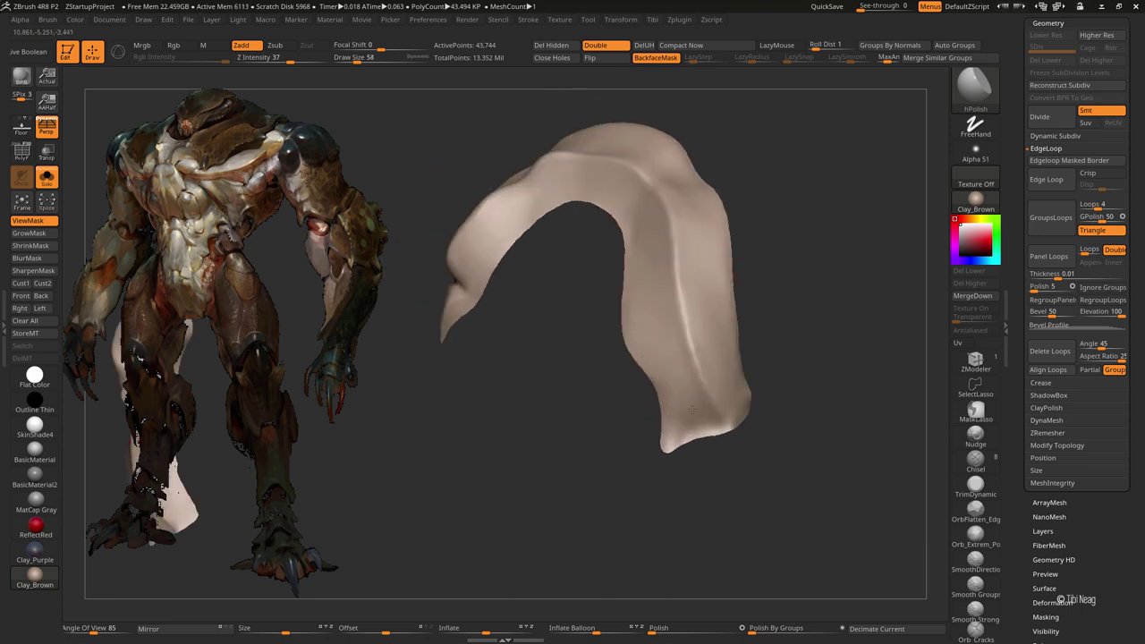
mouse_move(692, 409)
mouse_down()
mouse_move(736, 422)
mouse_move(684, 418)
mouse_up()
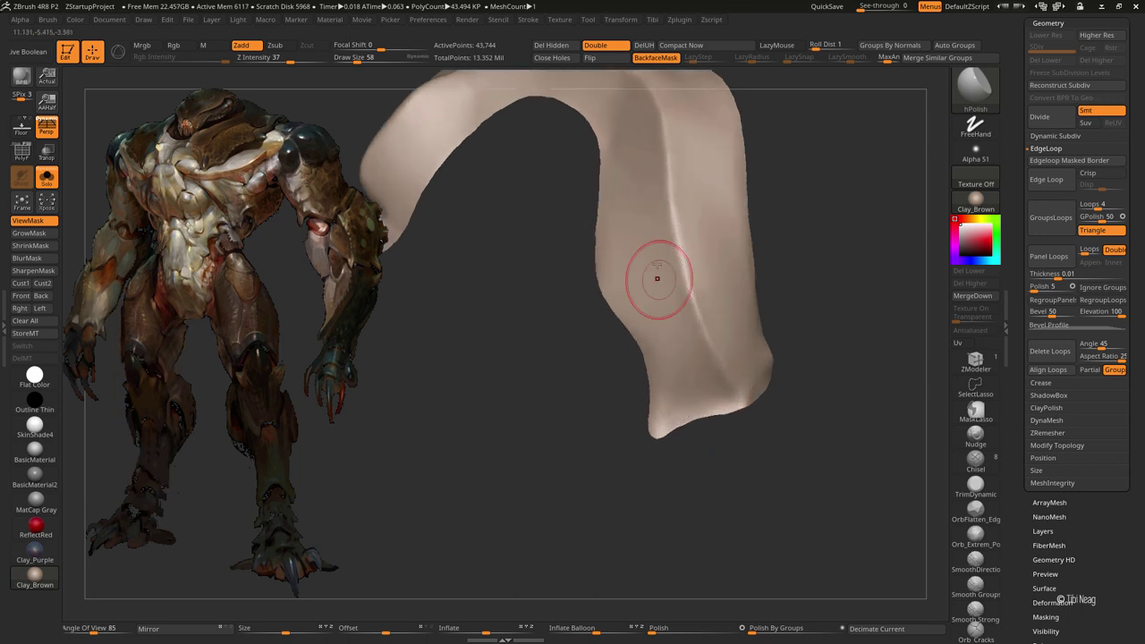
drag(657, 316, 696, 405)
mouse_move(724, 262)
mouse_down()
mouse_move(734, 314)
mouse_move(681, 295)
mouse_move(723, 263)
mouse_move(585, 364)
mouse_move(606, 311)
mouse_up()
drag(746, 257, 571, 312)
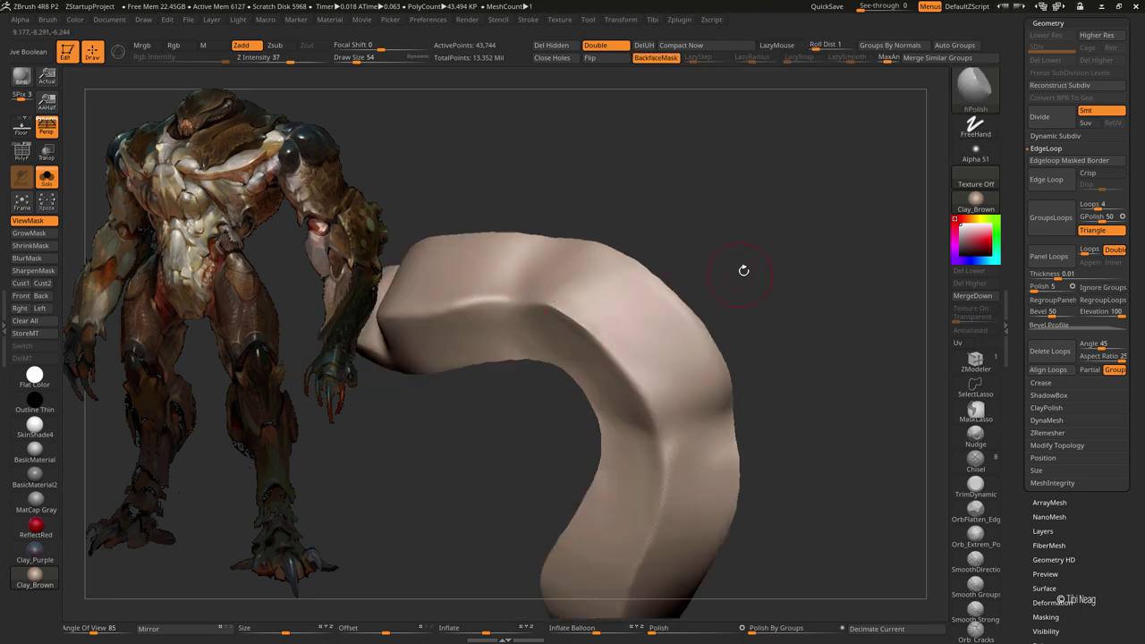
mouse_move(742, 269)
mouse_down()
mouse_move(718, 221)
mouse_move(596, 266)
mouse_move(728, 184)
mouse_move(726, 225)
mouse_move(793, 246)
mouse_up()
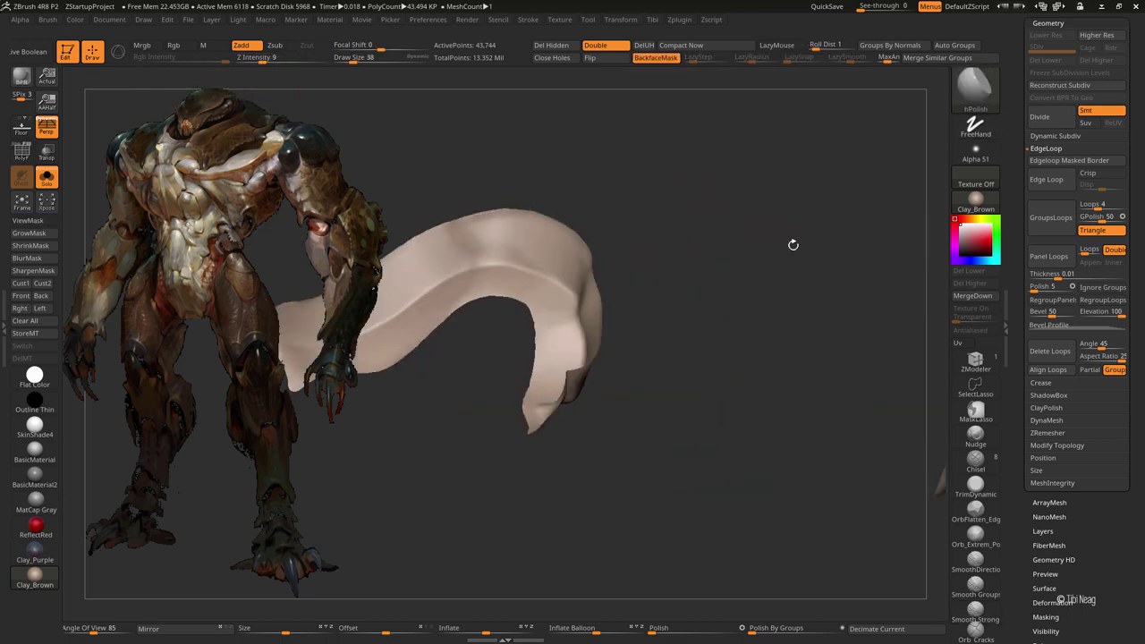
click(1048, 420)
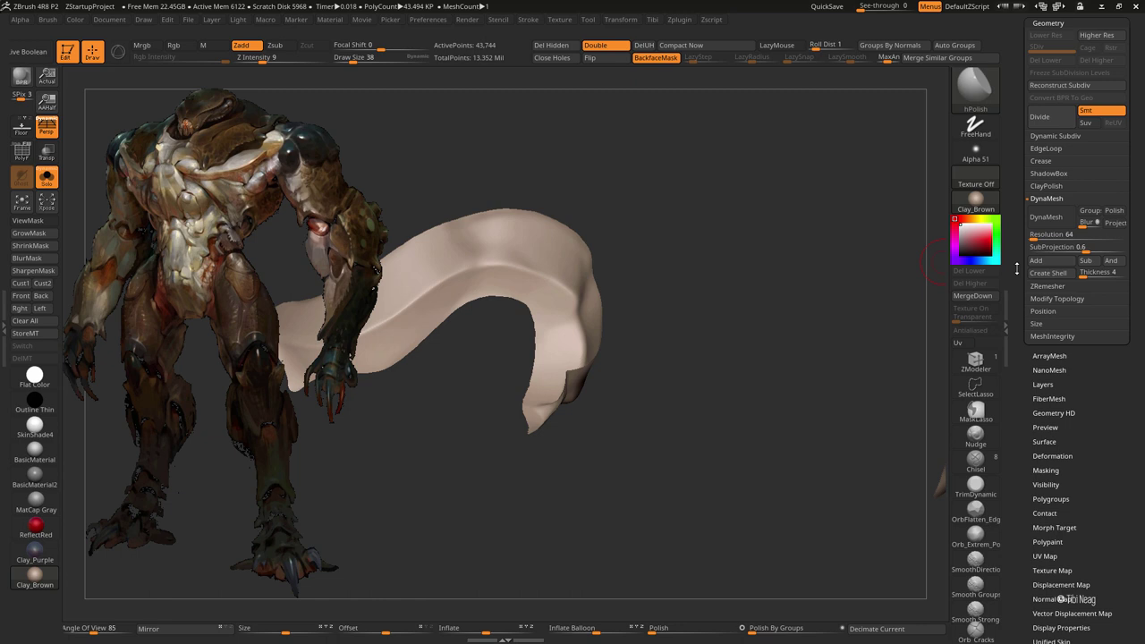
- Try a DynaMesh remesh on the band, then undo it
click(1046, 216)
drag(637, 365, 667, 260)
key(ctrl+z)
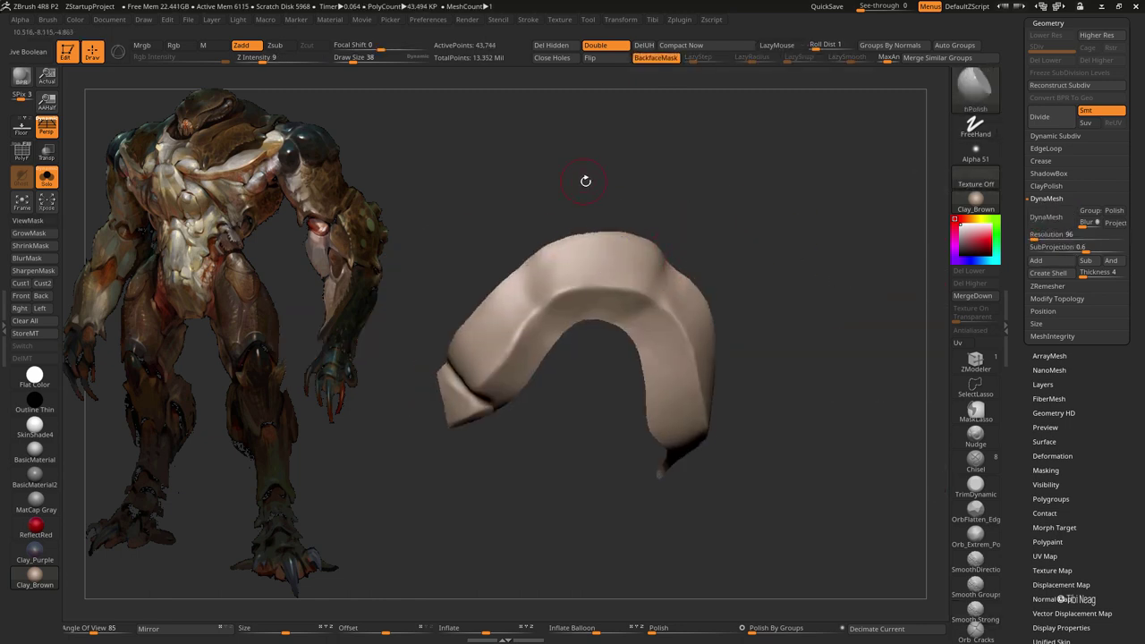
drag(586, 179, 1071, 212)
drag(736, 277, 1143, 213)
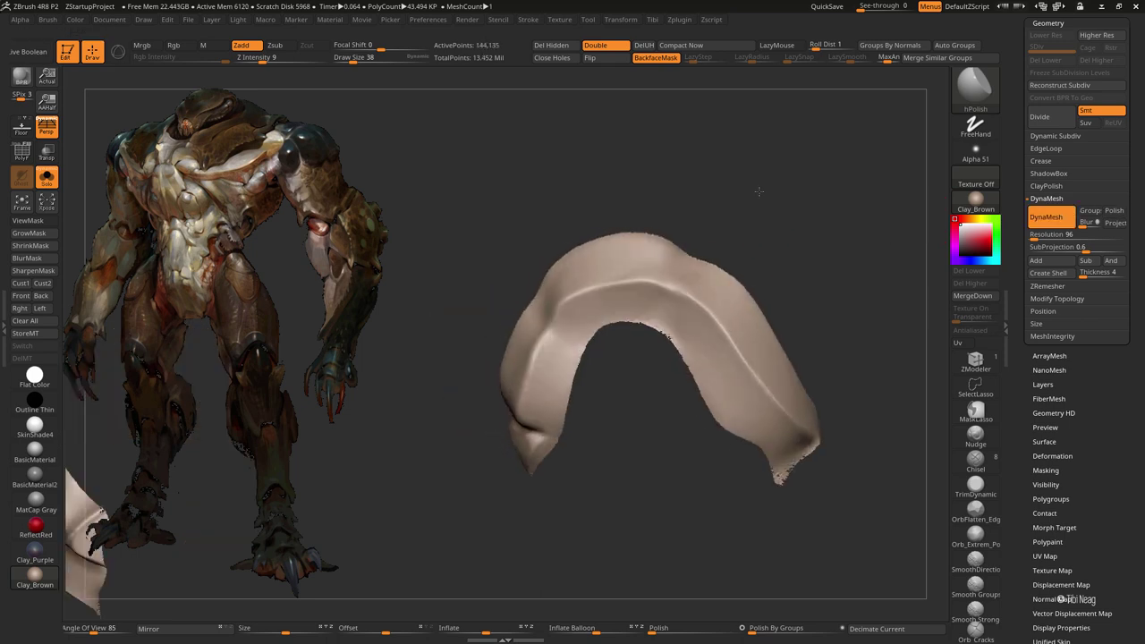
- Thicken the band with Panel Loops at thickness about 0.259
click(1046, 148)
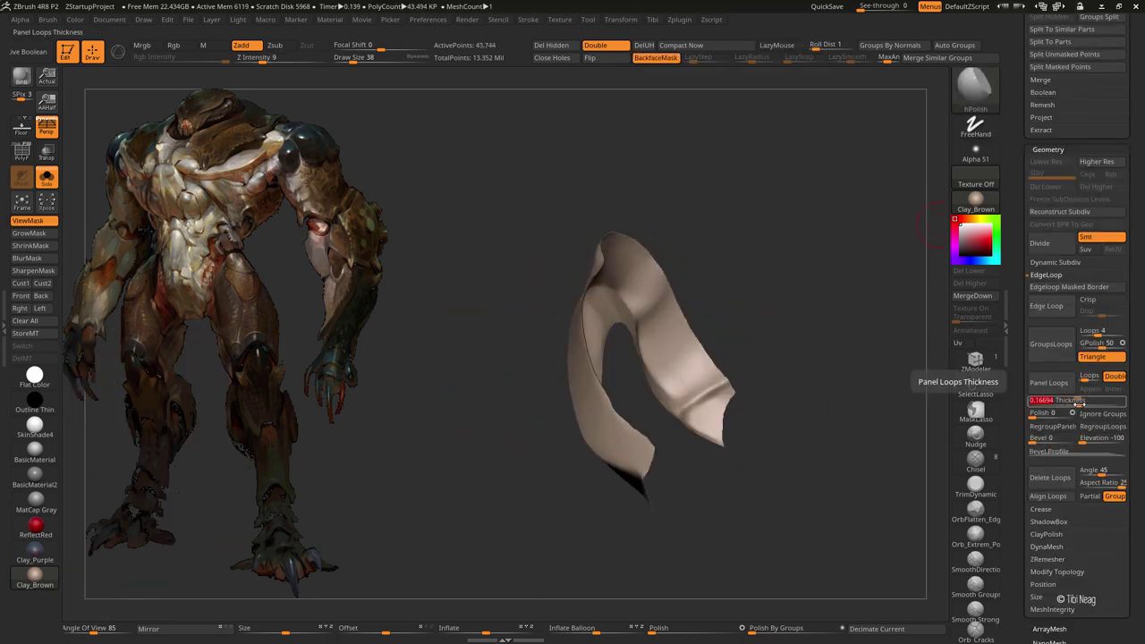
drag(1077, 405, 1084, 404)
click(1049, 382)
mouse_move(833, 368)
mouse_down()
mouse_move(805, 248)
mouse_move(688, 116)
mouse_up()
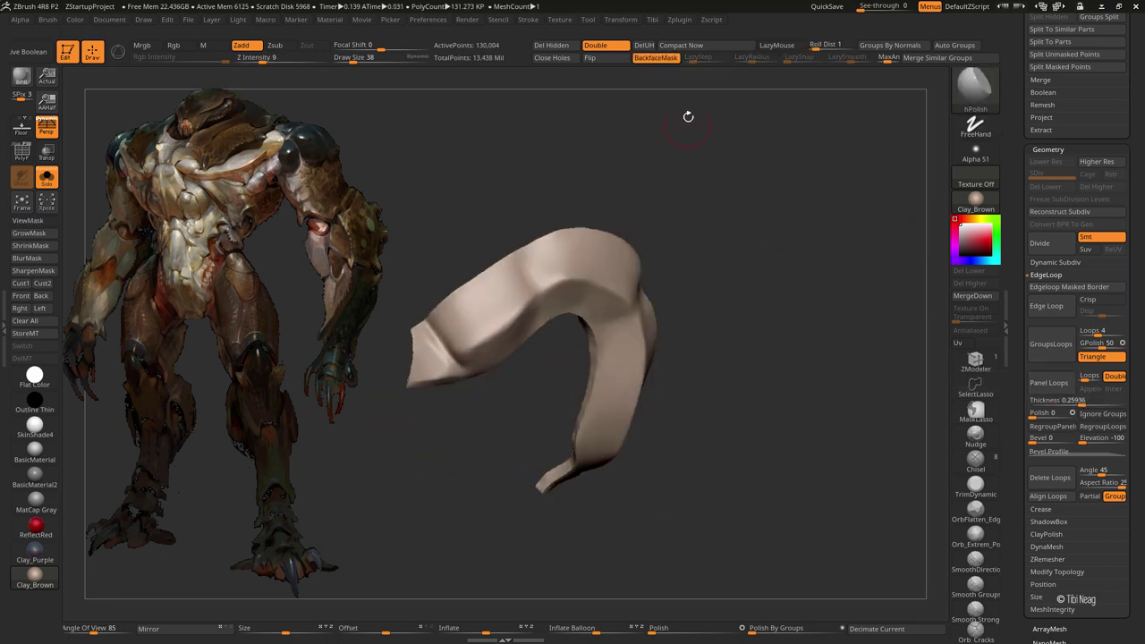
- DynaMesh the thickened band at resolution 96 into one solid piece
click(1054, 547)
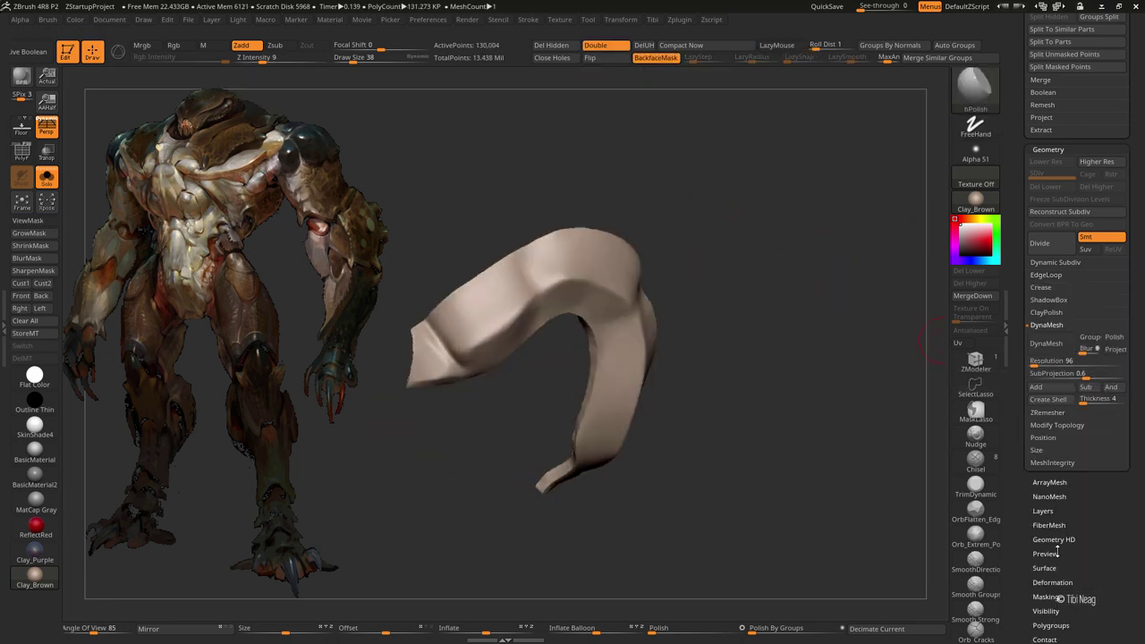
click(1044, 348)
mouse_move(588, 263)
mouse_down()
mouse_move(645, 179)
mouse_move(588, 146)
mouse_move(487, 267)
mouse_move(535, 372)
mouse_up()
key(b)
key(d)
key(s)
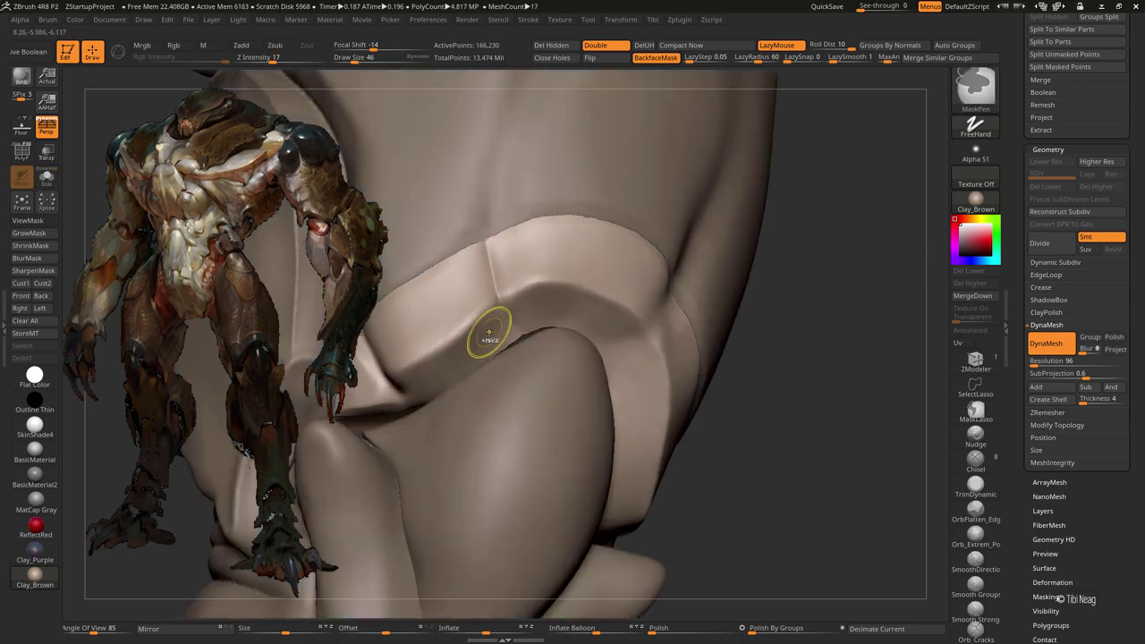
- Select the band subtool with hPolish active, solo it, and expand Tool > Deformation
key(f)
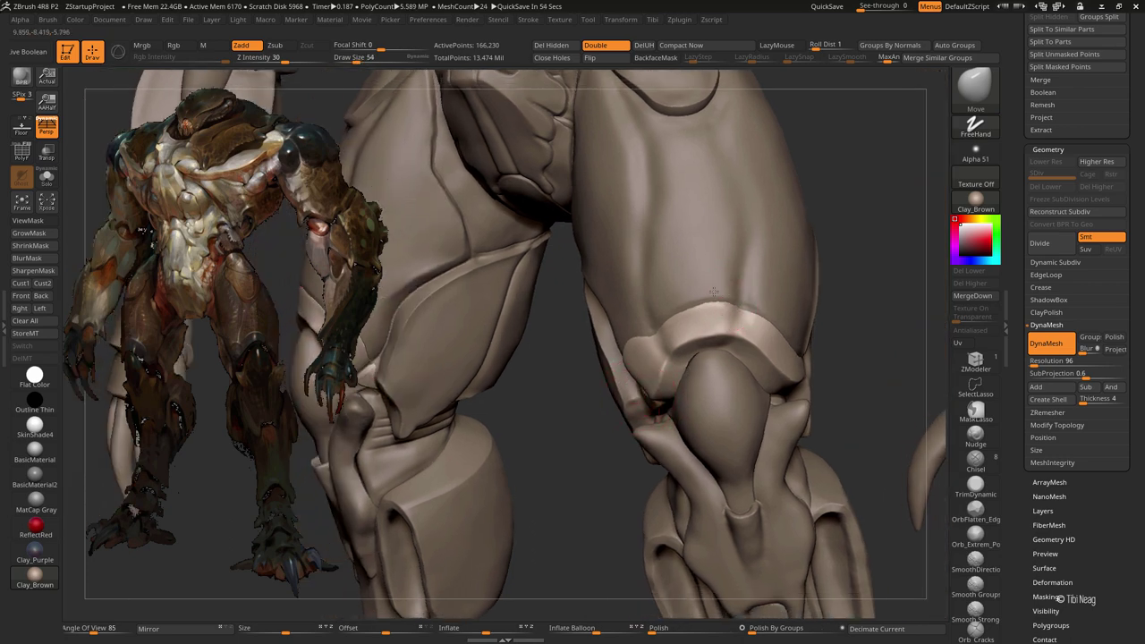
key(b)
key(h)
key(p)
alt+click(761, 318)
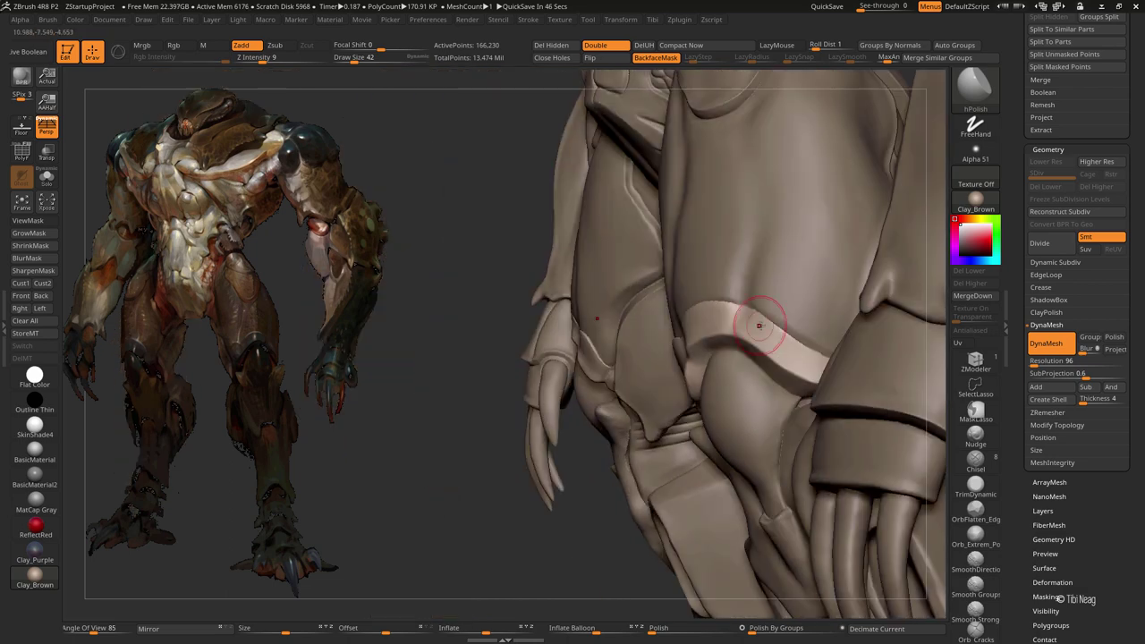
key(shift+ctrl+s)
mouse_move(659, 328)
mouse_down()
mouse_move(802, 232)
mouse_move(774, 259)
mouse_up()
click(1052, 582)
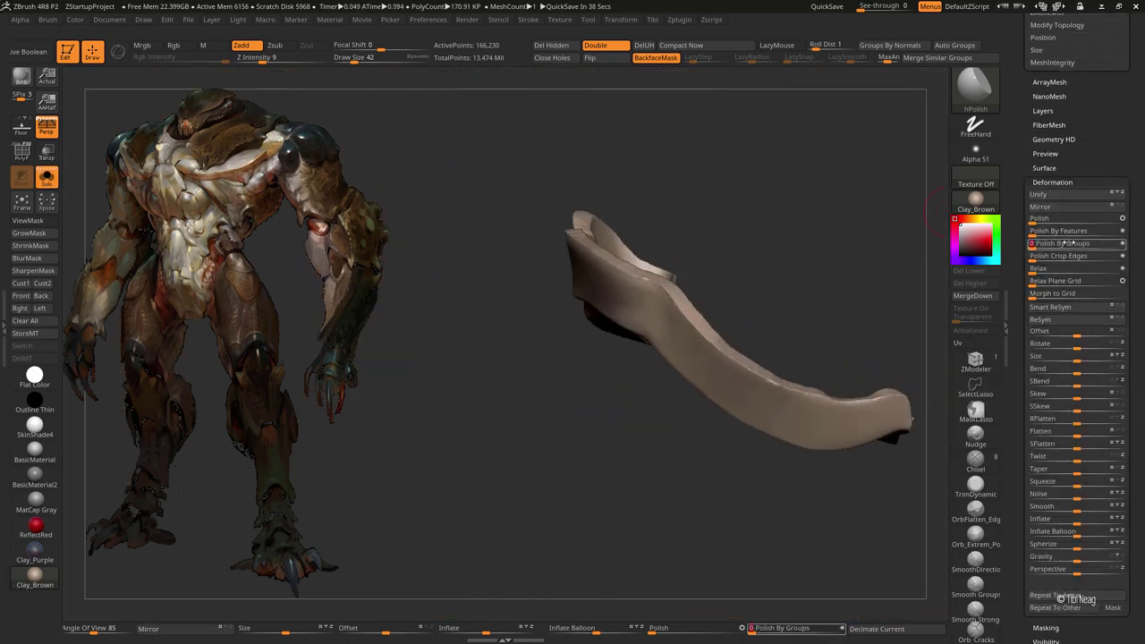
- Apply Polish By Groups to the band, reposition it, and puff it up with Inflate Balloon
click(1061, 242)
key(w)
drag(698, 325, 530, 463)
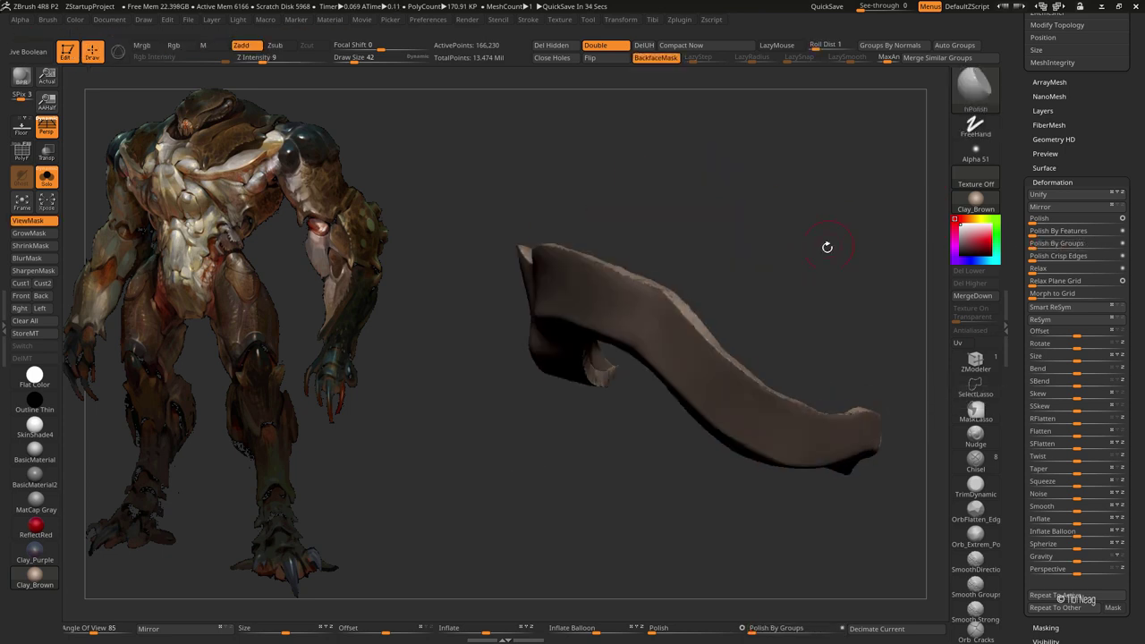
click(595, 628)
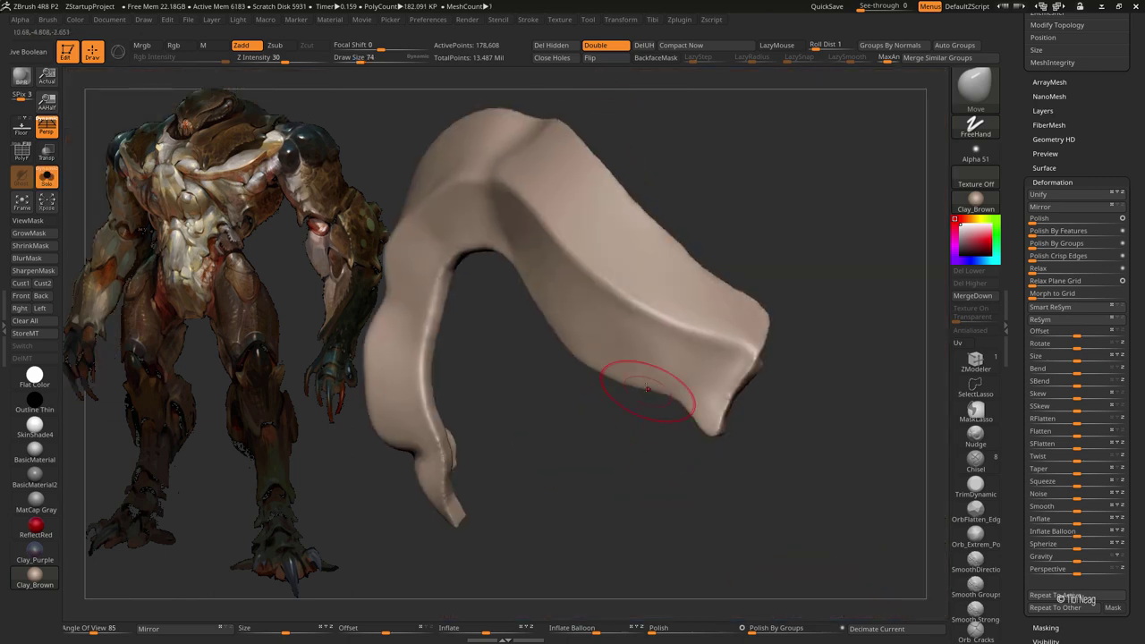
- Round the band's sharp lower tip into a fuller, folded end
drag(669, 328, 670, 269)
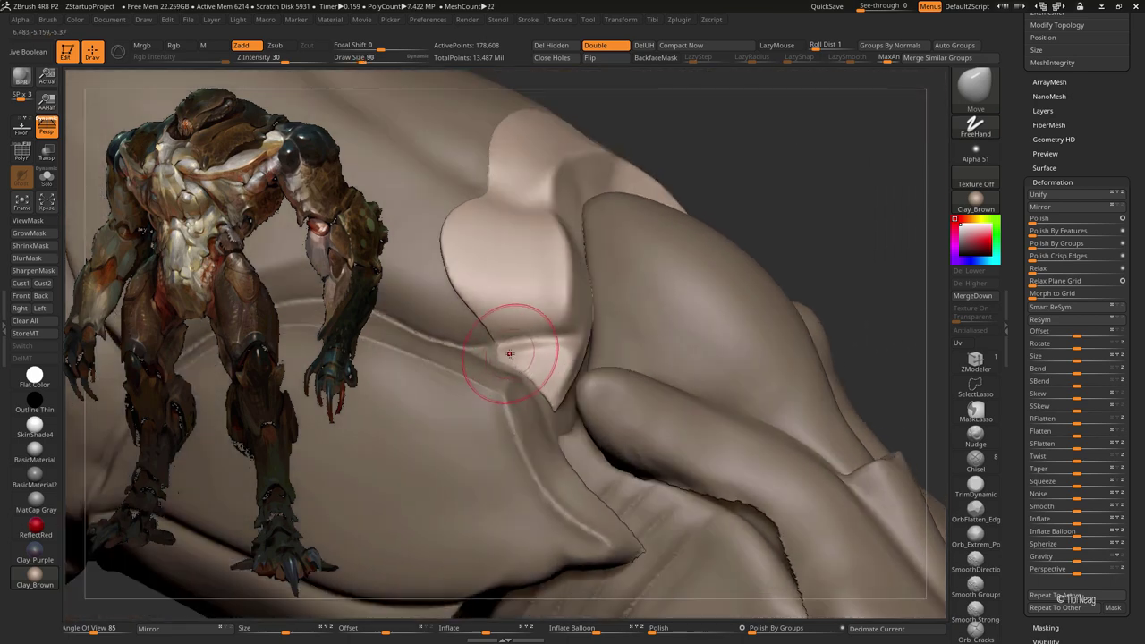
drag(501, 366, 526, 387)
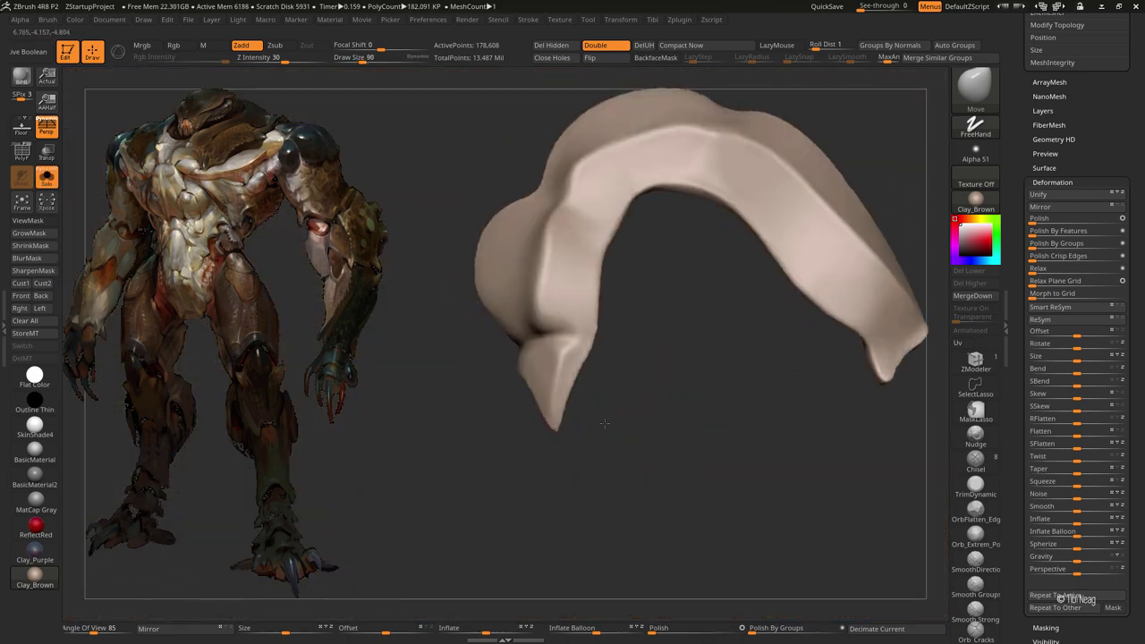
drag(573, 385, 591, 398)
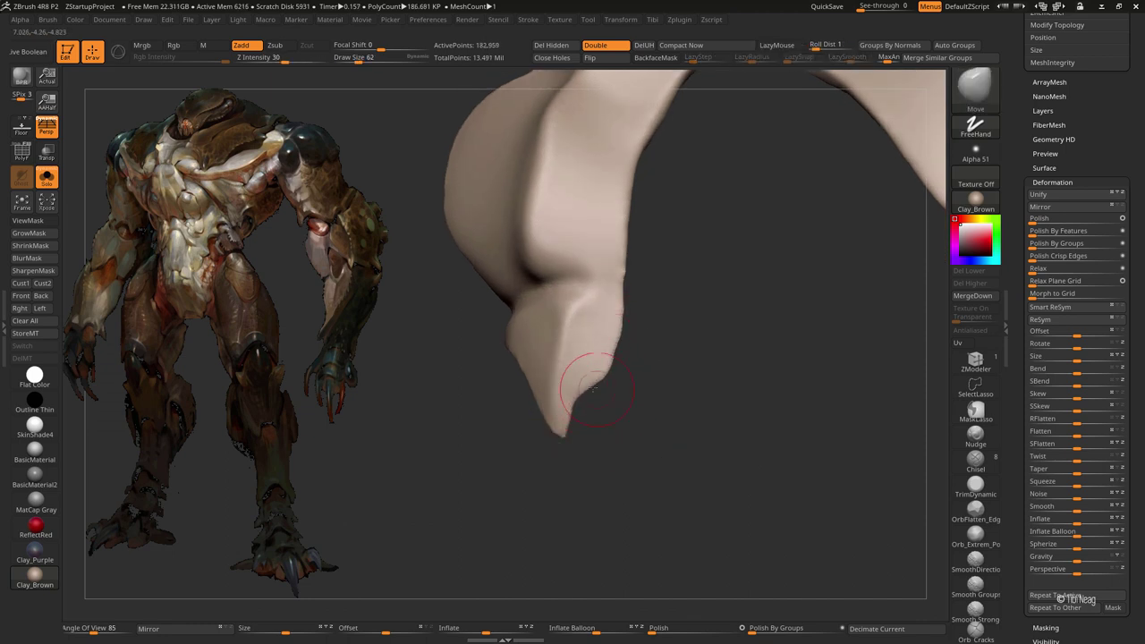
drag(593, 387, 608, 391)
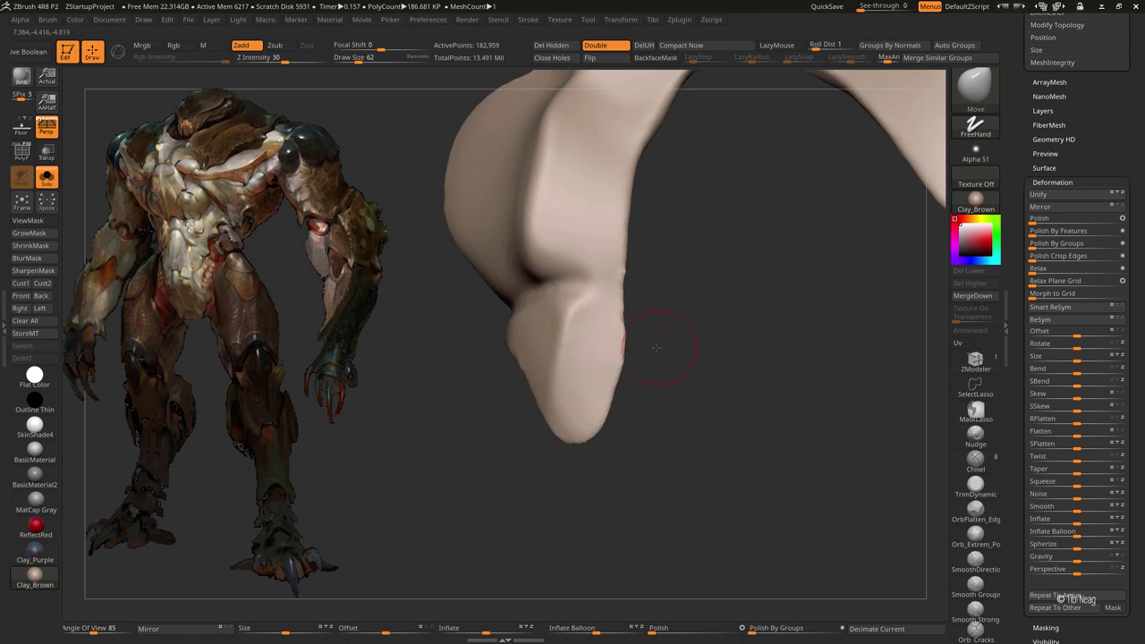
mouse_move(657, 348)
mouse_down()
mouse_move(624, 296)
mouse_move(618, 429)
mouse_move(609, 358)
mouse_up()
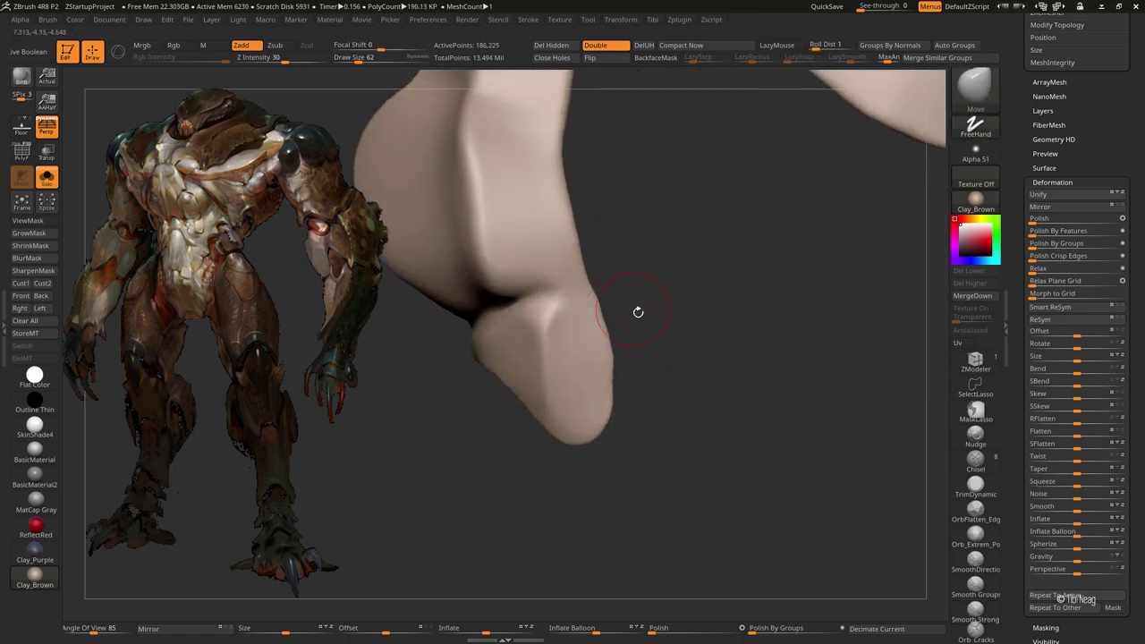
mouse_move(637, 310)
mouse_down()
mouse_move(636, 267)
mouse_move(693, 281)
mouse_move(677, 317)
mouse_move(654, 285)
mouse_up()
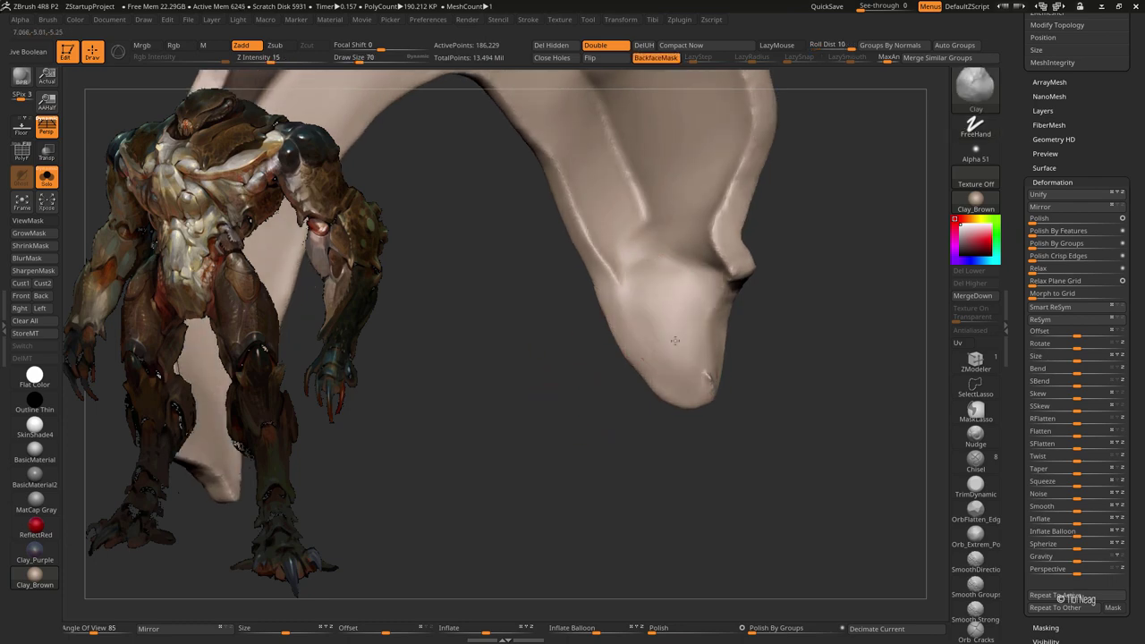
key(ctrl)
drag(720, 306, 472, 322)
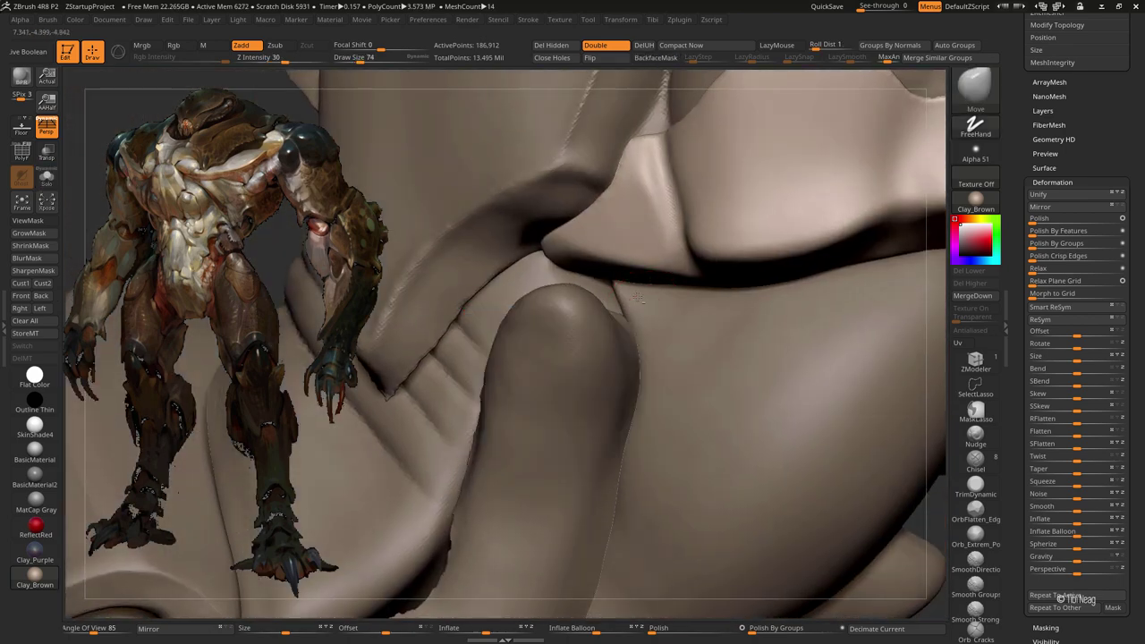
- Select the knee piece bug_parts_20 and smooth its edge with Smooth Strong
alt+click(641, 293)
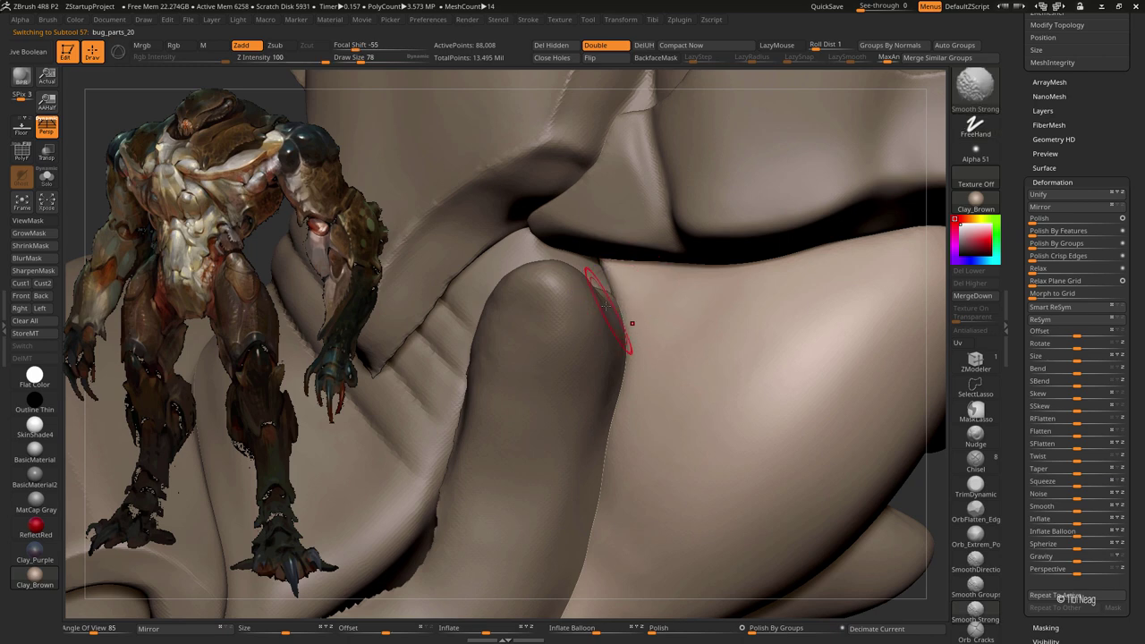
drag(626, 291, 636, 281)
drag(580, 253, 654, 376)
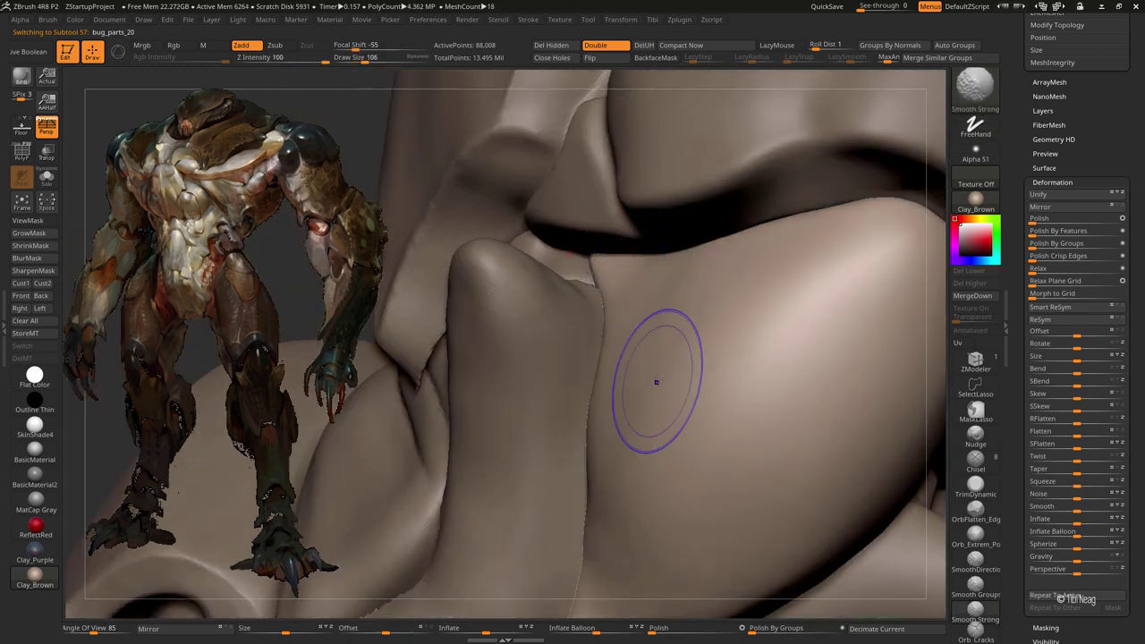
mouse_move(582, 243)
mouse_down()
mouse_move(593, 266)
mouse_move(686, 330)
mouse_move(432, 301)
mouse_up()
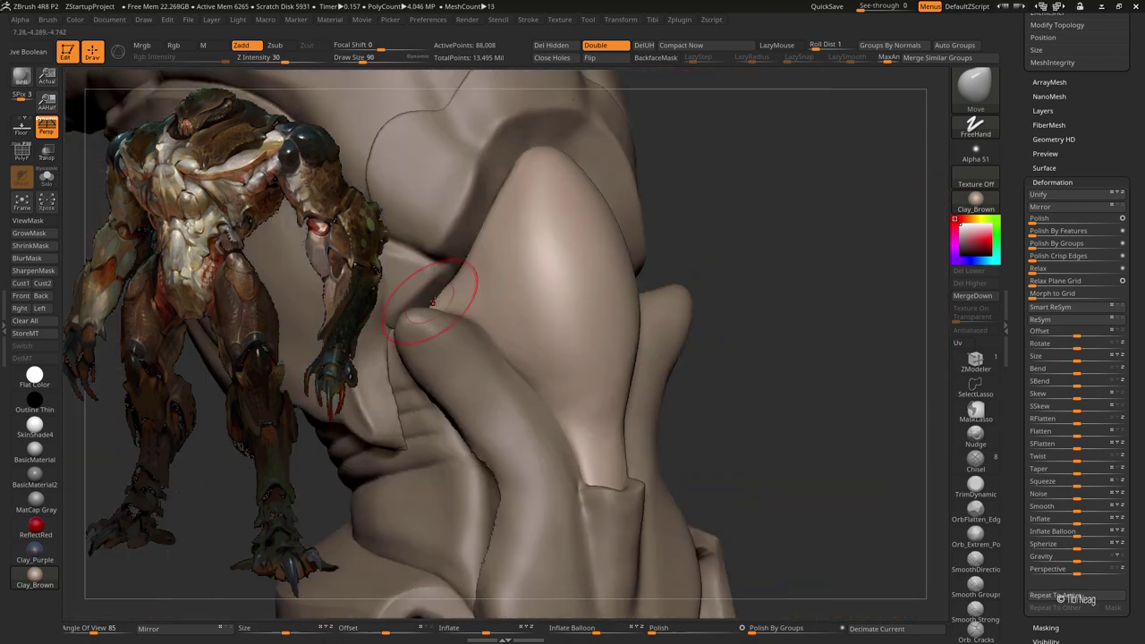
drag(512, 365, 513, 237)
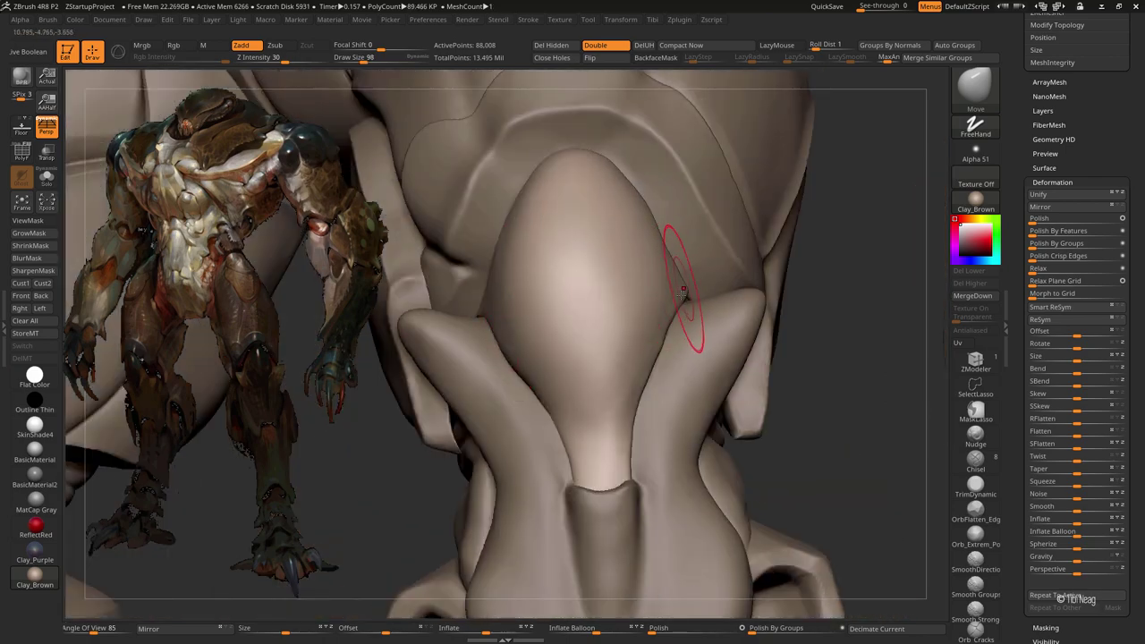
drag(683, 293, 696, 320)
mouse_move(742, 256)
mouse_down()
mouse_move(748, 309)
mouse_move(626, 378)
mouse_up()
mouse_move(686, 295)
mouse_down()
mouse_move(535, 344)
mouse_move(587, 242)
mouse_move(685, 238)
mouse_up()
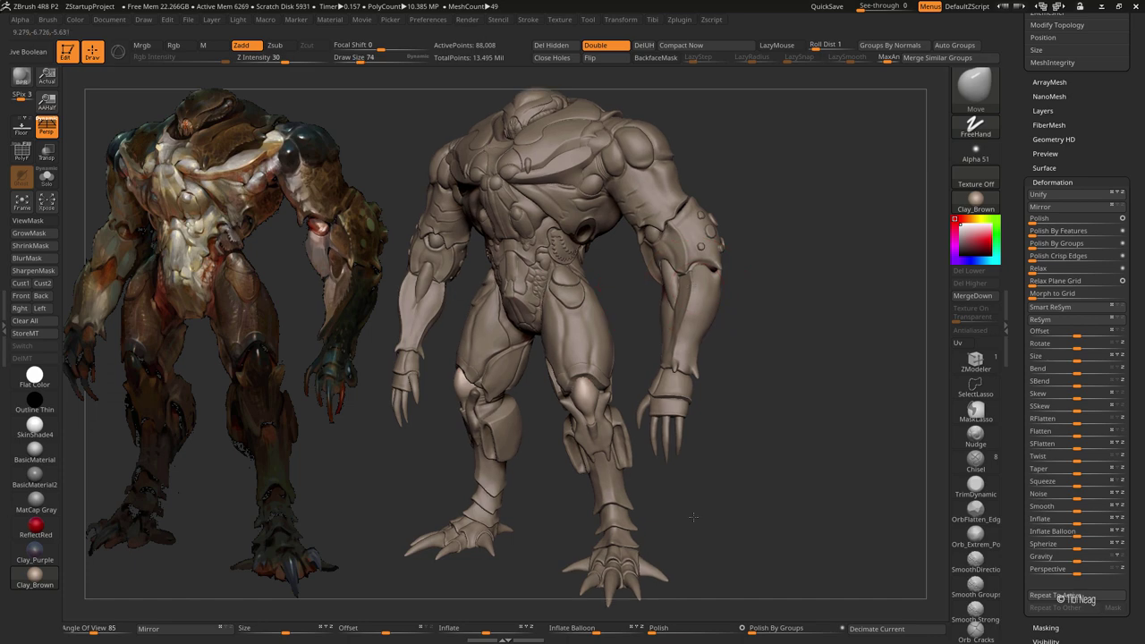
- Frame the thigh up close and select the thigh plate bug_parts_22
mouse_move(694, 517)
mouse_down()
mouse_move(600, 306)
mouse_move(614, 256)
mouse_move(703, 201)
mouse_up()
drag(604, 338, 537, 250)
alt+click(573, 213)
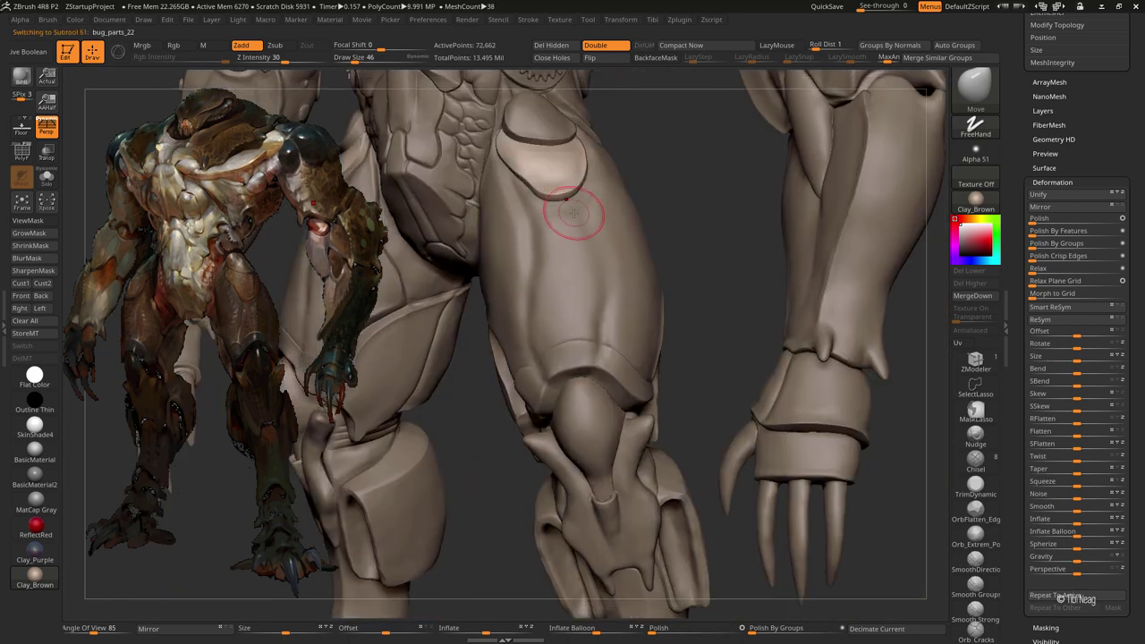
mouse_move(575, 201)
mouse_down()
mouse_move(549, 217)
mouse_move(555, 324)
mouse_move(563, 256)
mouse_move(583, 320)
mouse_move(611, 288)
mouse_move(559, 291)
mouse_move(591, 279)
mouse_move(572, 295)
mouse_move(587, 249)
mouse_up()
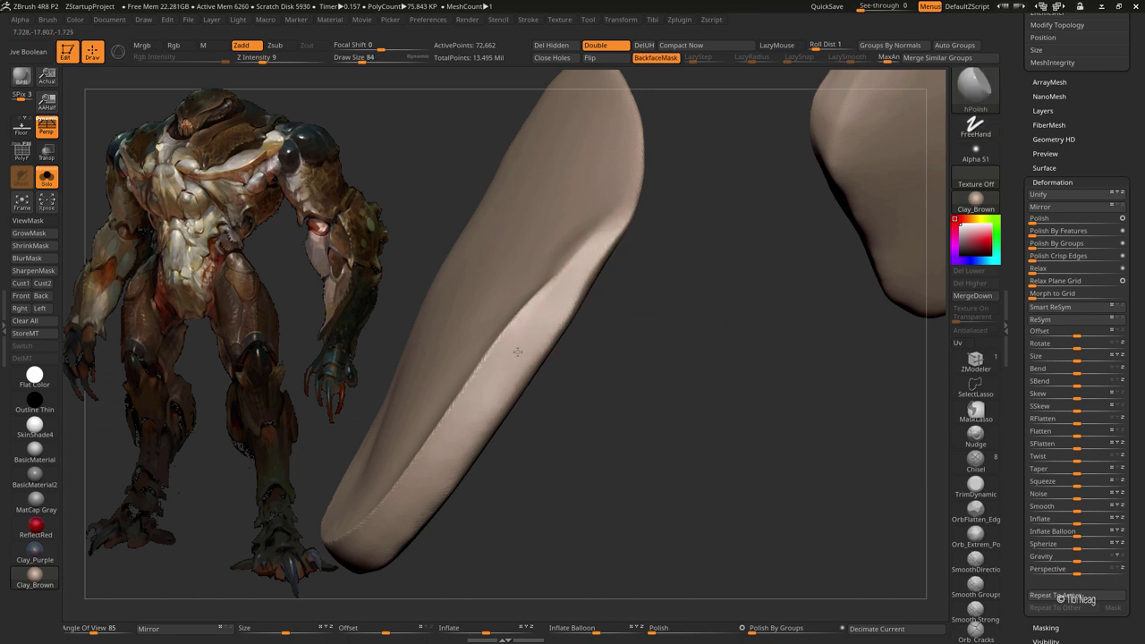
- Crease the thigh plate's rim with the DamStandard brush
mouse_move(517, 351)
mouse_down()
mouse_move(631, 411)
mouse_move(605, 340)
mouse_up()
key(b)
key(m)
key(v)
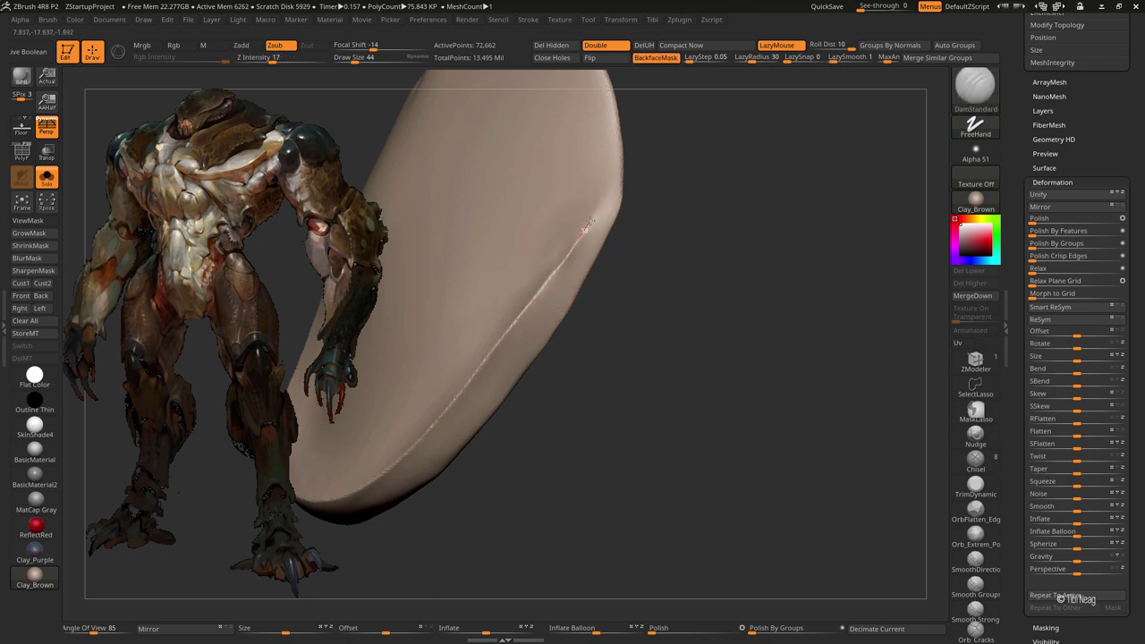
drag(606, 187, 616, 121)
- Flatten and smooth the plate's surface with the hPolish brush
key(b)
key(h)
key(p)
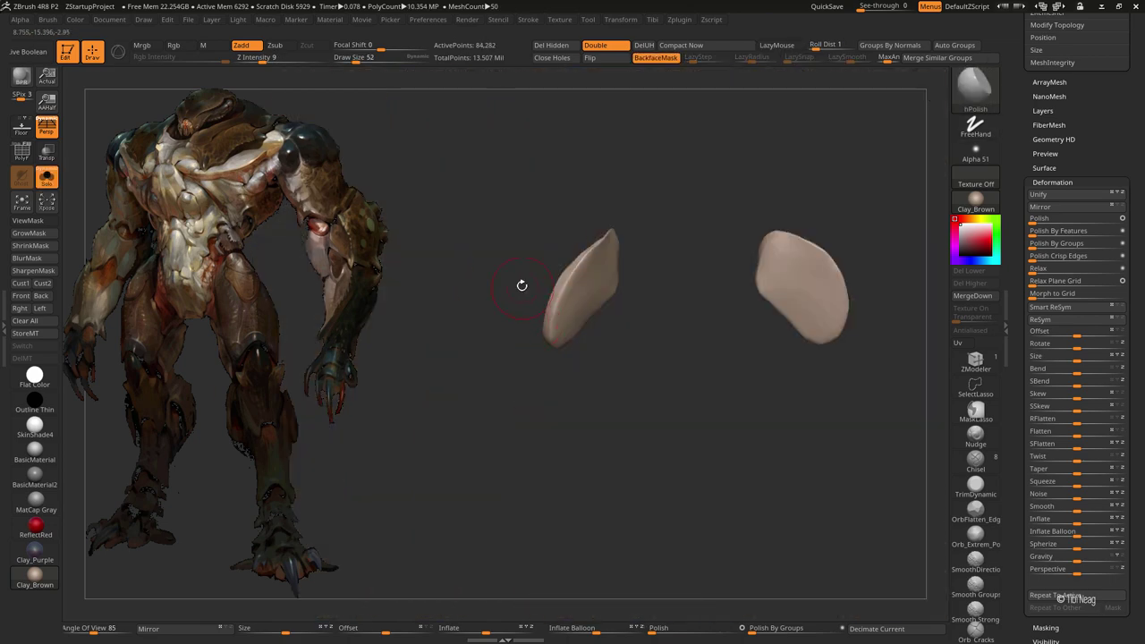
mouse_move(522, 284)
mouse_down()
mouse_move(611, 391)
mouse_move(616, 325)
mouse_up()
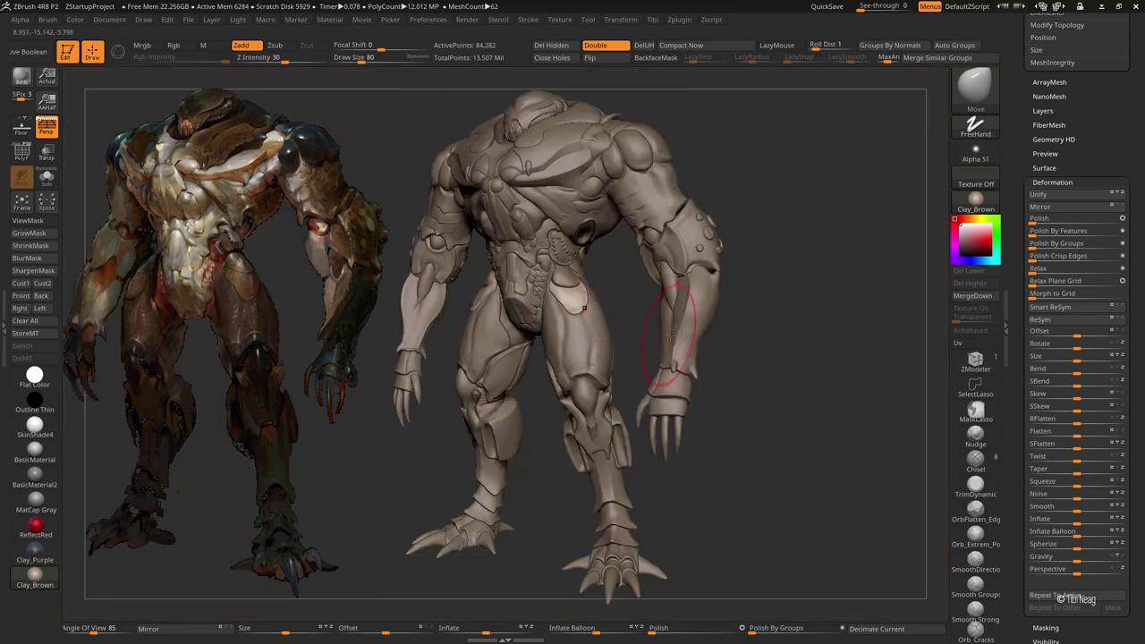
drag(664, 286, 656, 305)
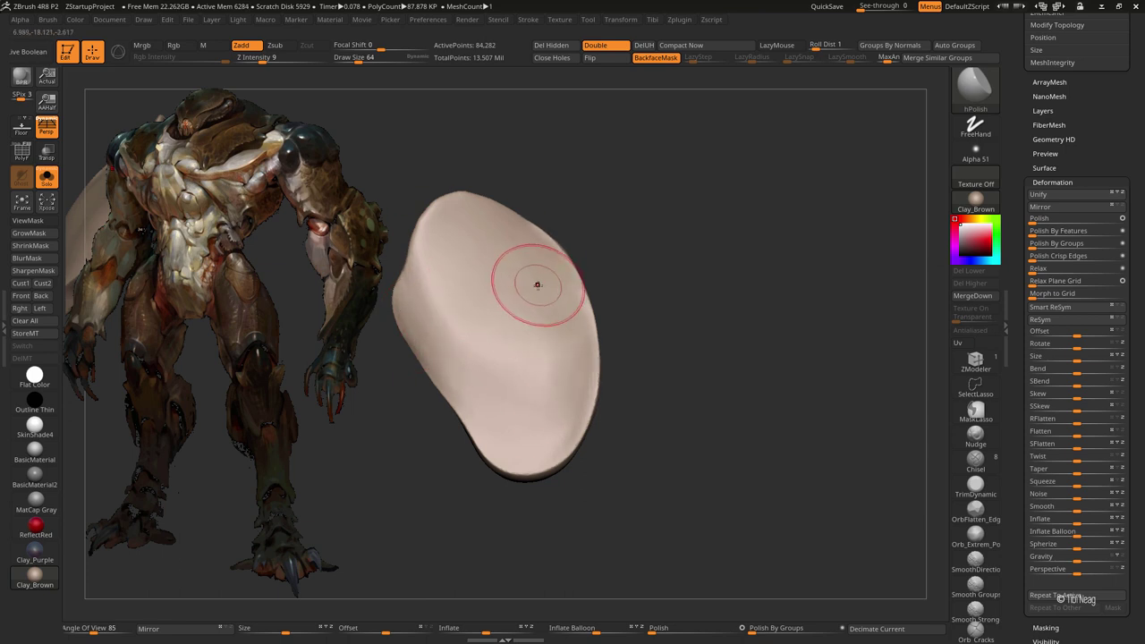
- Carve a groove along the plate's inner edge with DamStandard, LazyMouse radius 60, soloed
key(b)
key(d)
key(s)
alt+drag(506, 264, 576, 208)
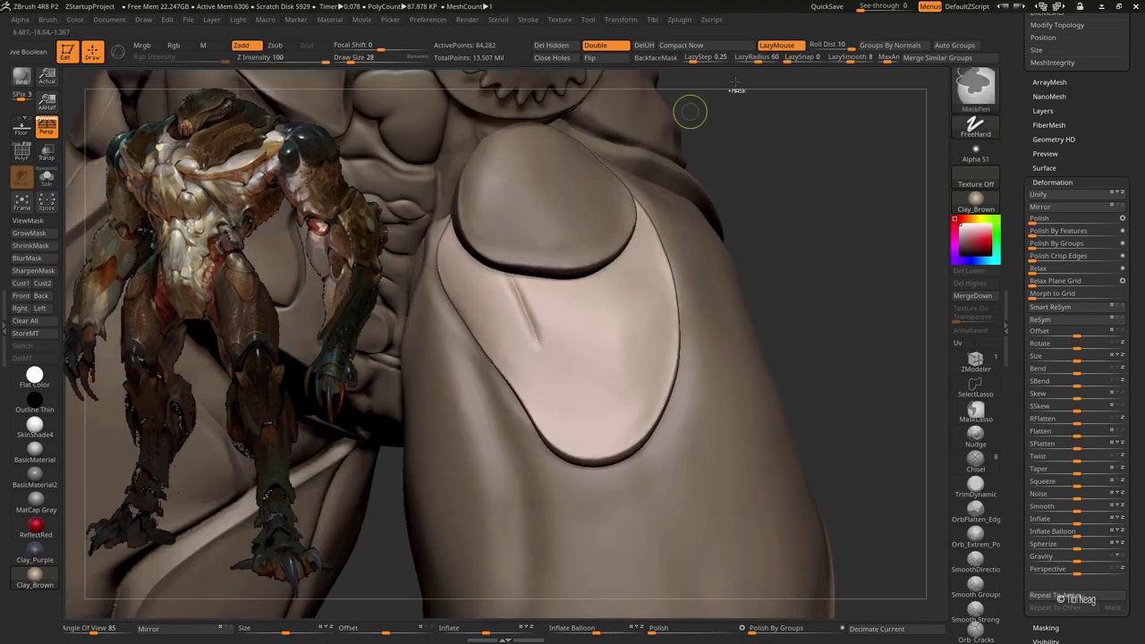
drag(743, 61, 762, 61)
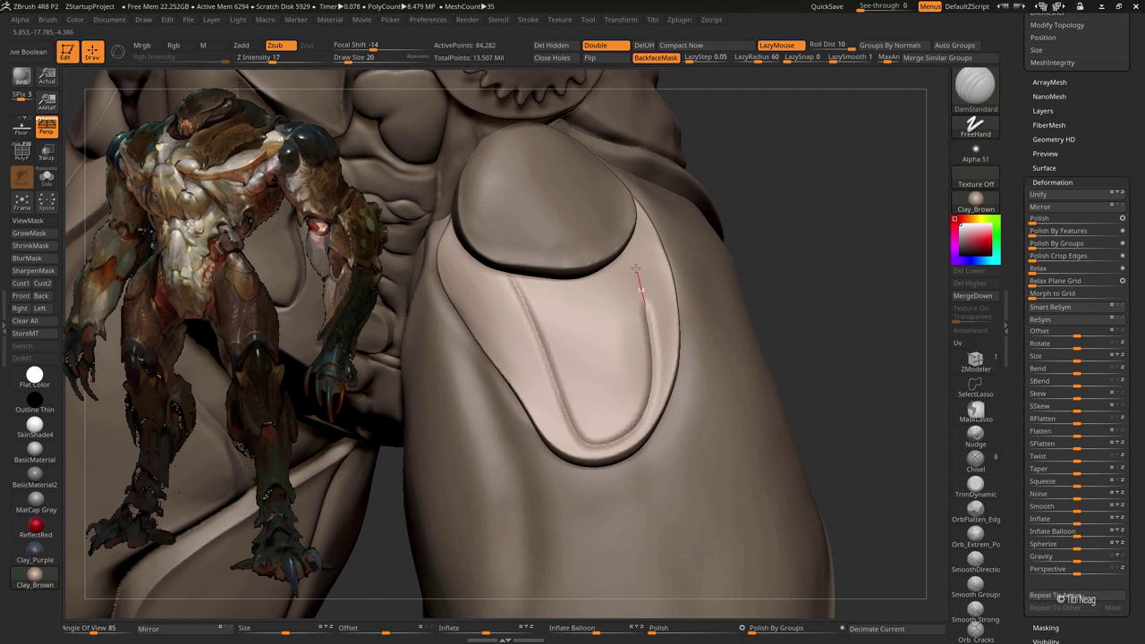
key(ctrl+shift+d)
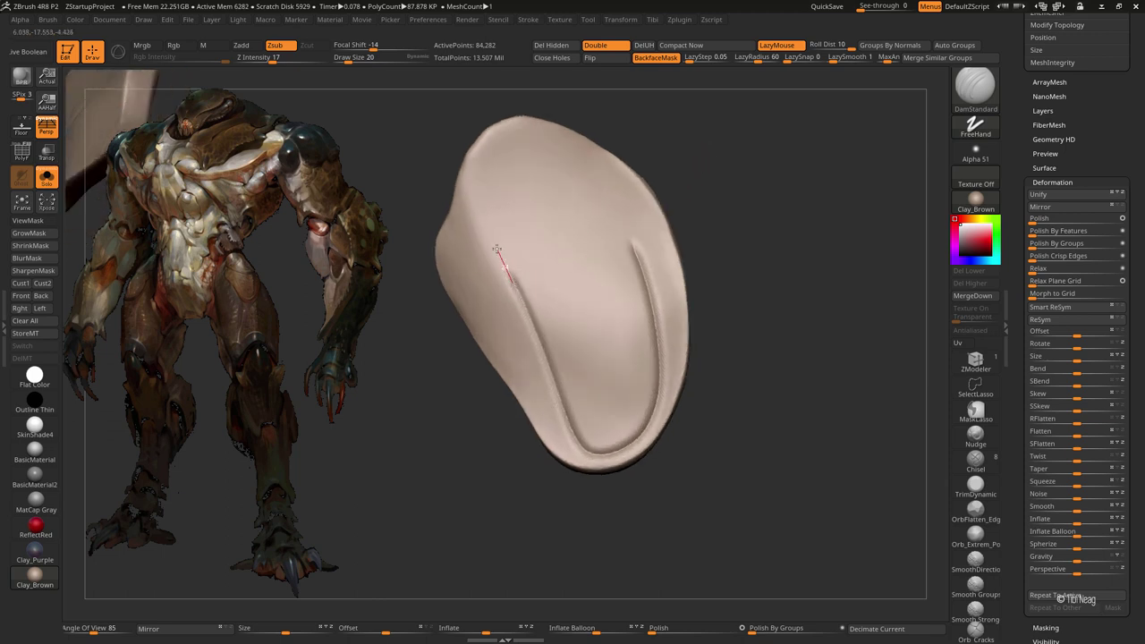
drag(496, 249, 521, 291)
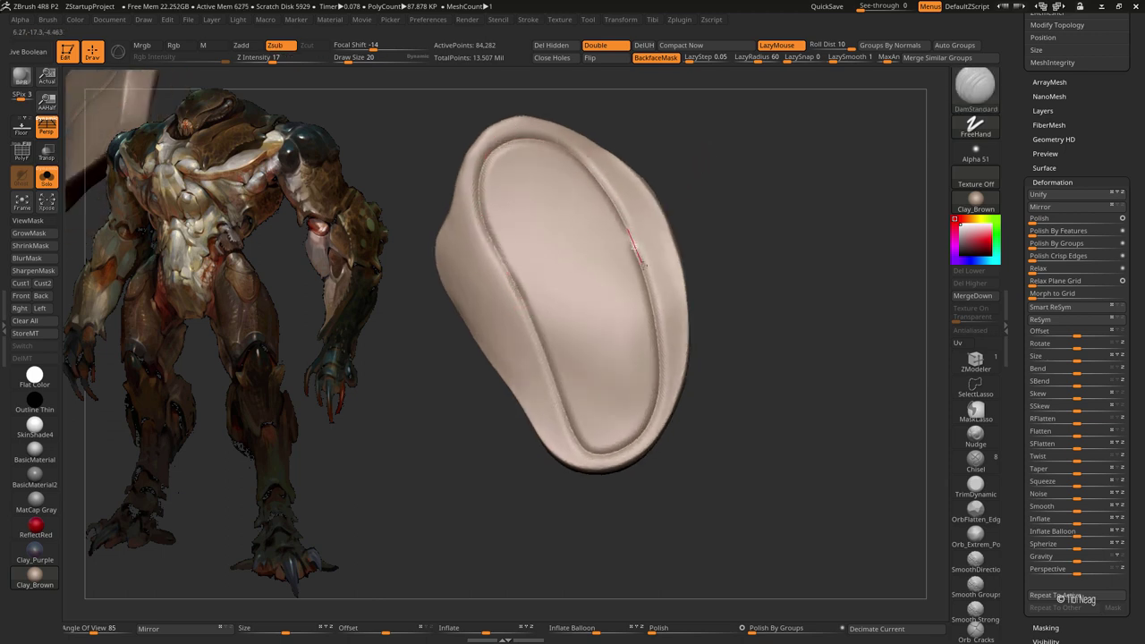
- Paint a MaskPen mask over the plate's interior down to the lower edge
drag(739, 235, 725, 209)
ctrl+drag(531, 174, 573, 330)
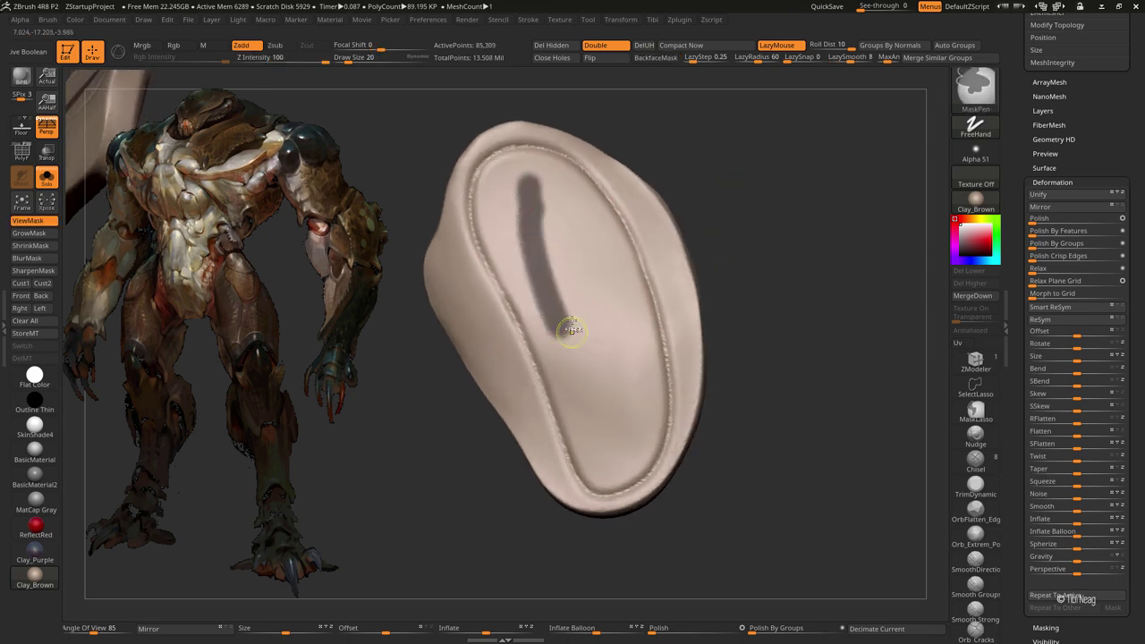
ctrl+drag(543, 269, 573, 295)
mouse_move(532, 191)
ctrl+mouse_down()
mouse_move(591, 268)
mouse_move(627, 429)
ctrl+mouse_up()
mouse_move(752, 376)
mouse_down()
mouse_move(486, 238)
mouse_move(548, 367)
mouse_move(595, 421)
mouse_move(632, 386)
mouse_up()
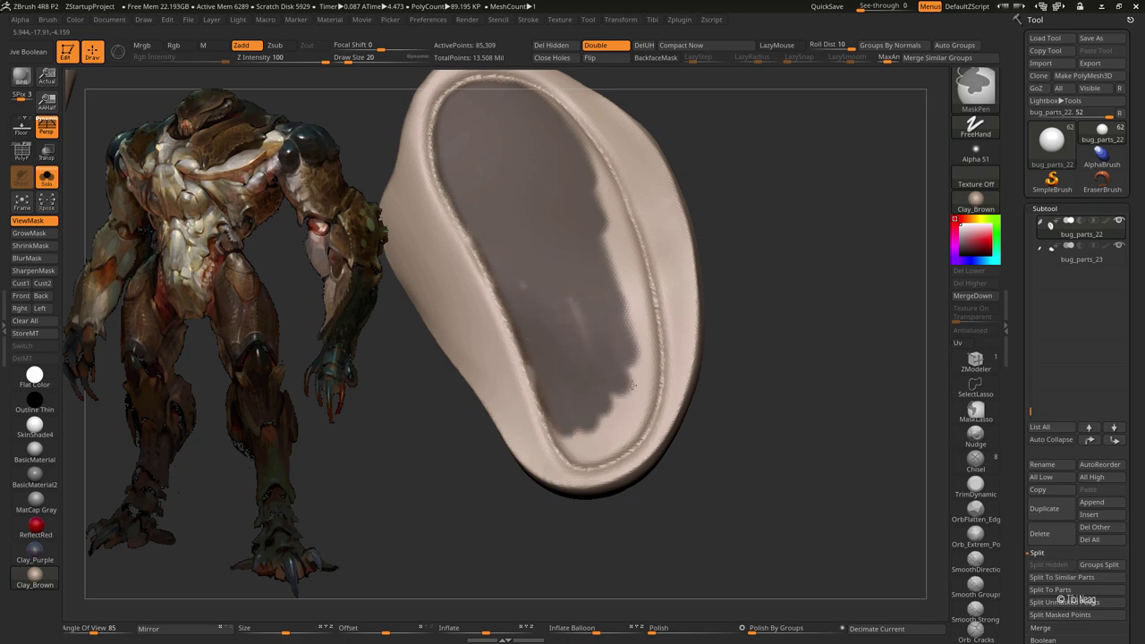
- Extend the mask over the plate's lower cavity and along its inner rim
drag(716, 393, 695, 205)
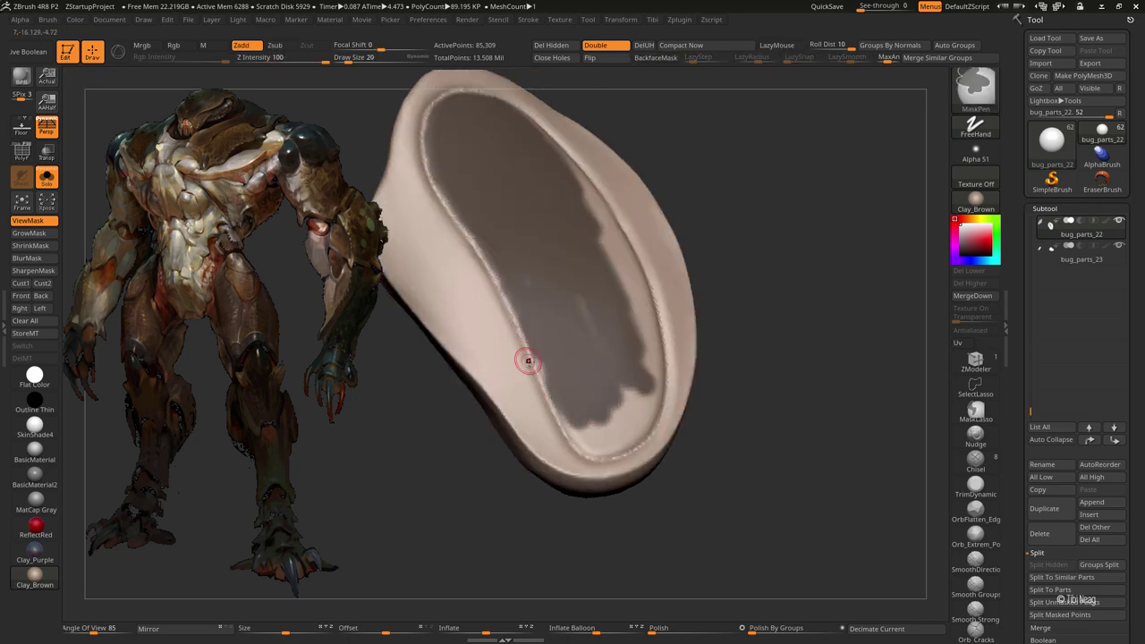
drag(528, 361, 540, 335)
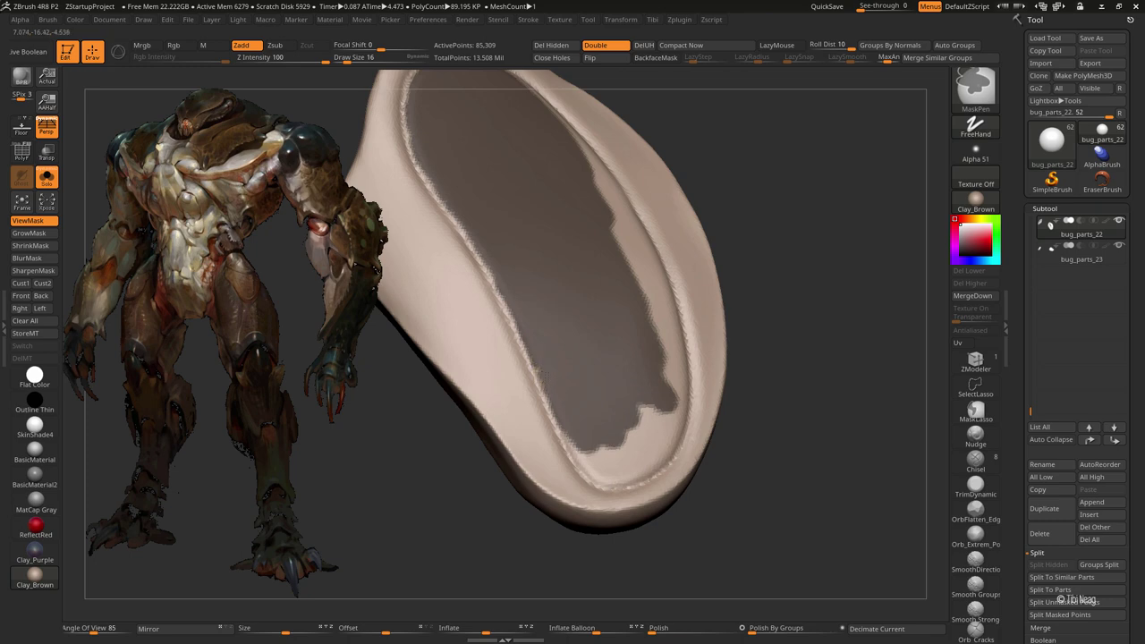
ctrl+drag(617, 470, 650, 414)
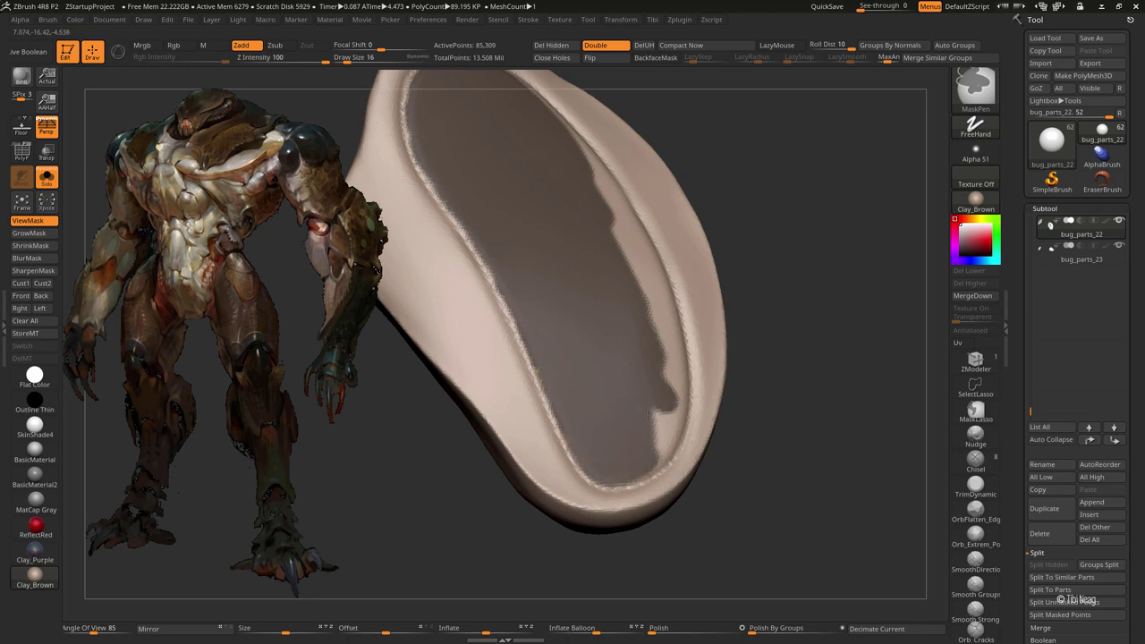
mouse_move(661, 454)
ctrl+mouse_down()
mouse_move(632, 352)
mouse_move(542, 325)
ctrl+mouse_up()
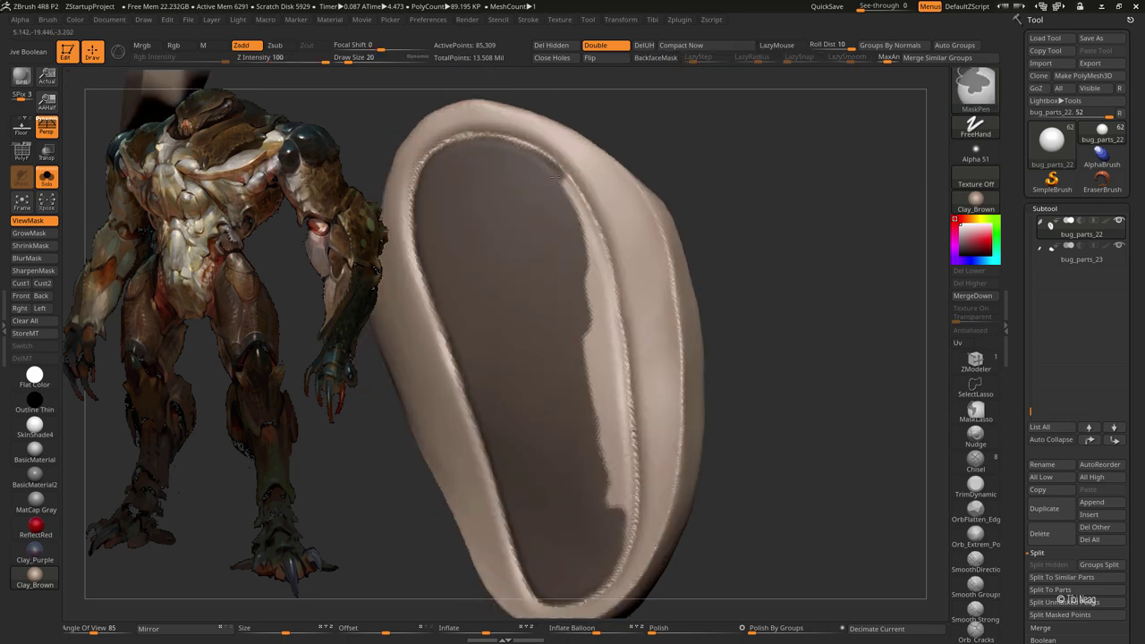
right_drag(597, 197, 571, 155)
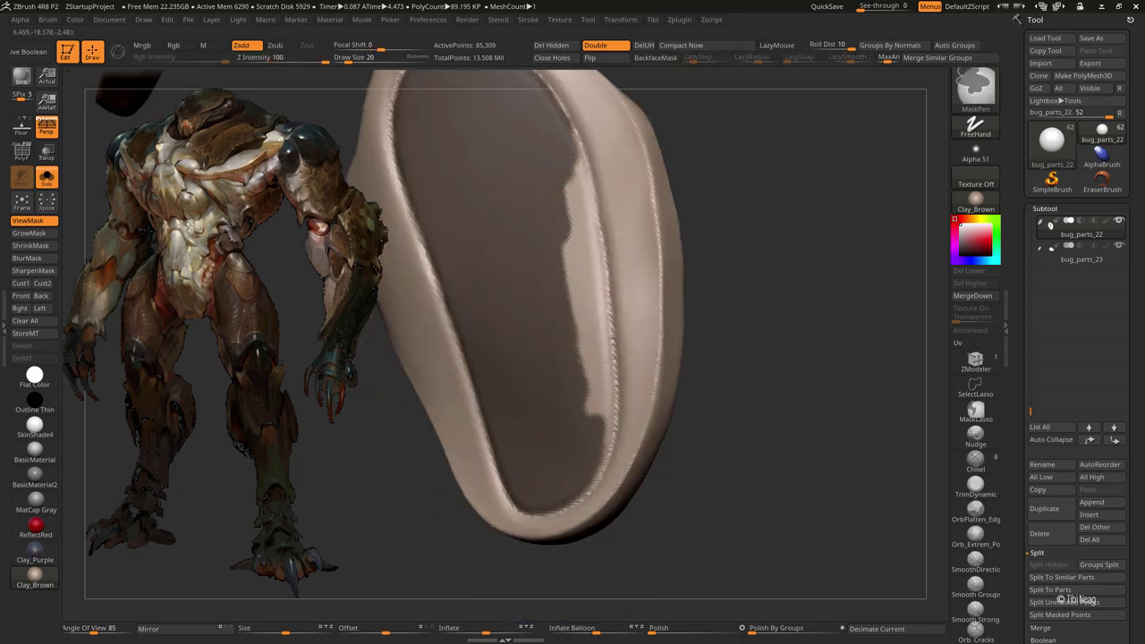
mouse_move(568, 147)
ctrl+mouse_down()
mouse_move(586, 282)
mouse_move(580, 216)
ctrl+mouse_up()
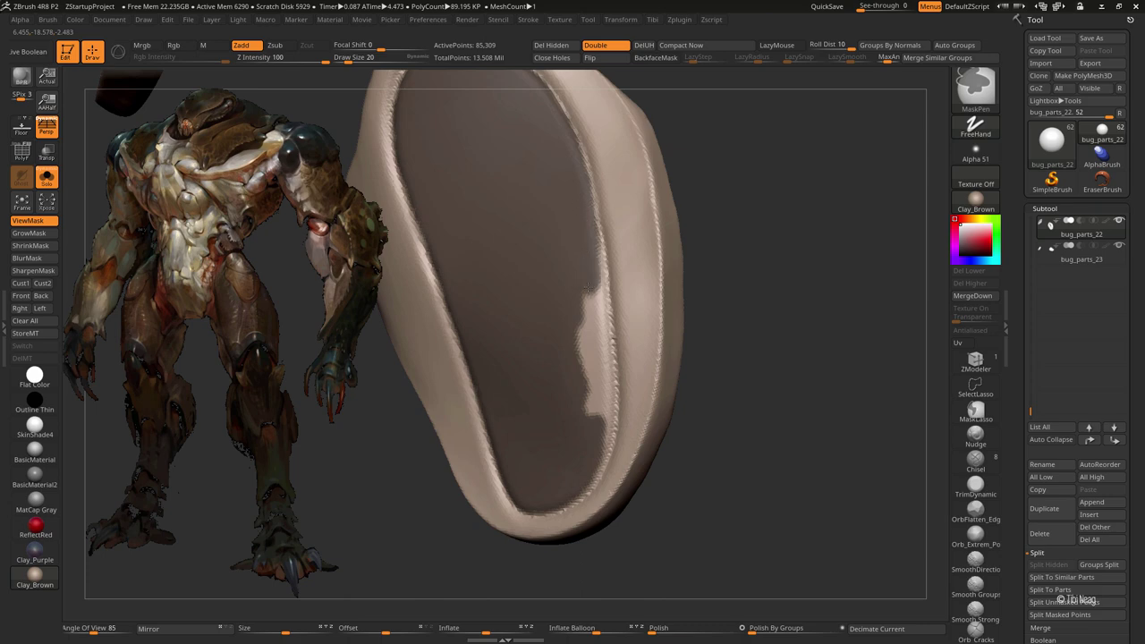
ctrl+drag(588, 286, 591, 404)
mouse_move(592, 468)
ctrl+mouse_down()
mouse_move(605, 476)
mouse_move(595, 432)
ctrl+mouse_up()
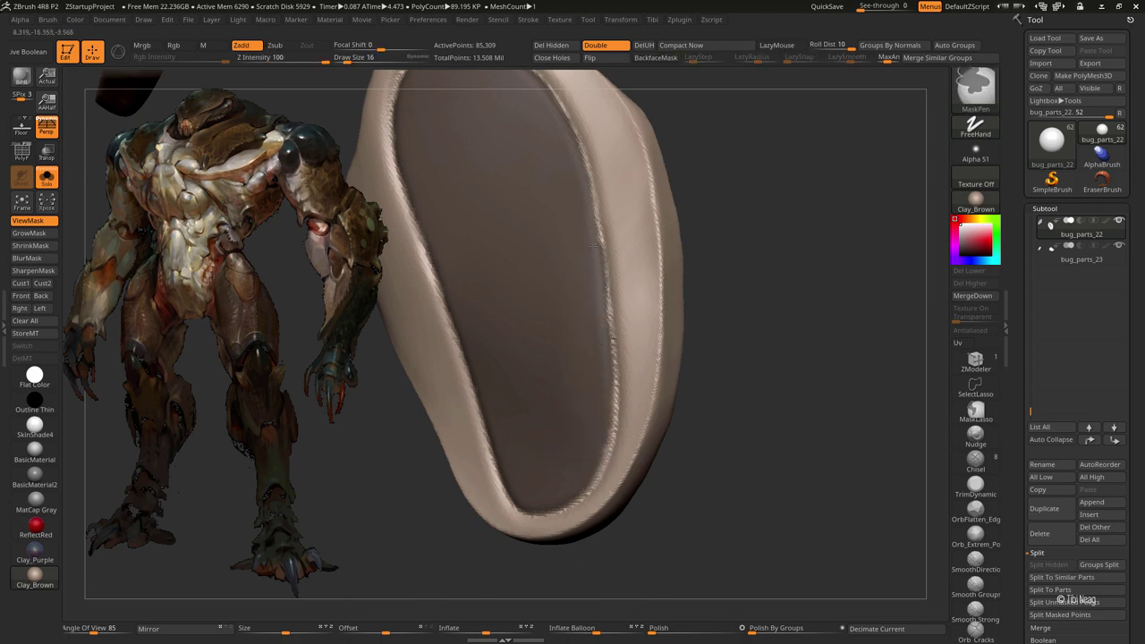
- Invert the mask and carve a crease along the thigh cap's top edge
key(f)
ctrl+click(673, 216)
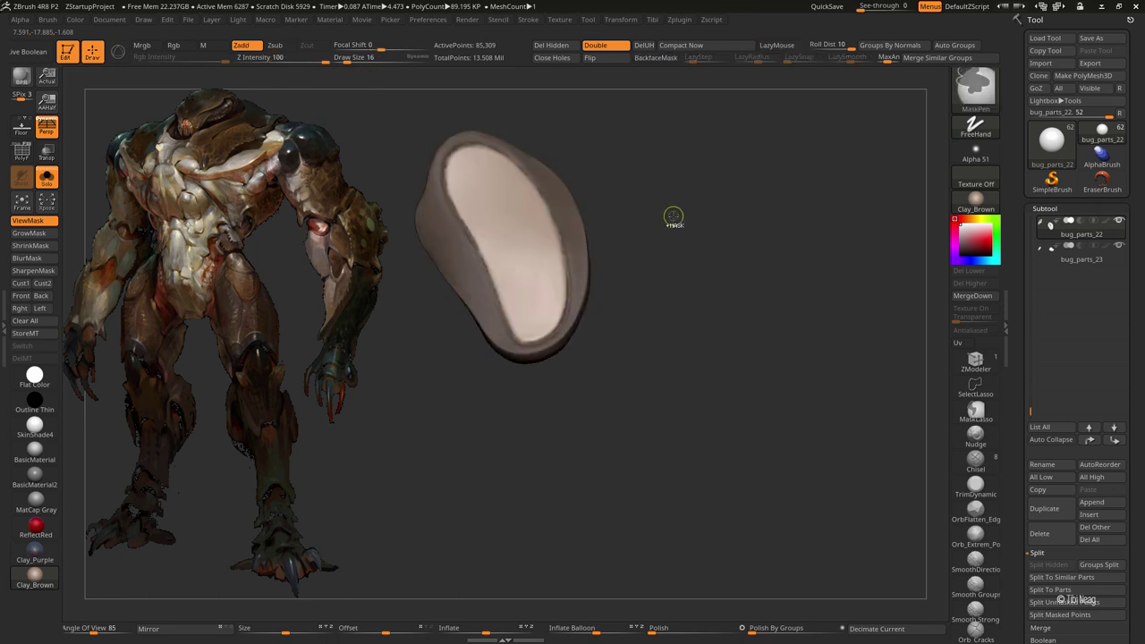
key(w)
drag(673, 215, 626, 244)
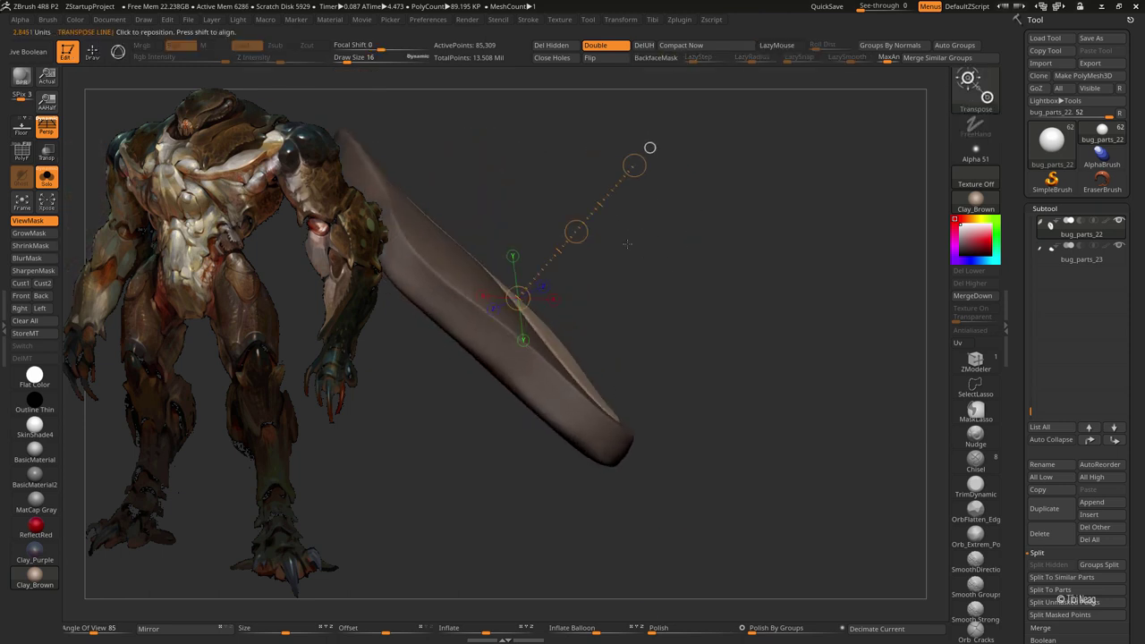
key(ctrl+z)
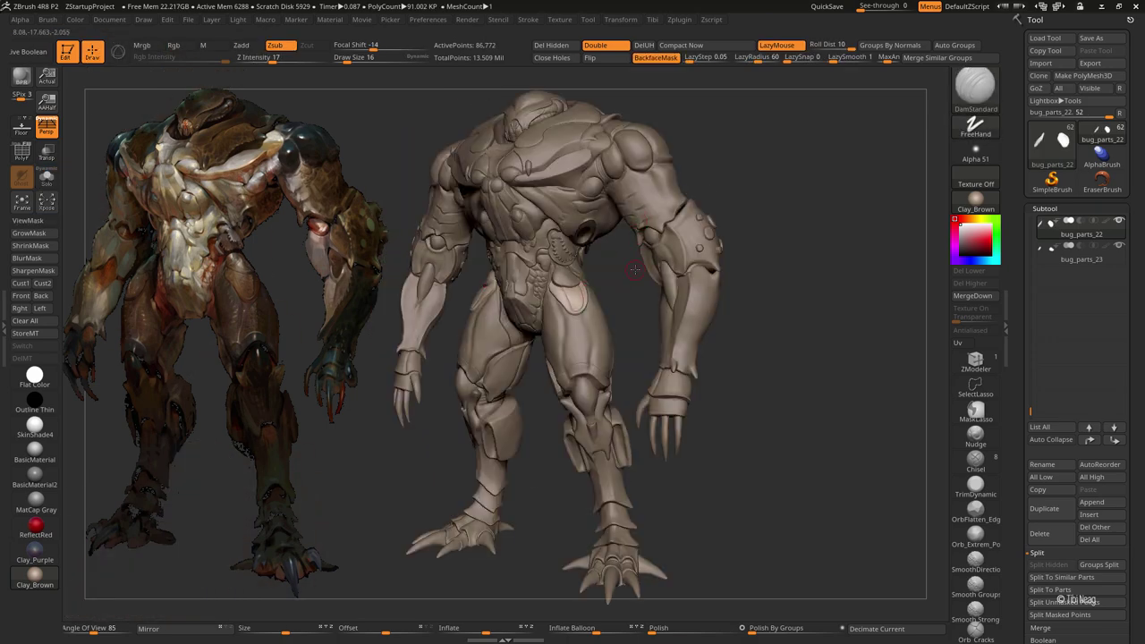
ctrl+right_drag(635, 269, 615, 357)
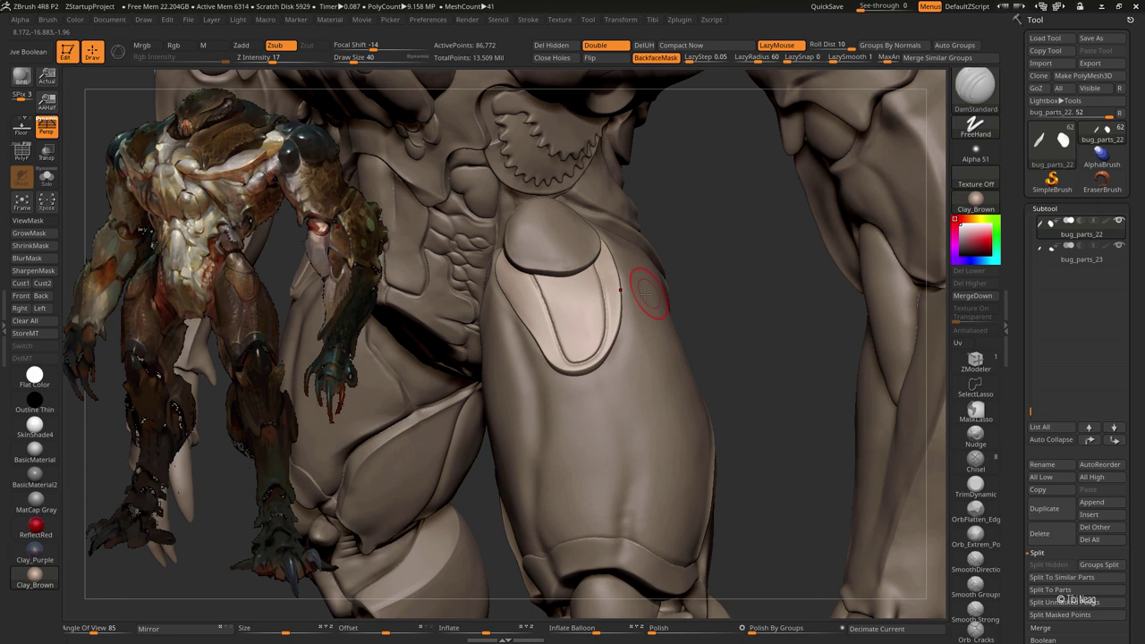
drag(595, 267, 505, 261)
- Solo the thigh cap bug_parts_23 to inspect it, then show the whole creature
alt+click(515, 225)
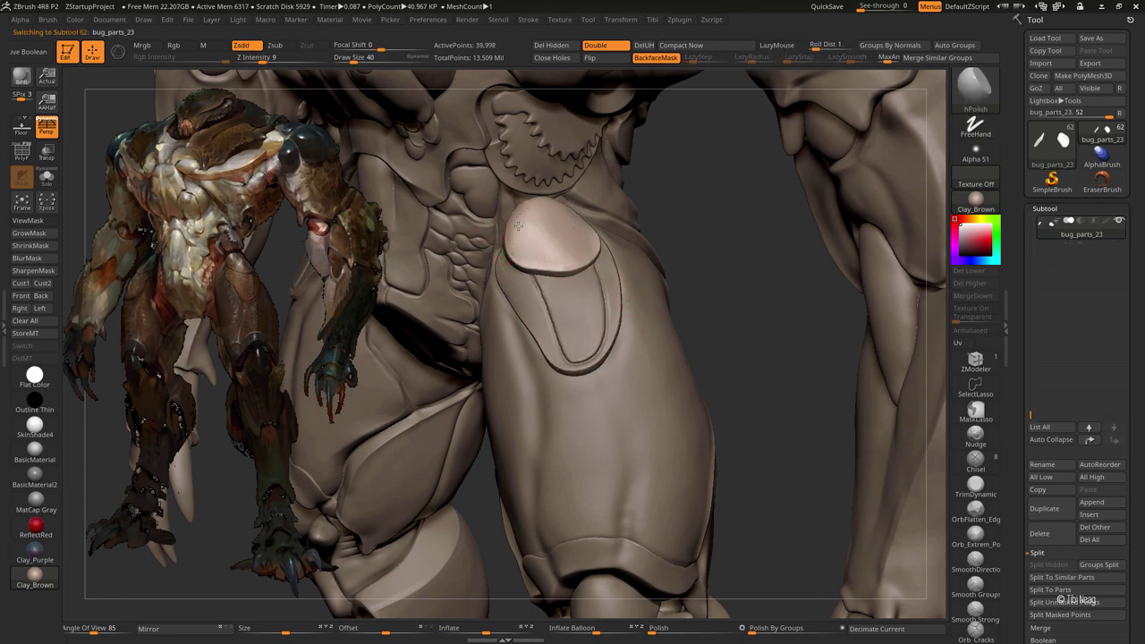
key(ctrl+shift+s)
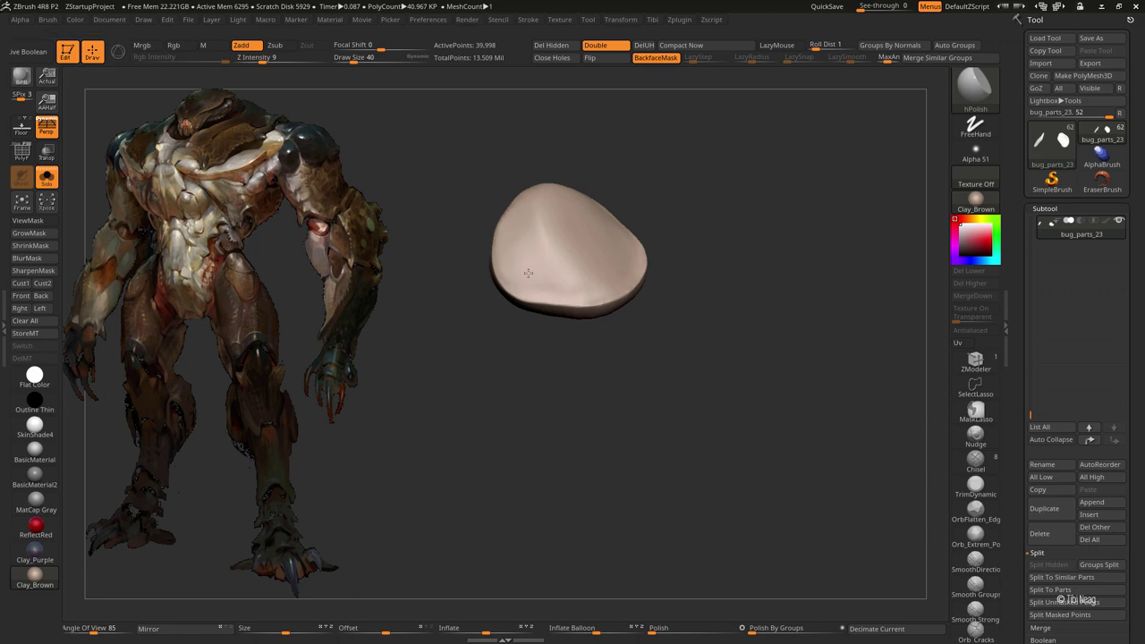
right_drag(528, 273, 575, 211)
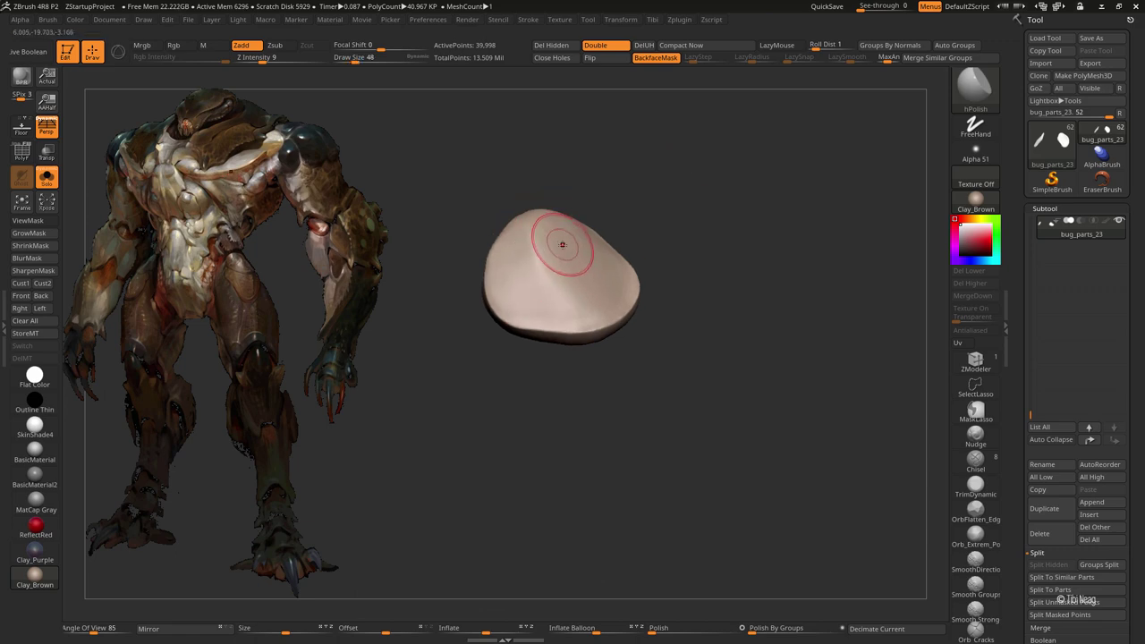
key(ctrl+shift+s)
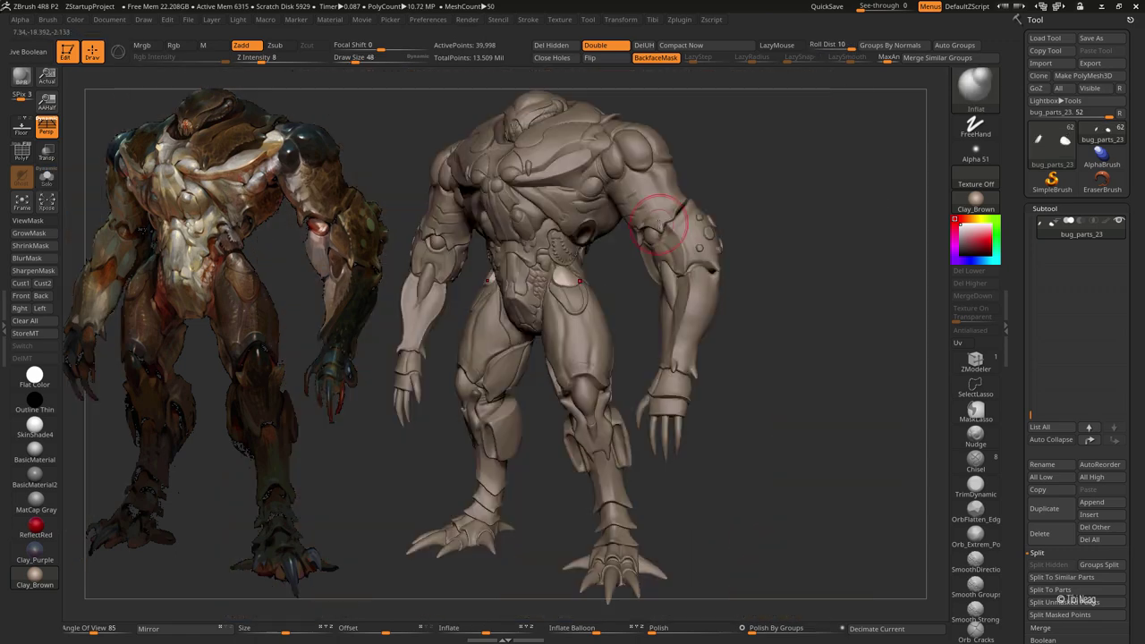
mouse_move(660, 224)
ctrl+right_down()
mouse_move(583, 280)
mouse_move(530, 265)
mouse_move(562, 281)
ctrl+right_up()
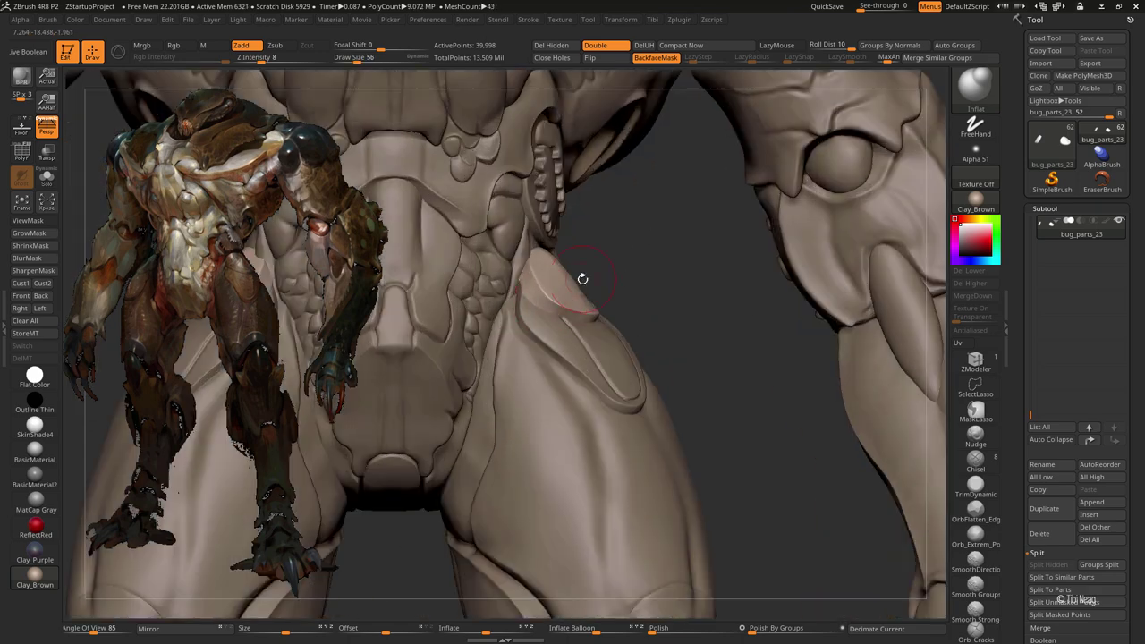
- Reshape the hip plate with the Move brush, then select and solo bug_parts_28
key(b)
key(m)
key(v)
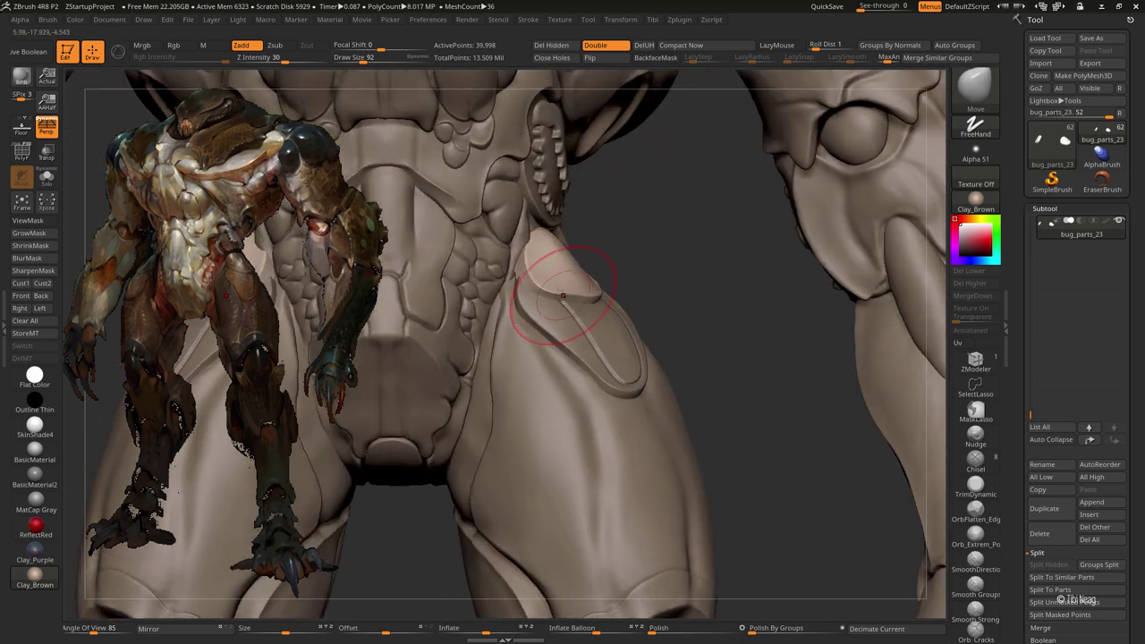
key(f)
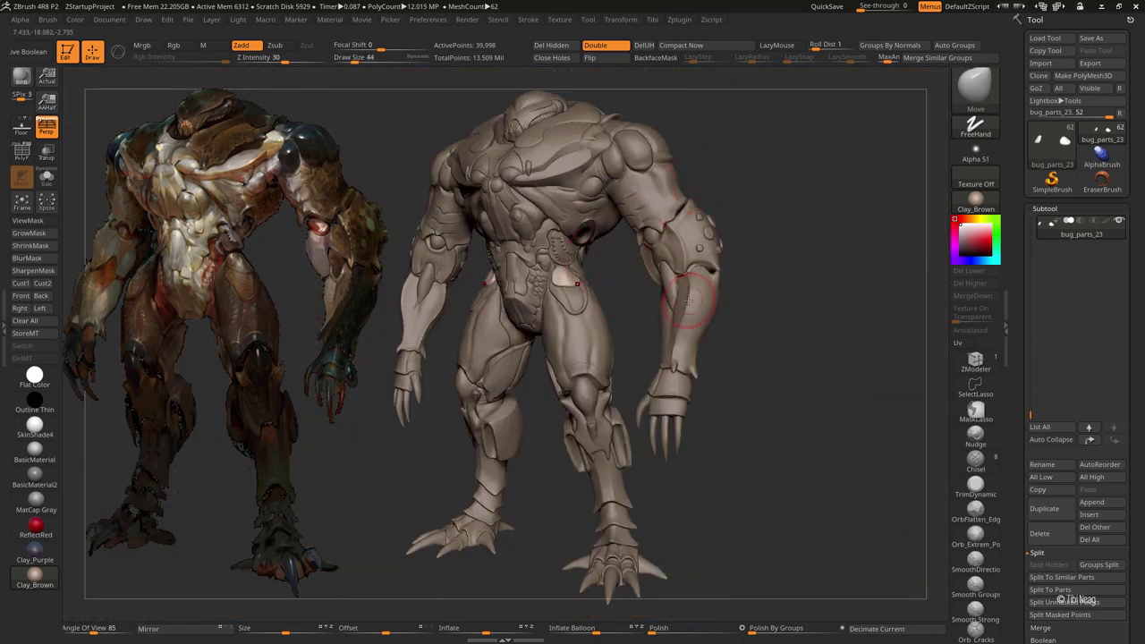
alt+click(595, 254)
mouse_move(594, 254)
right_down()
mouse_move(773, 133)
mouse_move(703, 143)
mouse_move(806, 388)
right_up()
key(shift+ctrl+s)
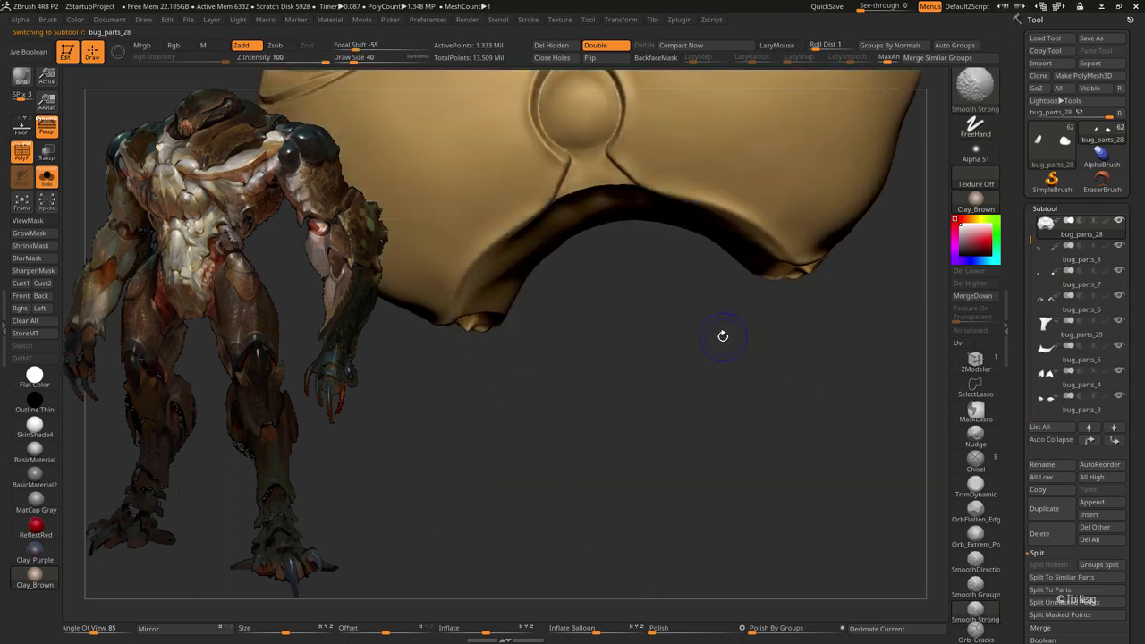
- Mask the central sphere on the chest shell and briefly hide everything else
mouse_move(624, 347)
right_down()
mouse_move(561, 282)
mouse_move(575, 281)
right_up()
key(ctrl+h)
mouse_move(576, 281)
ctrl+mouse_down()
mouse_move(640, 258)
mouse_move(657, 304)
mouse_move(598, 367)
ctrl+mouse_up()
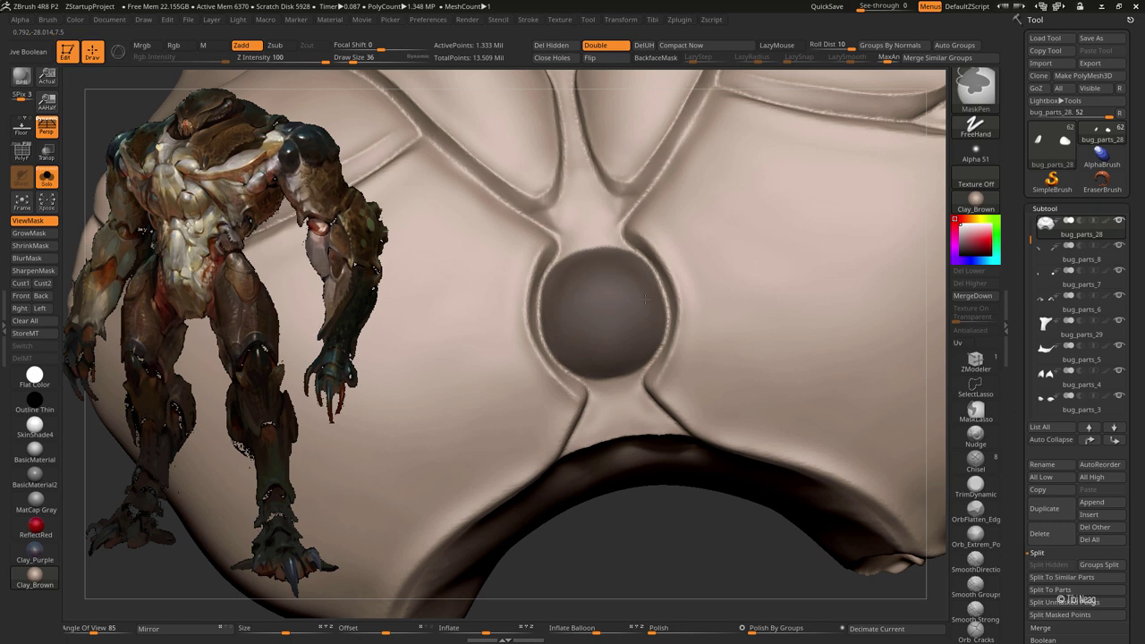
ctrl+shift+click(595, 295)
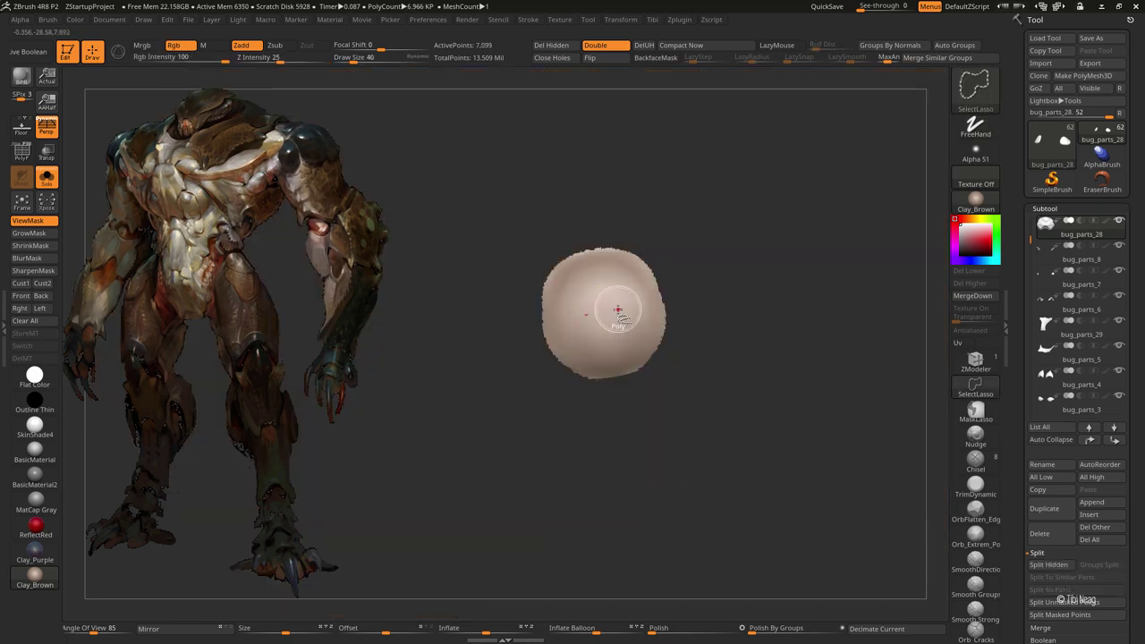
ctrl+shift+click(667, 533)
mouse_move(662, 546)
mouse_down()
mouse_move(647, 483)
mouse_move(514, 273)
mouse_move(809, 173)
mouse_move(742, 192)
mouse_up()
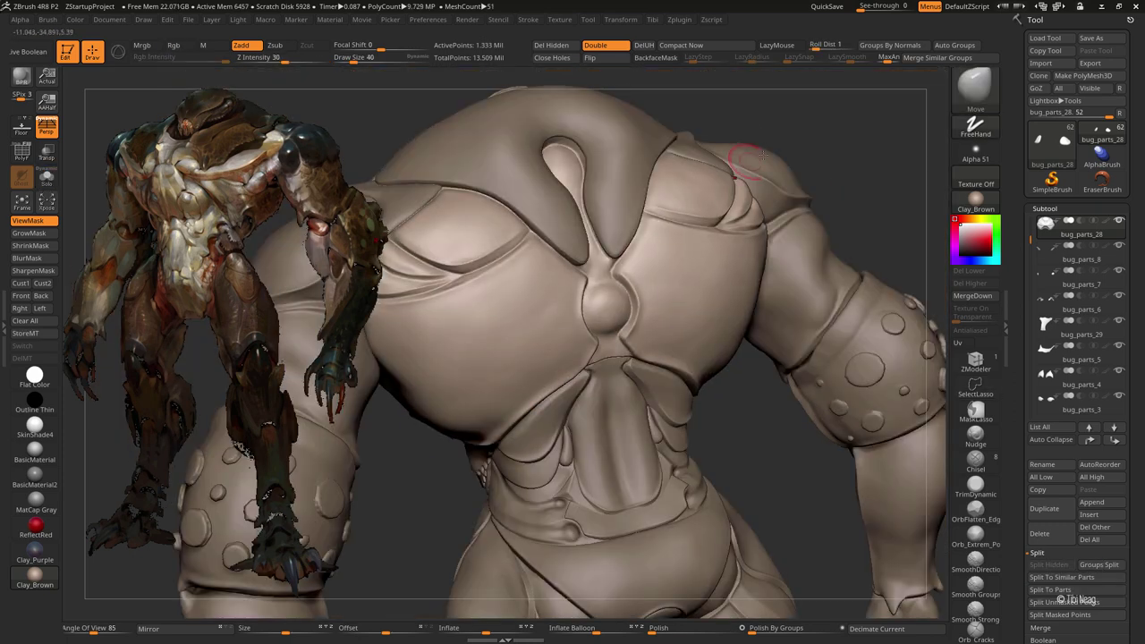
- Solo the shell, mask and adjust the teardrop loop, then clear the mask
click(47, 178)
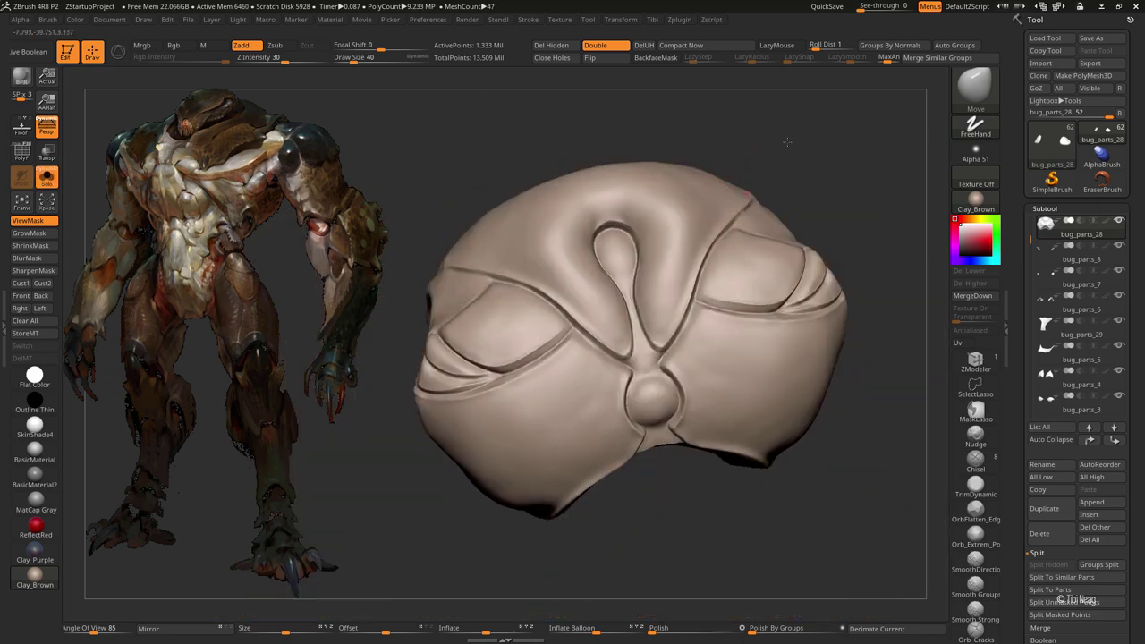
mouse_move(832, 133)
mouse_down()
mouse_move(638, 207)
mouse_move(609, 190)
mouse_up()
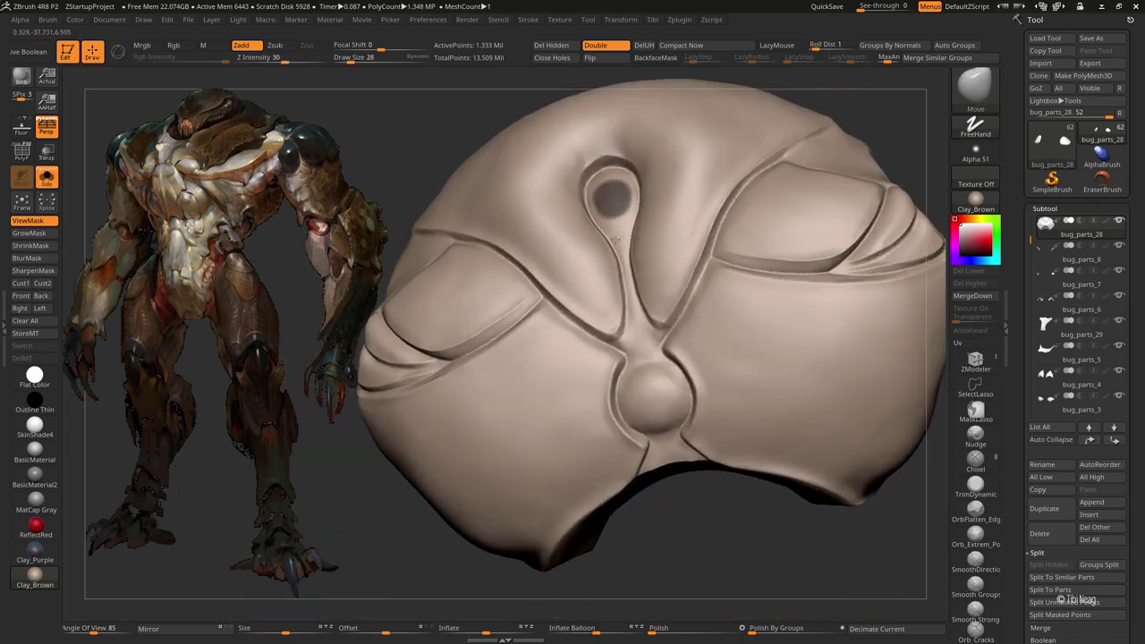
mouse_move(598, 268)
alt+mouse_down()
mouse_move(599, 165)
mouse_move(624, 288)
mouse_move(639, 301)
alt+mouse_up()
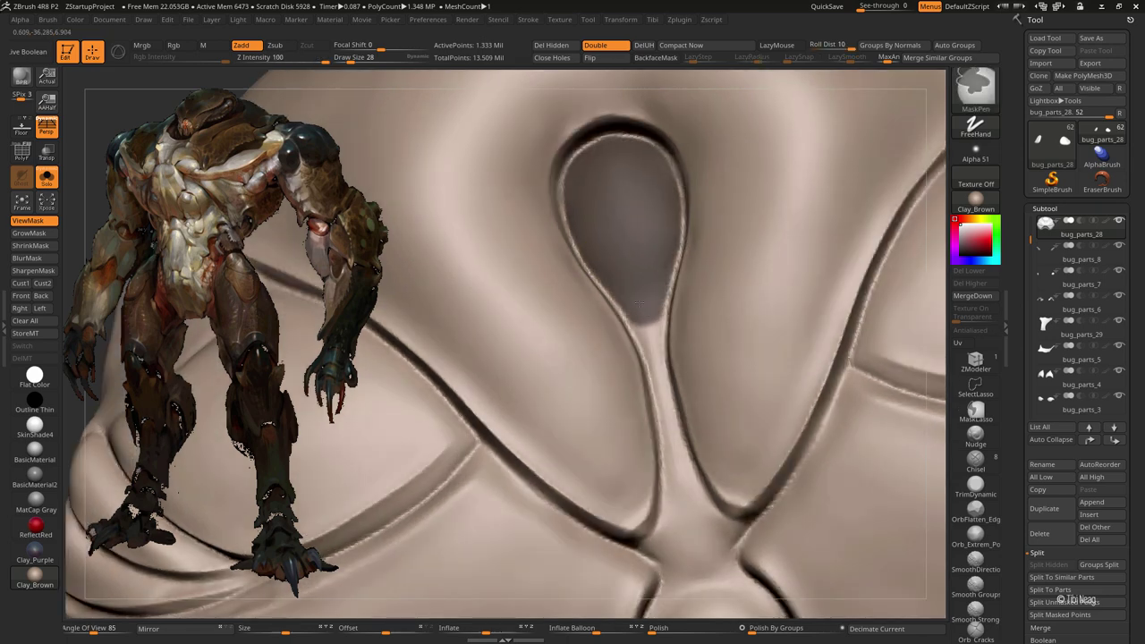
key(f)
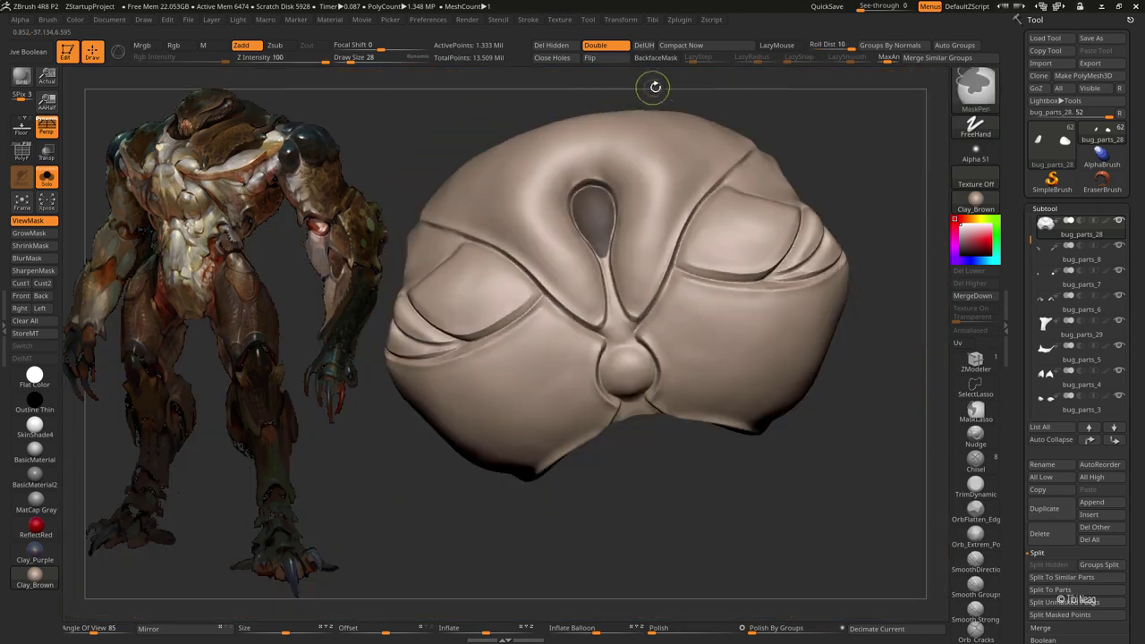
key(ctrl+shift+a)
- Switch to the Move brush and rotate the torso to face the chest shell
key(b)
key(m)
key(v)
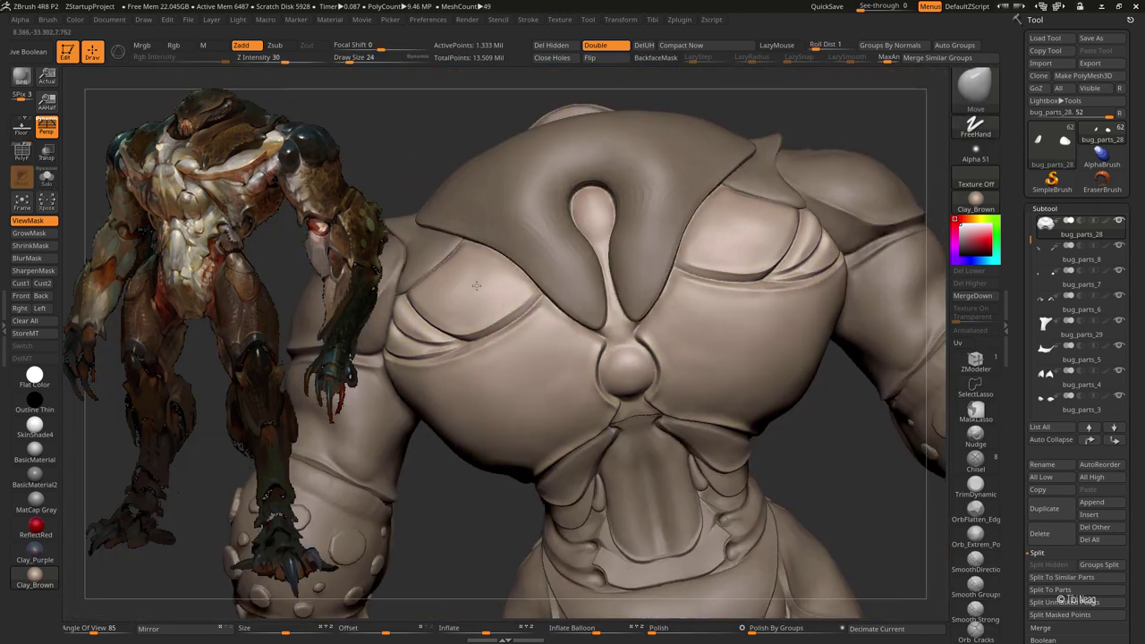
mouse_move(504, 289)
mouse_down()
mouse_move(501, 313)
mouse_move(552, 306)
mouse_move(474, 341)
mouse_move(498, 364)
mouse_move(466, 350)
mouse_move(581, 329)
mouse_move(618, 340)
mouse_move(451, 333)
mouse_move(537, 394)
mouse_move(609, 371)
mouse_up()
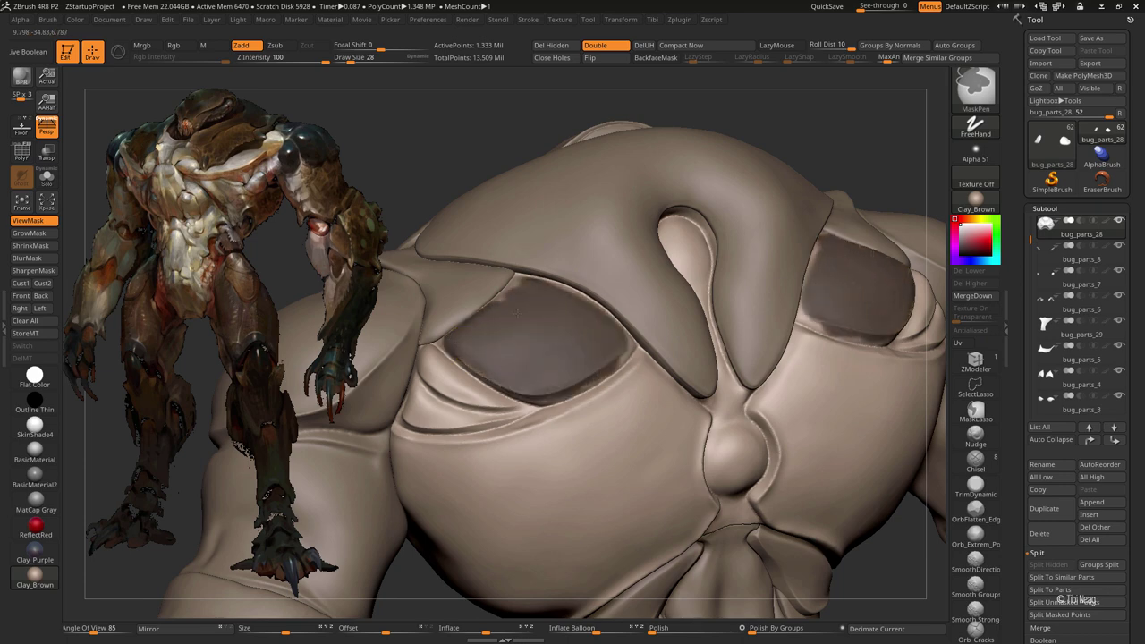
- Mask along the eye-socket groove and the eye plate's upper edge with MaskPen
key(b)
key(m)
key(v)
drag(468, 392, 468, 299)
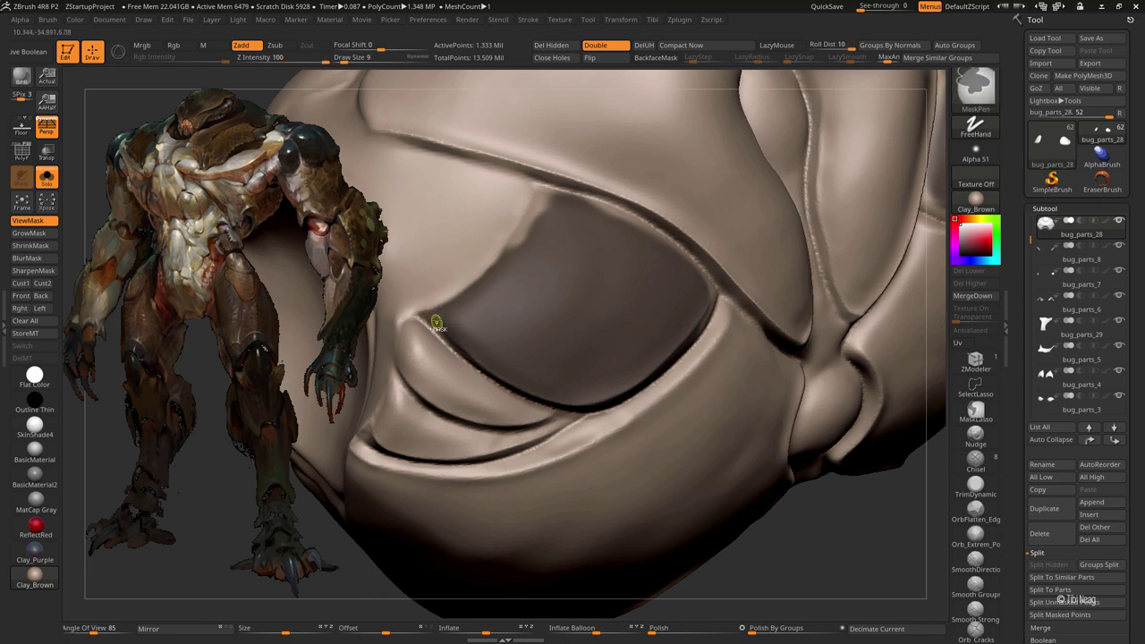
right_drag(436, 325, 457, 353)
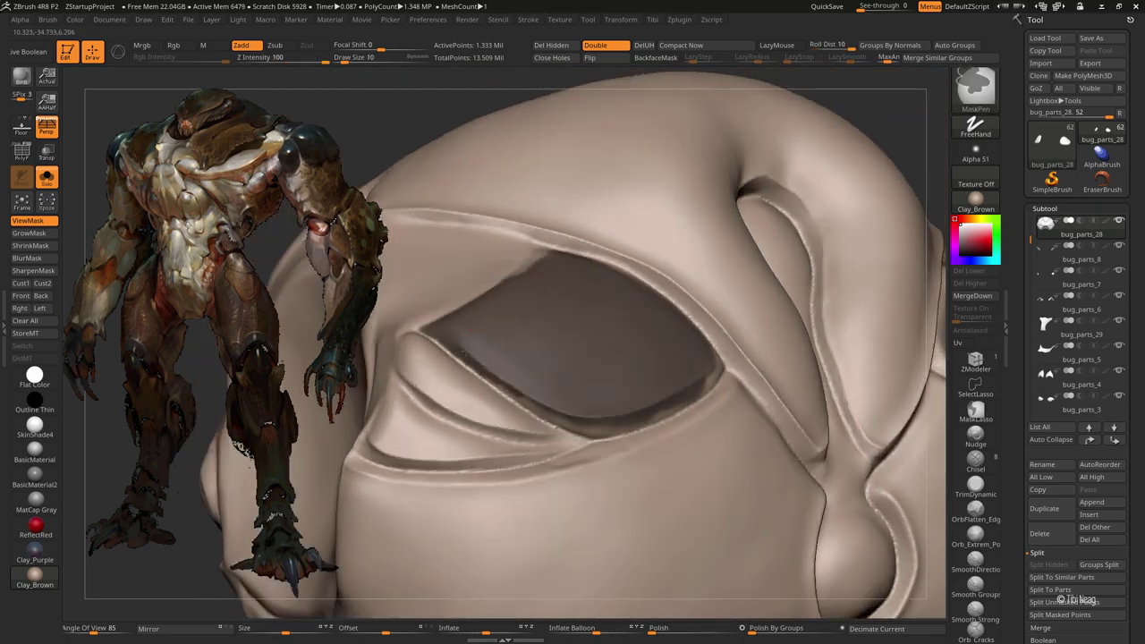
right_drag(556, 421, 564, 425)
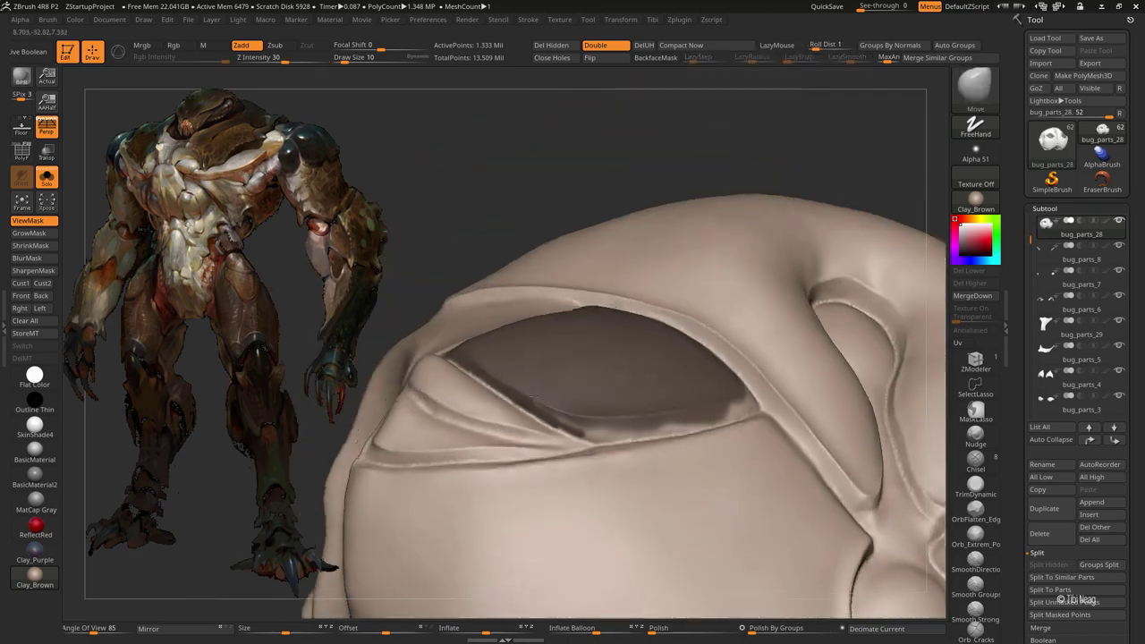
mouse_move(626, 442)
right_down()
mouse_move(396, 269)
mouse_move(522, 308)
right_up()
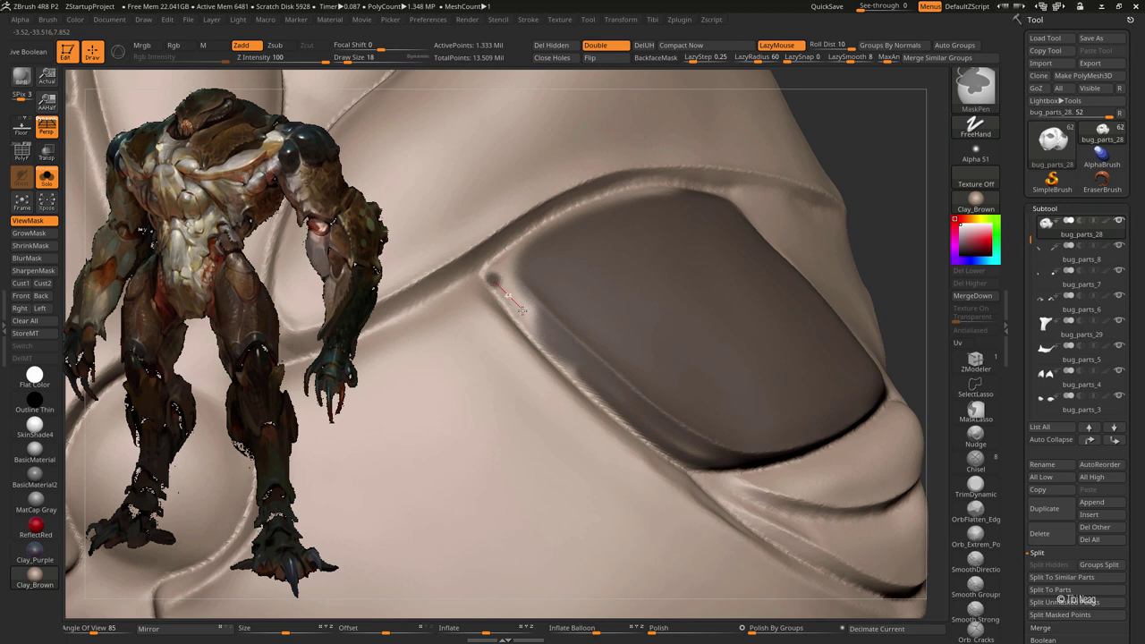
drag(522, 309, 561, 358)
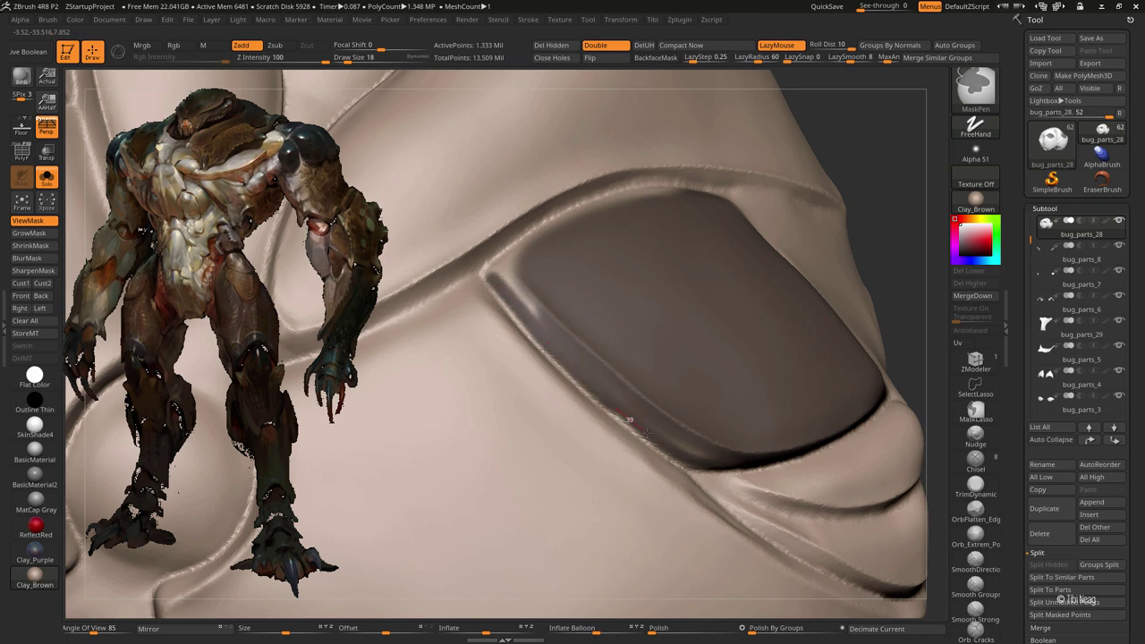
right_drag(614, 383, 525, 289)
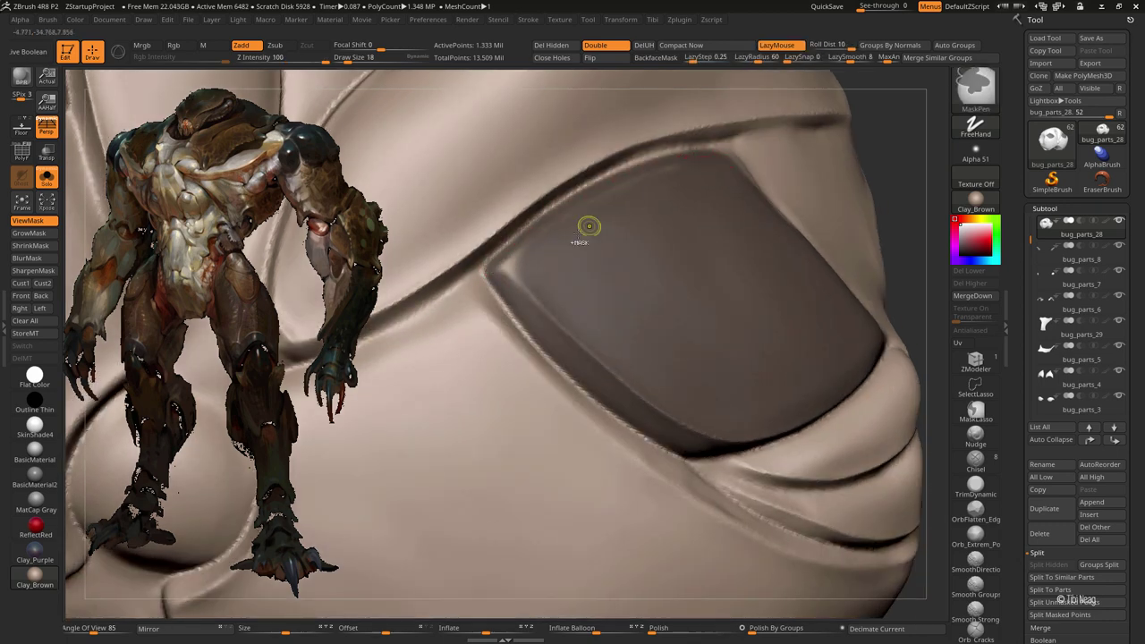
drag(658, 163, 606, 369)
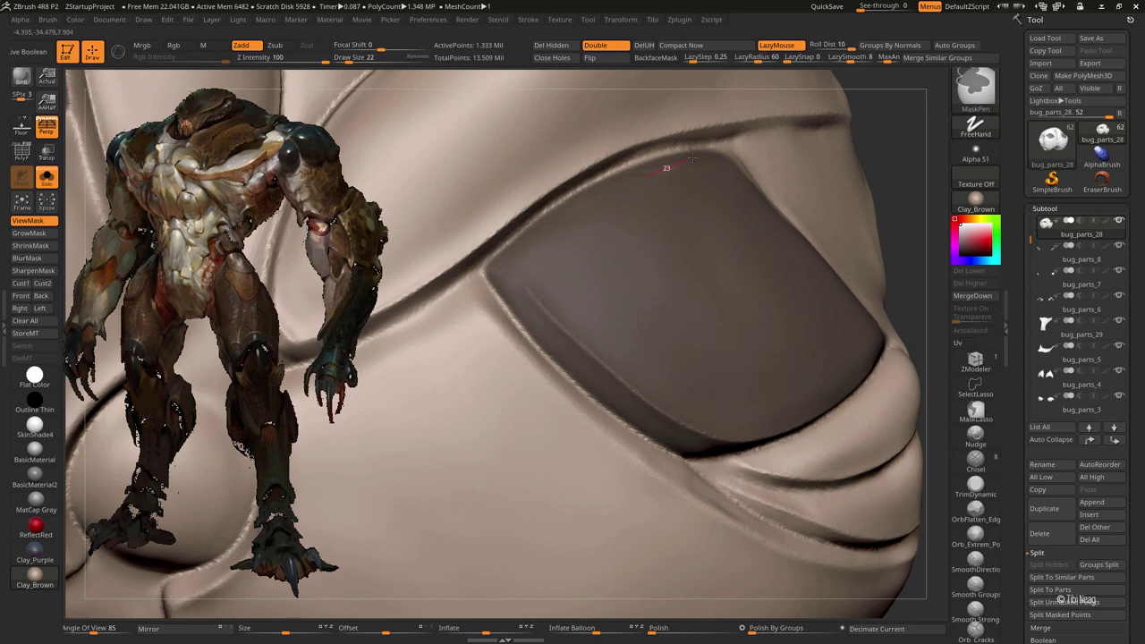
- With the Move brush active, extend the mask down the eye-plate edge and reframe
key(b)
key(m)
key(v)
mouse_move(691, 158)
right_down()
mouse_move(721, 178)
mouse_move(733, 168)
right_up()
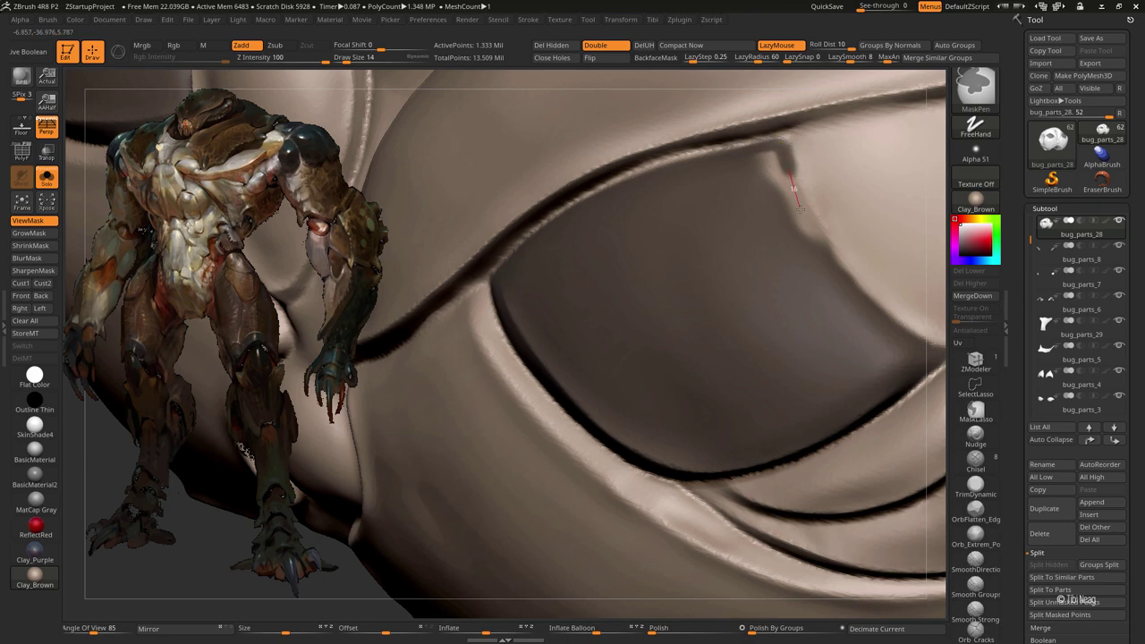
drag(797, 207, 847, 285)
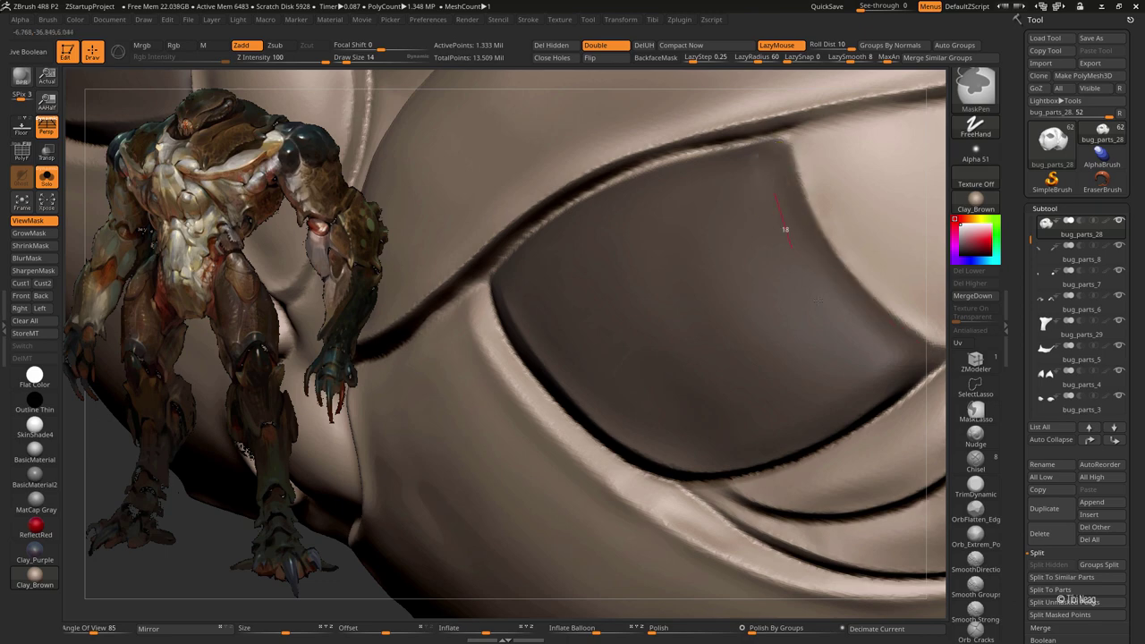
mouse_move(760, 266)
right_down()
mouse_move(700, 115)
mouse_move(559, 282)
right_up()
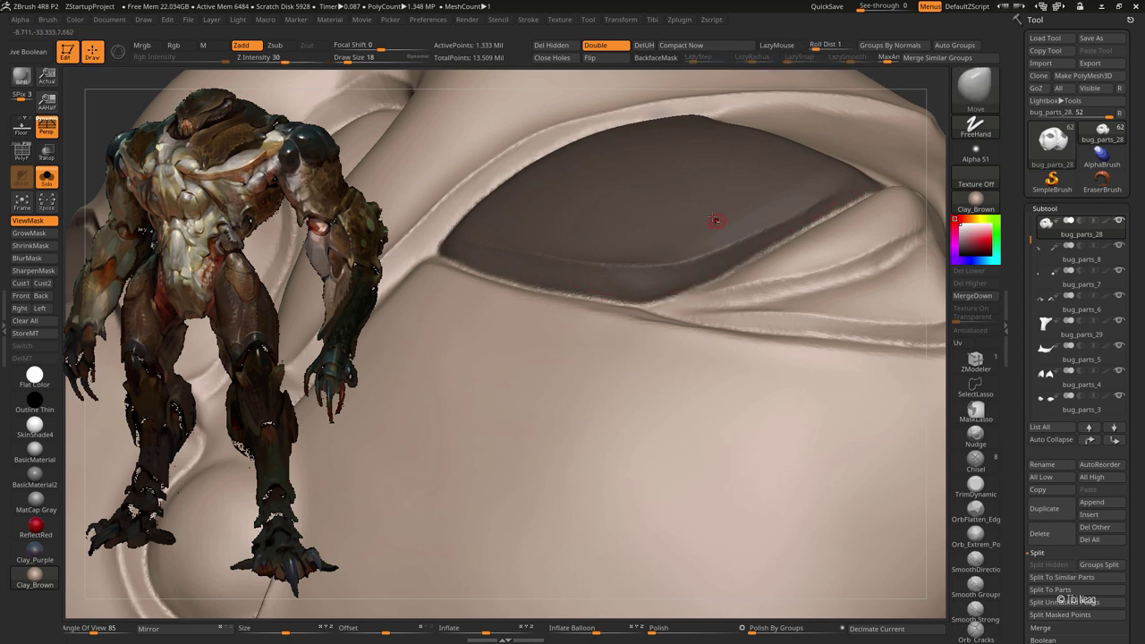
key(f)
mouse_move(690, 224)
mouse_down()
mouse_move(822, 154)
mouse_move(707, 242)
mouse_move(618, 345)
mouse_up()
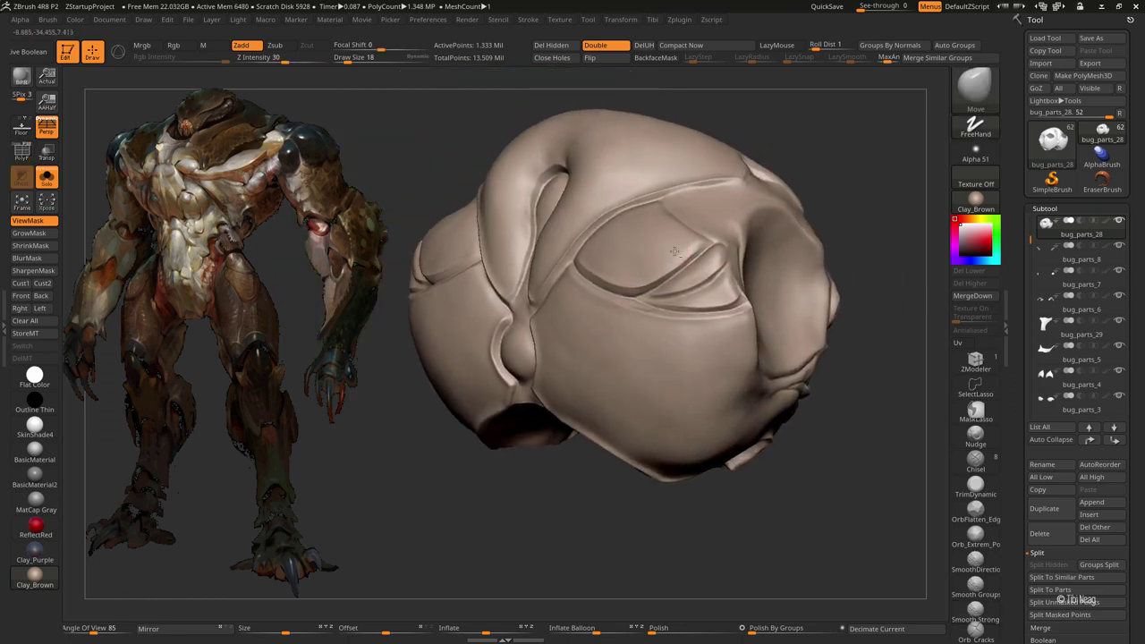
- Hide the inner eye-socket polygons and mask along the socket's inner rim and lower lip
key(space)
key(ctrl)
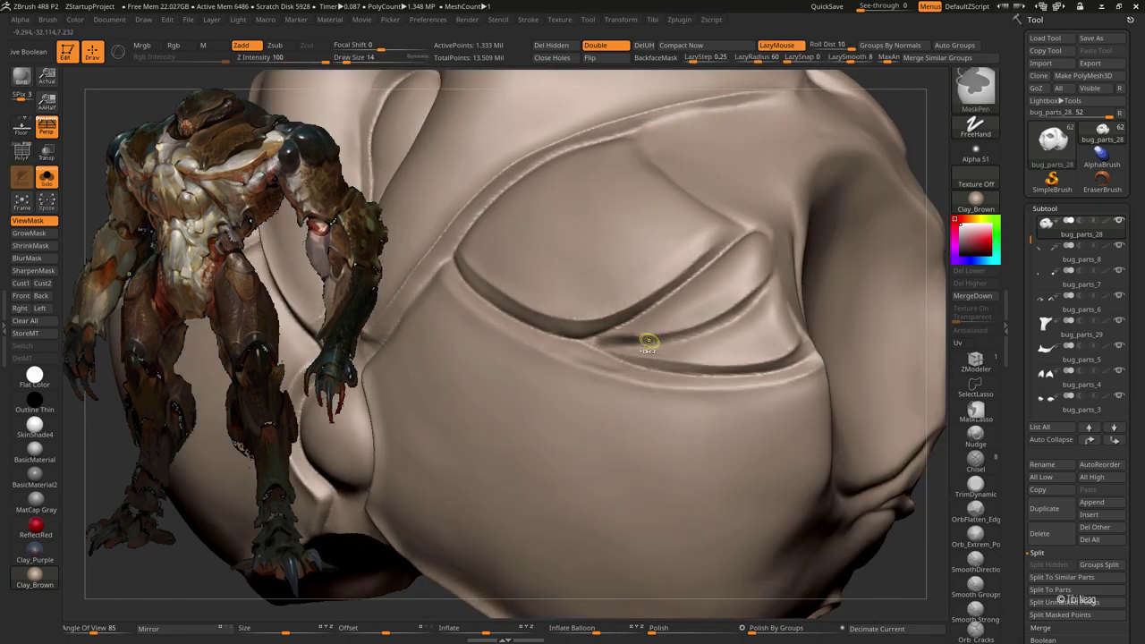
ctrl+shift+click(617, 401)
drag(641, 343, 698, 272)
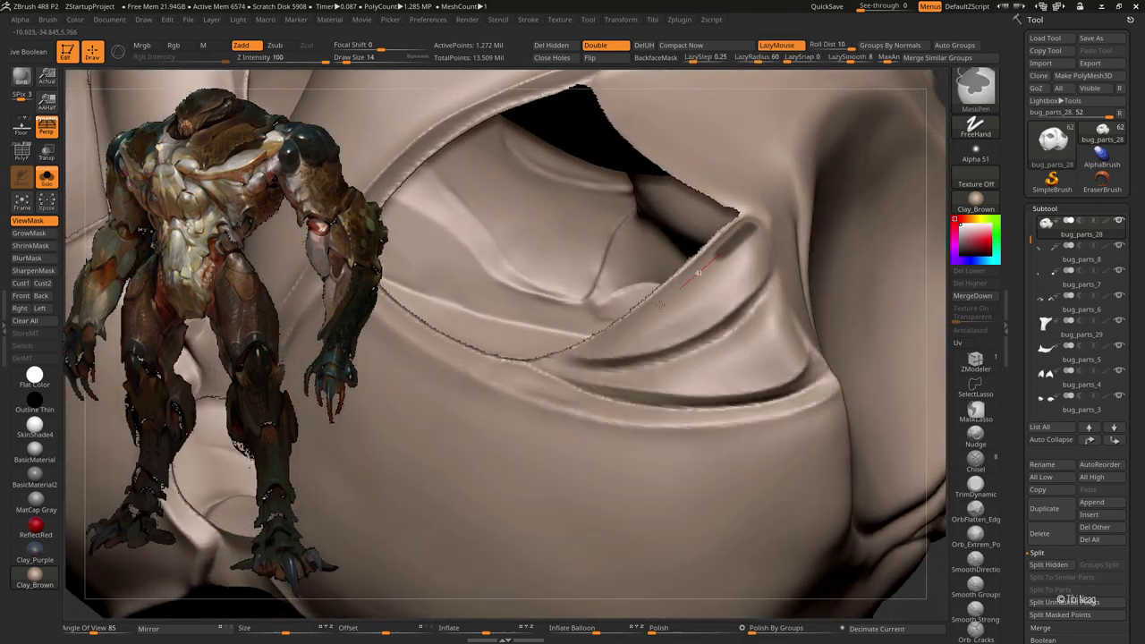
mouse_move(660, 305)
mouse_down()
mouse_move(614, 348)
mouse_move(745, 311)
mouse_up()
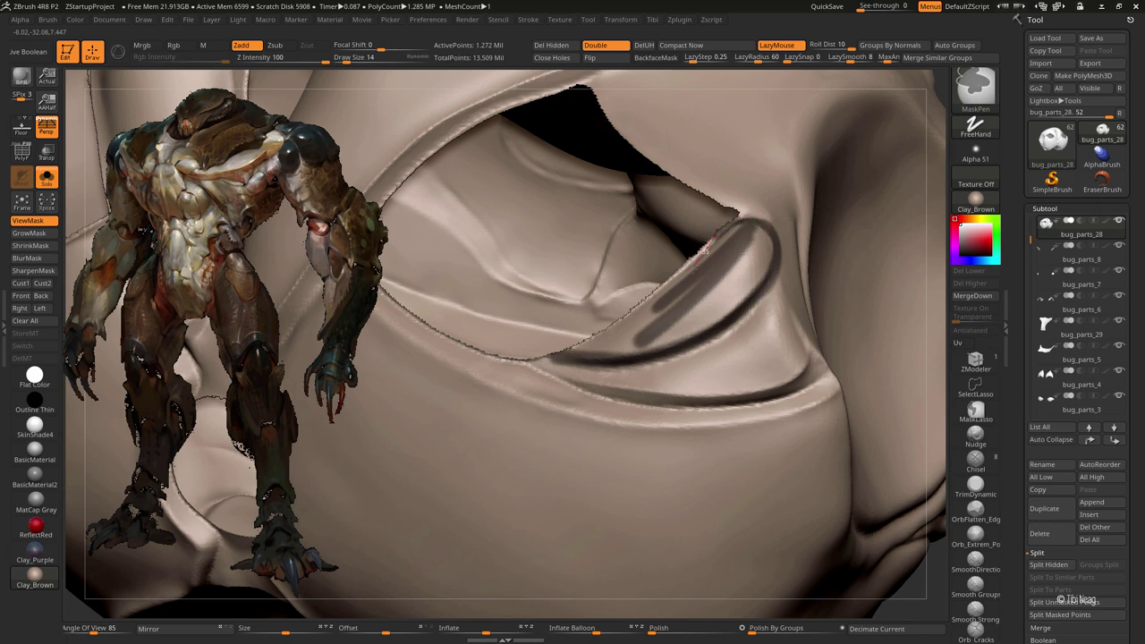
mouse_move(653, 302)
mouse_down()
mouse_move(544, 363)
mouse_move(694, 301)
mouse_up()
- Mask over the eyelid highlight, then display the shell in Flat Color white
mouse_move(693, 301)
right_down()
mouse_move(682, 286)
mouse_move(695, 277)
right_up()
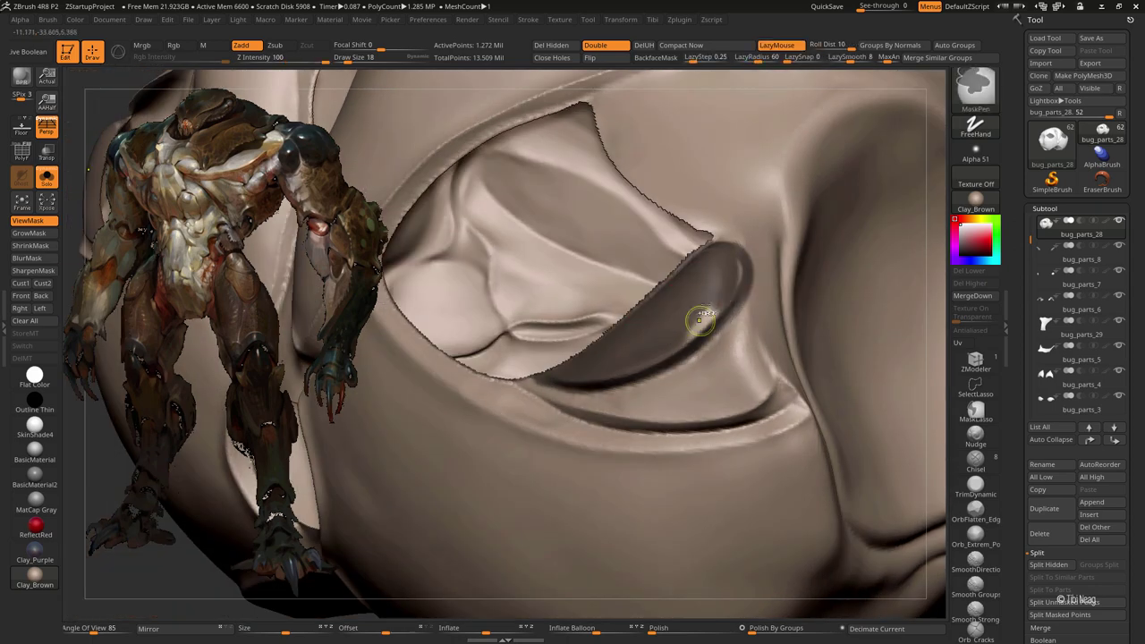
ctrl+drag(739, 261, 728, 295)
right_drag(740, 275, 503, 429)
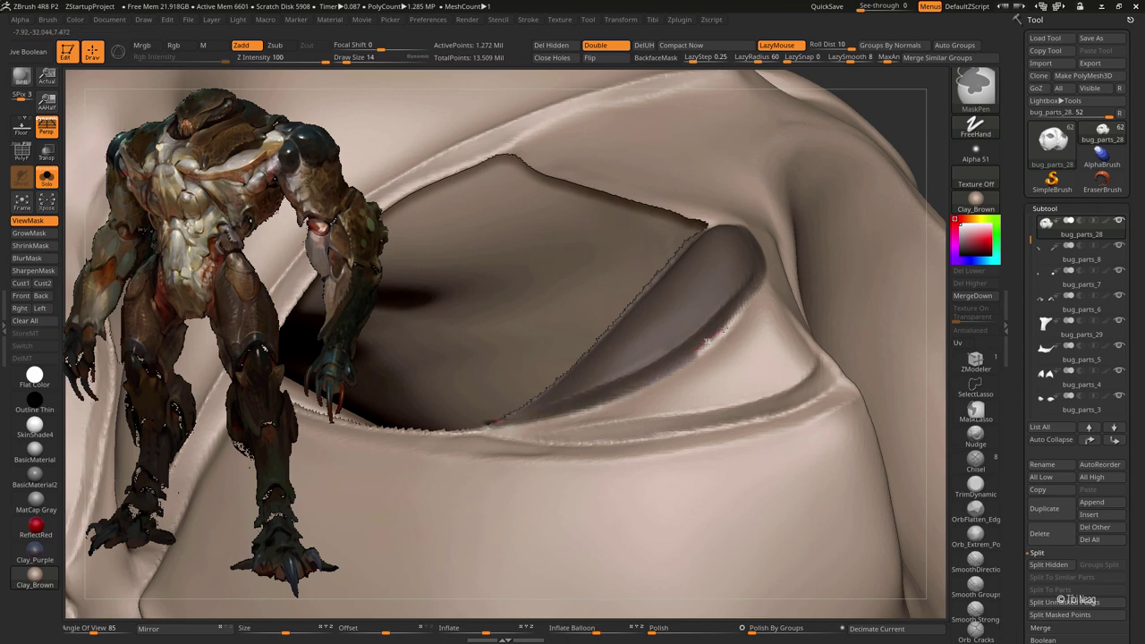
right_drag(756, 273, 528, 226)
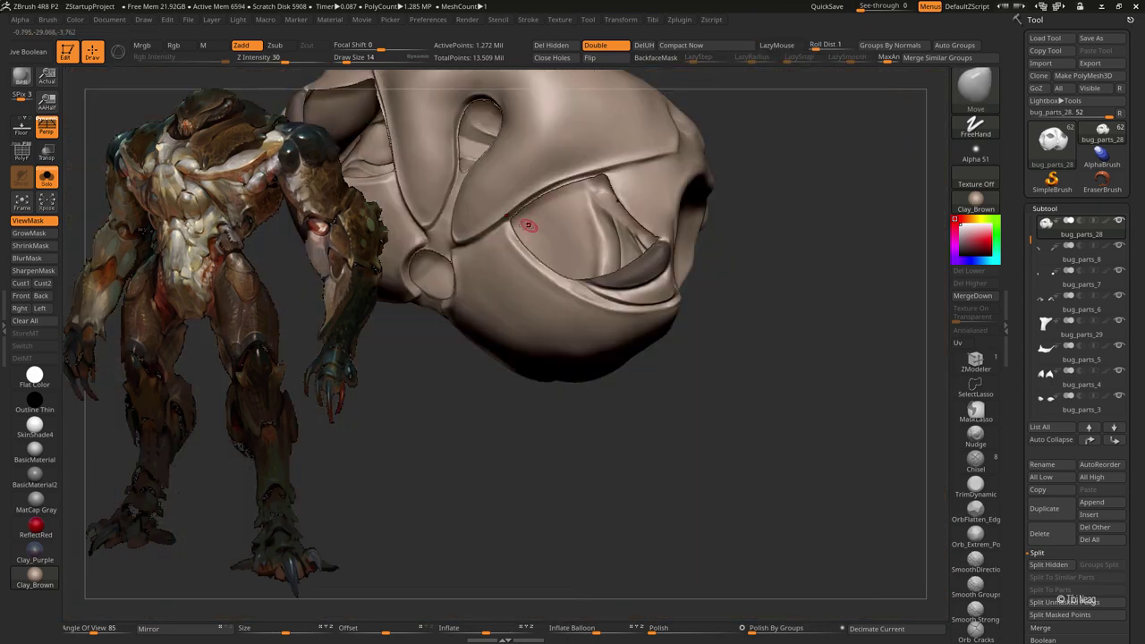
click(34, 376)
mouse_move(537, 269)
right_down()
mouse_move(682, 297)
mouse_move(698, 232)
mouse_move(685, 186)
mouse_move(672, 212)
right_up()
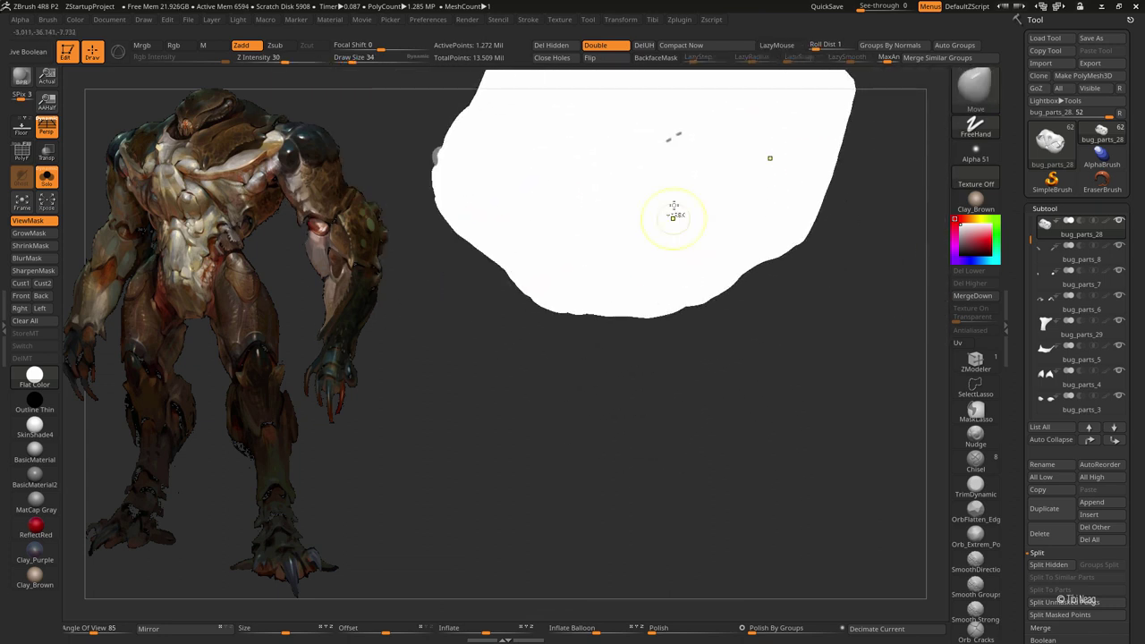
- Paint a trial mask over the shell's crease, then clear it
key(ctrl)
drag(622, 216, 677, 328)
right_click(692, 320)
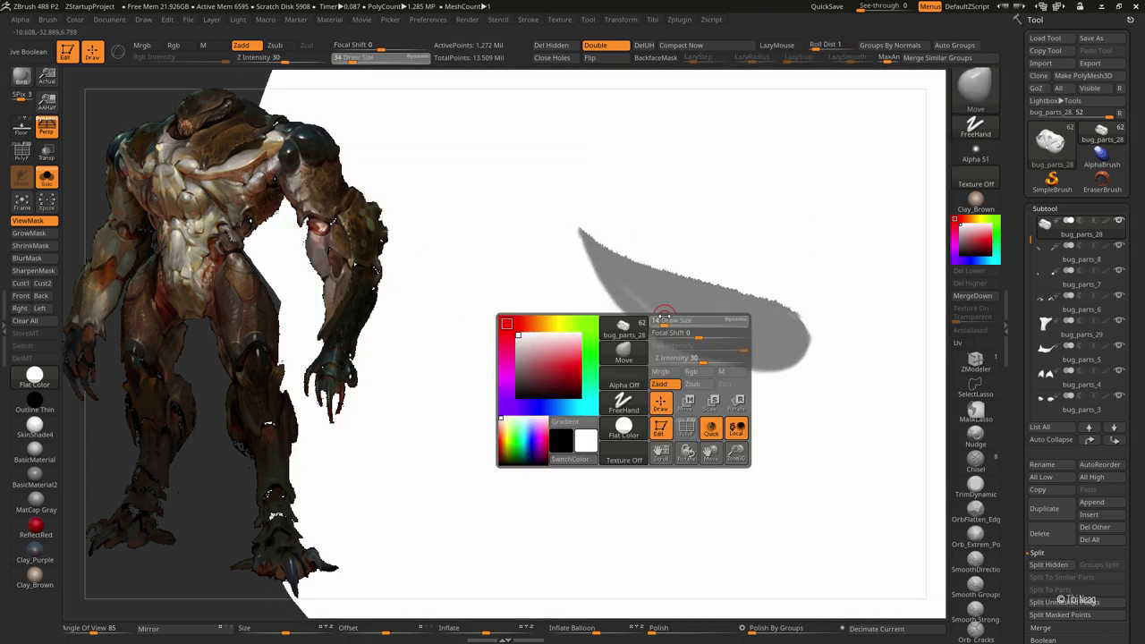
mouse_move(691, 320)
right_down()
mouse_move(742, 328)
mouse_move(732, 360)
mouse_move(795, 315)
right_up()
right_drag(706, 299, 621, 212)
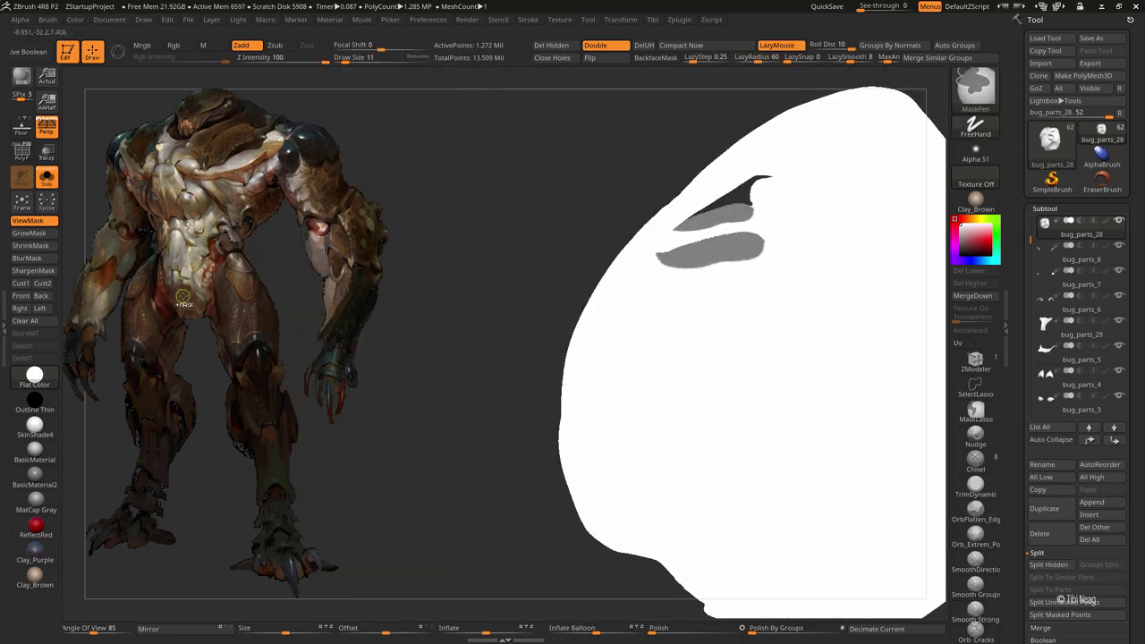
ctrl+drag(621, 212, 53, 413)
- Show polygroup colours and hide the teal strip piece of the shell
click(34, 578)
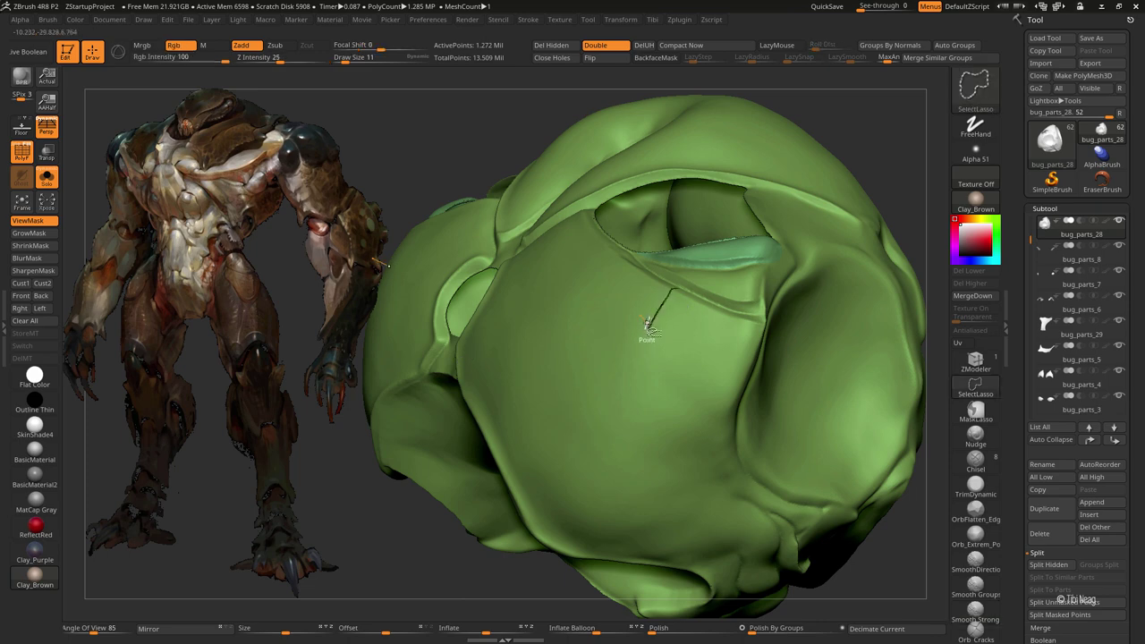
ctrl+shift+click(734, 249)
ctrl+shift+click(897, 137)
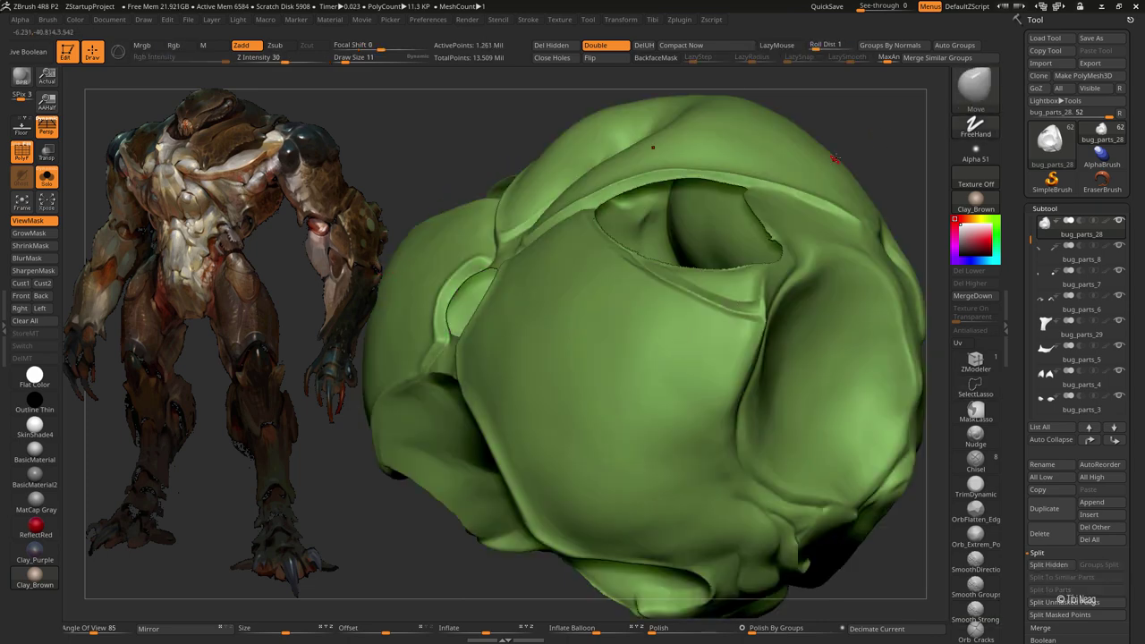
mouse_move(656, 326)
right_down()
mouse_move(555, 295)
mouse_move(595, 257)
right_up()
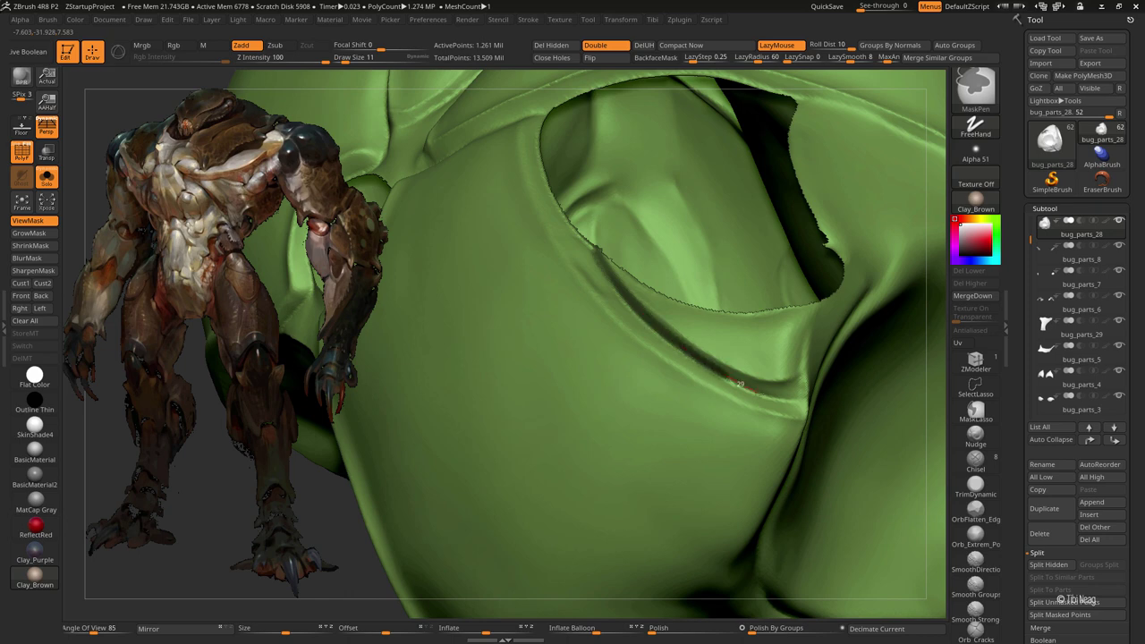
right_drag(816, 392, 784, 385)
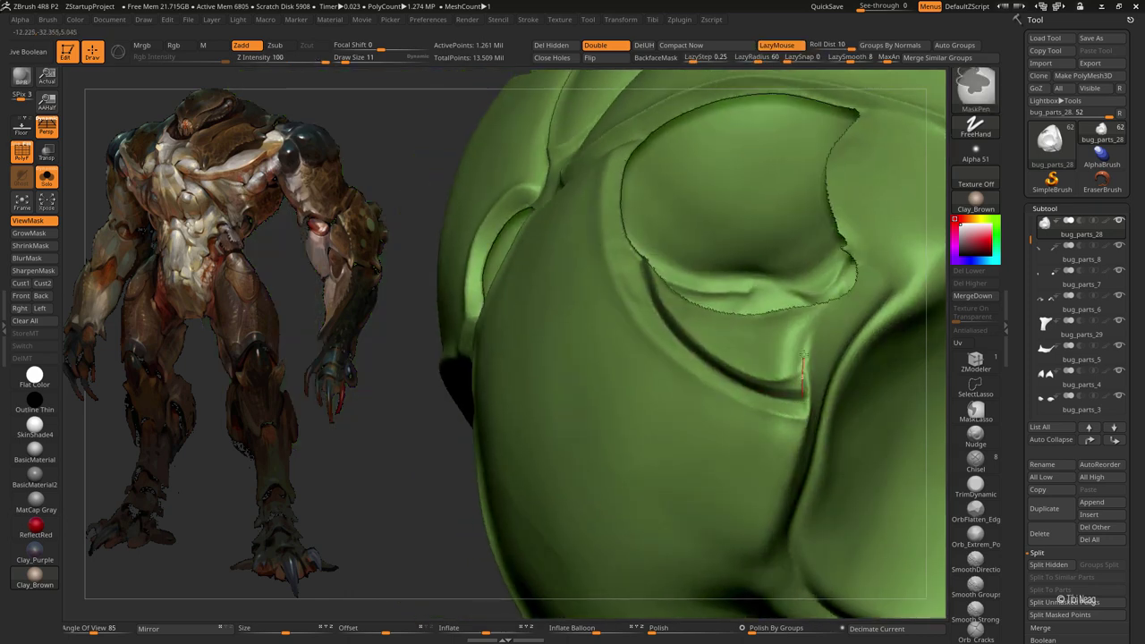
right_drag(825, 293, 805, 383)
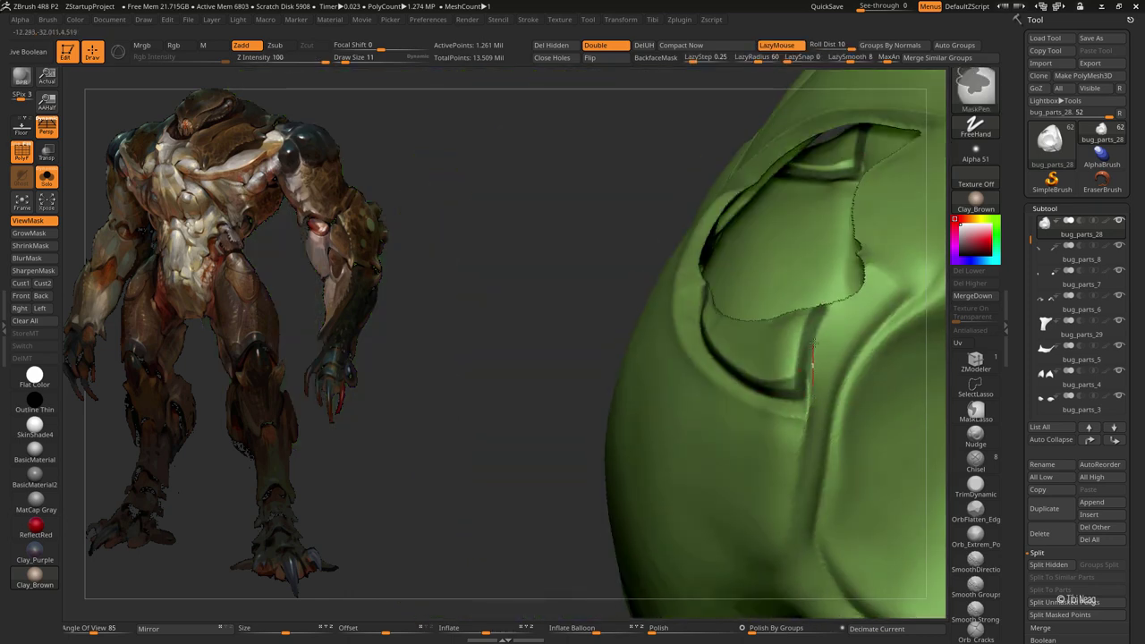
- Mask along the crease and the lower edge of the opening
right_drag(825, 309, 644, 304)
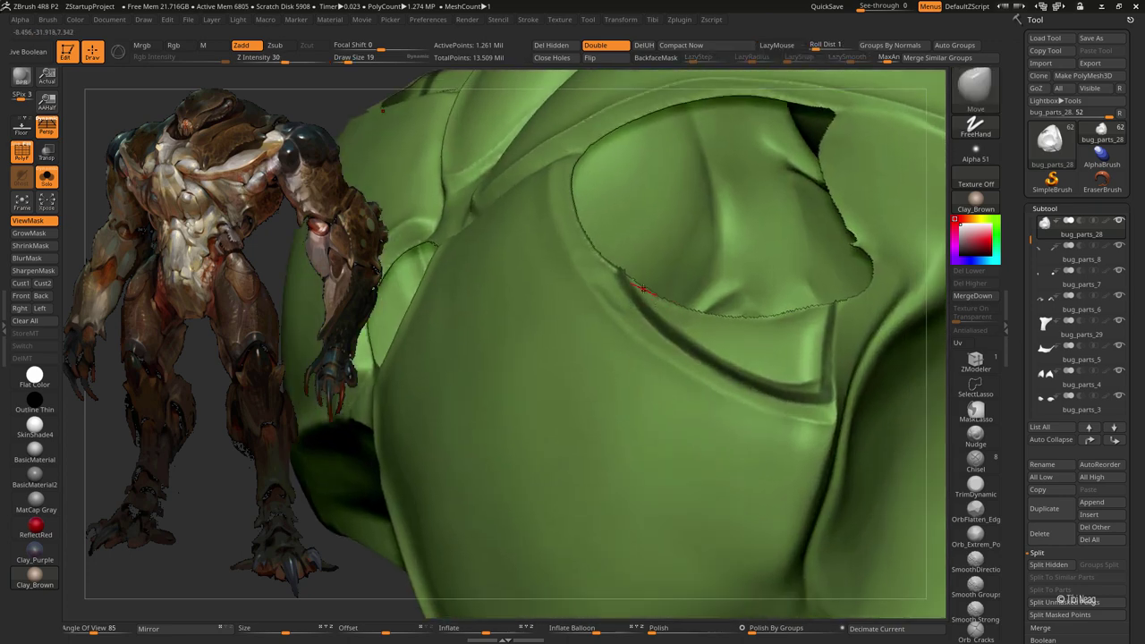
ctrl+drag(644, 305, 728, 353)
mouse_move(729, 352)
right_down()
mouse_move(726, 368)
mouse_move(718, 306)
right_up()
mouse_move(716, 305)
ctrl+mouse_down()
mouse_move(645, 297)
mouse_move(772, 293)
ctrl+mouse_up()
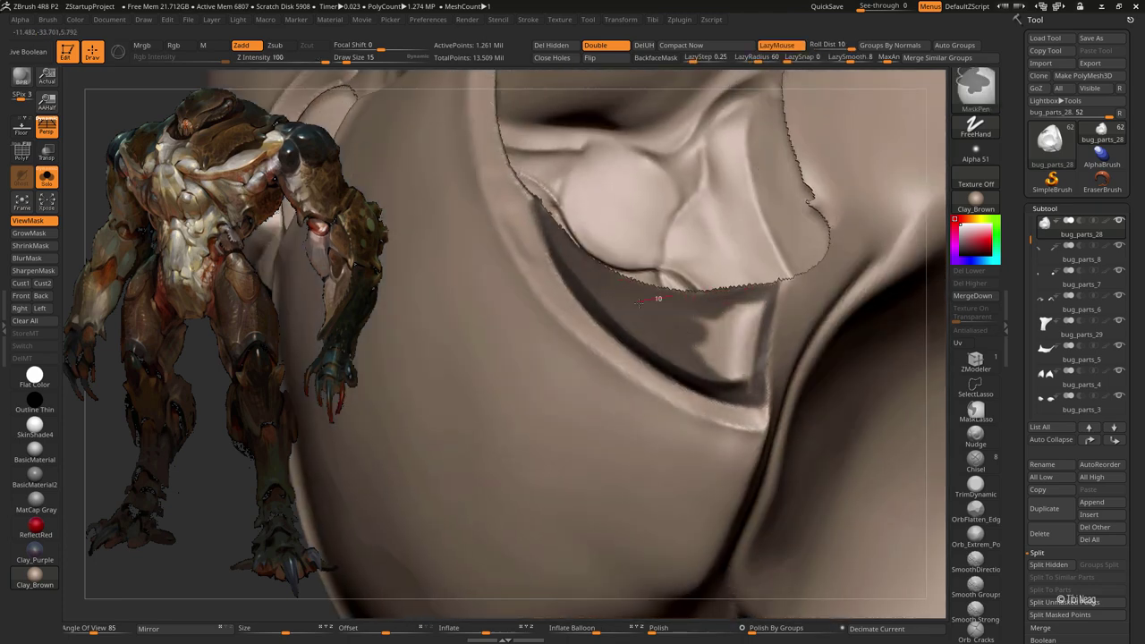
right_drag(725, 367, 727, 304)
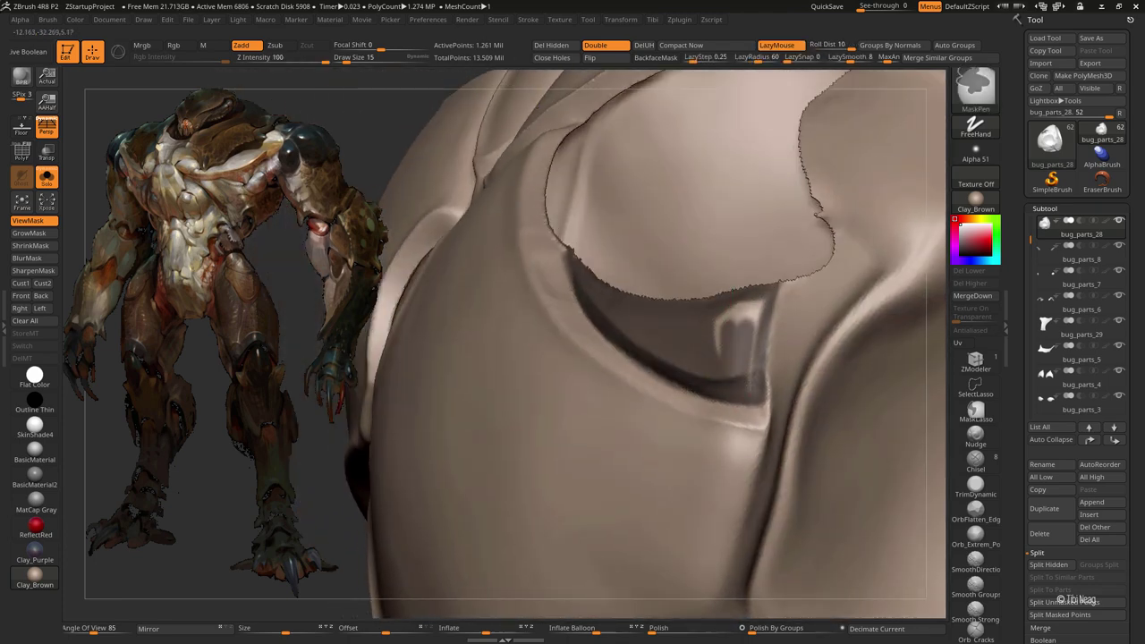
ctrl+drag(750, 367, 756, 273)
mouse_move(744, 319)
right_down()
mouse_move(634, 220)
mouse_move(741, 265)
right_up()
- Check the mask, hide and reveal the small crescent pieces, and toggle Solo on the shell
click(34, 376)
mouse_move(384, 376)
right_down()
mouse_move(480, 376)
mouse_move(358, 394)
right_up()
right_drag(537, 403, 677, 340)
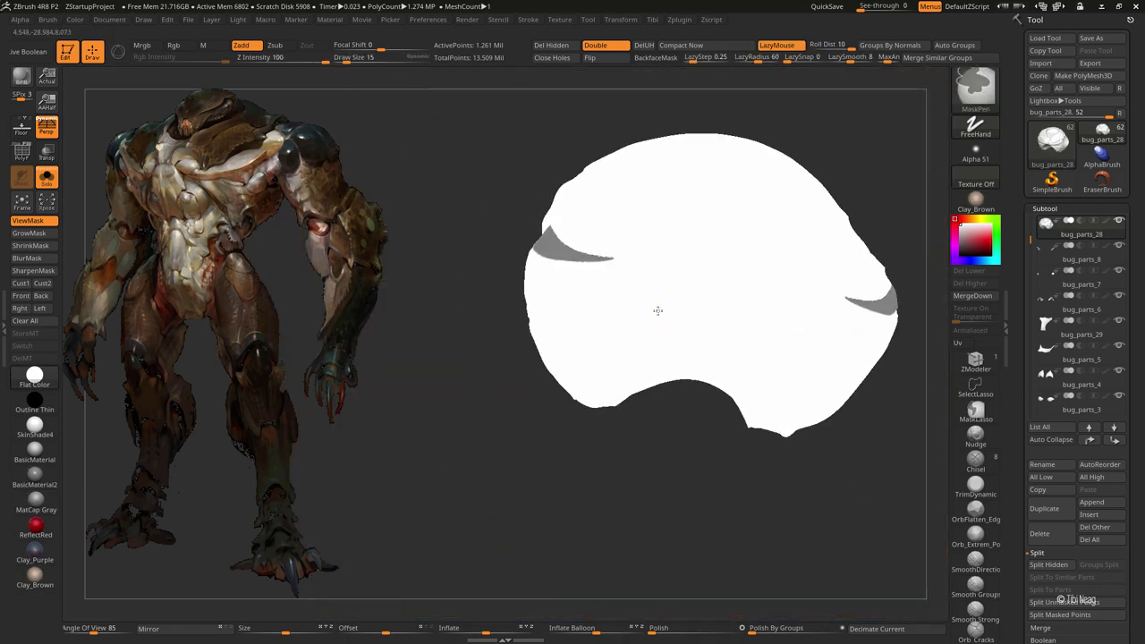
ctrl+shift+click(535, 403)
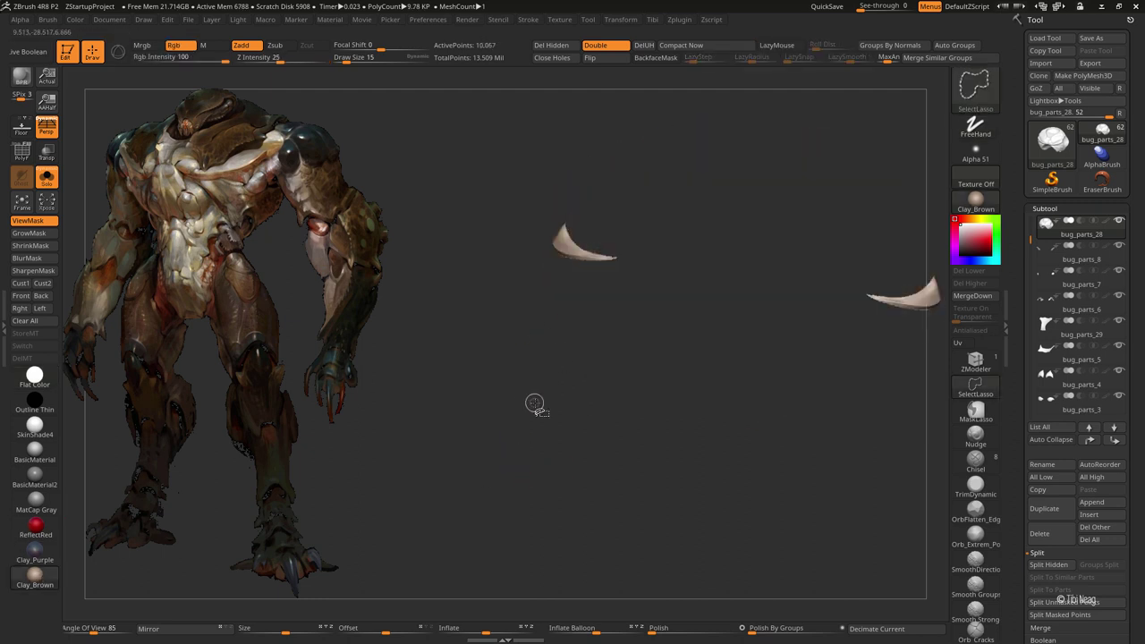
ctrl+shift+click(557, 373)
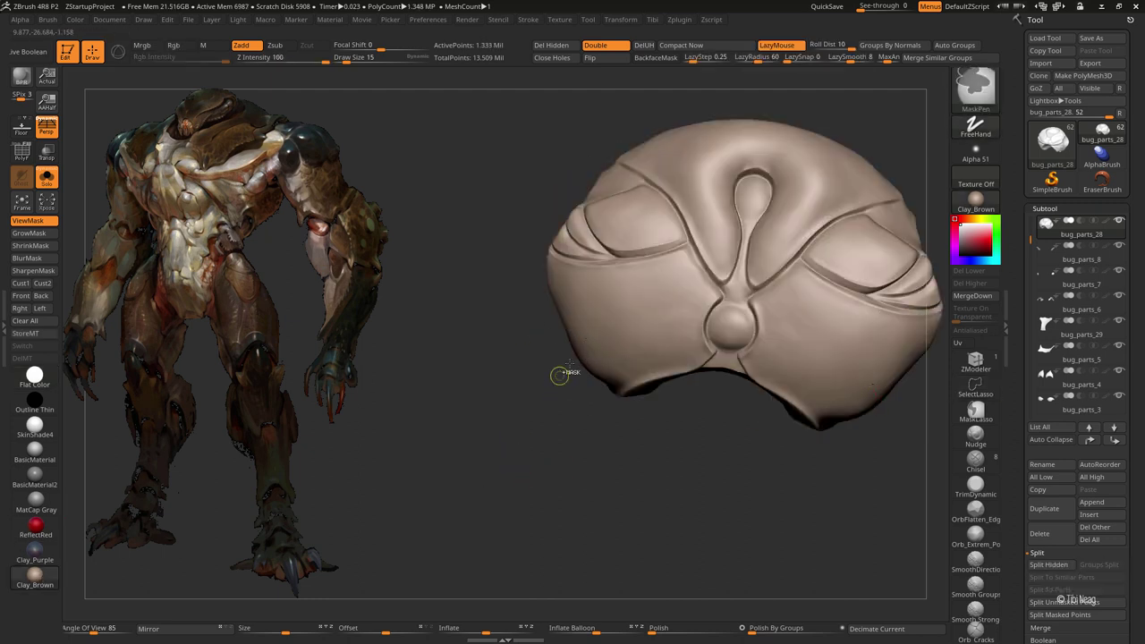
ctrl+shift+click(552, 370)
mouse_move(547, 397)
right_down()
mouse_move(506, 447)
mouse_move(529, 481)
mouse_move(556, 431)
mouse_move(550, 440)
mouse_move(530, 307)
mouse_move(698, 466)
mouse_move(658, 522)
mouse_move(590, 490)
right_up()
ctrl+shift+click(532, 478)
key(alt+shift+s)
key(alt+shift+s)
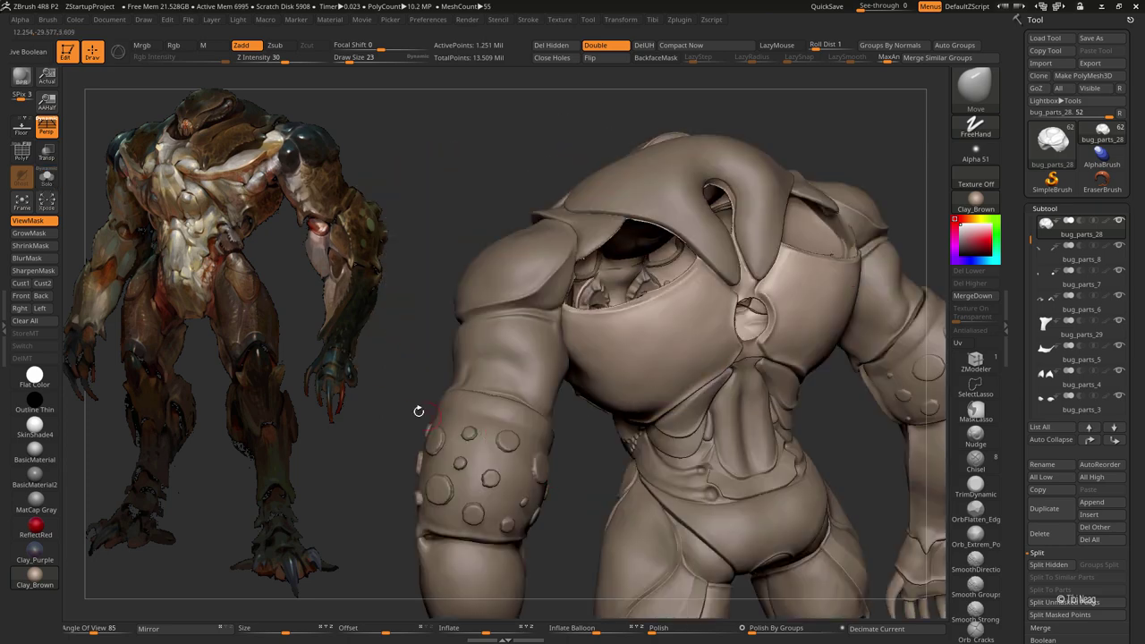
key(alt+shift+s)
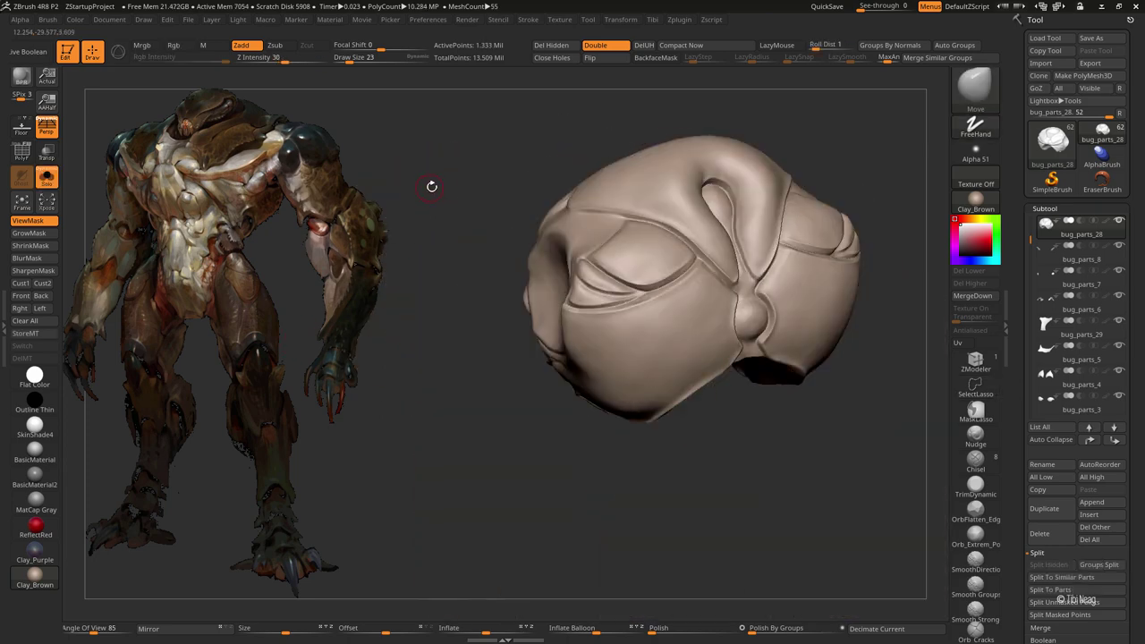
- Isolate the teardrop polygroup, hide its outer edge, then bring back the full creature
ctrl+shift+click(756, 192)
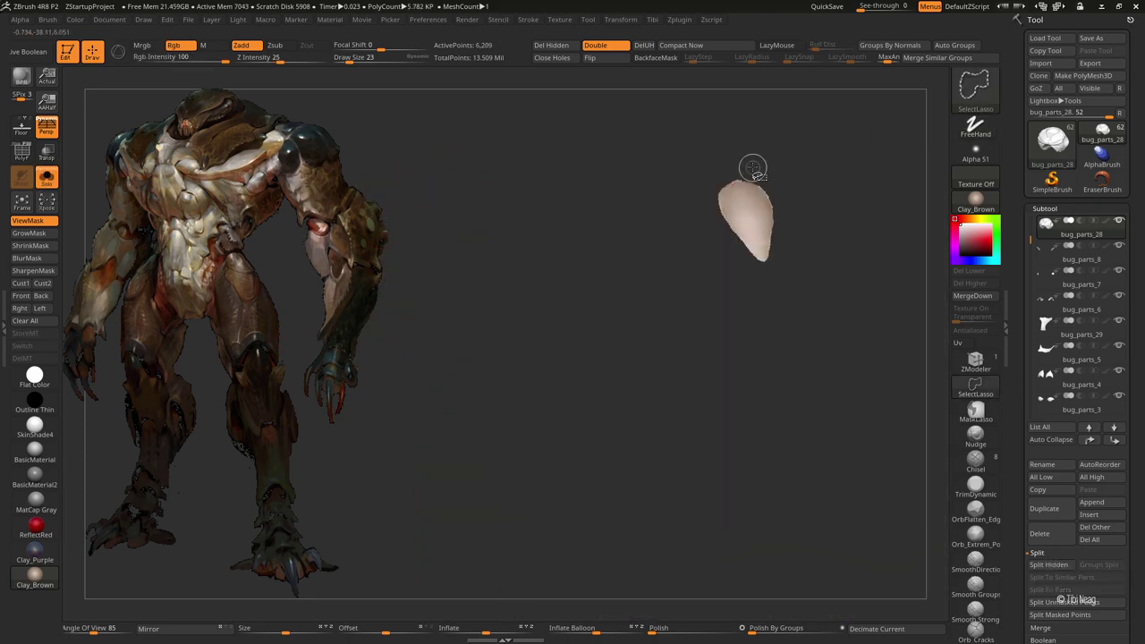
key(f)
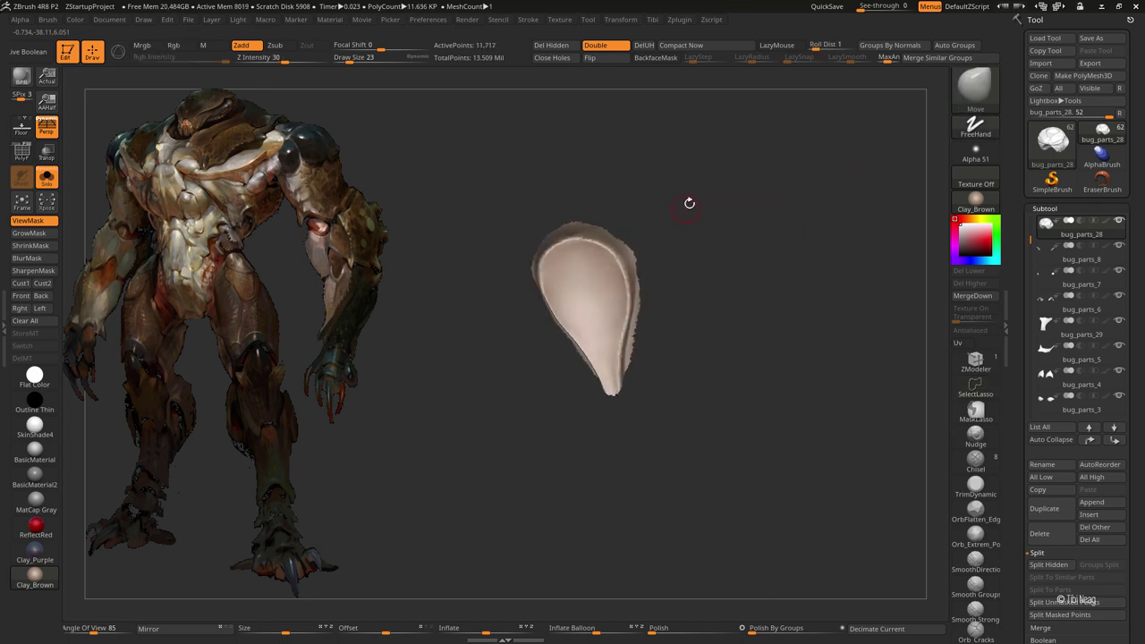
mouse_move(688, 200)
mouse_down()
mouse_move(727, 183)
mouse_move(695, 200)
mouse_up()
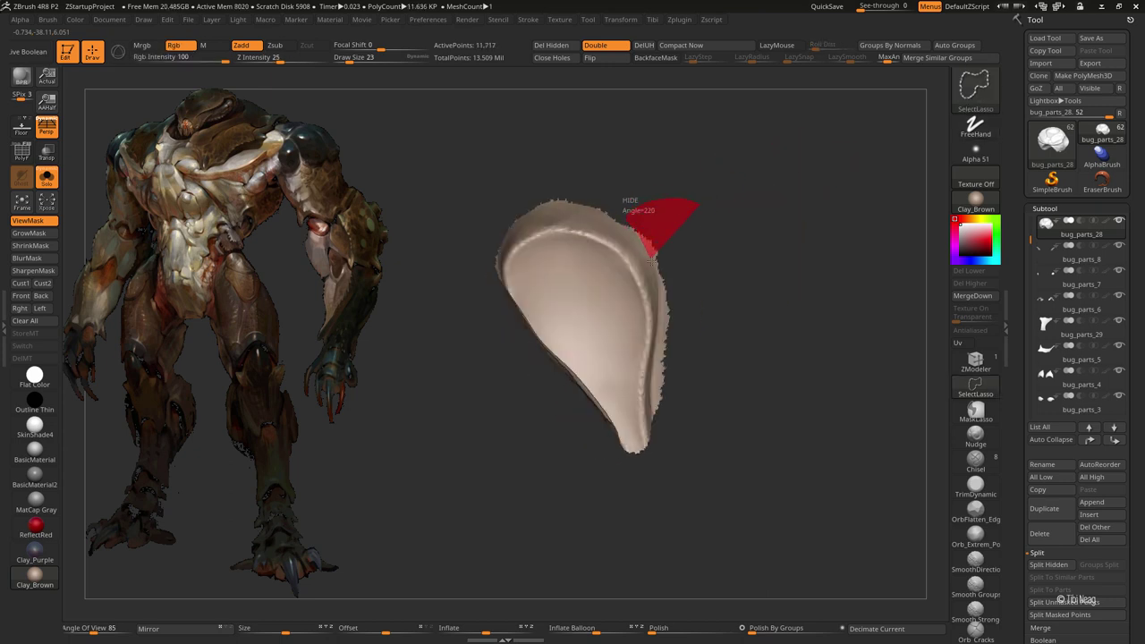
ctrl+shift+drag(662, 425, 716, 402)
key(shift+f)
ctrl+shift+click(680, 424)
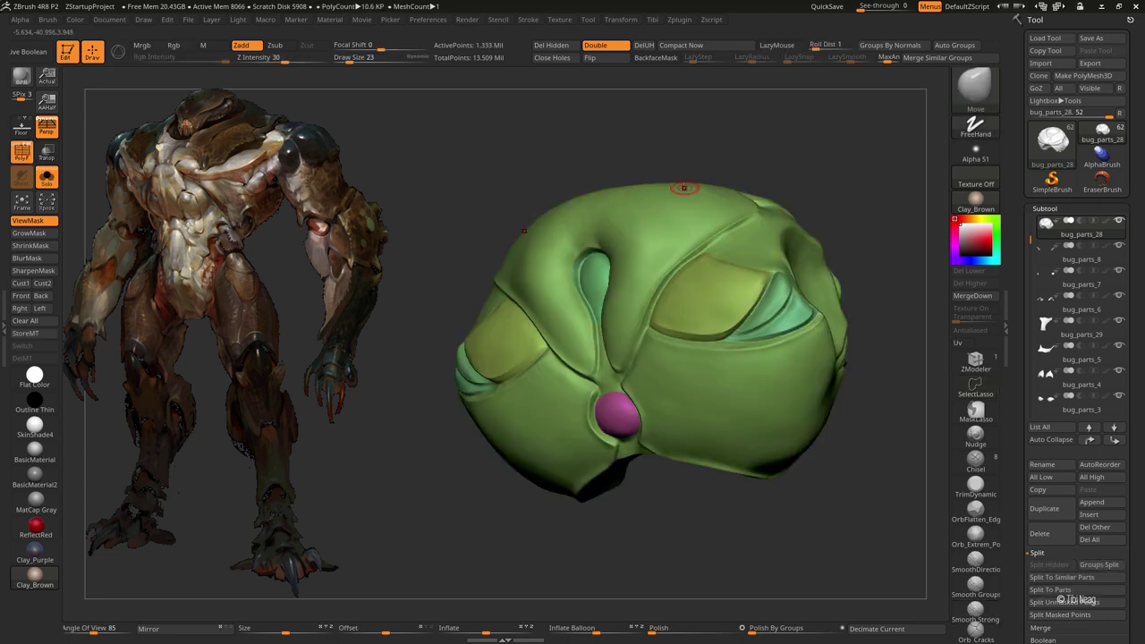
drag(684, 187, 686, 118)
ctrl+shift+click(685, 166)
key(shift+f)
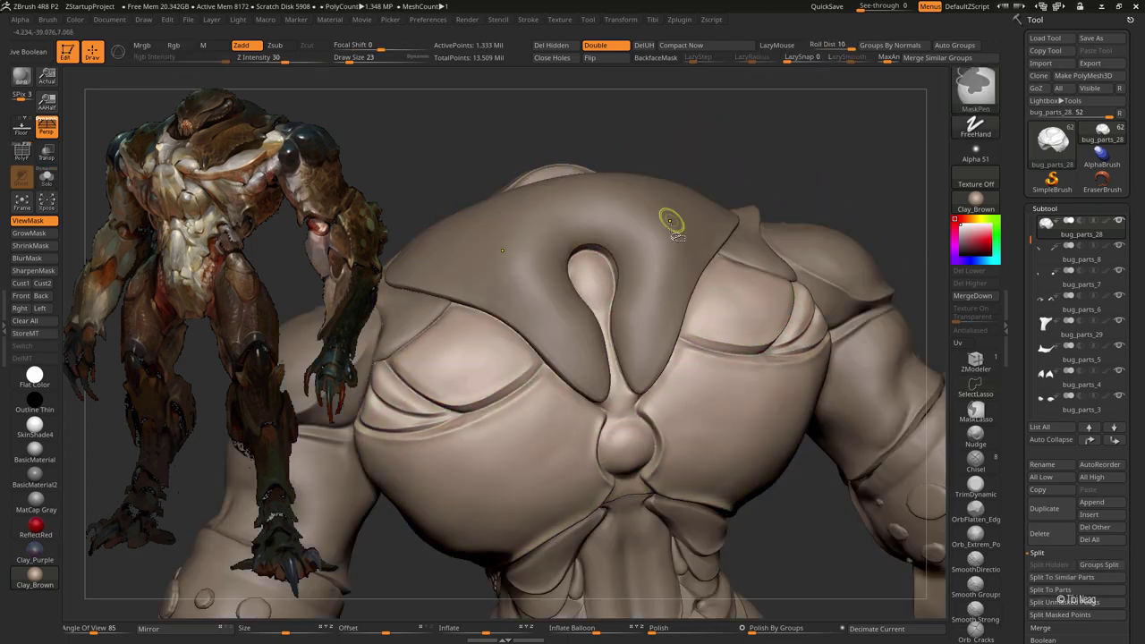
drag(716, 425, 572, 145)
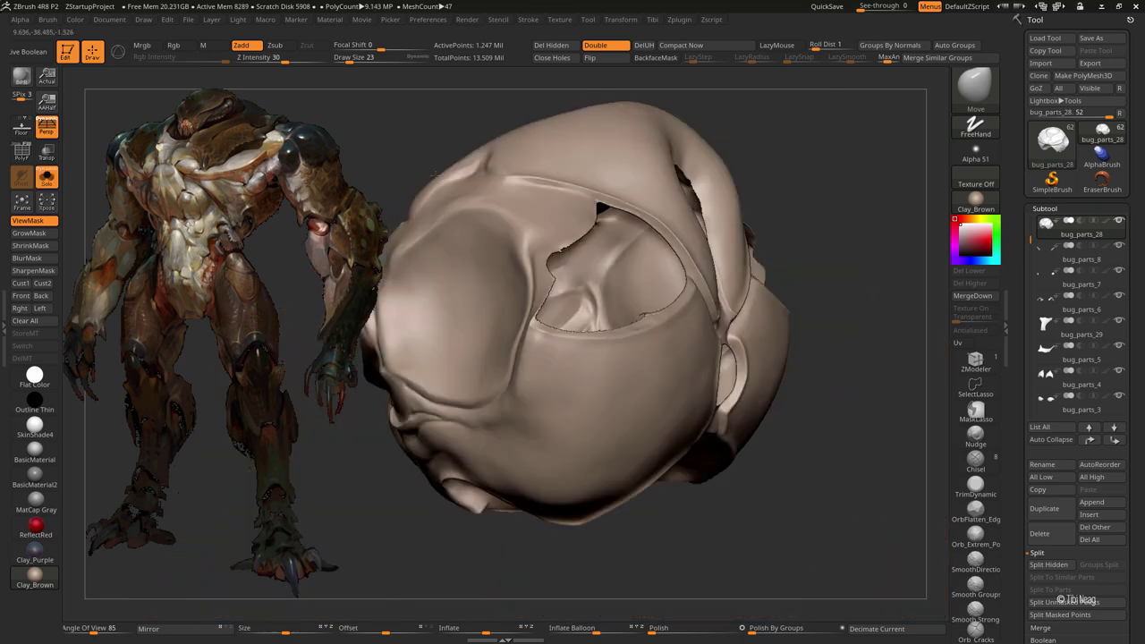
key(ctrl+shift+f)
drag(465, 163, 374, 160)
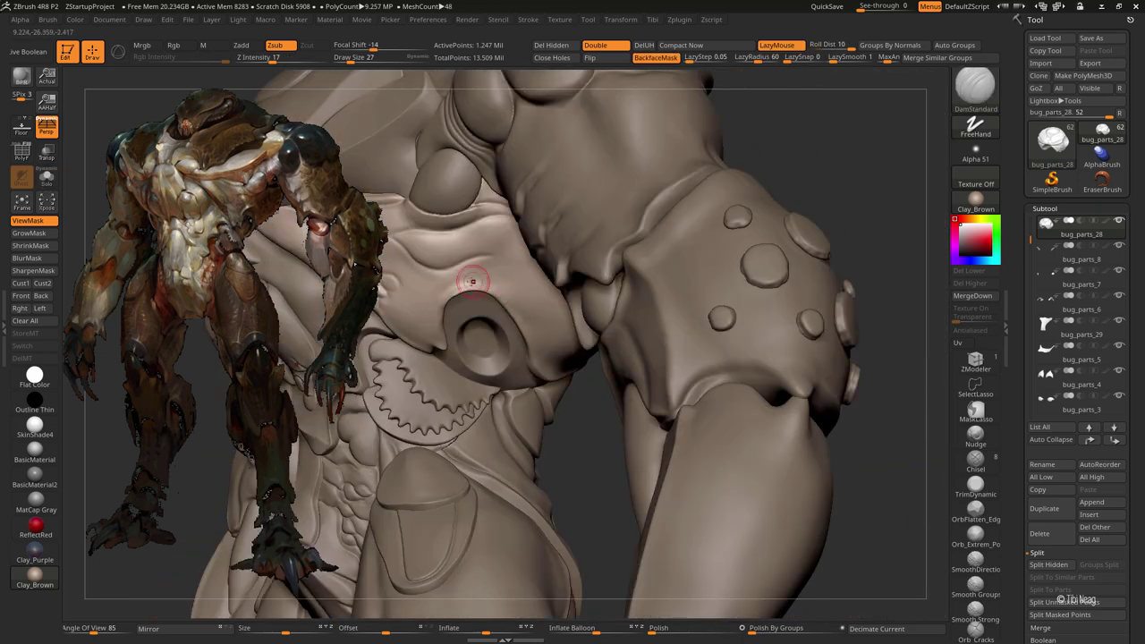
- Isolate the shell subtool and carve strokes along its ridge and surface
key(ctrl+shift+f)
key(ctrl+shift+f)
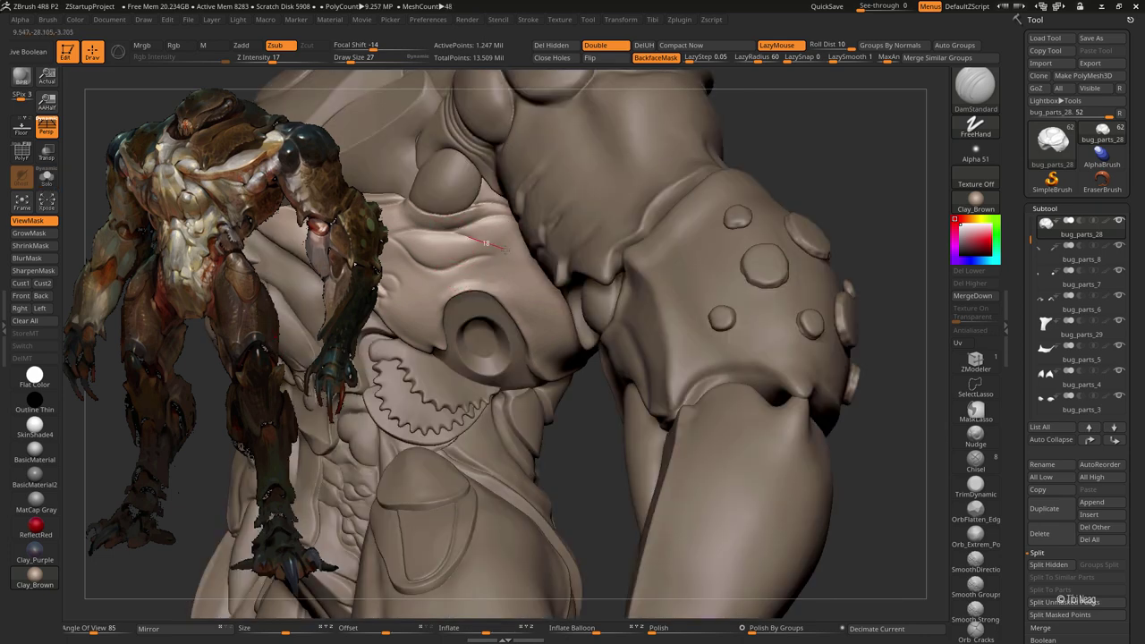
key(ctrl+shift+f)
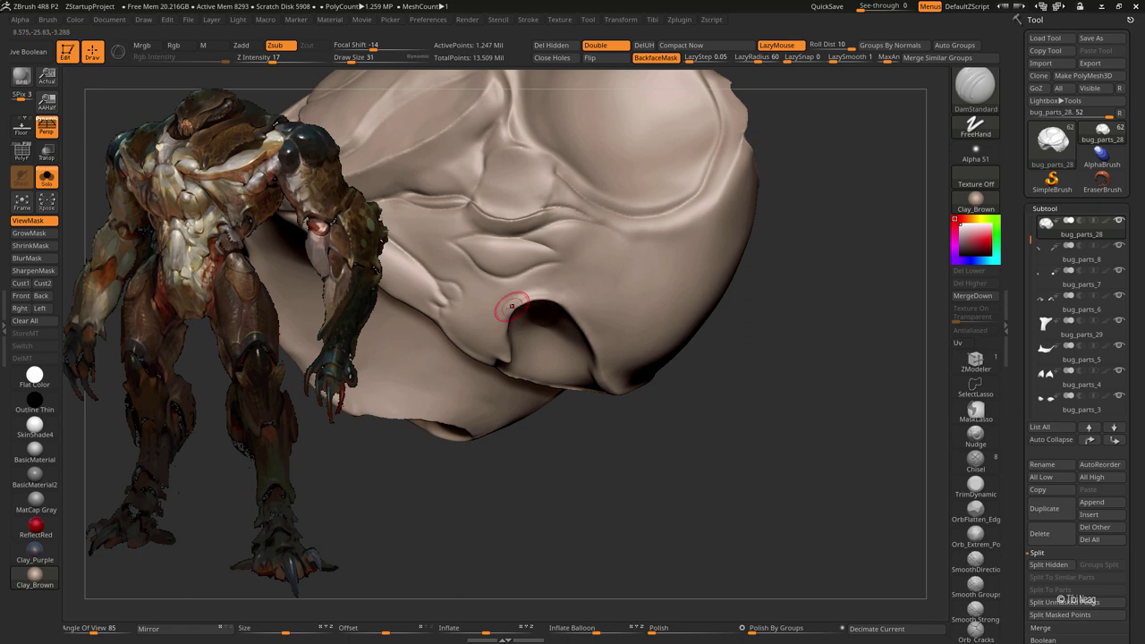
key(ctrl+shift+f)
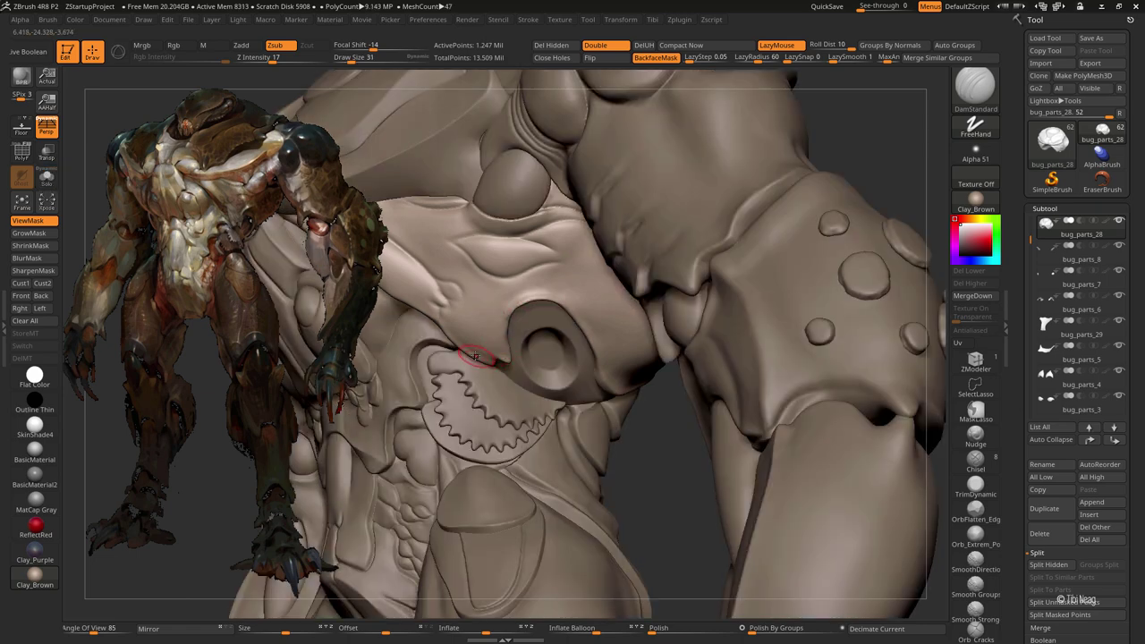
key(ctrl+shift+f)
right_drag(503, 320, 495, 365)
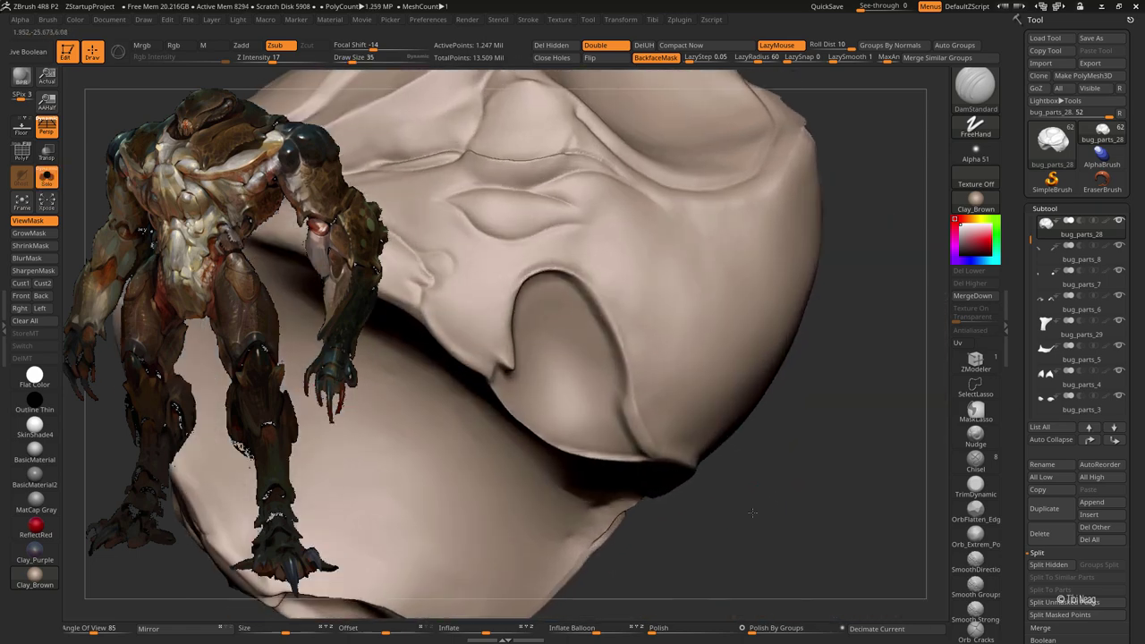
shift+drag(499, 263, 494, 365)
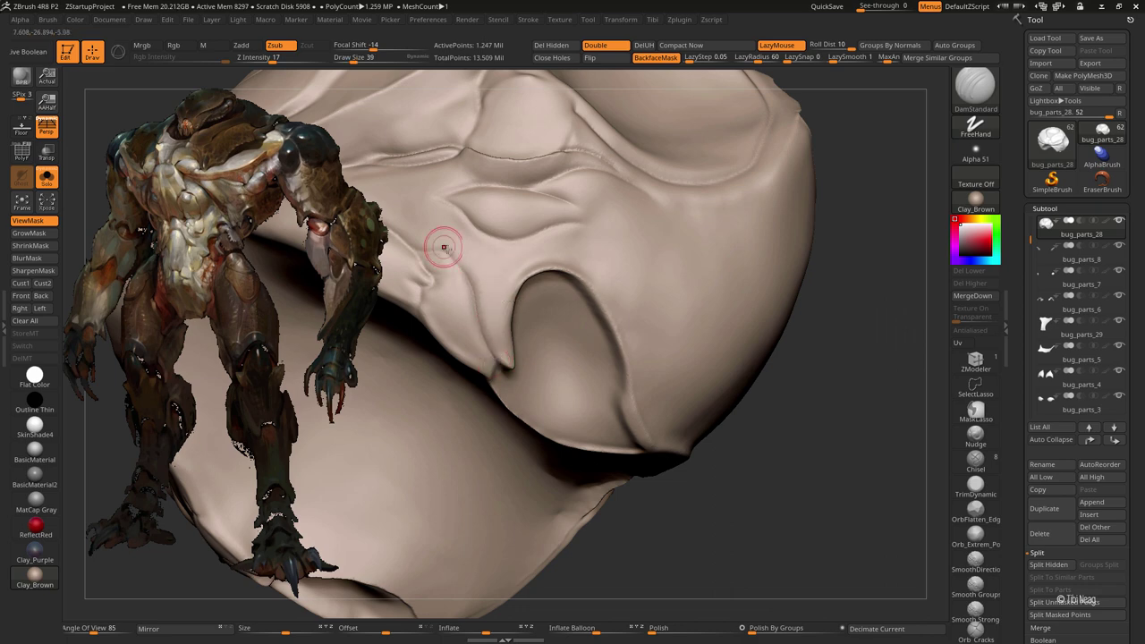
drag(488, 261, 521, 239)
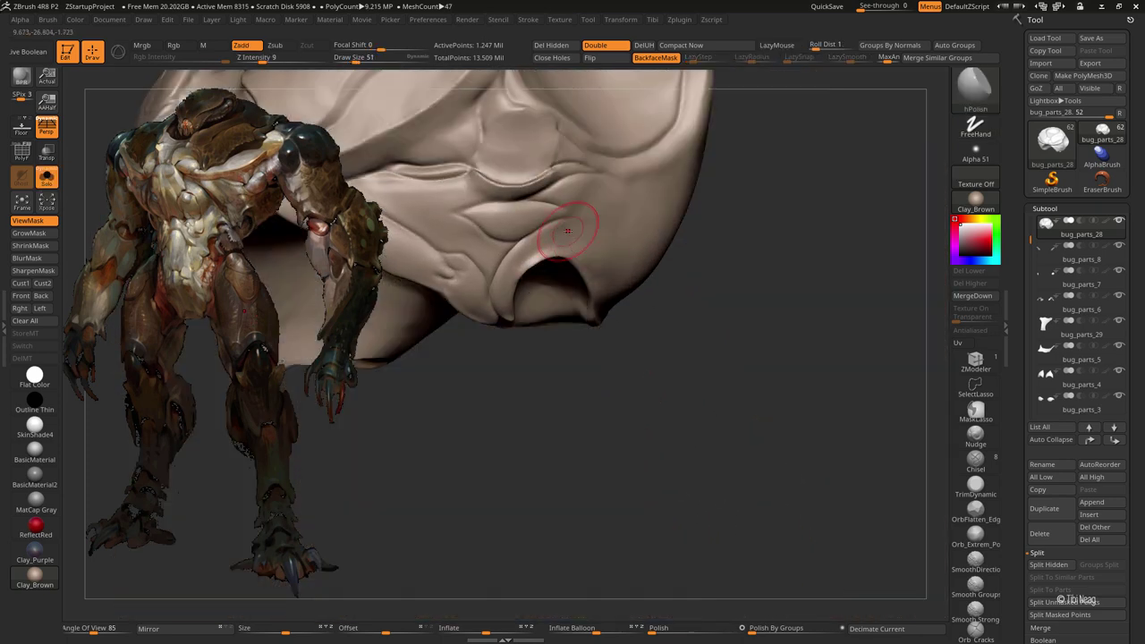
- Move through the Inflate and Clay brushes to the Smooth Strong brush (BST)
key(b)
key(i)
key(n)
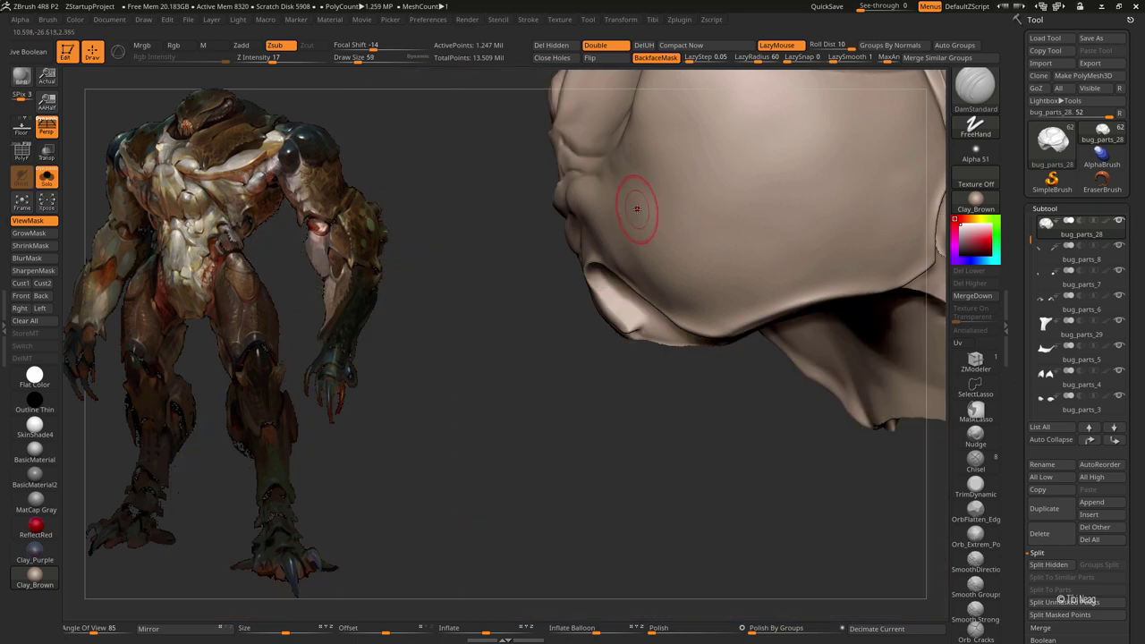
key(b)
key(c)
key(l)
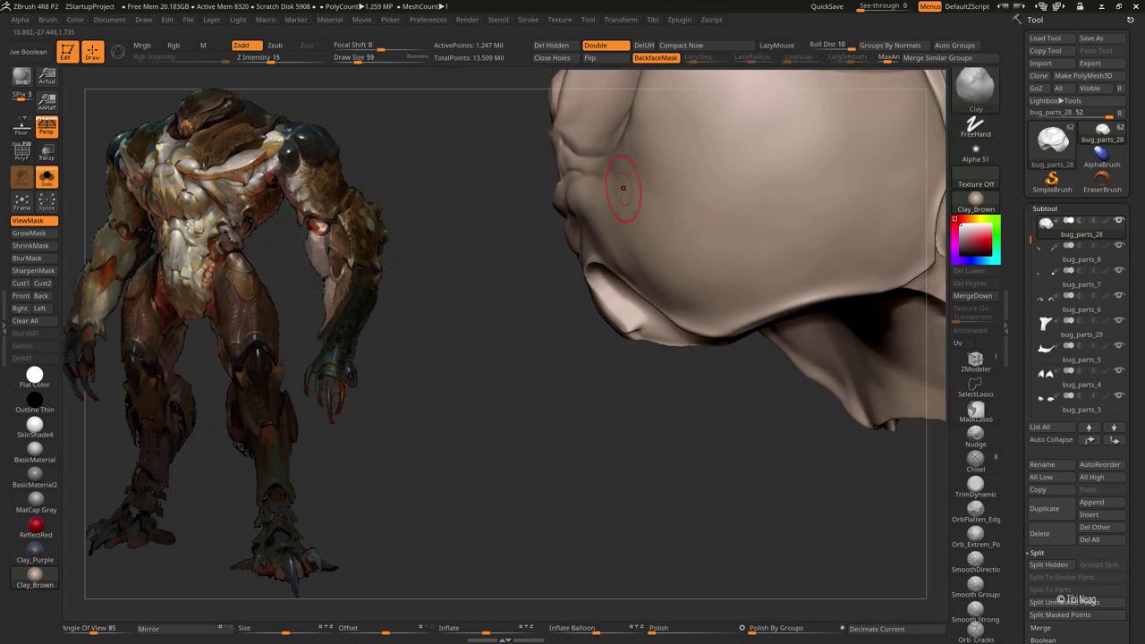
key(b)
key(s)
key(t)
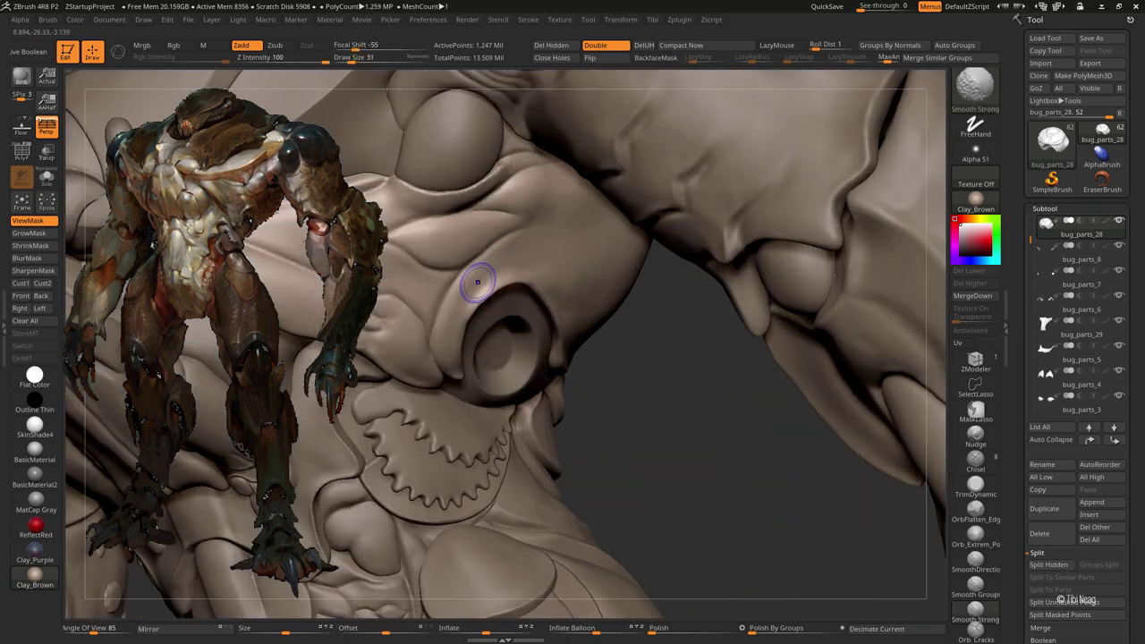
- Isolate the shell and paint a mask band along its lower crease
key(ctrl+shift+s)
drag(706, 414, 708, 395)
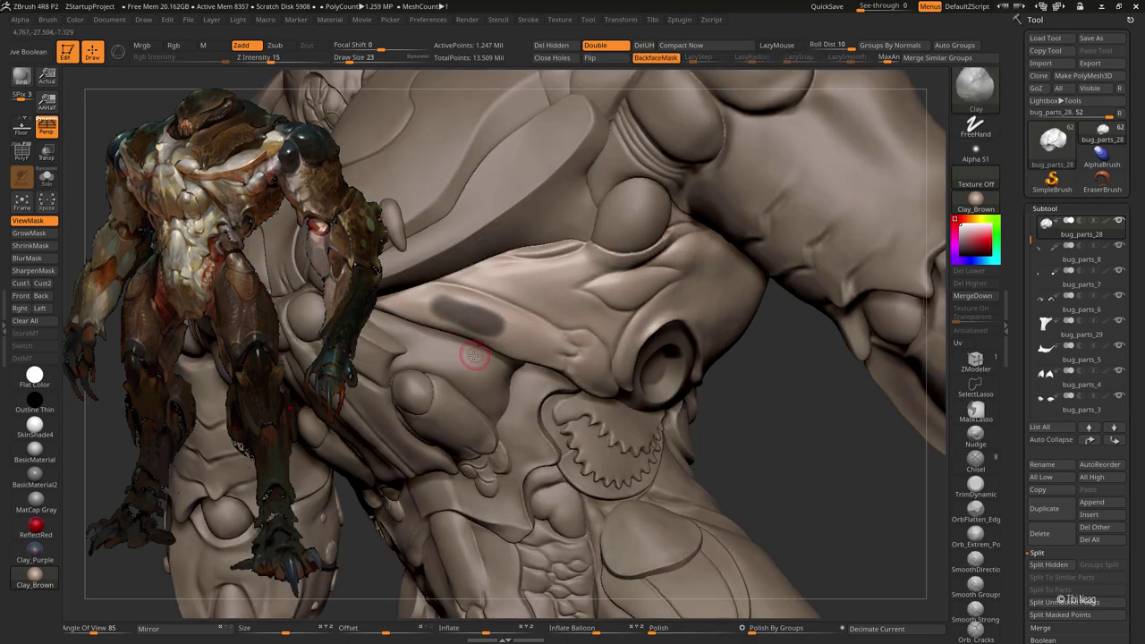
mouse_move(460, 316)
mouse_down()
mouse_move(548, 272)
mouse_move(624, 333)
mouse_up()
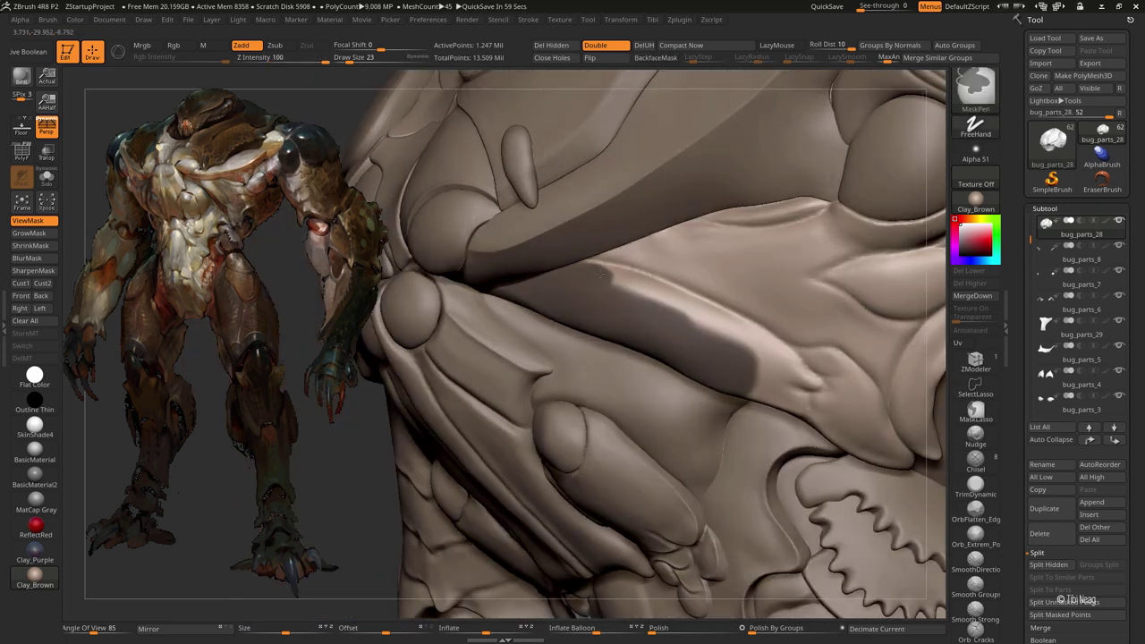
mouse_move(599, 271)
ctrl+mouse_down()
mouse_move(662, 295)
mouse_move(660, 270)
ctrl+mouse_up()
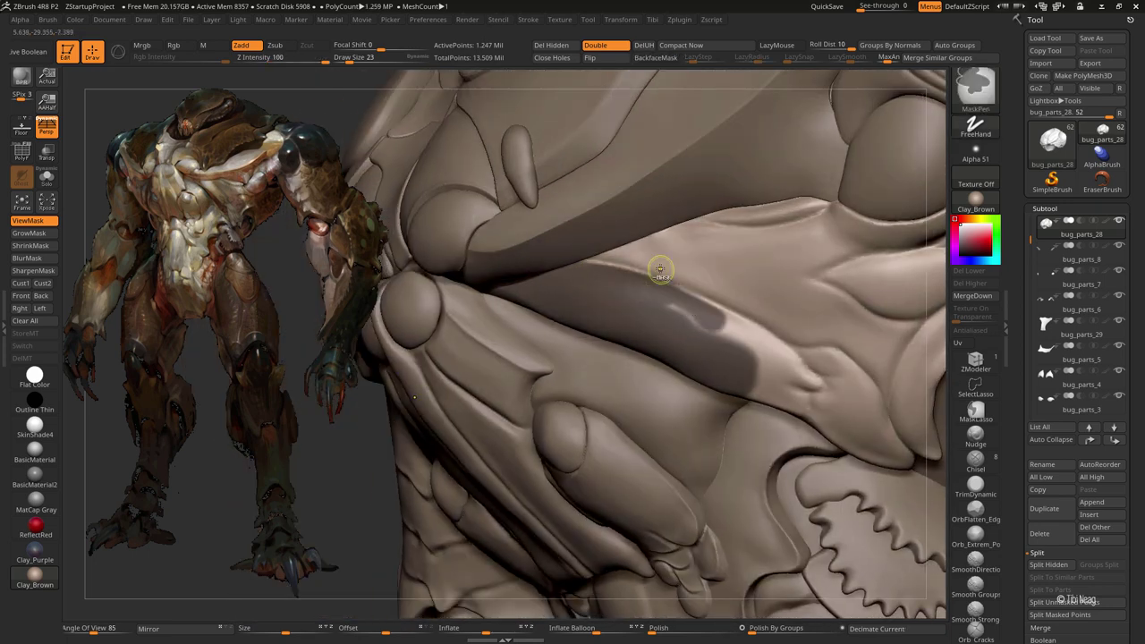
ctrl+drag(773, 351, 728, 381)
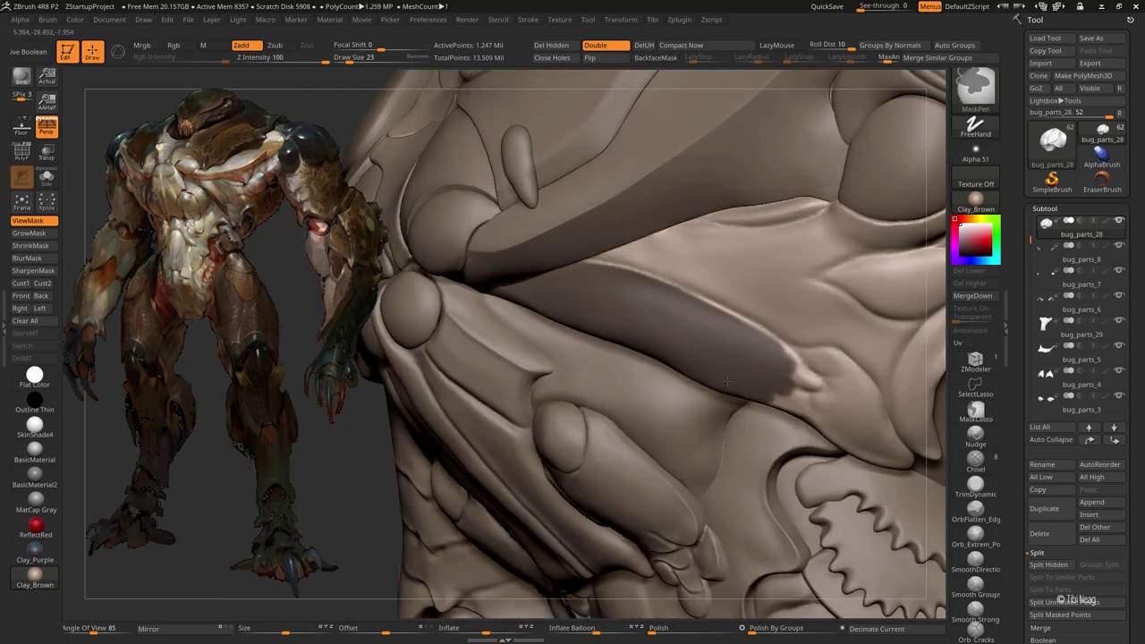
ctrl+drag(796, 380, 809, 386)
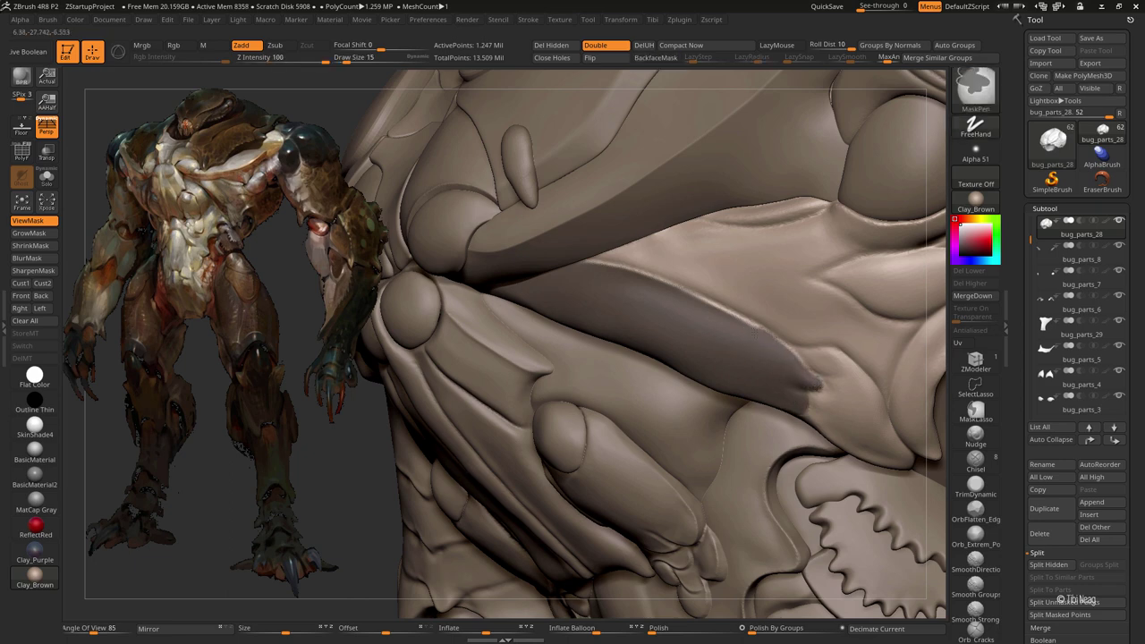
mouse_move(553, 301)
right_down()
mouse_move(550, 332)
mouse_move(516, 323)
right_up()
ctrl+drag(516, 323, 785, 417)
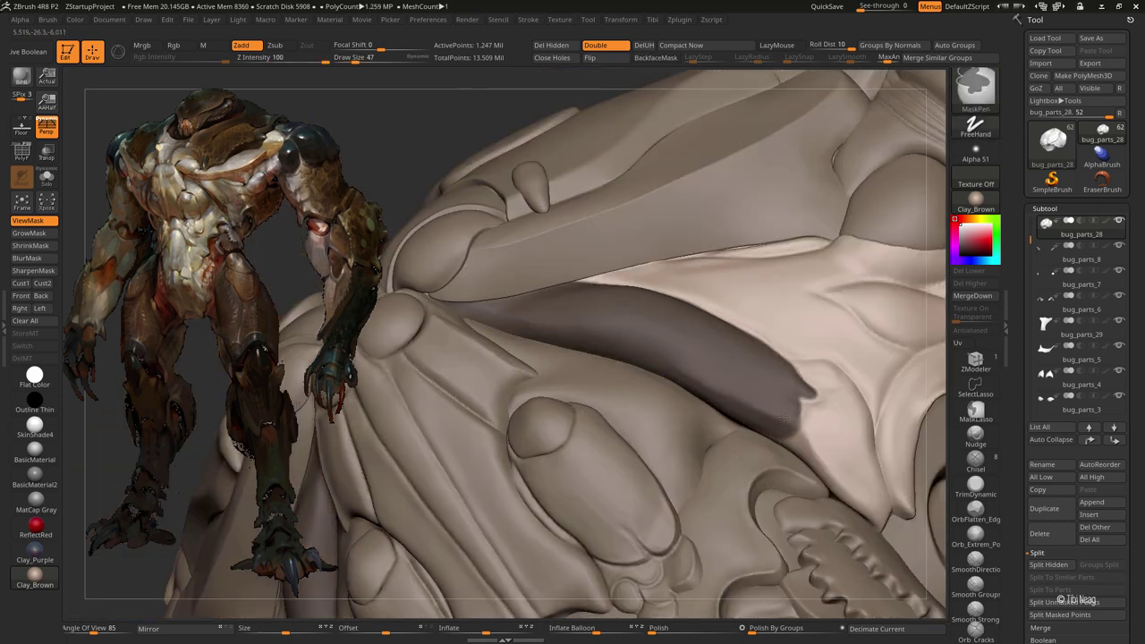
- Refine the crease mask's edge and tip, then solo the shell with polygroup colours showing
key(alt+s)
right_drag(426, 172, 481, 266)
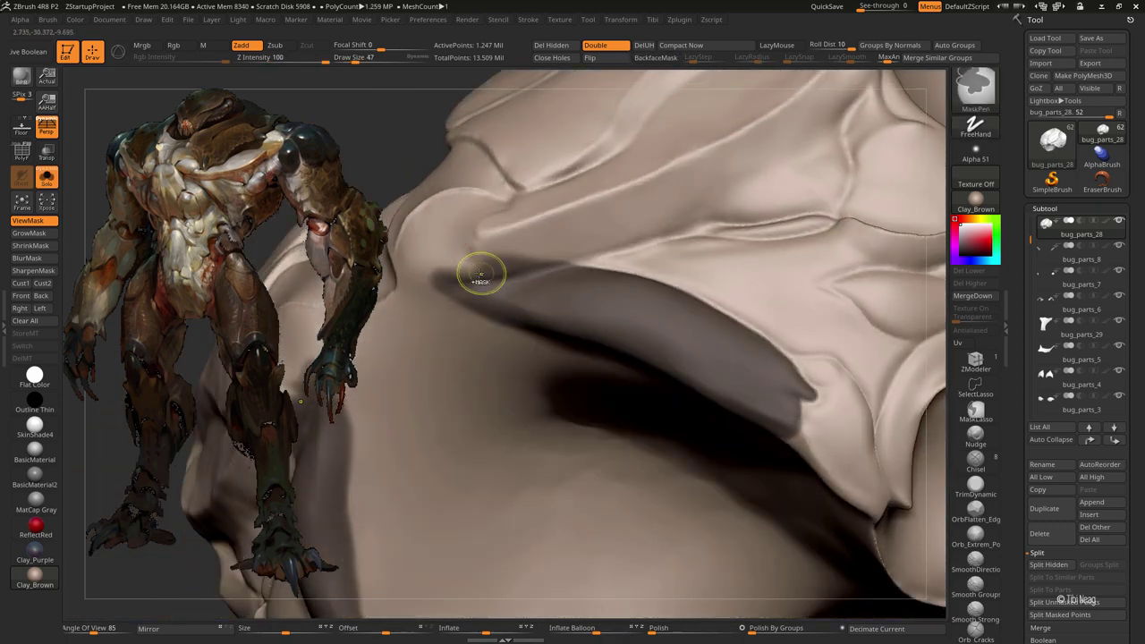
ctrl+drag(481, 266, 454, 265)
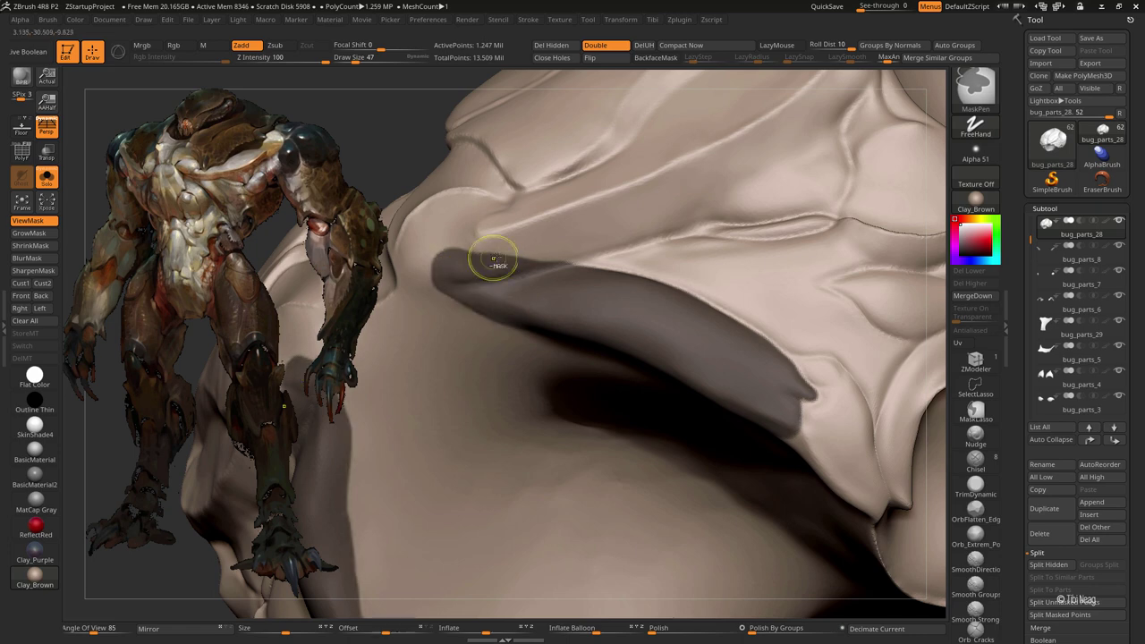
key(alt+s)
key(alt+s)
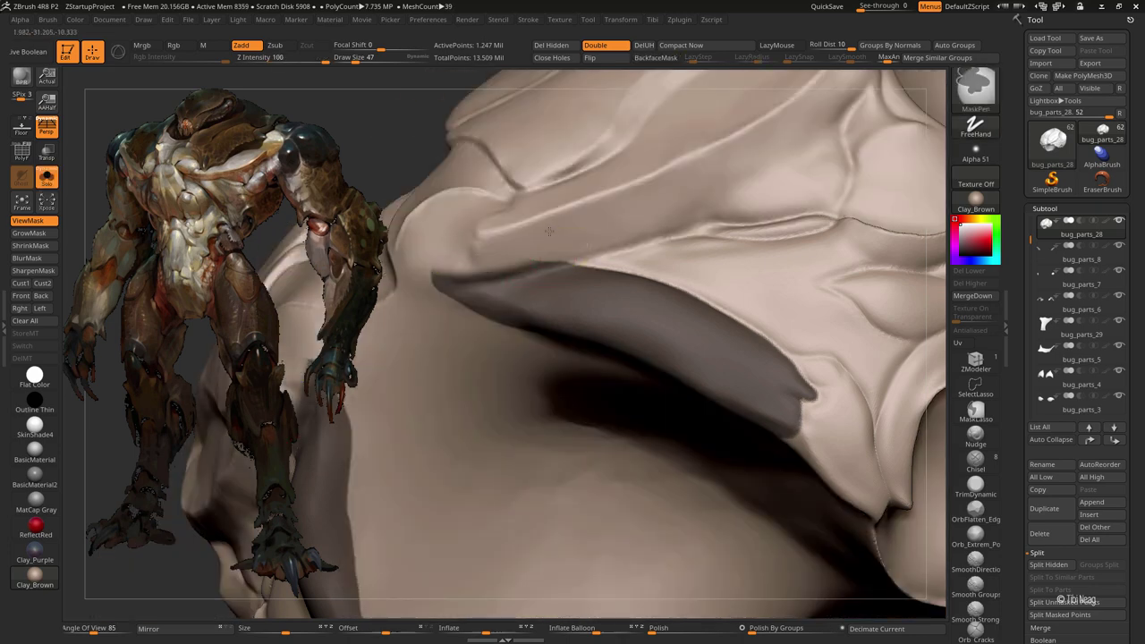
ctrl+alt+drag(485, 259, 451, 280)
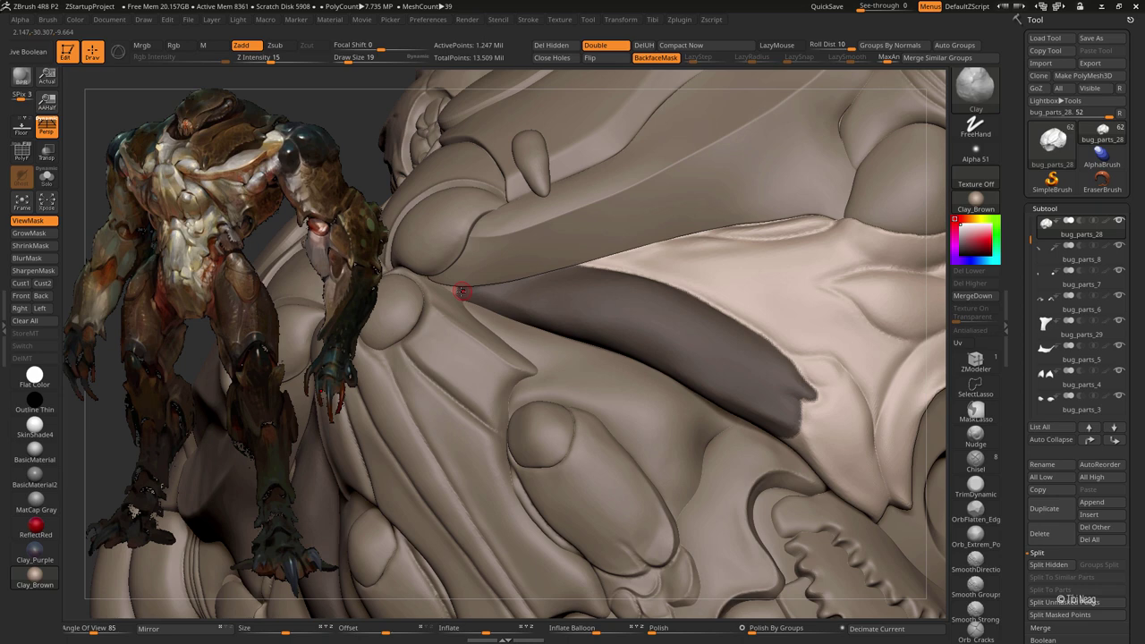
ctrl+drag(439, 287, 458, 292)
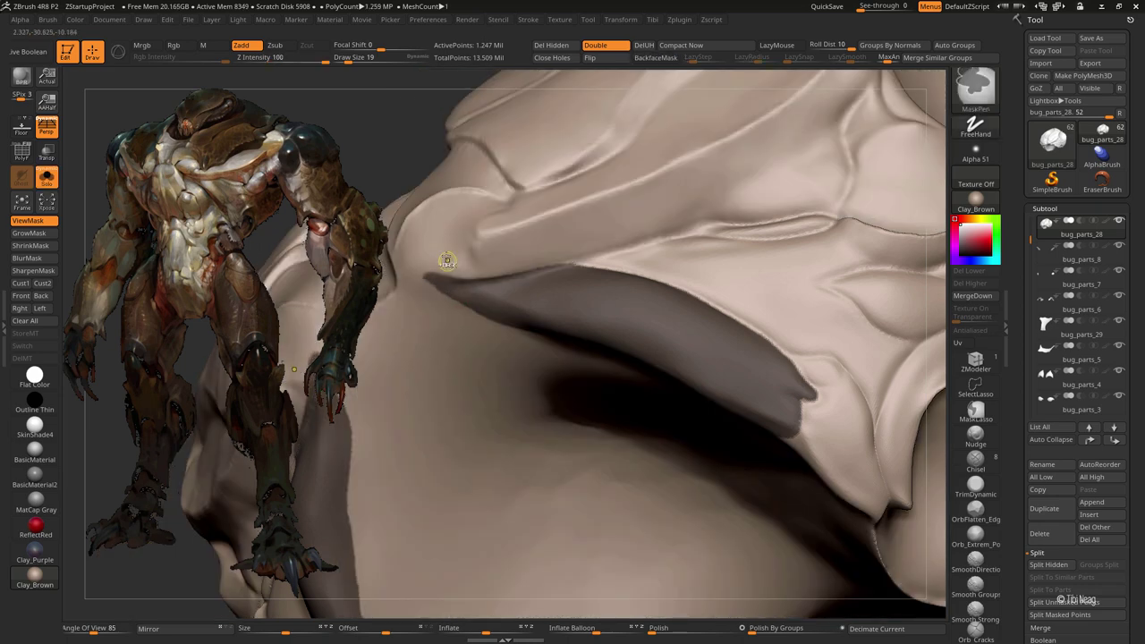
key(b)
key(c)
key(l)
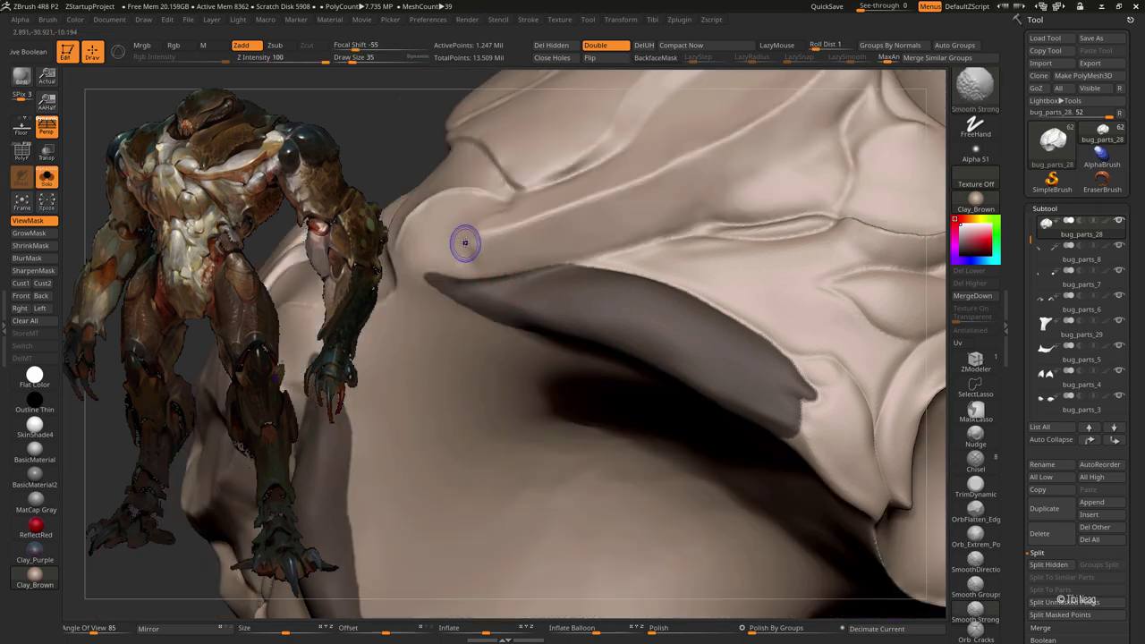
key(shift+f)
key(alt+s)
- Hide the purple polygroup so only the green shell group remains
mouse_move(435, 174)
mouse_down()
mouse_move(341, 334)
mouse_move(486, 414)
mouse_up()
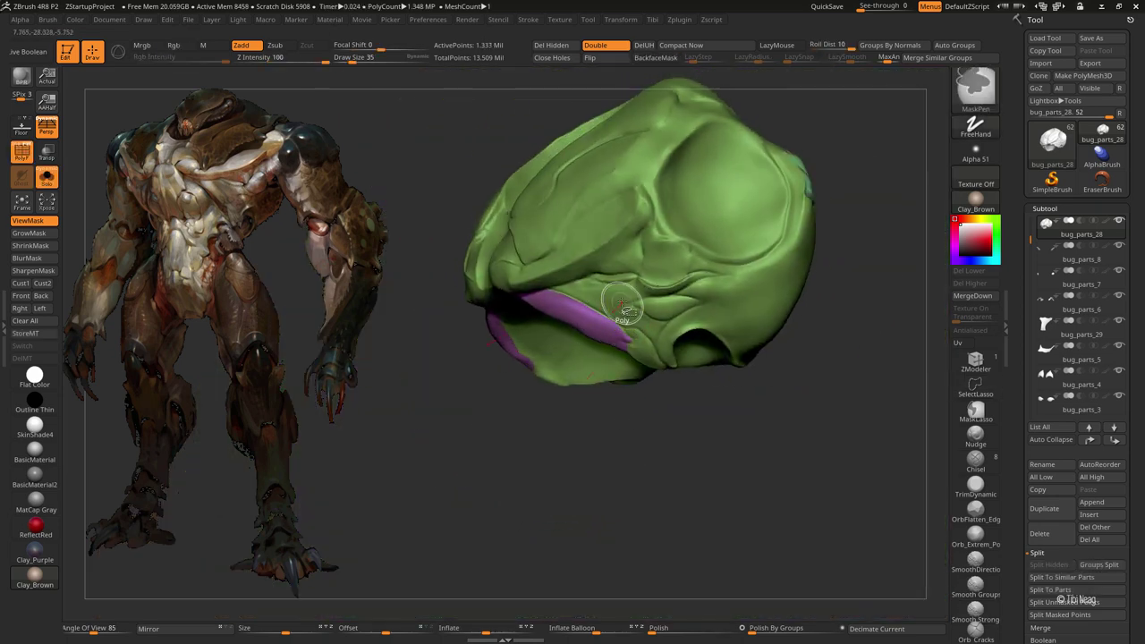
key(alt+s)
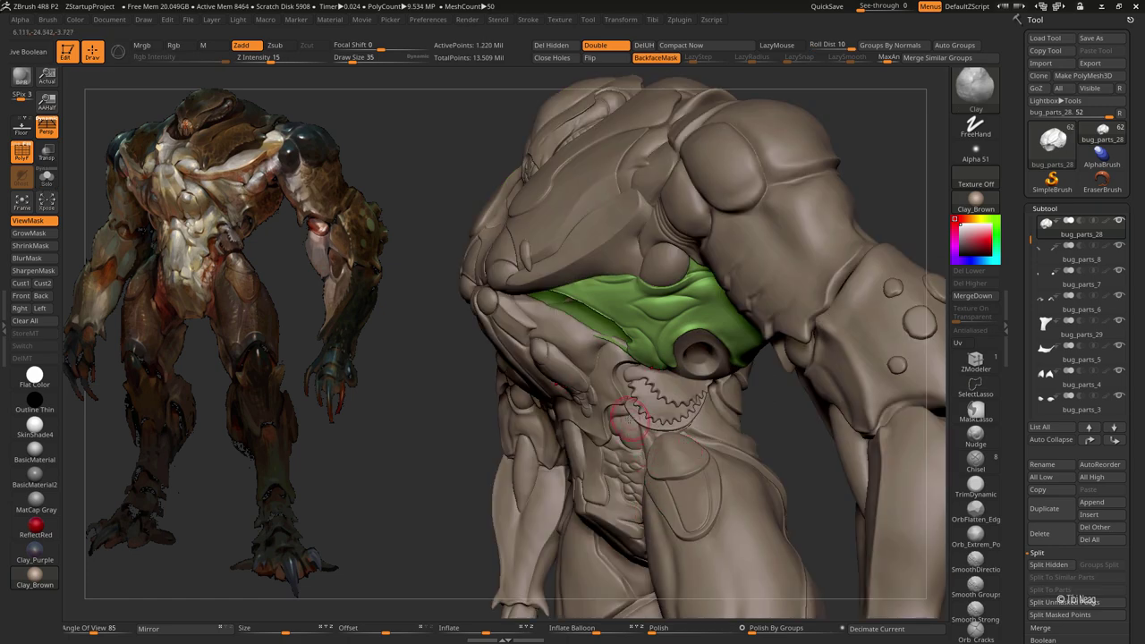
key(alt+s)
drag(631, 420, 759, 512)
key(alt+s)
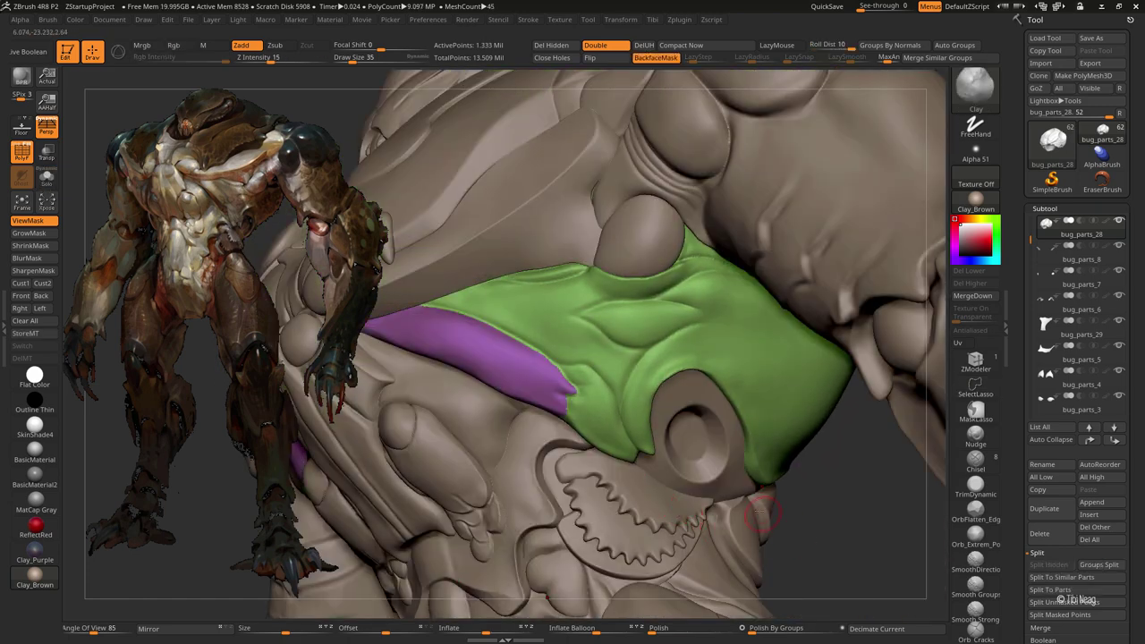
ctrl+shift+click(634, 363)
key(alt+s)
key(shift+f)
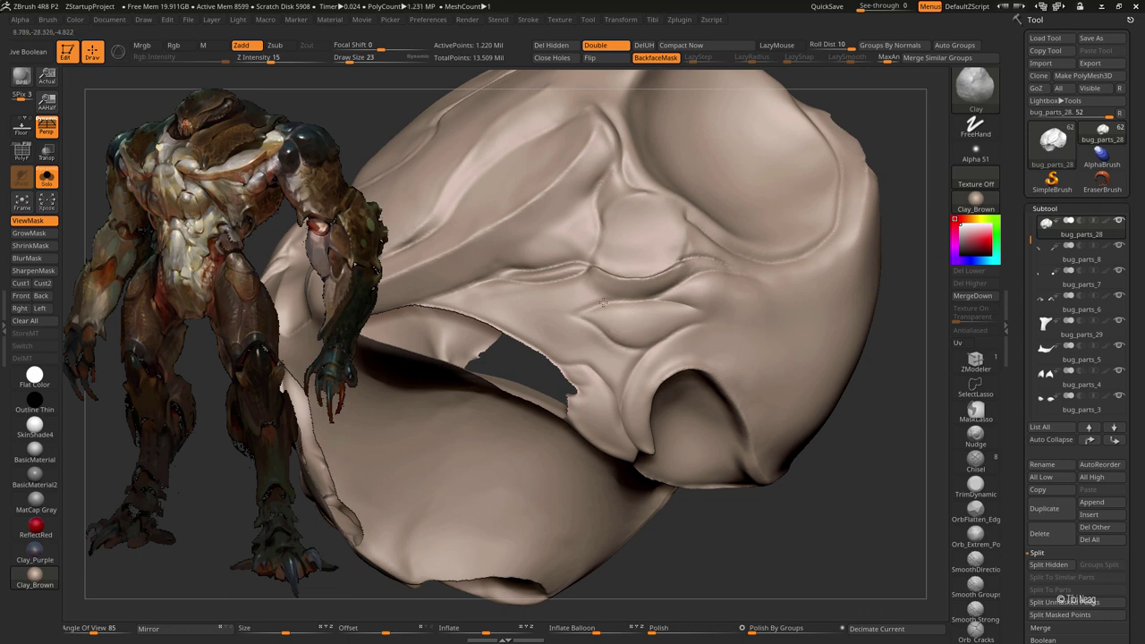
- Mask the oval eye opening on the shell and check it against the full body
drag(604, 303, 591, 349)
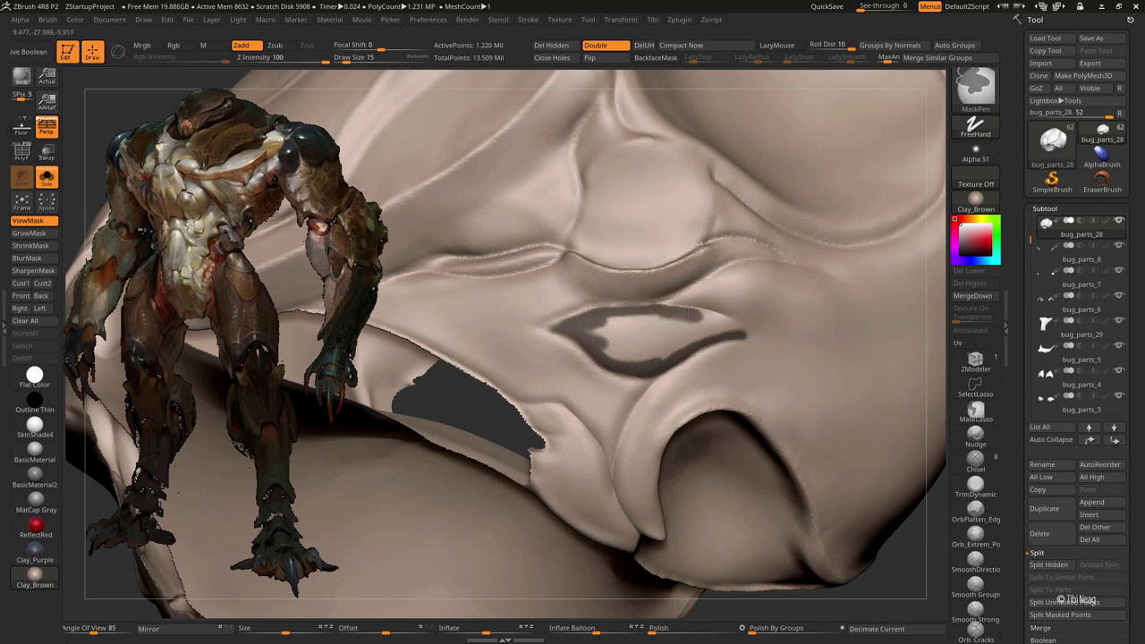
ctrl+drag(663, 316, 610, 352)
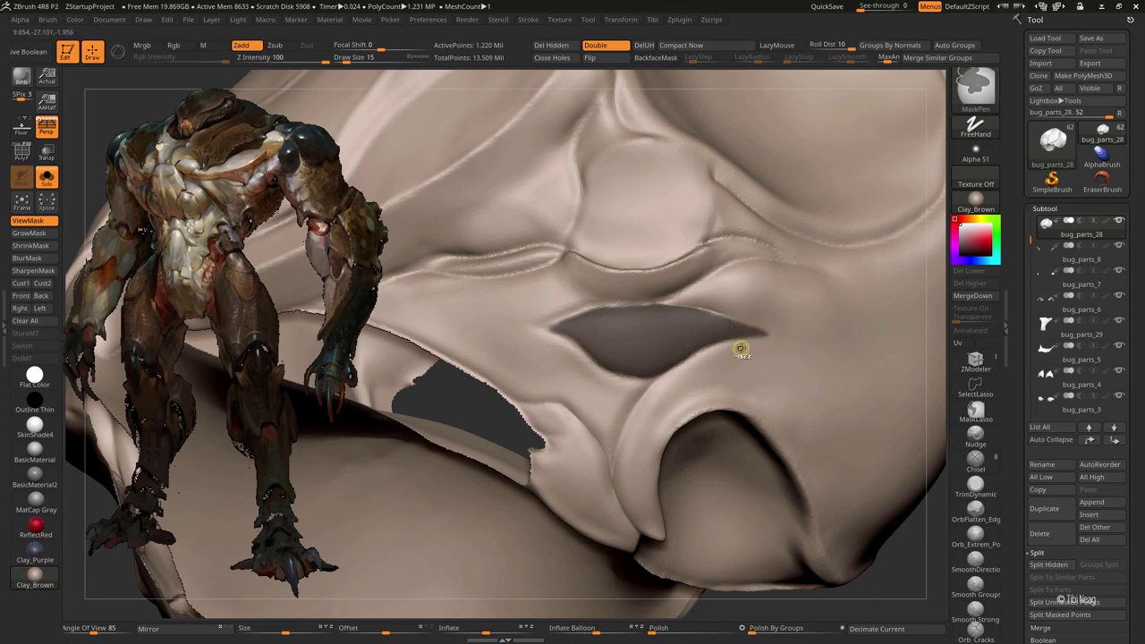
key(ctrl)
drag(723, 380, 724, 403)
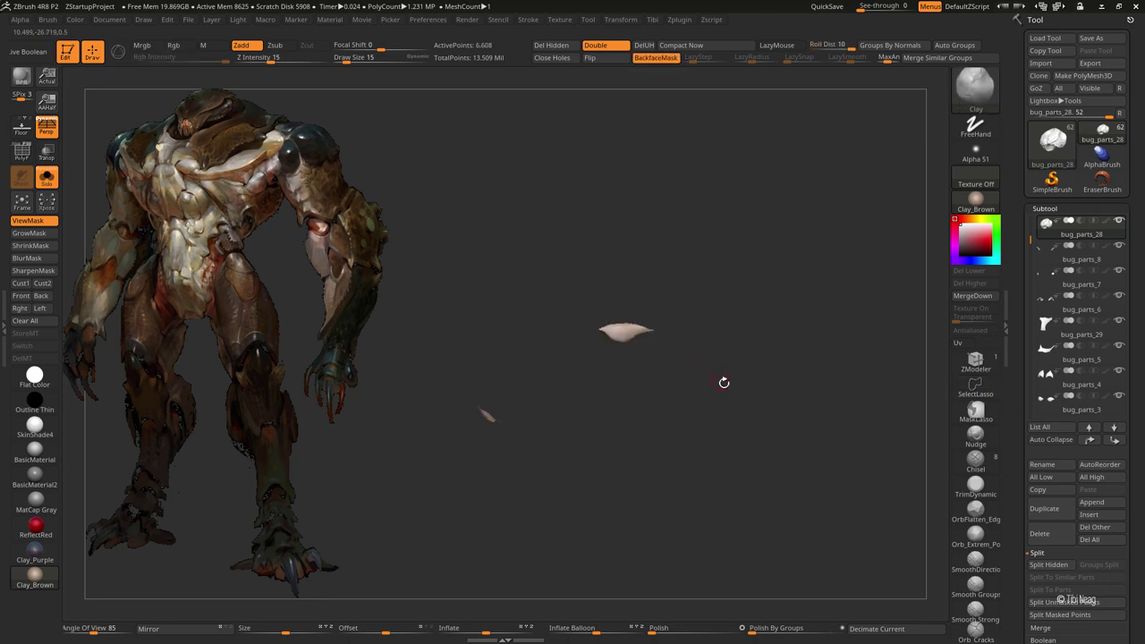
key(ctrl+shift+s)
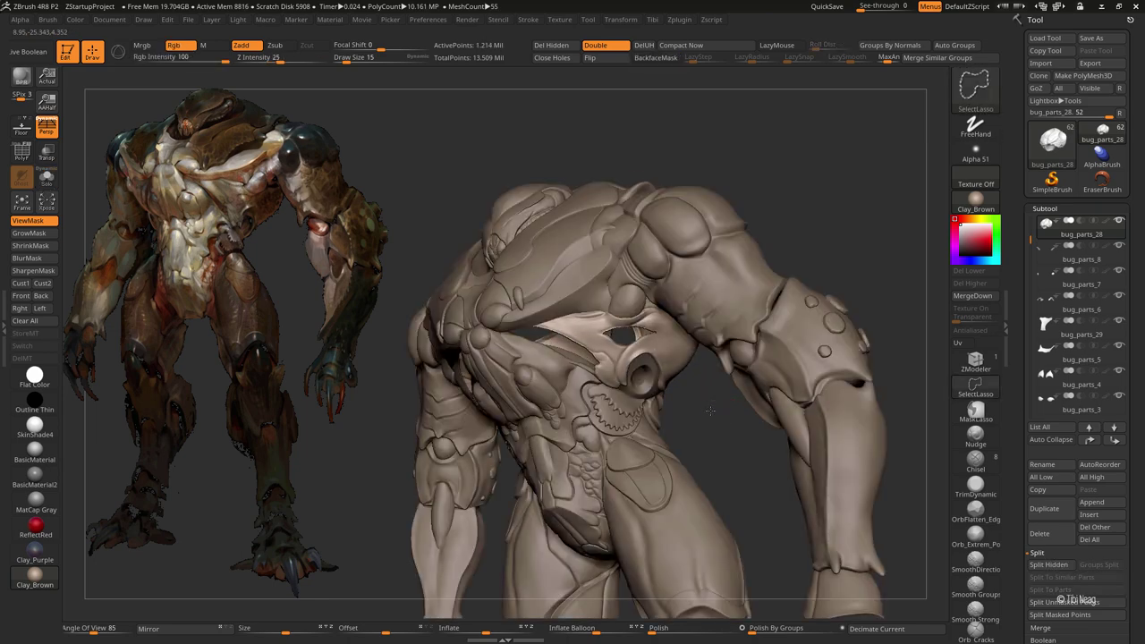
mouse_move(646, 412)
mouse_down()
mouse_move(568, 352)
mouse_move(588, 307)
mouse_move(561, 359)
mouse_up()
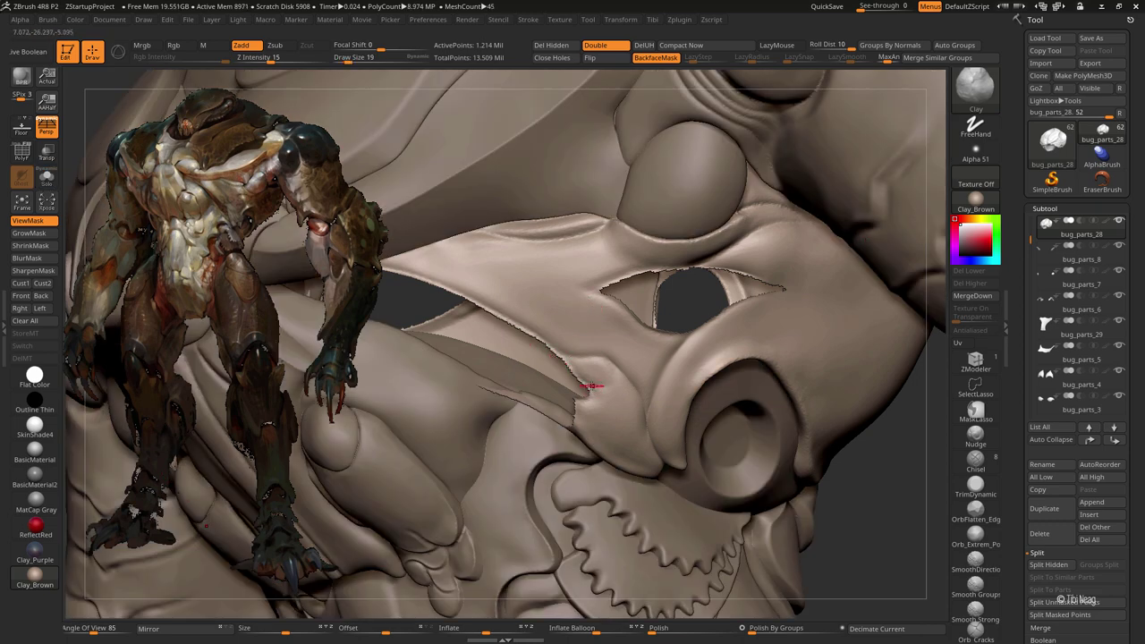
mouse_move(582, 379)
mouse_down()
mouse_move(806, 524)
mouse_move(625, 517)
mouse_up()
key(f)
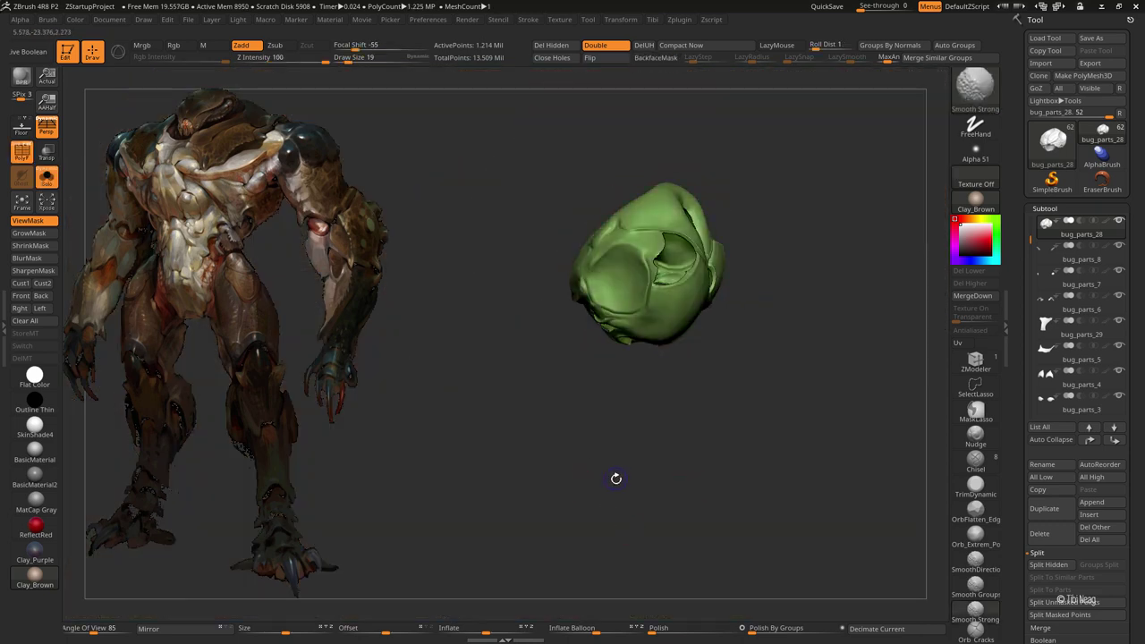
key(ctrl+shift+s)
- Confirm Groups Split, then thicken the new shell subtool with the Inflate Balloon slider
drag(828, 450, 895, 457)
click(1050, 590)
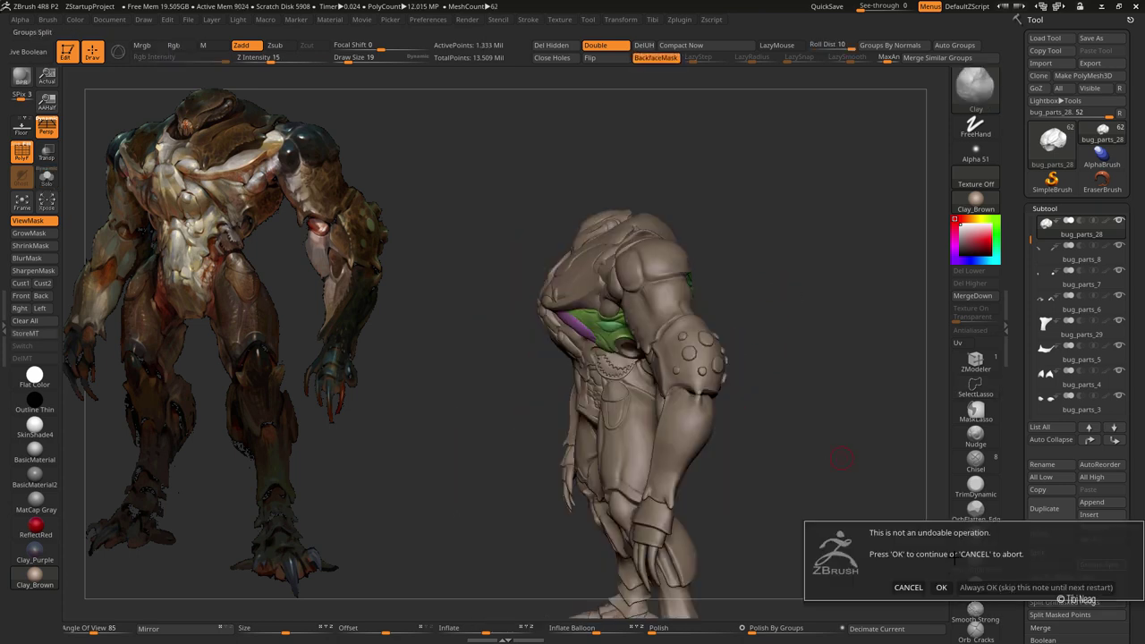
click(940, 586)
mouse_move(773, 391)
mouse_down()
mouse_move(809, 254)
mouse_move(782, 245)
mouse_move(808, 248)
mouse_move(826, 176)
mouse_move(736, 127)
mouse_move(683, 307)
mouse_up()
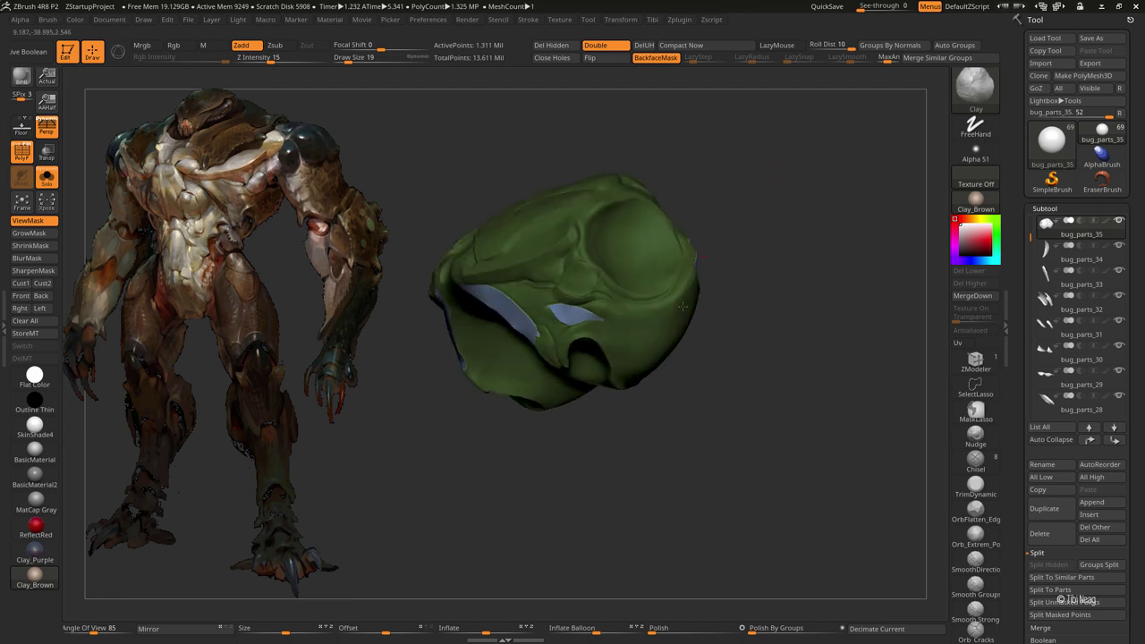
drag(553, 629, 574, 631)
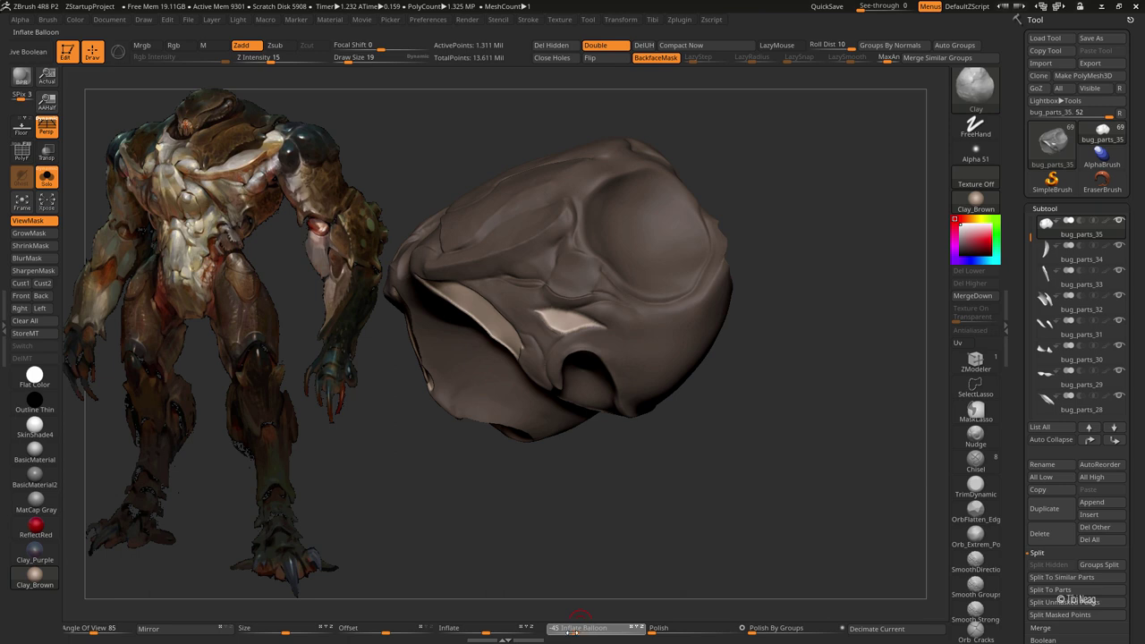
drag(761, 537, 788, 436)
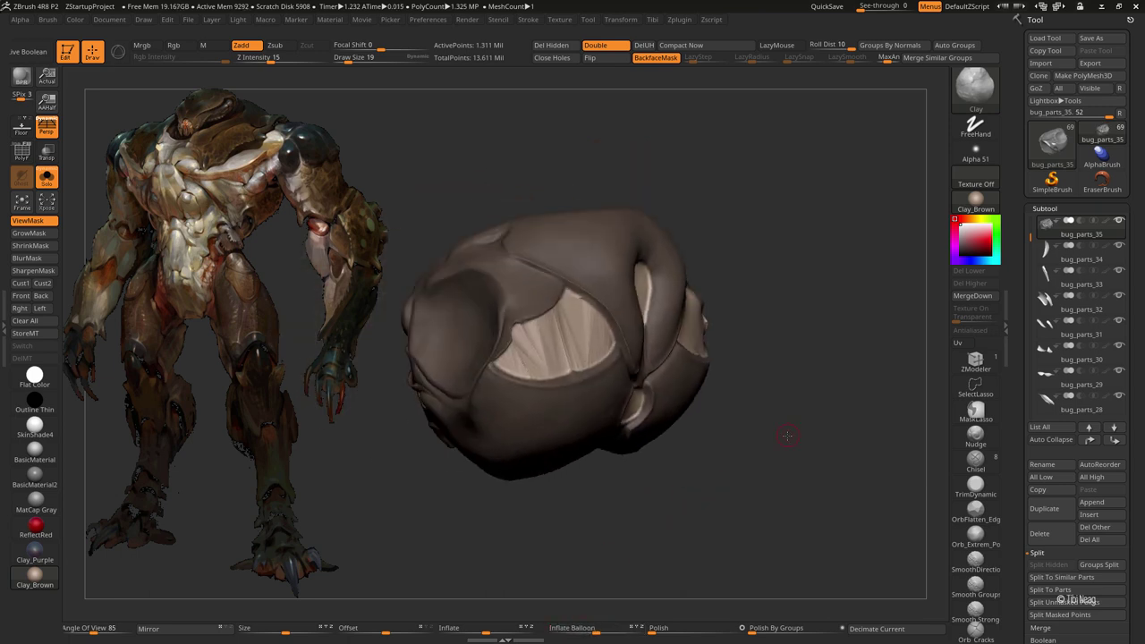